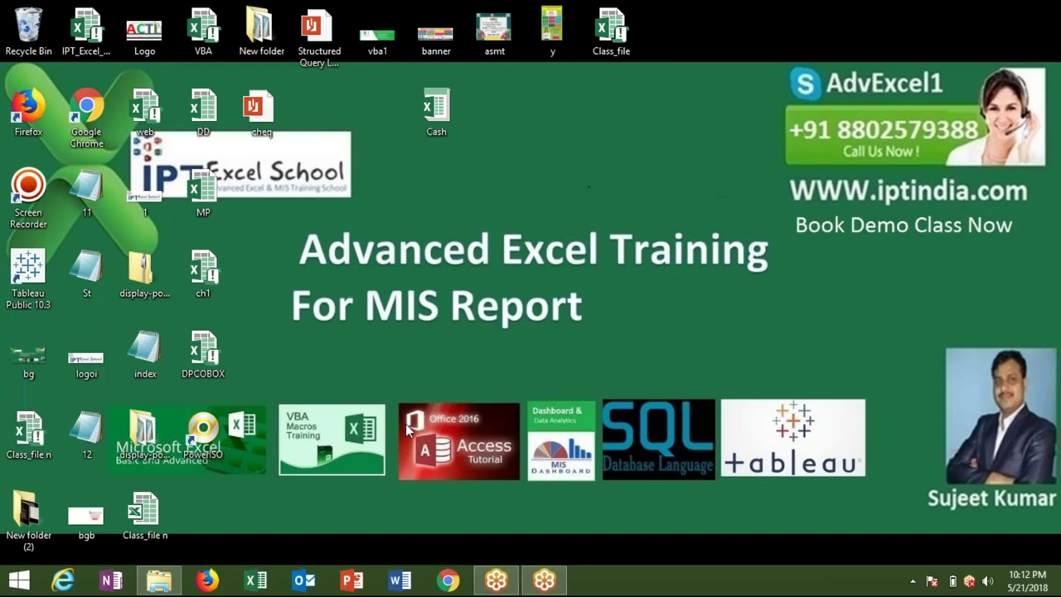
# - Launch Excel from the taskbar and start a new blank workbook, Book1
pyautogui.click(256, 580)
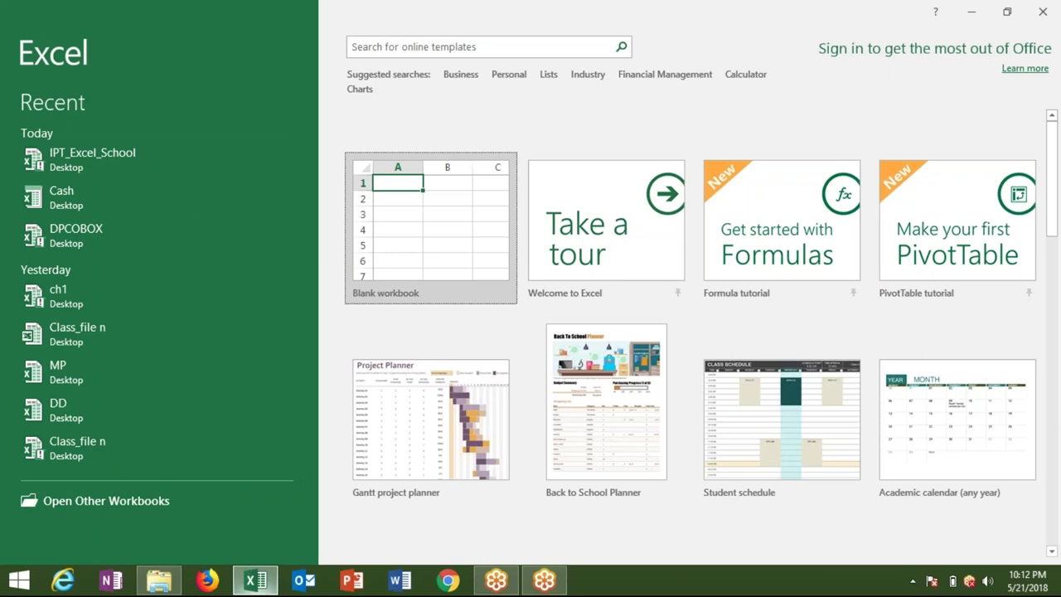
pyautogui.click(426, 232)
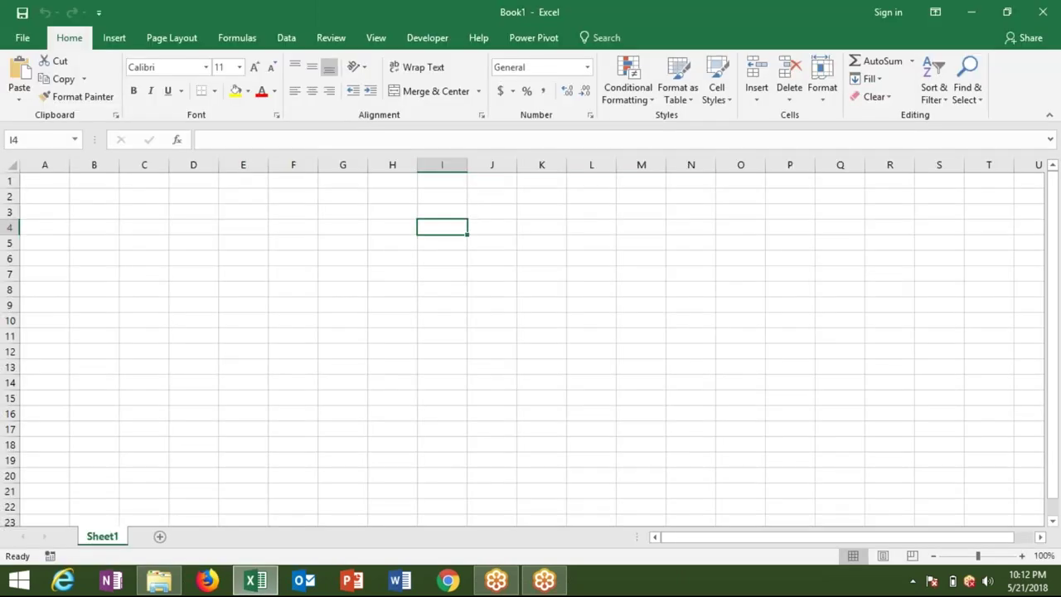
# - Confirm Developer is ticked under Customize Ribbon in Excel Options, then open Macro Security
pyautogui.click(420, 33)
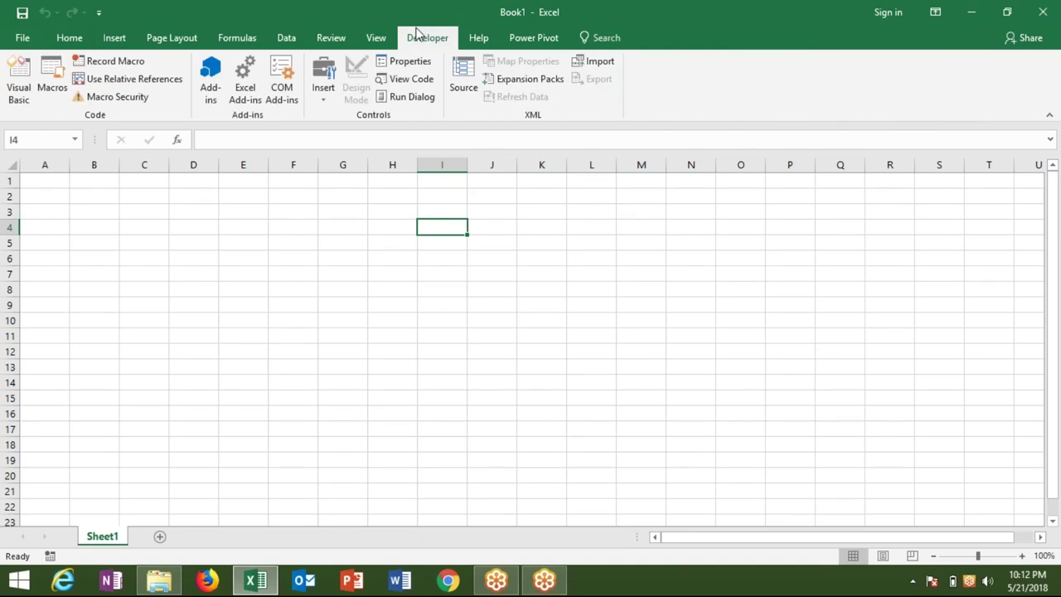
pyautogui.click(23, 38)
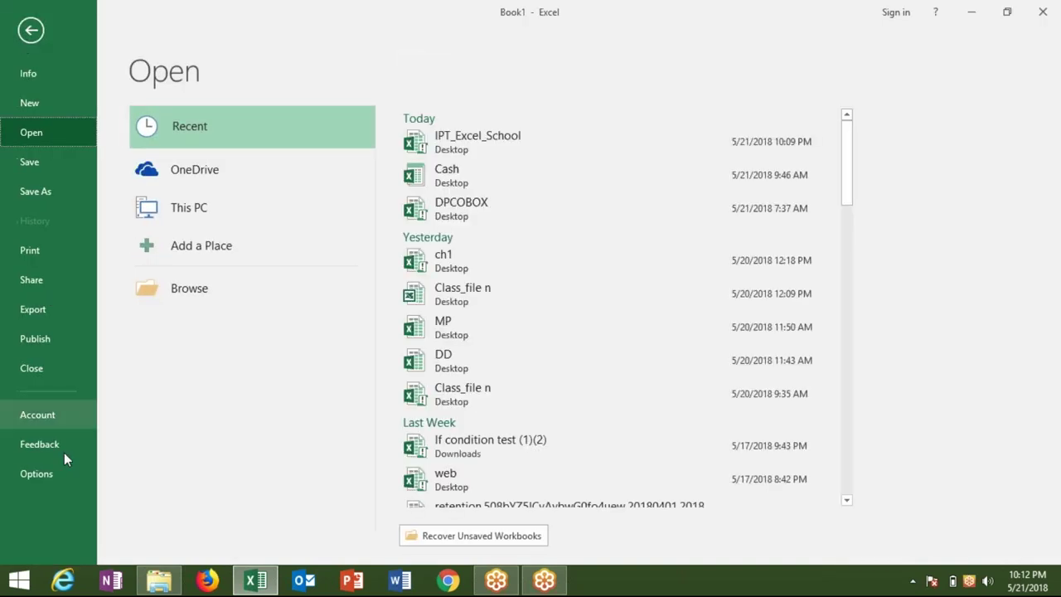
pyautogui.click(49, 473)
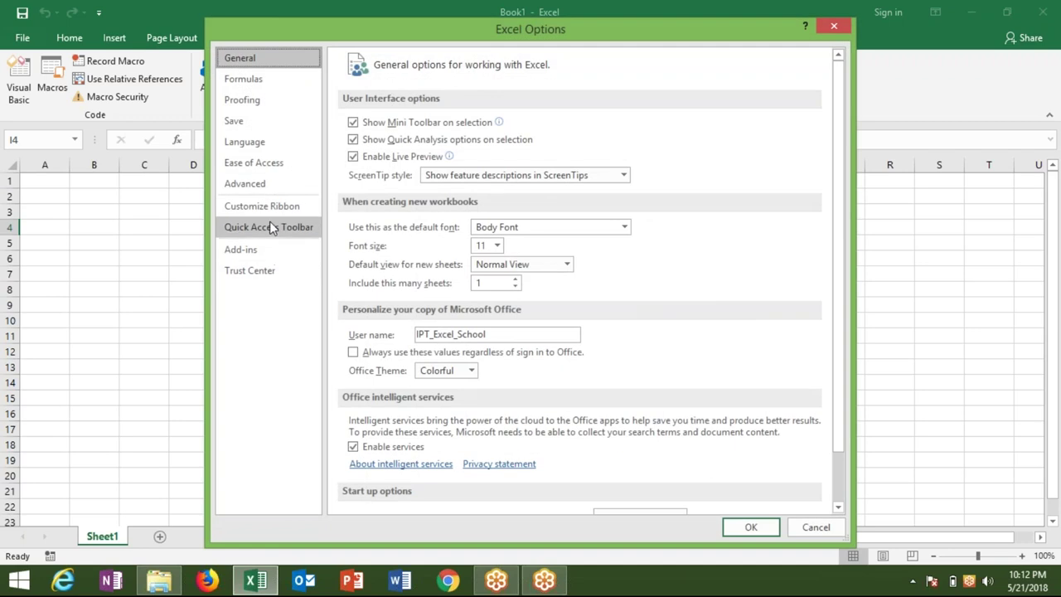
pyautogui.click(320, 220)
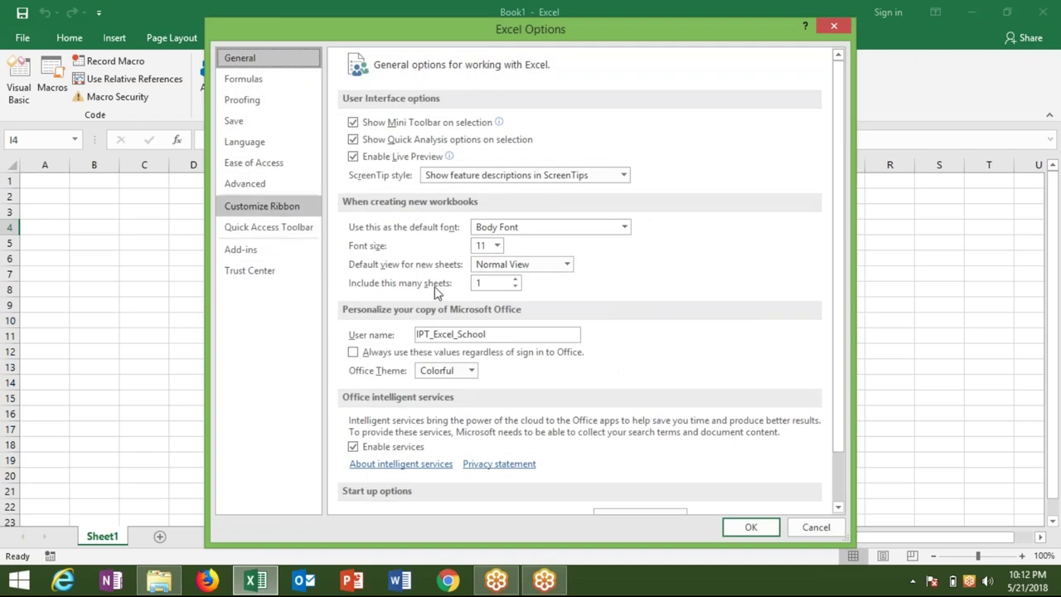
pyautogui.click(617, 268)
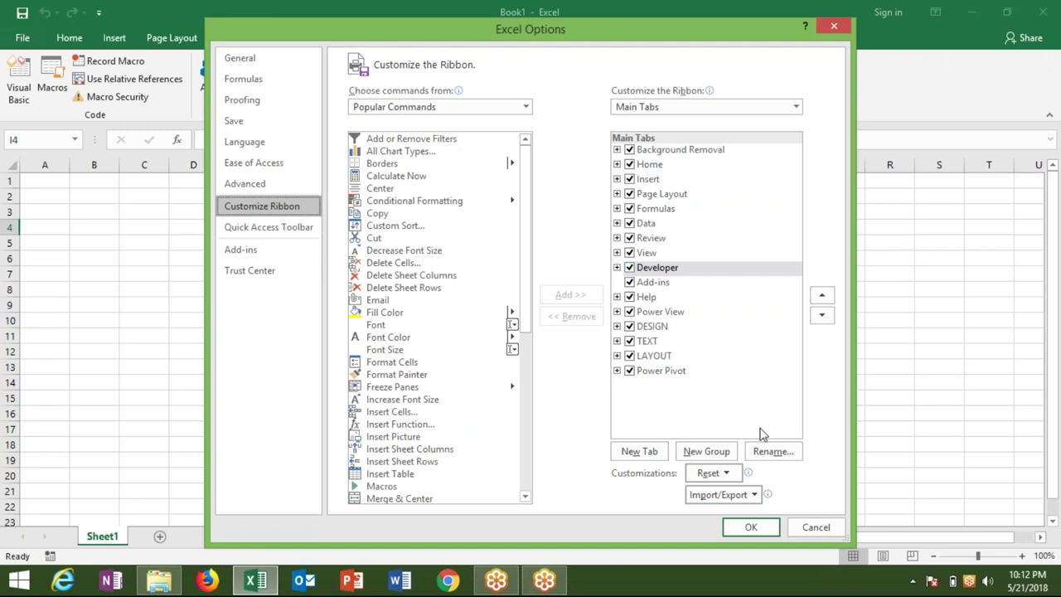
pyautogui.click(819, 533)
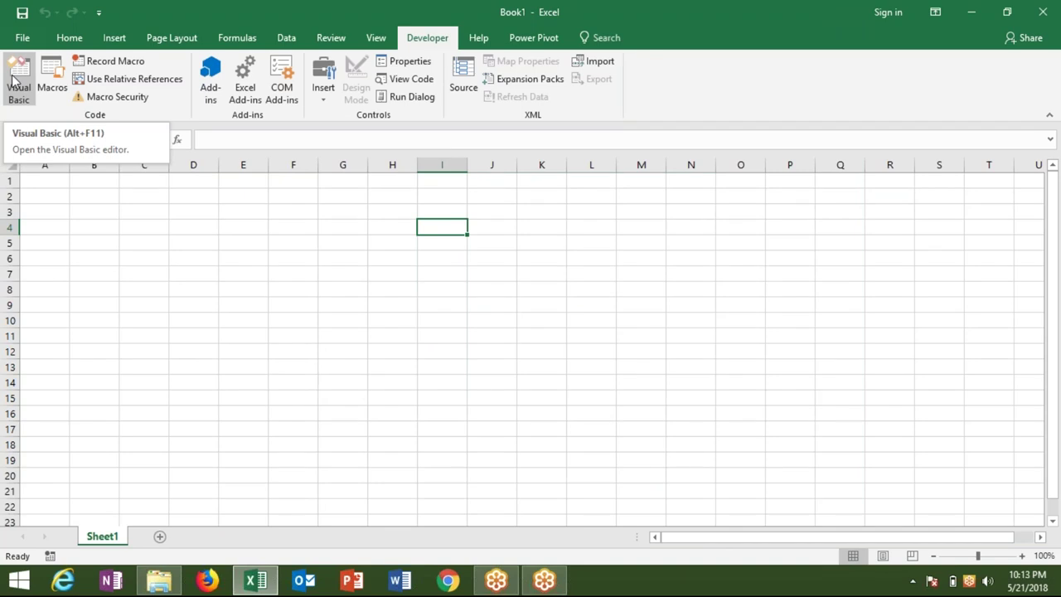
pyautogui.click(108, 97)
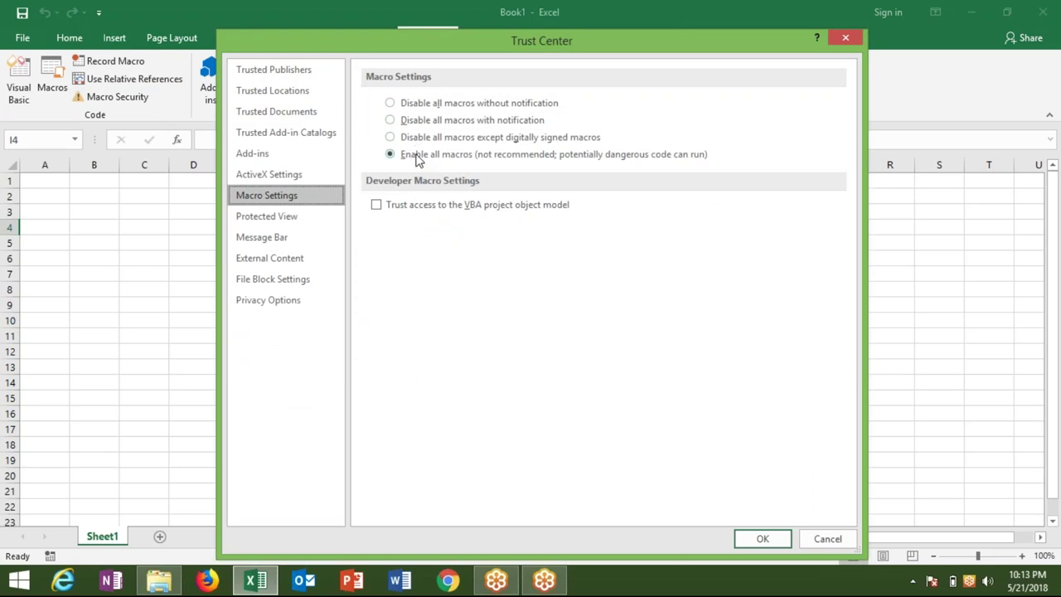
pyautogui.press('Return')
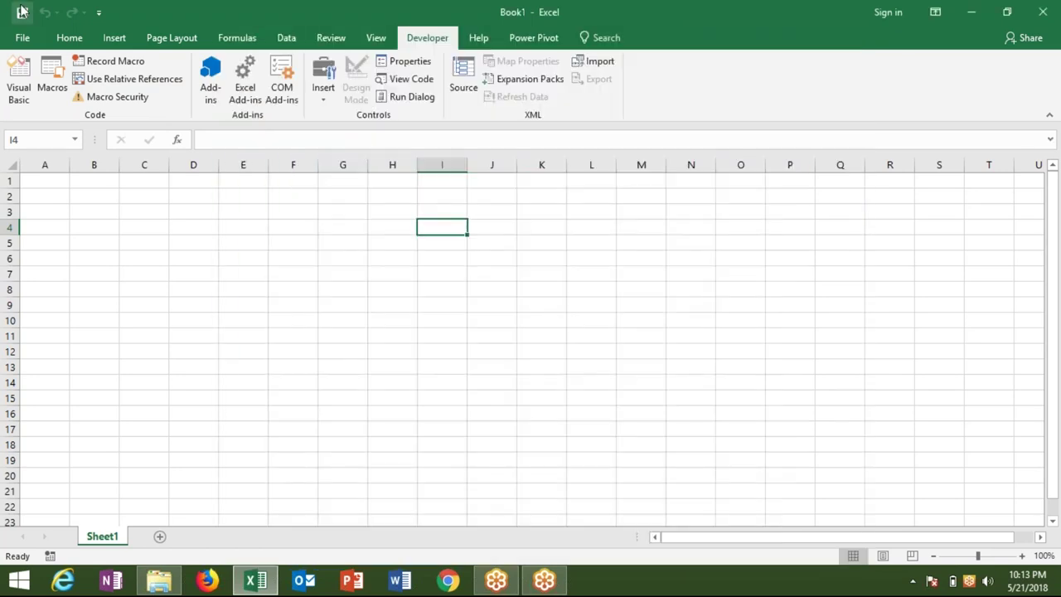
pyautogui.click(22, 12)
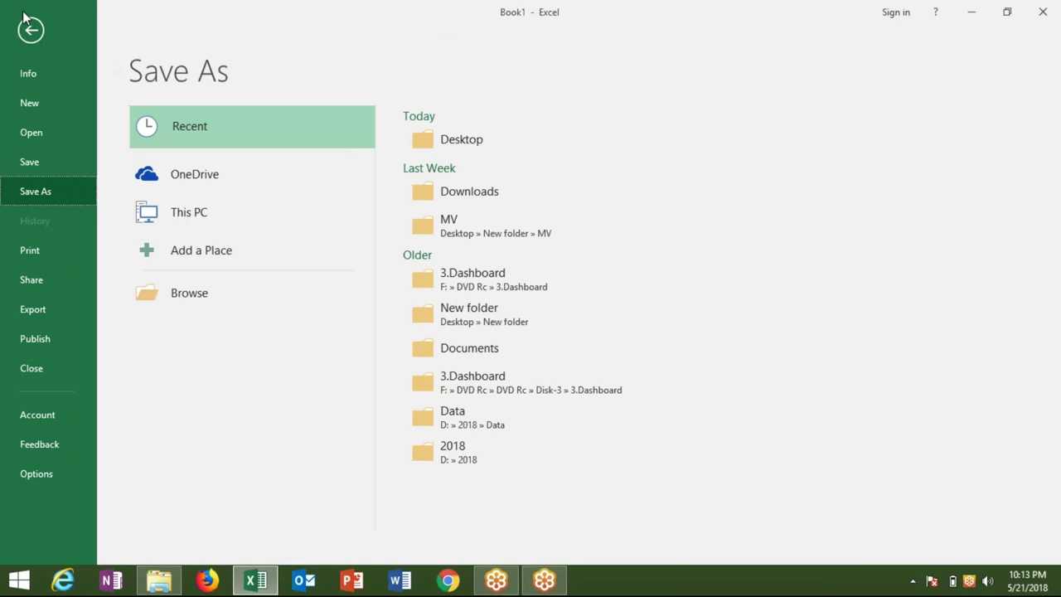
pyautogui.click(213, 300)
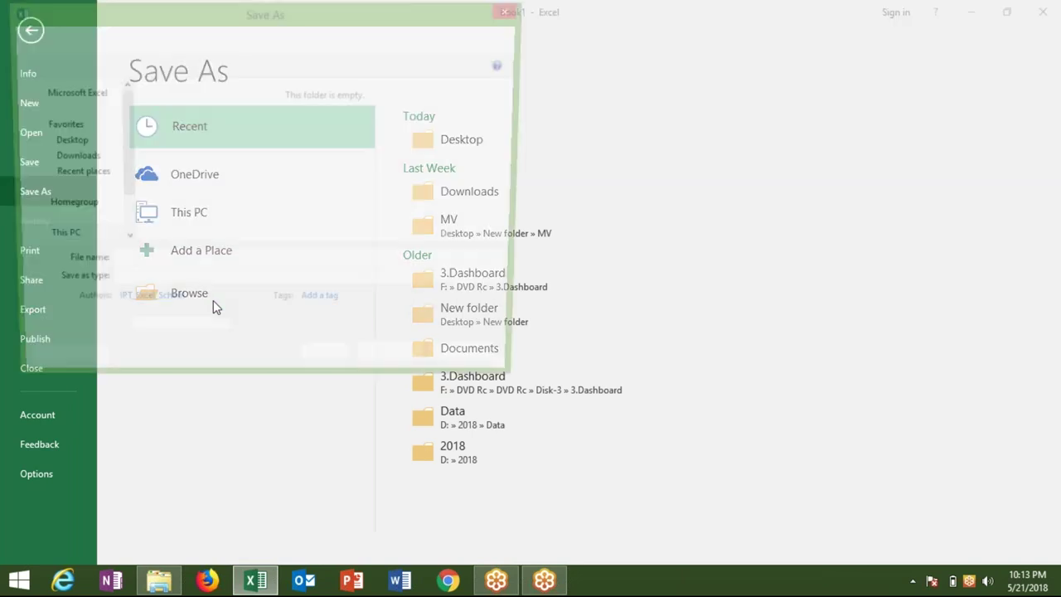
pyautogui.click(213, 285)
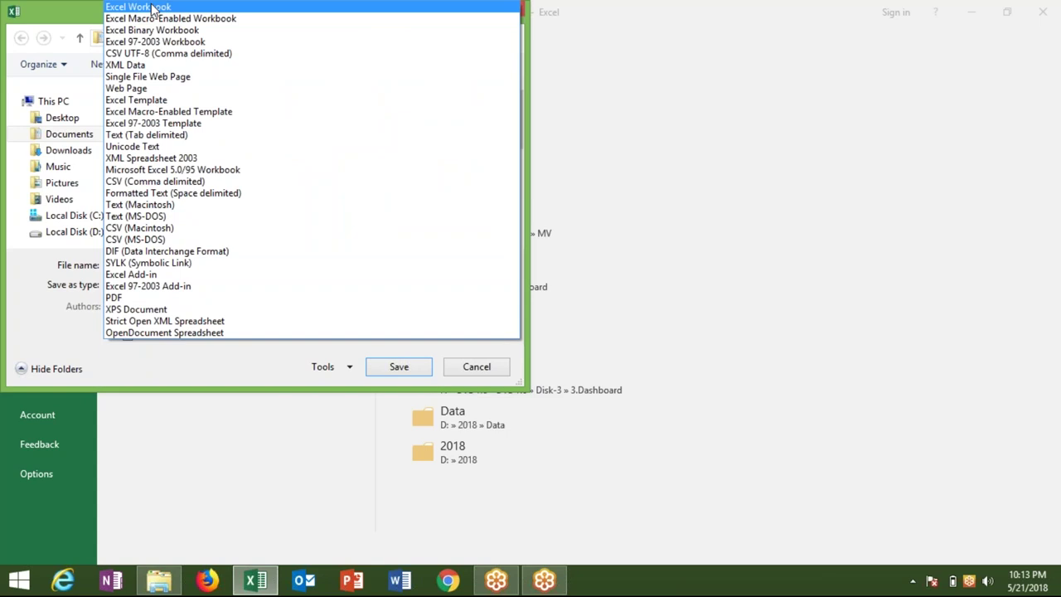
pyautogui.click(166, 18)
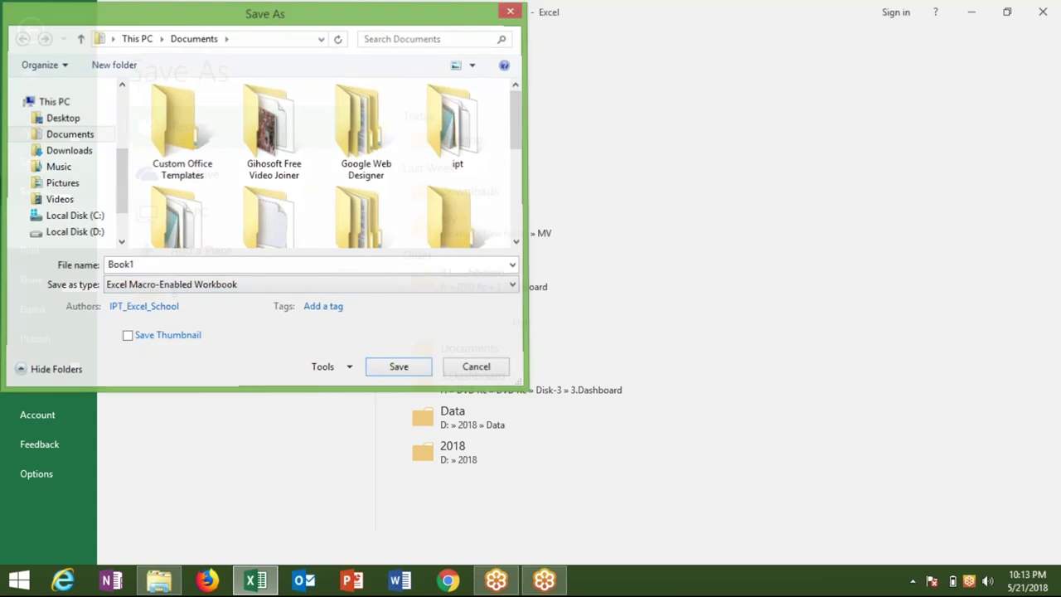
pyautogui.press('Escape')
pyautogui.click(33, 31)
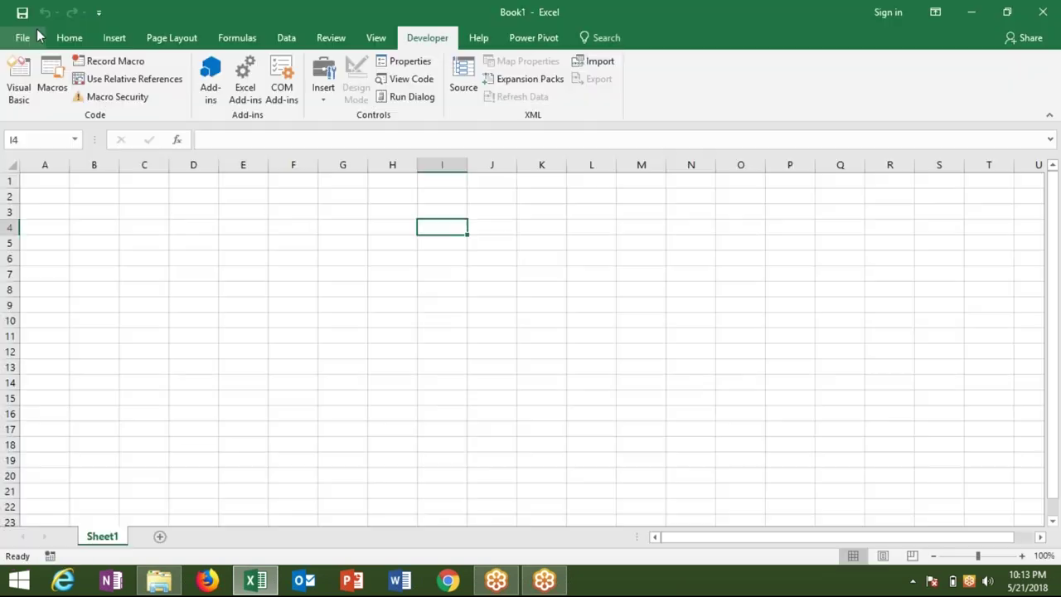
# - Open the VBA editor full-screen and inspect the ThisWorkbook and Sheet1 properties
pyautogui.click(20, 91)
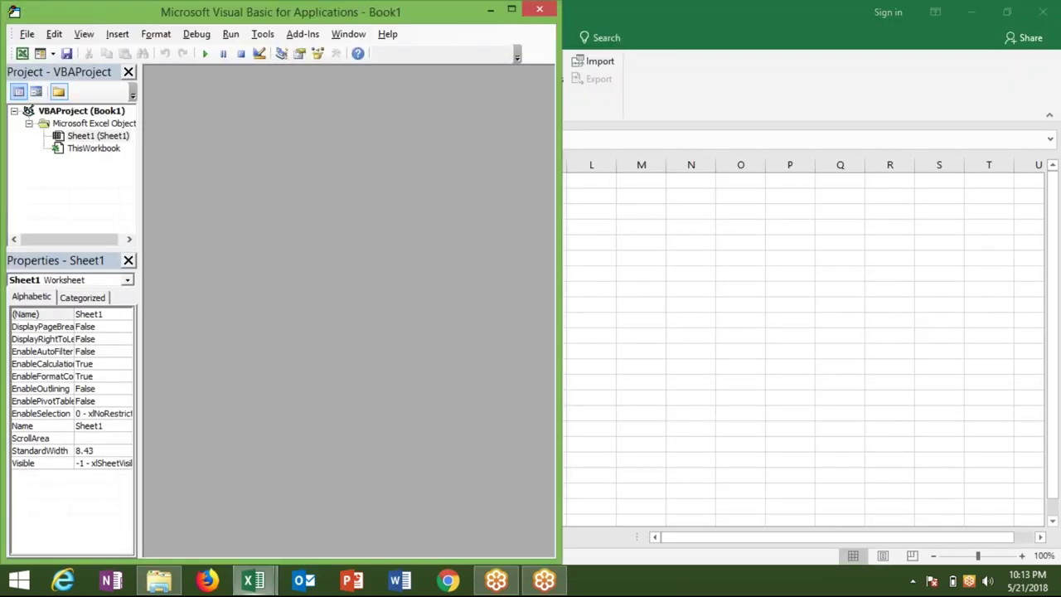
pyautogui.click(512, 10)
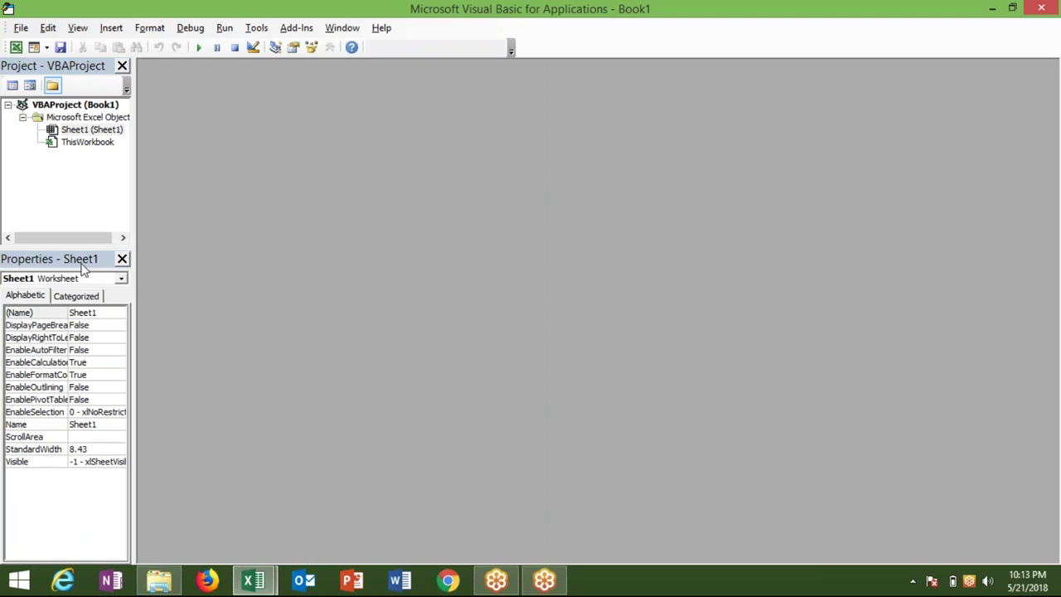
pyautogui.click(76, 144)
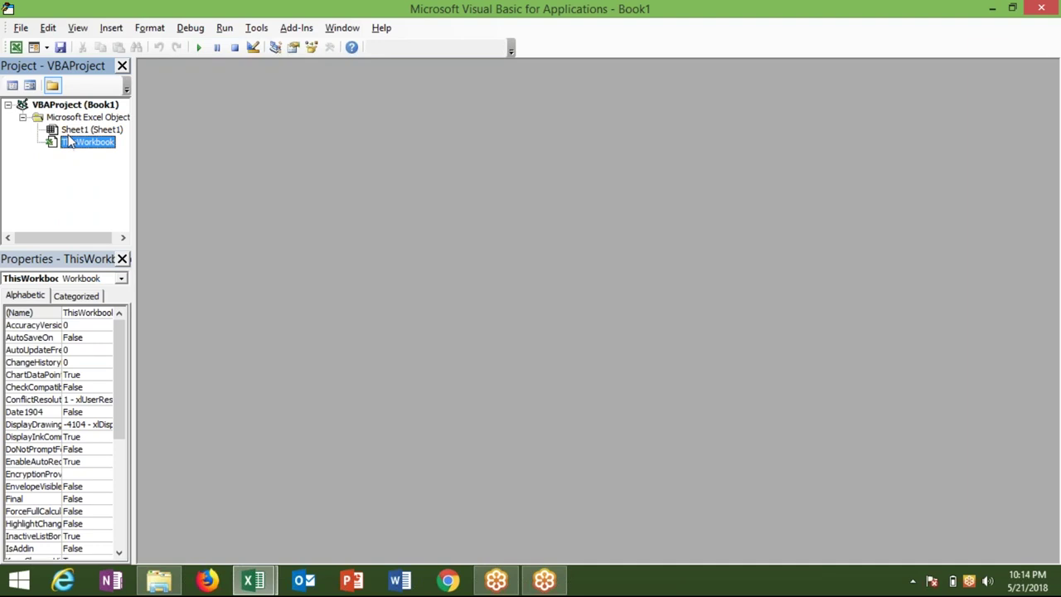
pyautogui.click(69, 131)
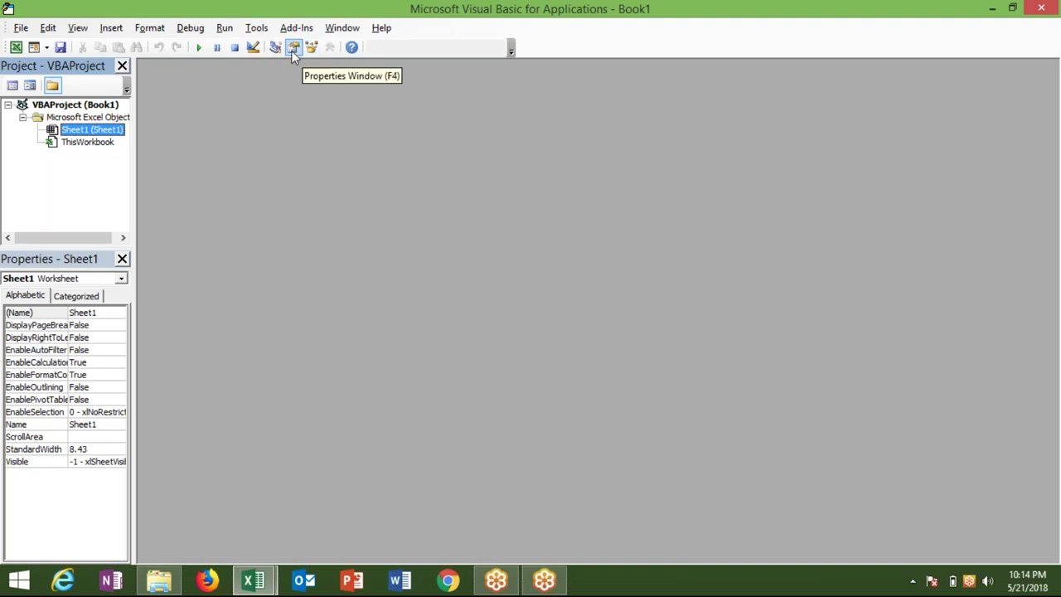
# - Turn on the Properties Window from the View menu and switch back to Excel
pyautogui.click(253, 47)
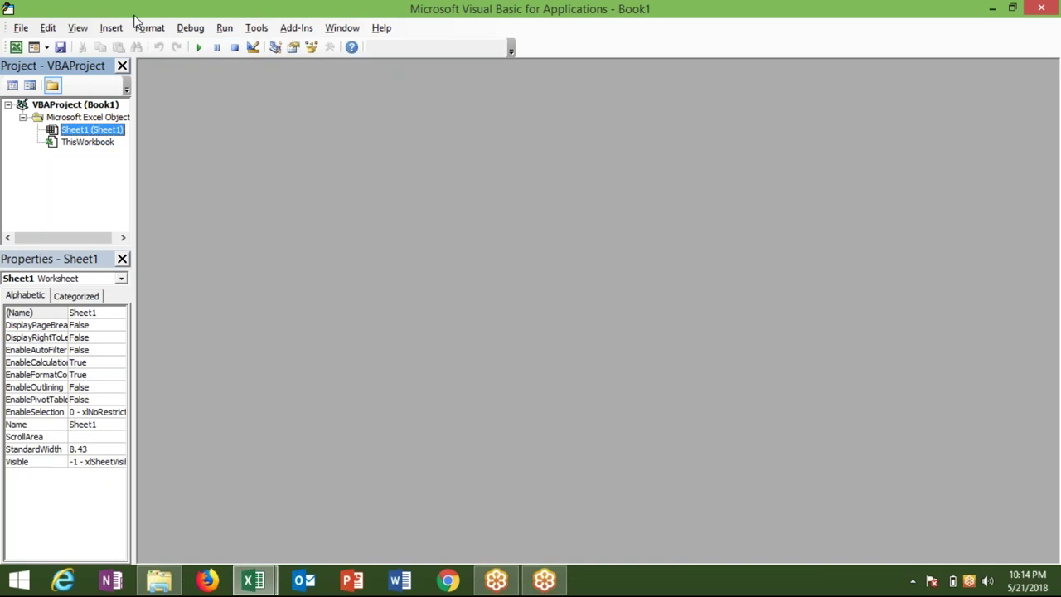
pyautogui.click(79, 30)
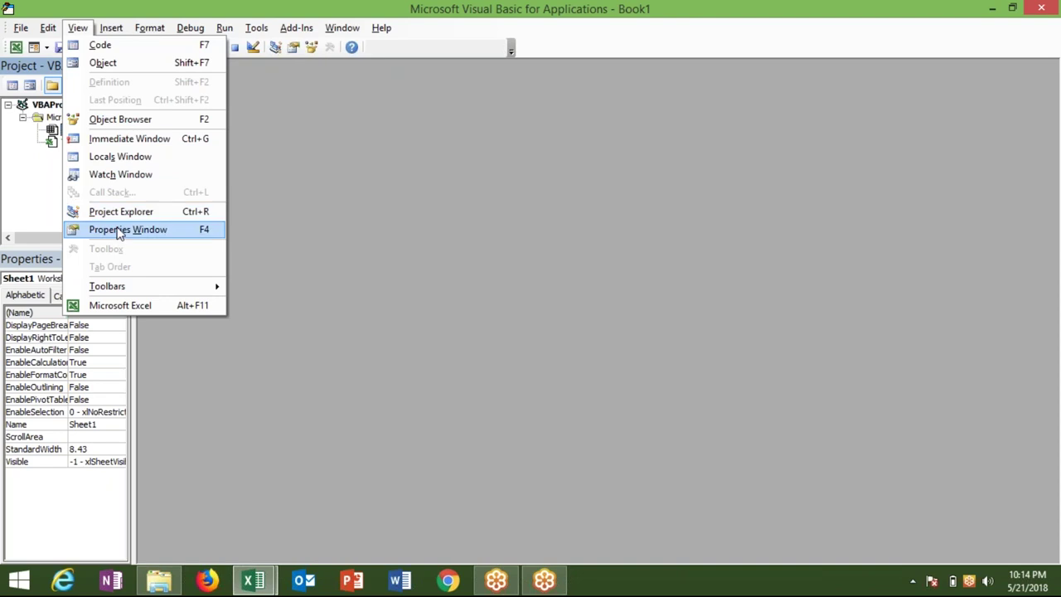
pyautogui.click(121, 230)
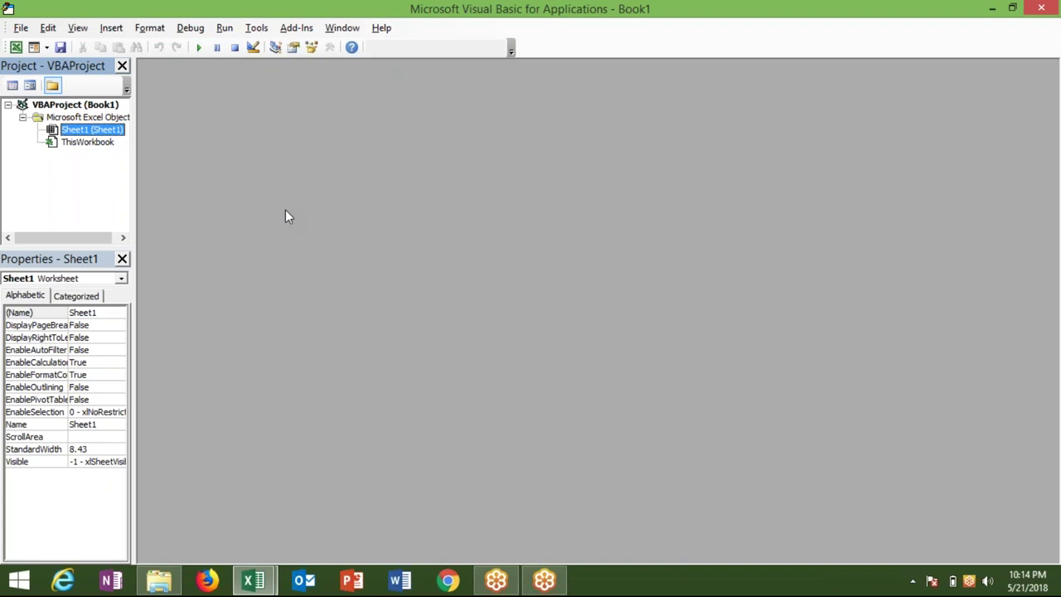
pyautogui.hotkey('alt', 'Tab')
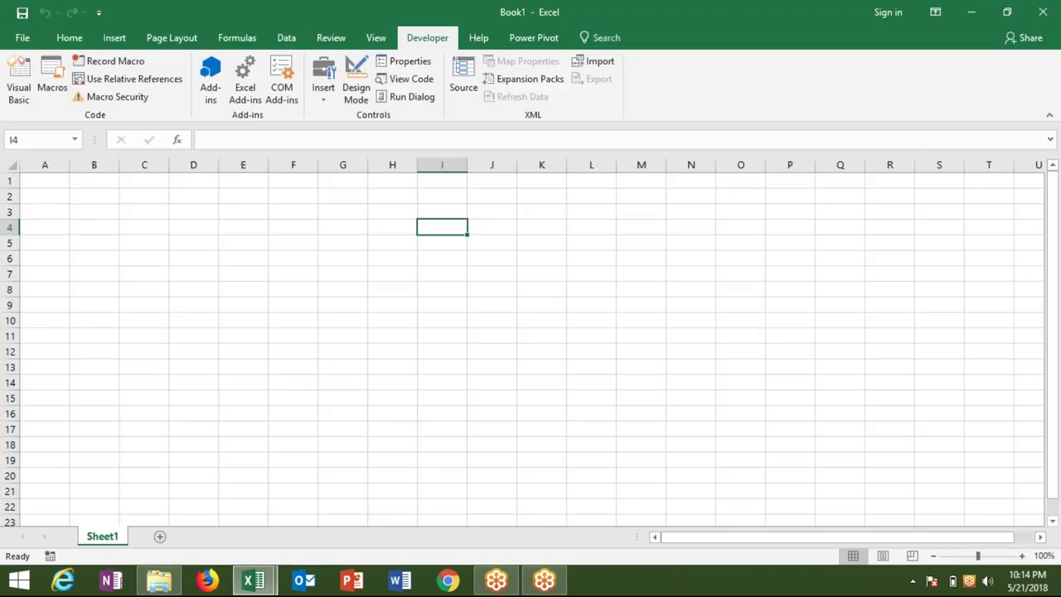
# - Add two new worksheets and open Sheet1's code window in the VBA editor
pyautogui.click(160, 537)
pyautogui.click(208, 537)
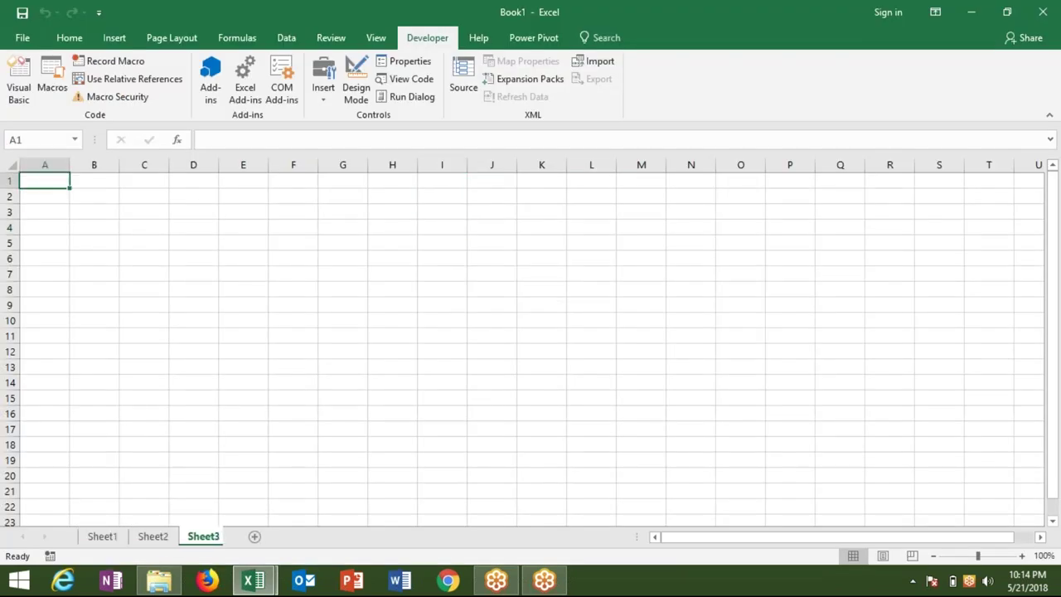
pyautogui.hotkey('alt', 'F11')
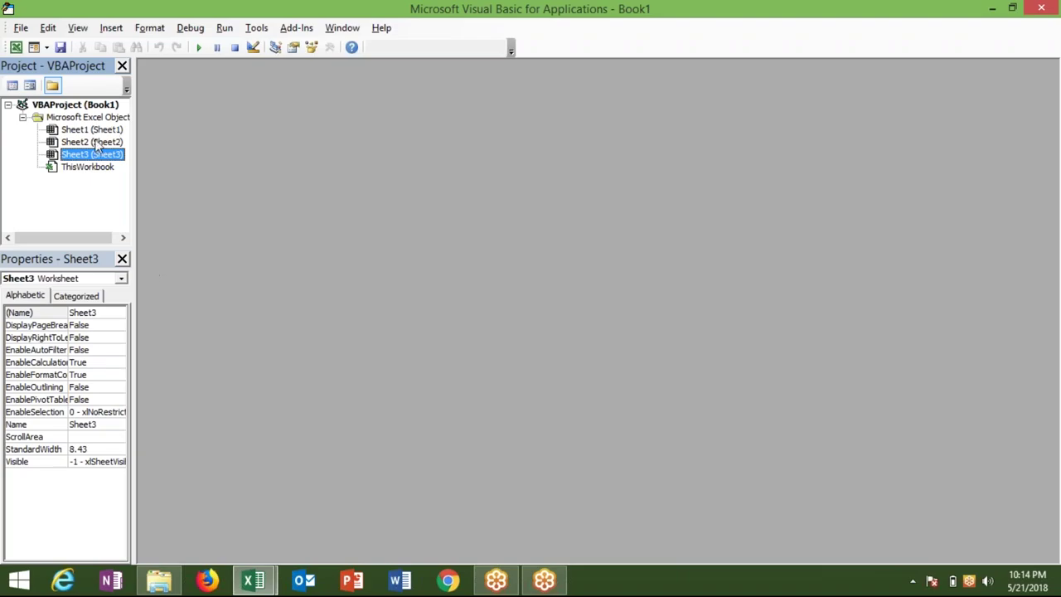
pyautogui.click(97, 143)
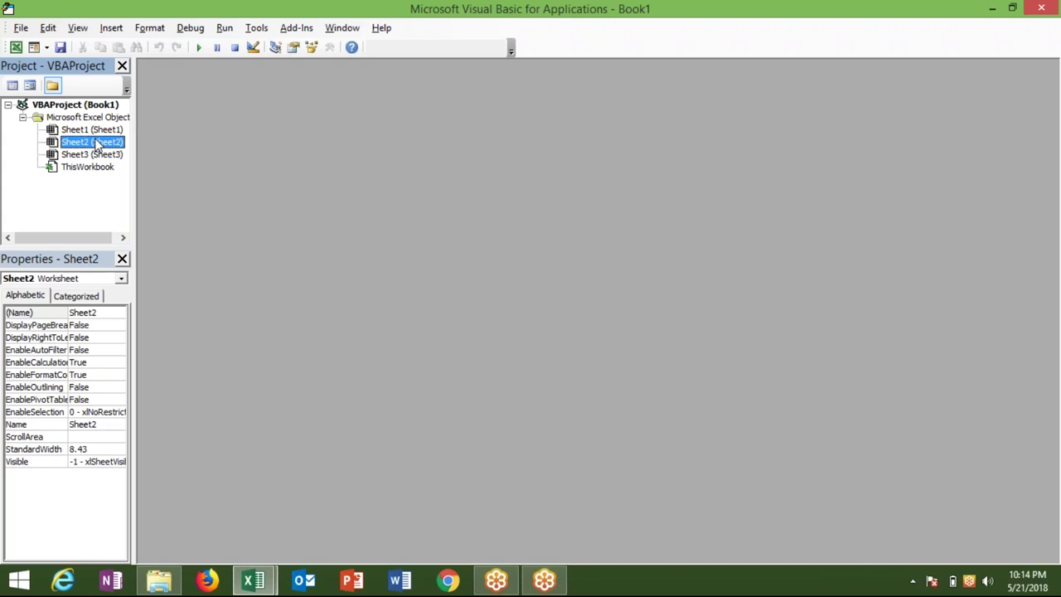
pyautogui.doubleClick(96, 130)
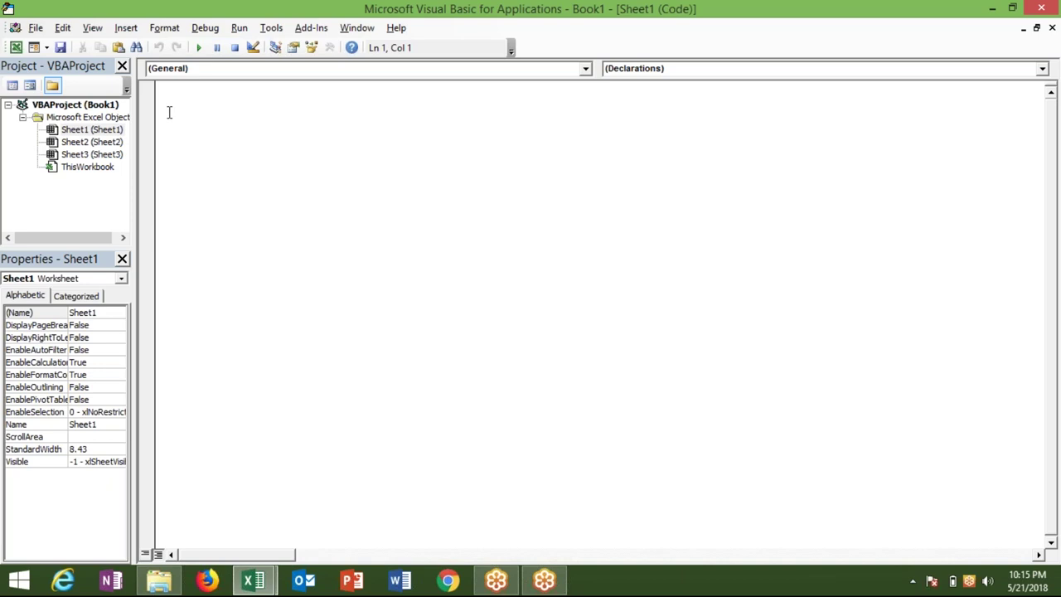
# - Insert a new empty code module, Module1, and return to the workbook
pyautogui.click(93, 134)
pyautogui.click(128, 30)
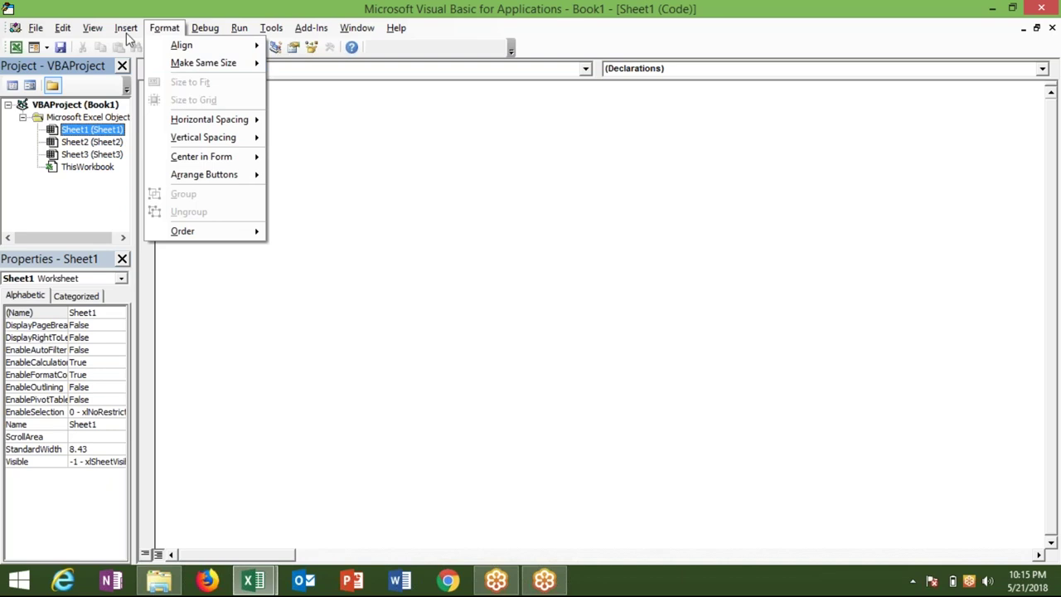
pyautogui.click(141, 84)
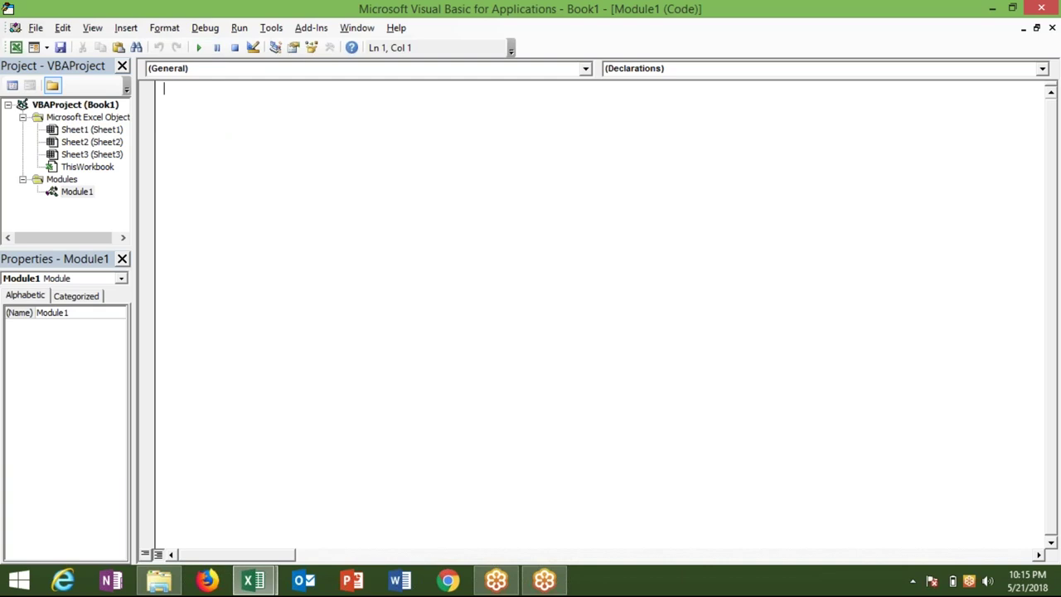
pyautogui.hotkey('alt', 'F11')
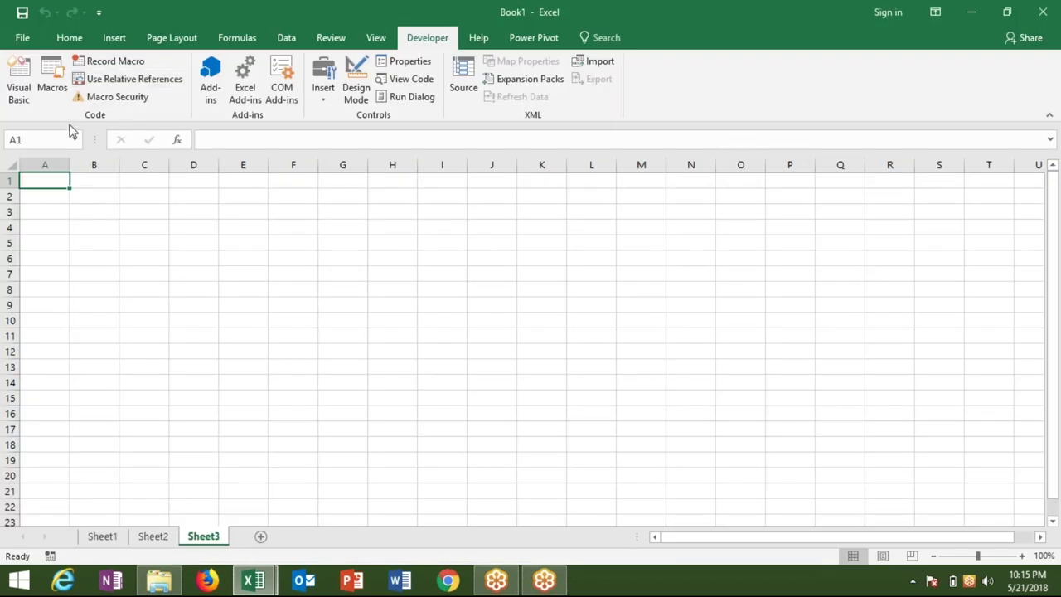
# - Start recording a new macro with default settings and select cell A1
pyautogui.click(107, 69)
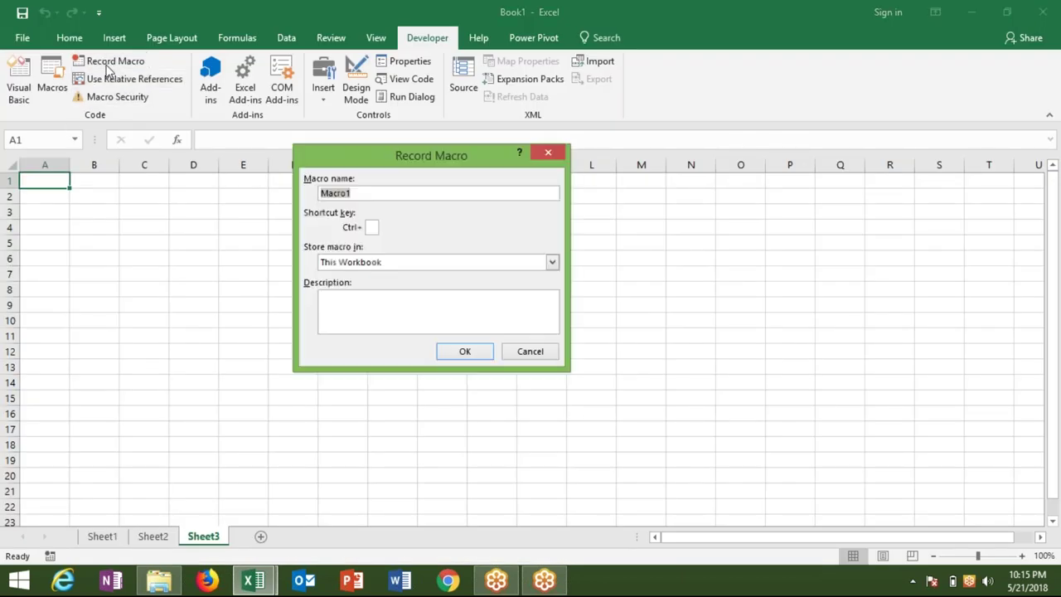
pyautogui.click(481, 356)
pyautogui.click(255, 303)
pyautogui.moveTo(255, 304); pyautogui.dragTo(52, 182)
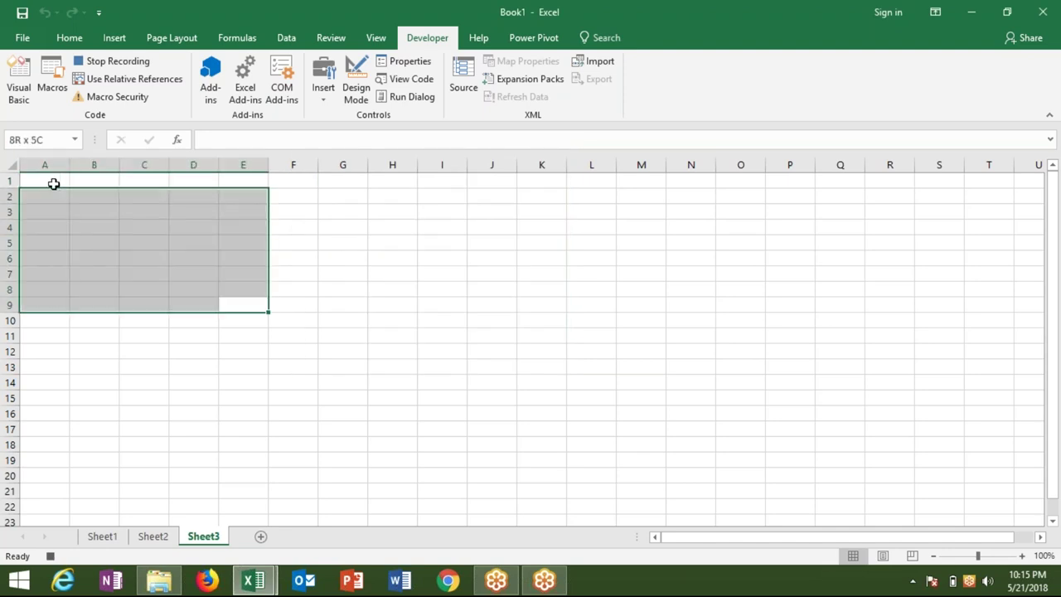
pyautogui.click(53, 183)
# - Enter the headers Name, Roll and Marks in A1:C1
pyautogui.write('Nm')
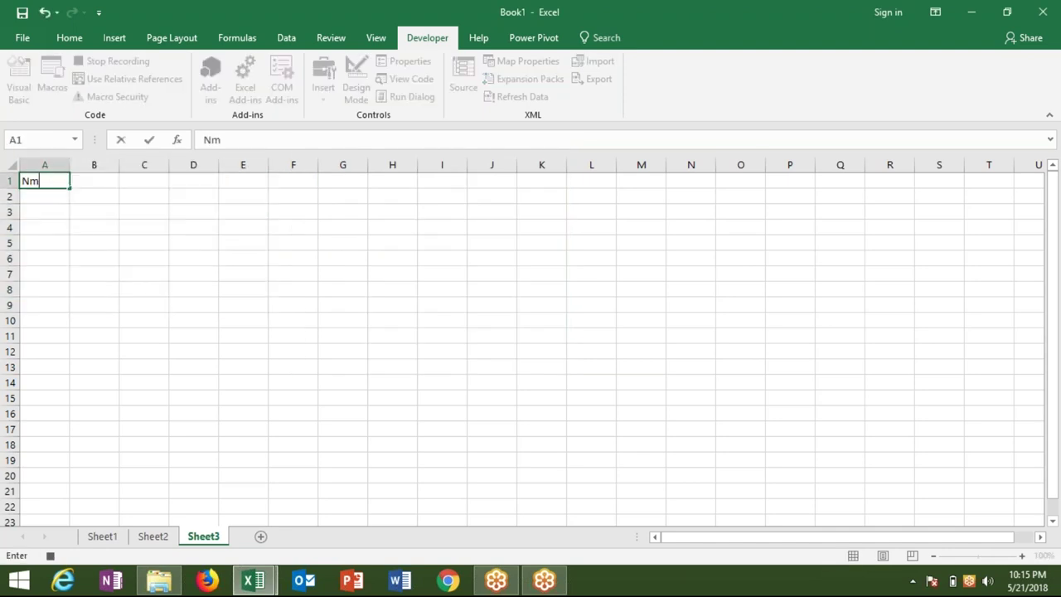
pyautogui.press('BackSpace')
pyautogui.write('ame')
pyautogui.press('Tab')
pyautogui.write('Roll')
pyautogui.press('Tab')
pyautogui.write('Marks')
pyautogui.press('Return')
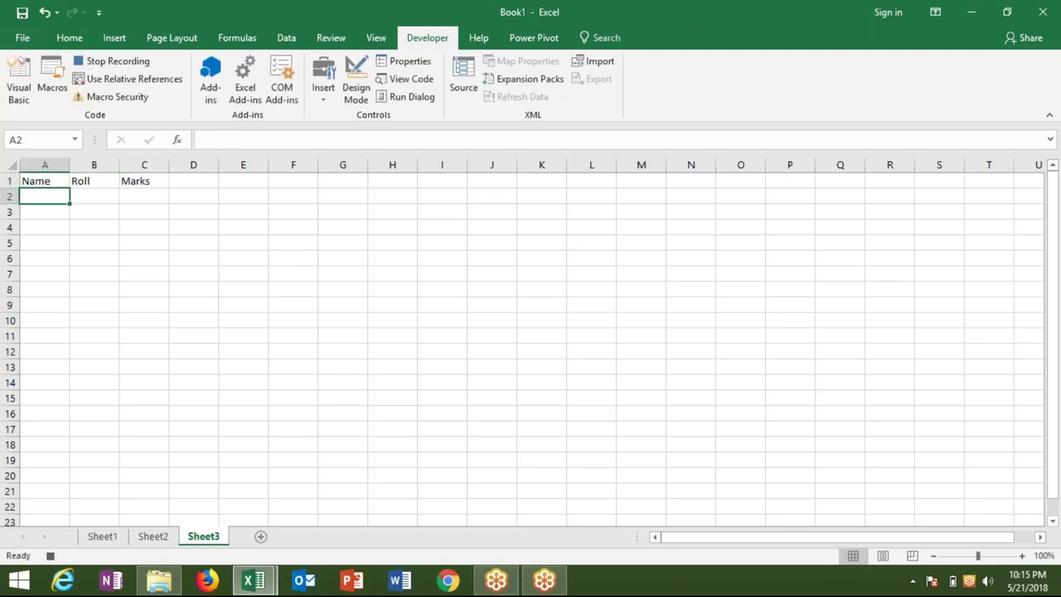
# - Inspect the recorded code in Module2, then stop recording Macro1
pyautogui.hotkey('alt', 'F11')
pyautogui.doubleClick(73, 205)
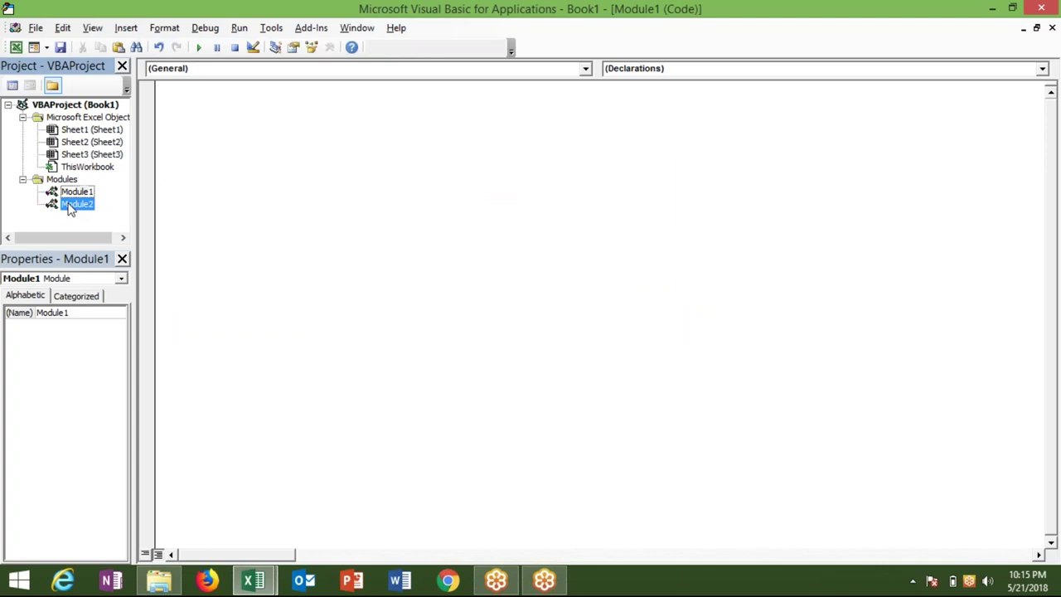
pyautogui.doubleClick(312, 188)
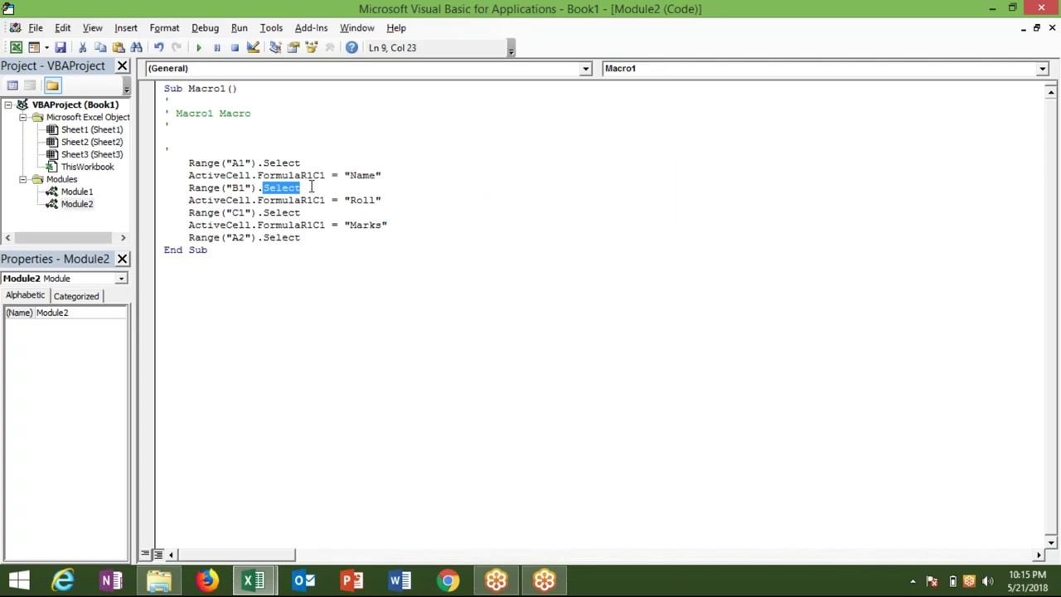
pyautogui.hotkey('alt', 'F11')
pyautogui.click(83, 61)
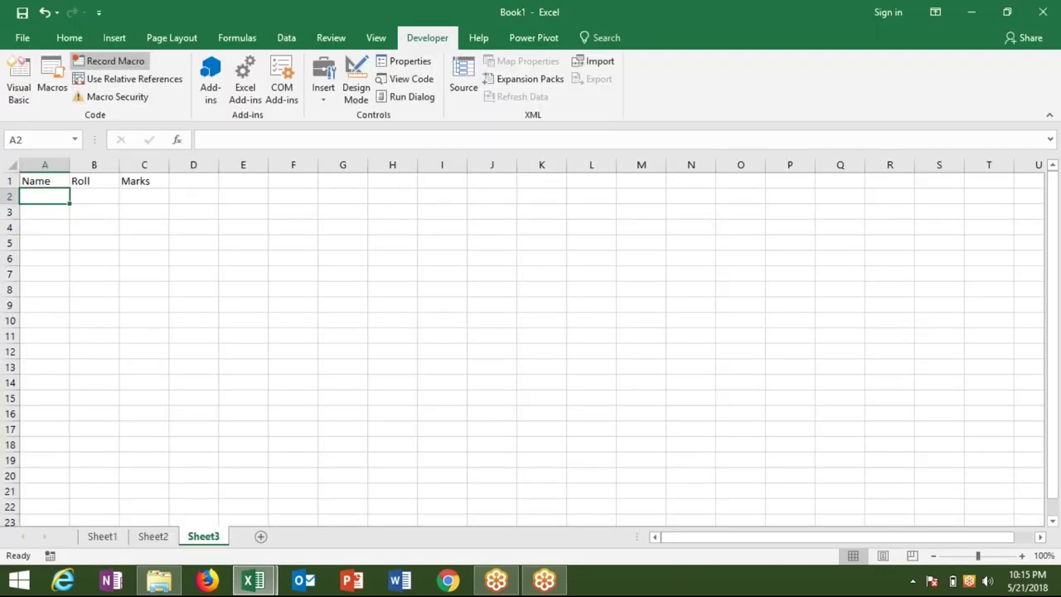
# - Back in the editor, review Macro1's Sub line and open the empty Module1
pyautogui.hotkey('alt', 'F11')
pyautogui.doubleClick(207, 88)
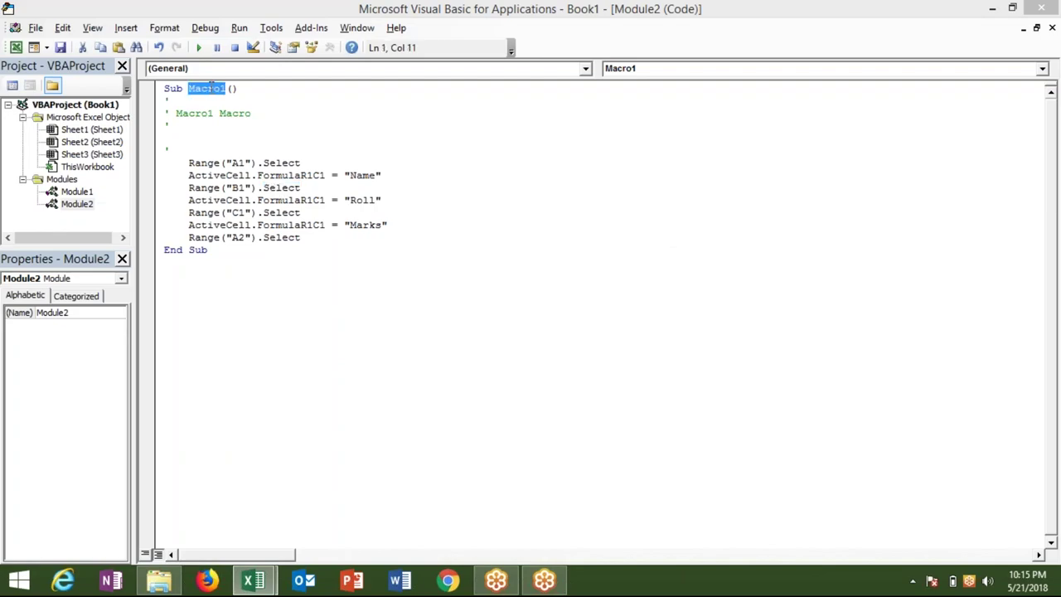
pyautogui.doubleClick(82, 193)
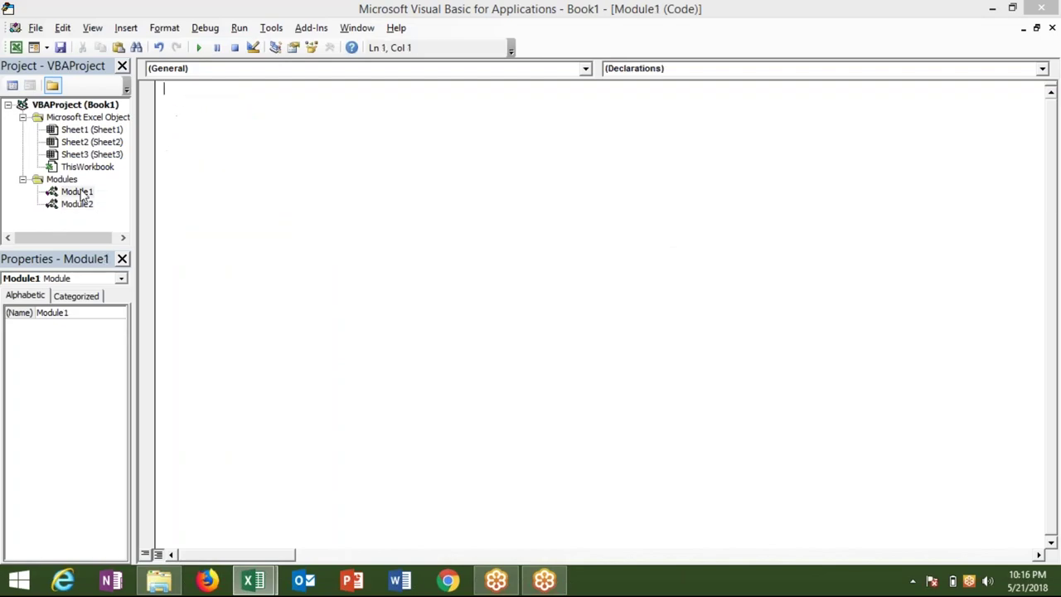
# - Type sub tt() in Module1 so End Sub is added, and place the cursor inside it
pyautogui.write('sub ')
pyautogui.write('tt')
pyautogui.write('()')
pyautogui.press('Return')
pyautogui.press('Return')
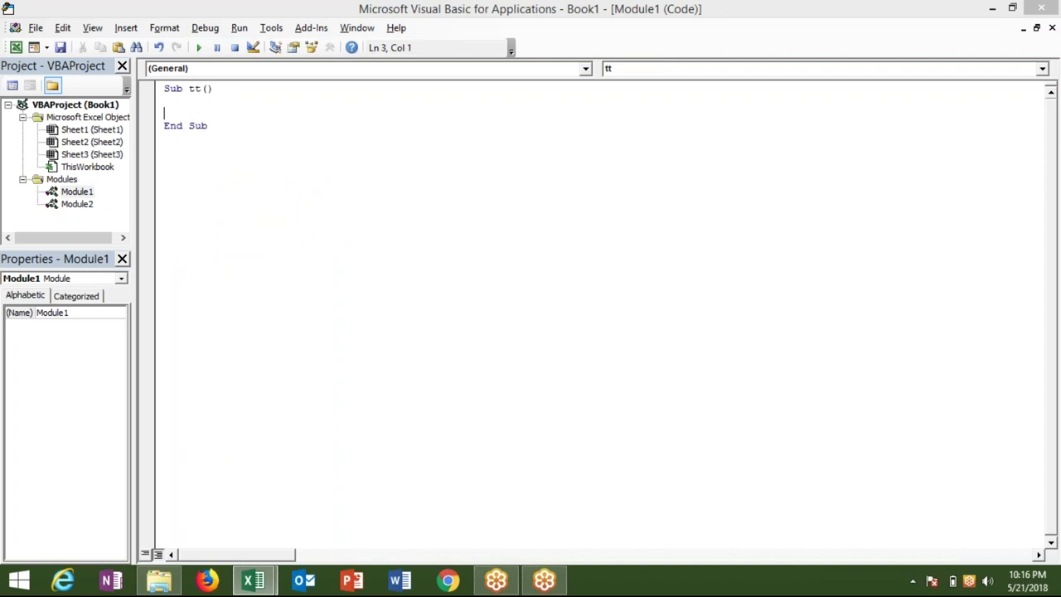
pyautogui.click(164, 101)
# - Return to Excel and check that Macro1 and tt appear in the Macros list
pyautogui.hotkey('alt', 'F11')
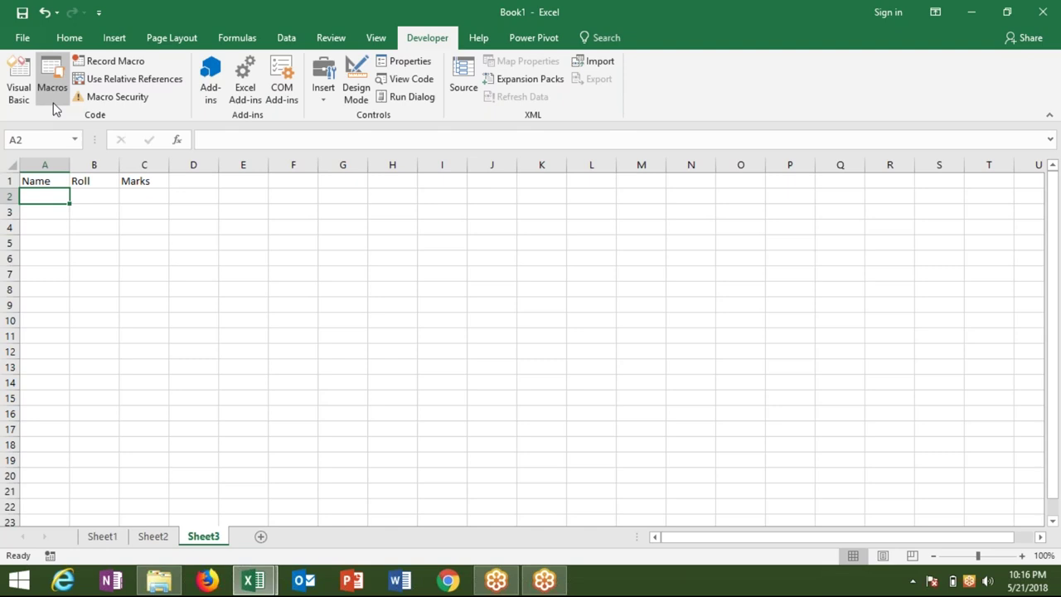
pyautogui.click(52, 91)
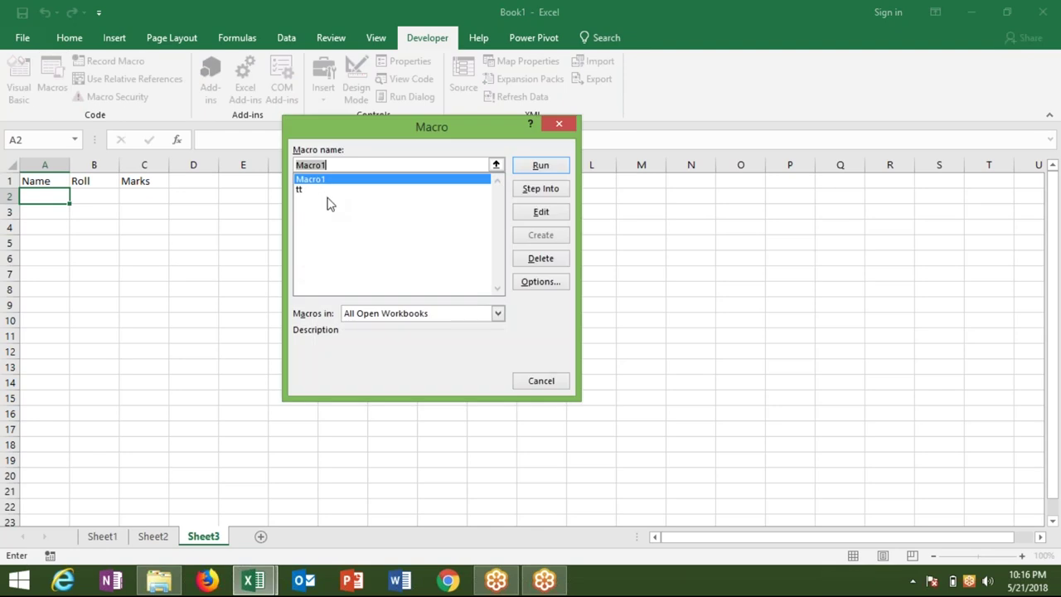
pyautogui.press('Escape')
# - Type Public Macros in F3, then create a new blank workbook, Book2
pyautogui.click(304, 212)
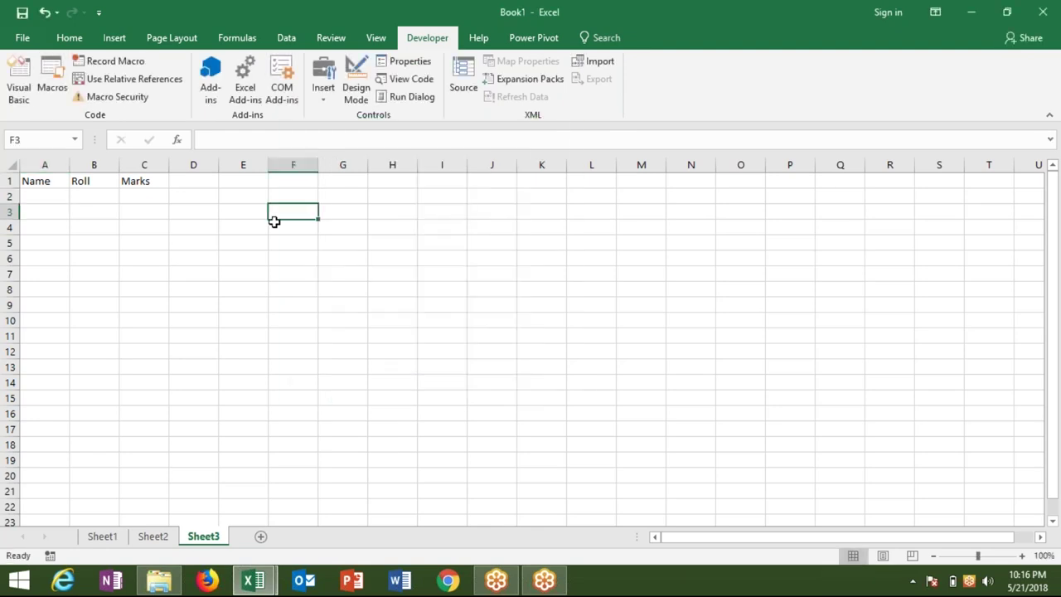
pyautogui.write('Public ')
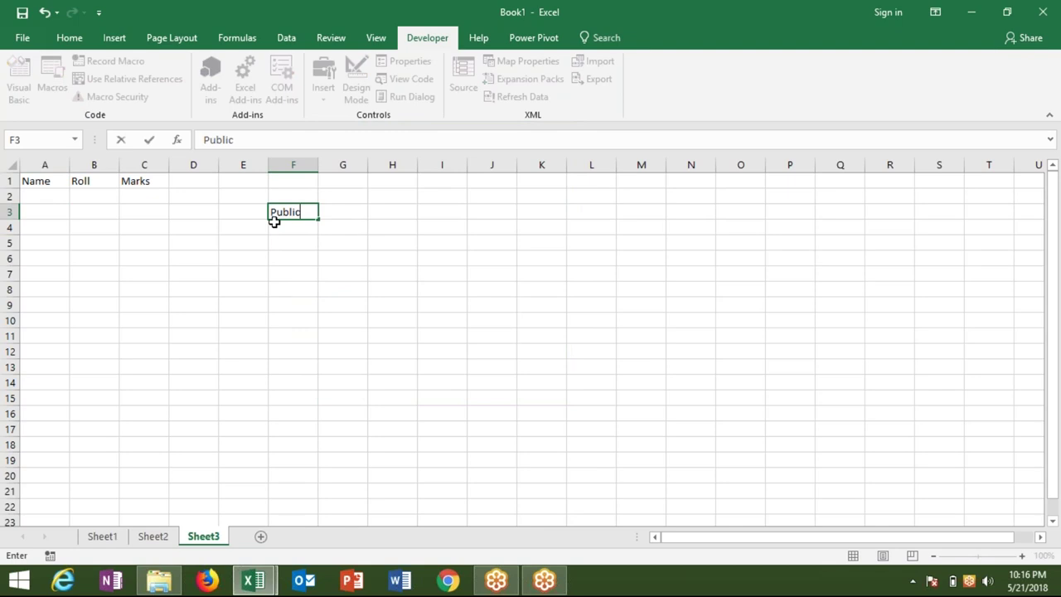
pyautogui.write('Macros')
pyautogui.press('Return')
pyautogui.click(301, 211)
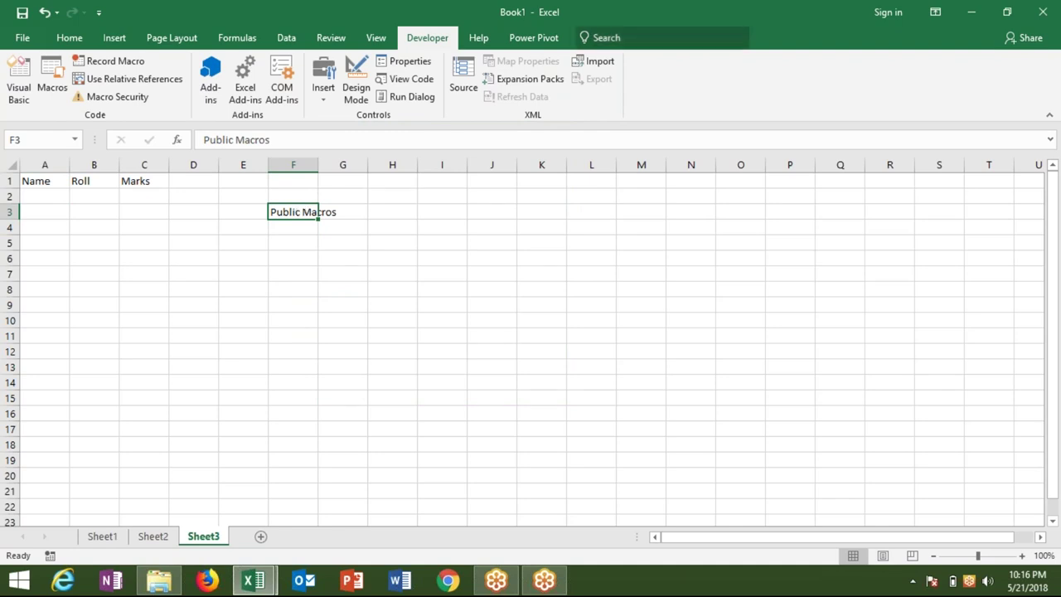
pyautogui.click(439, 212)
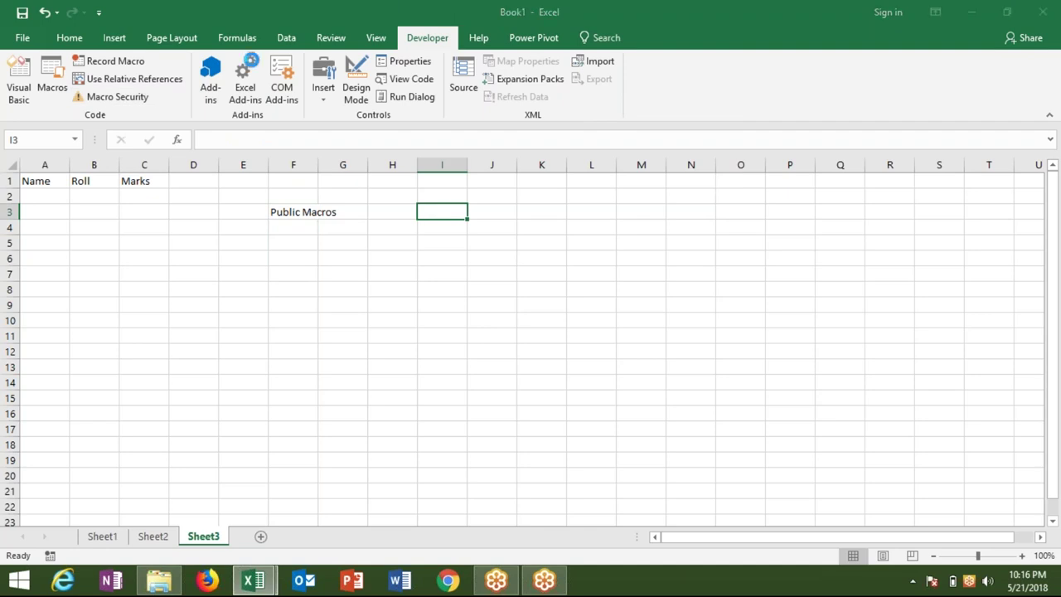
pyautogui.hotkey('ctrl', 'n')
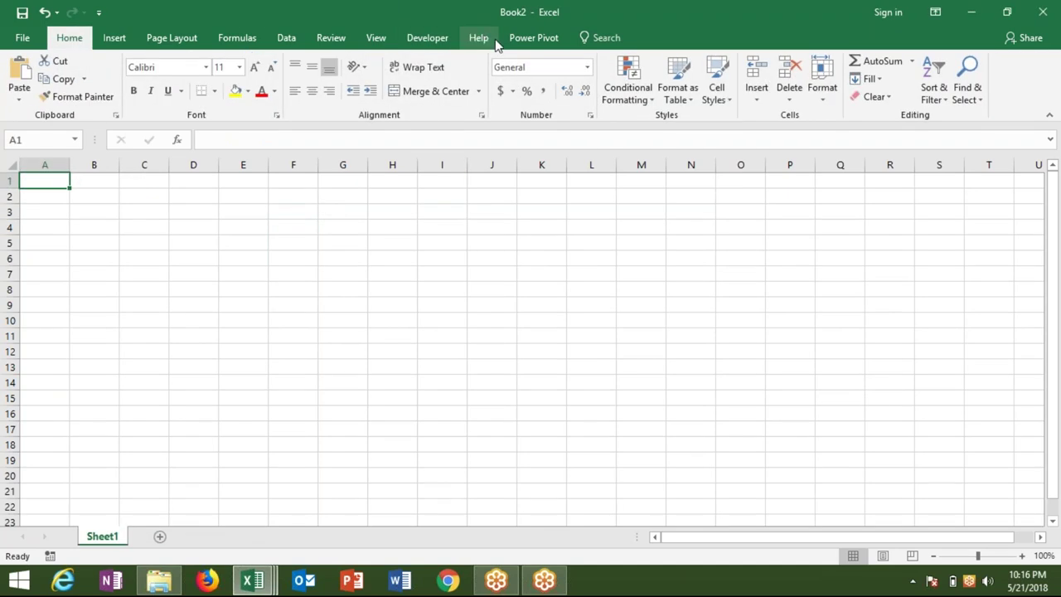
# - From Book2, check that Book1!Macro1 and Book1!tt are listed, then close Book2
pyautogui.click(433, 40)
pyautogui.click(53, 90)
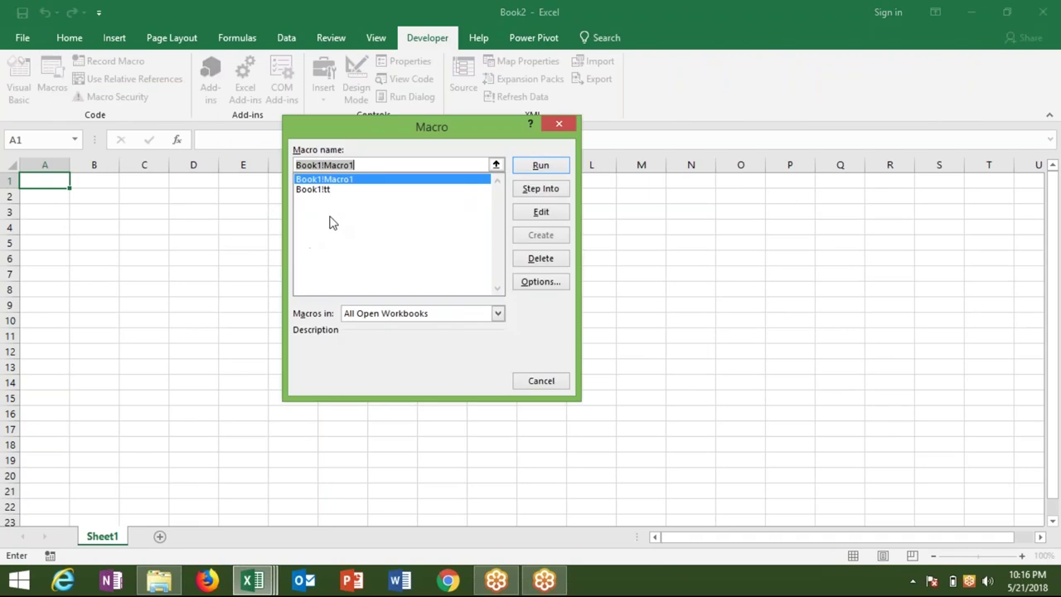
pyautogui.click(542, 380)
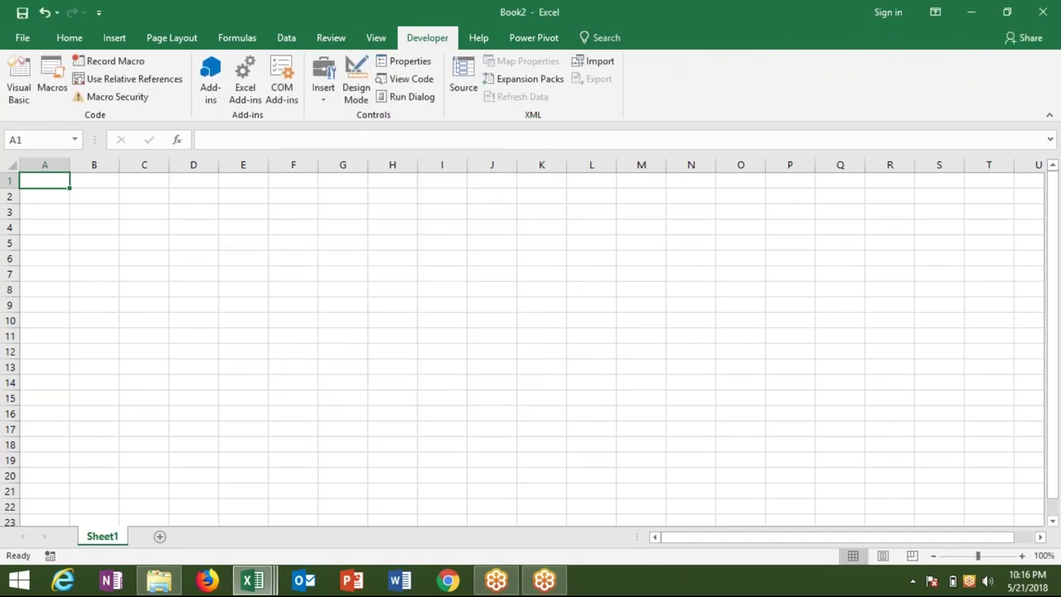
pyautogui.click(1042, 12)
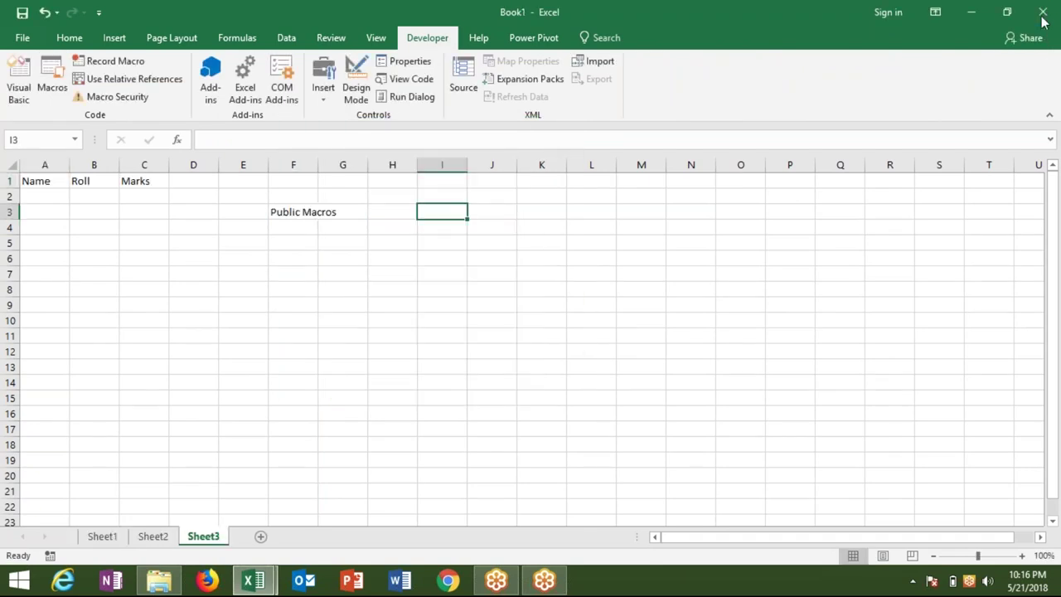
# - Enter Private Macros in F5 and Personal in G6
pyautogui.click(332, 240)
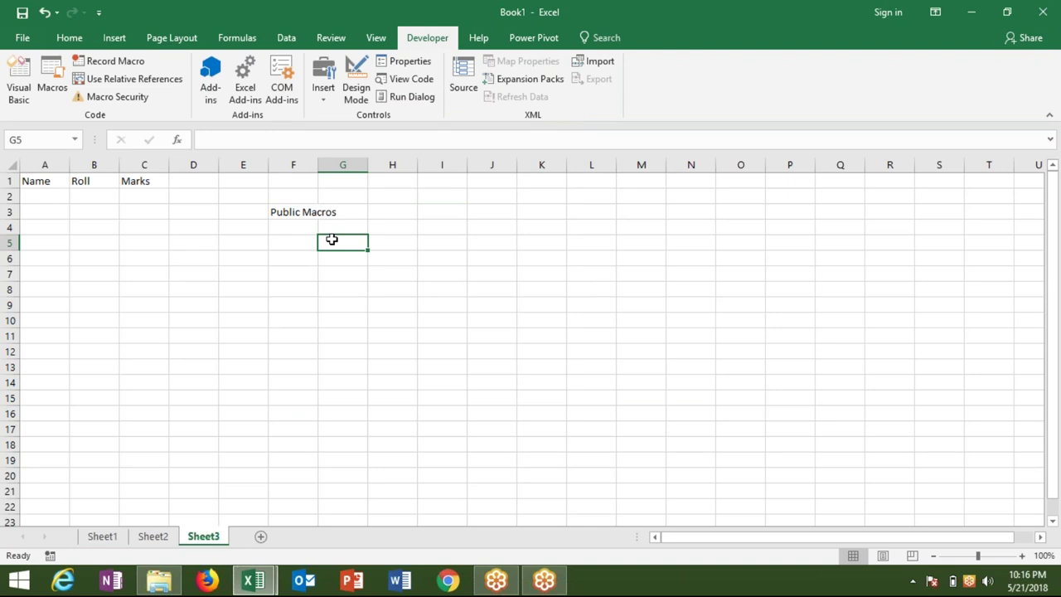
pyautogui.press('Left')
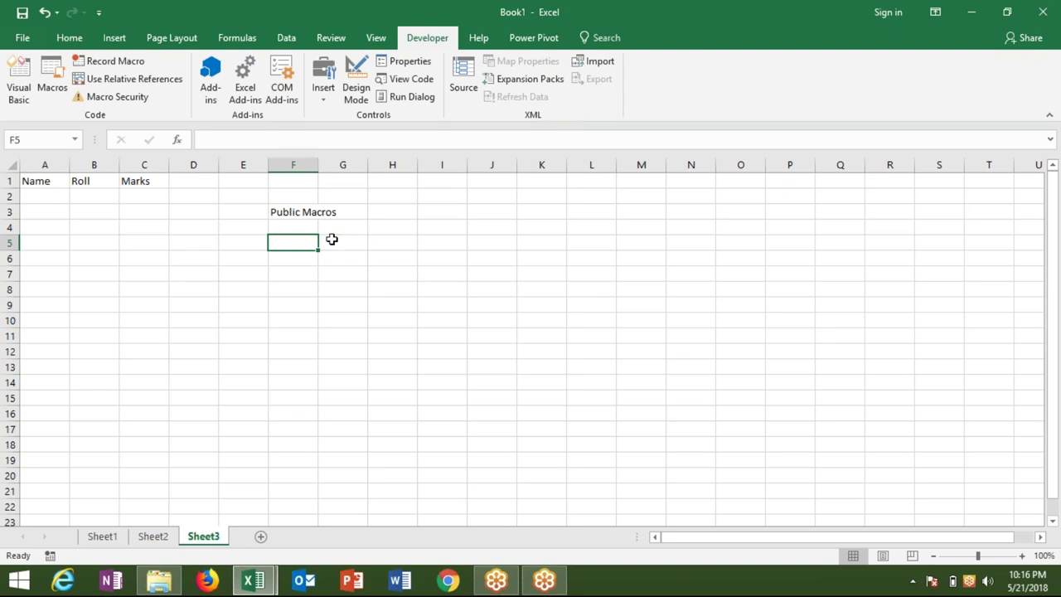
pyautogui.write('Private ')
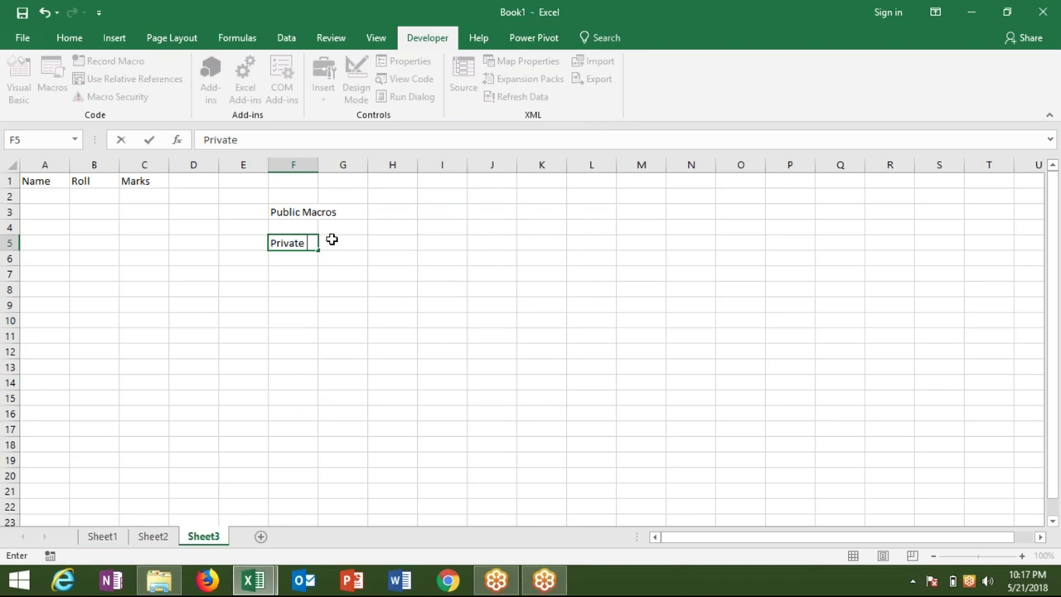
pyautogui.write('Macros')
pyautogui.press('Return')
pyautogui.press('Right')
pyautogui.write('Personal')
pyautogui.press('Return')
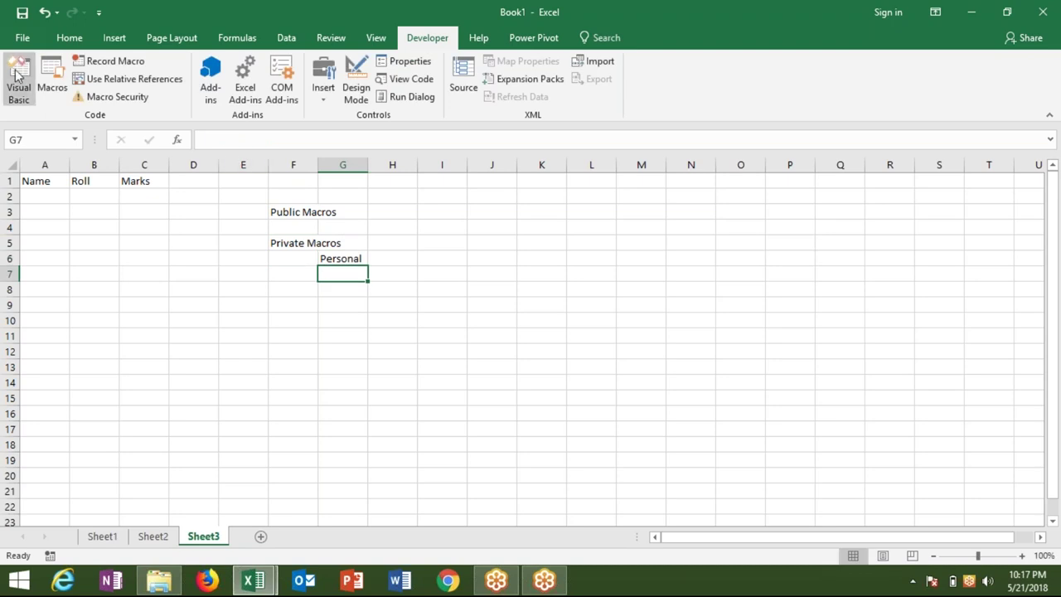
# - Open and close the Macros list, then bring up the Record Macro dialog
pyautogui.click(52, 79)
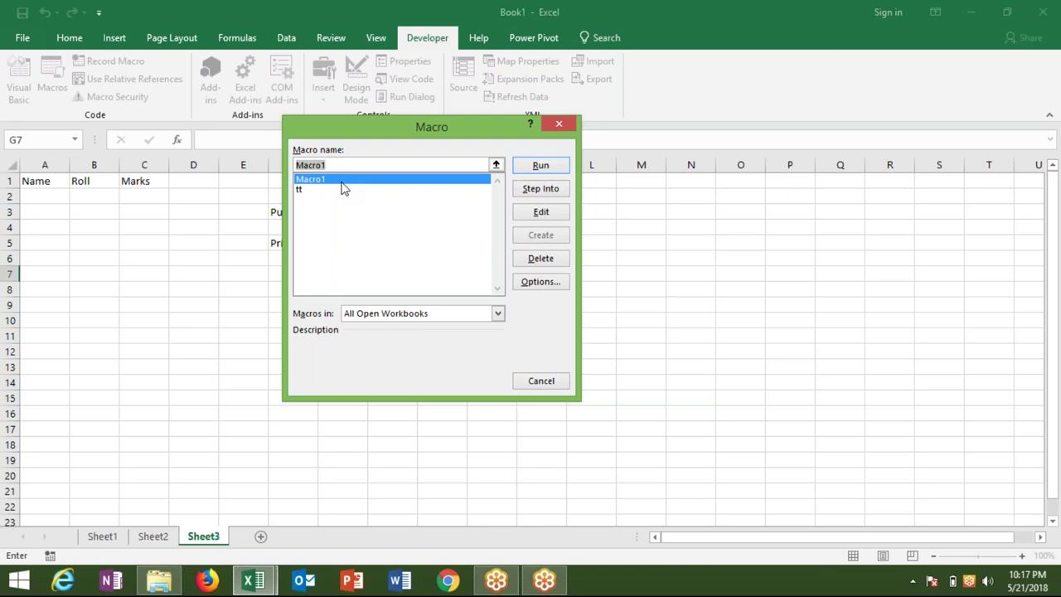
pyautogui.press('Return')
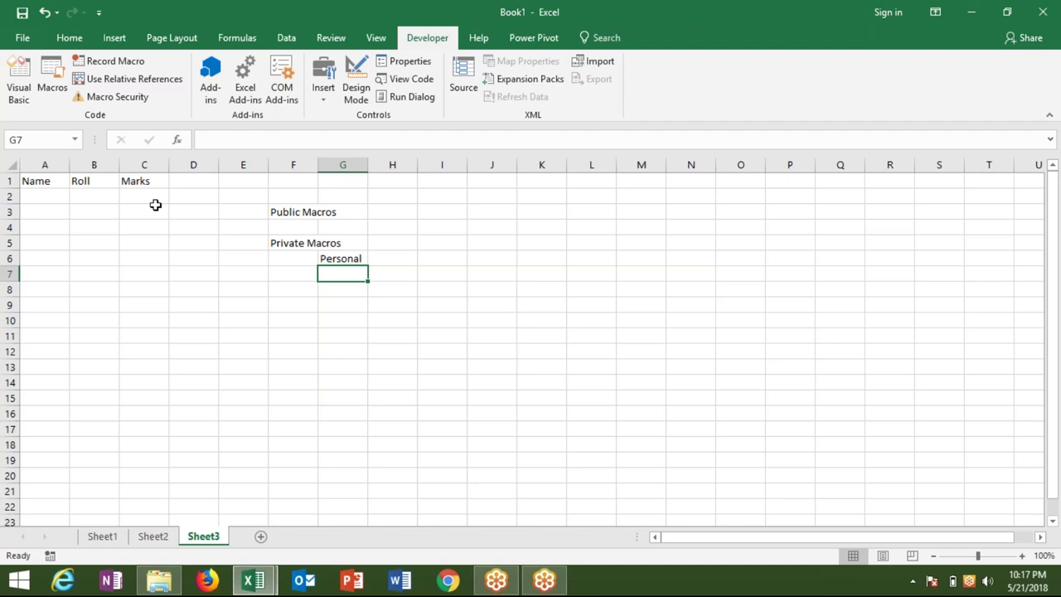
pyautogui.click(93, 66)
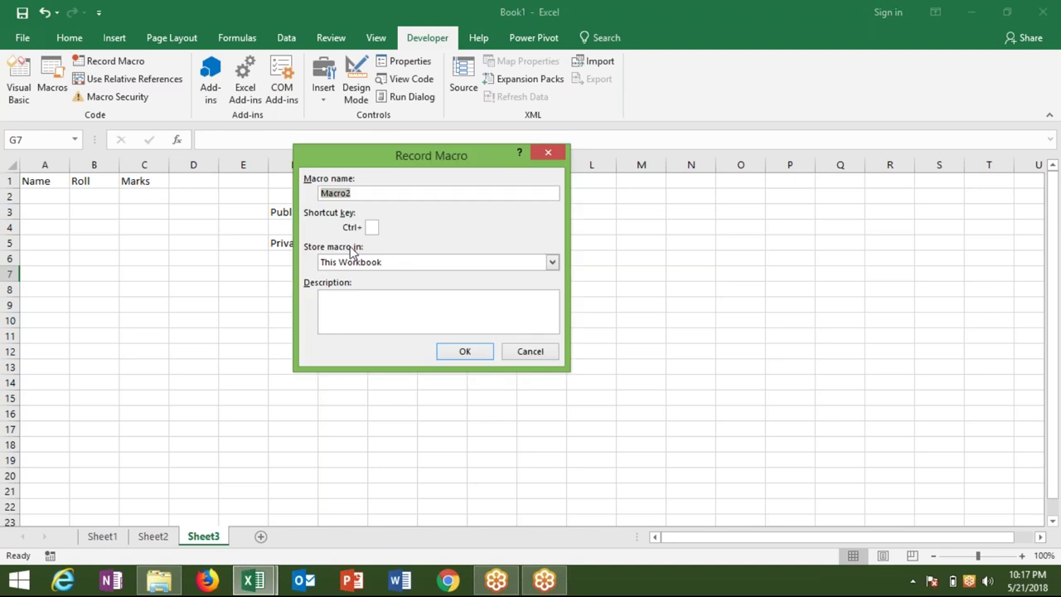
# - Choose Personal Macro Workbook as the macro's storage, then dismiss Record Macro without recording
pyautogui.click(354, 262)
pyautogui.click(352, 277)
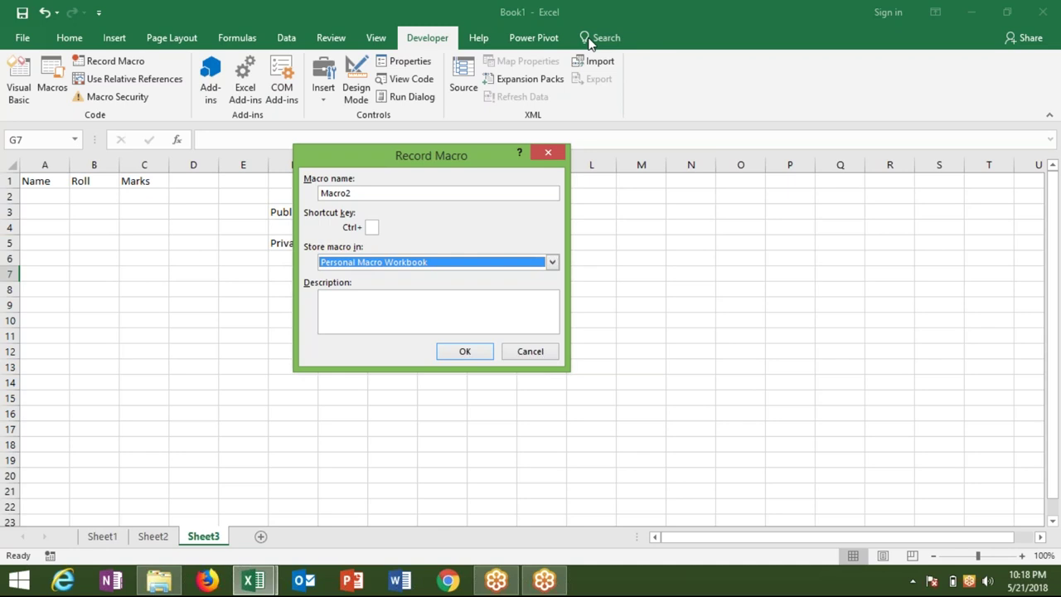
pyautogui.press('Return')
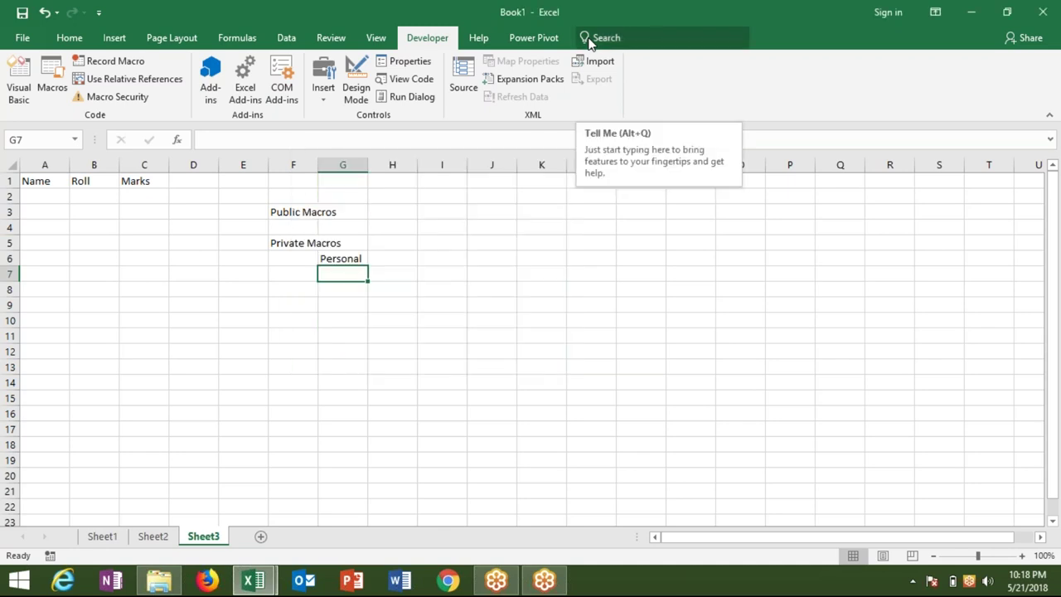
# - Enter Event in cell G7 and open the Visual Basic editor
pyautogui.write('eent')
pyautogui.press('BackSpace')
pyautogui.press('BackSpace')
pyautogui.press('BackSpace')
pyautogui.press('BackSpace')
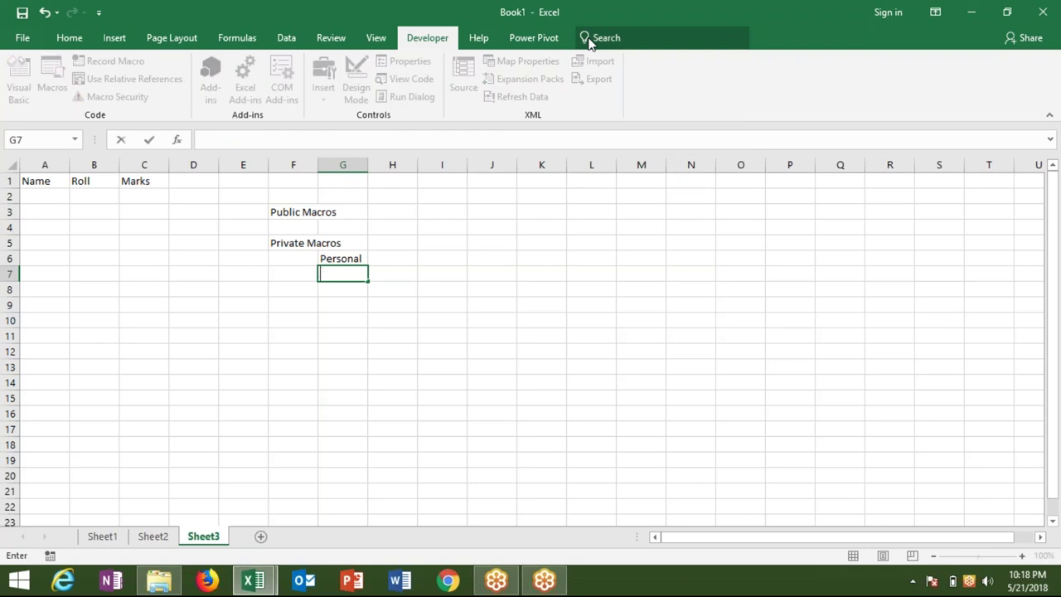
pyautogui.write('Event')
pyautogui.click(445, 255)
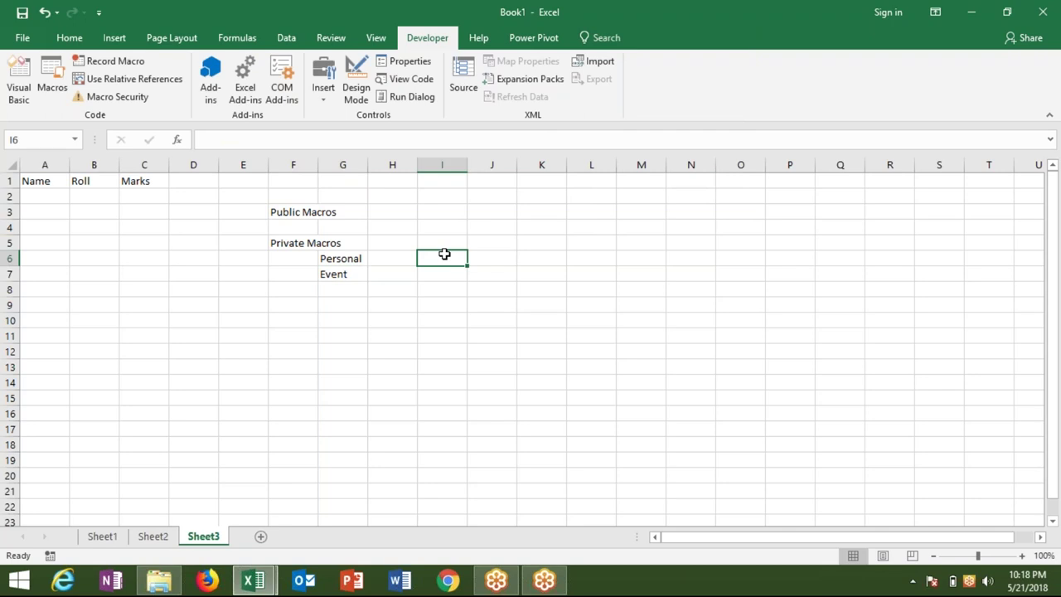
pyautogui.press('F2')
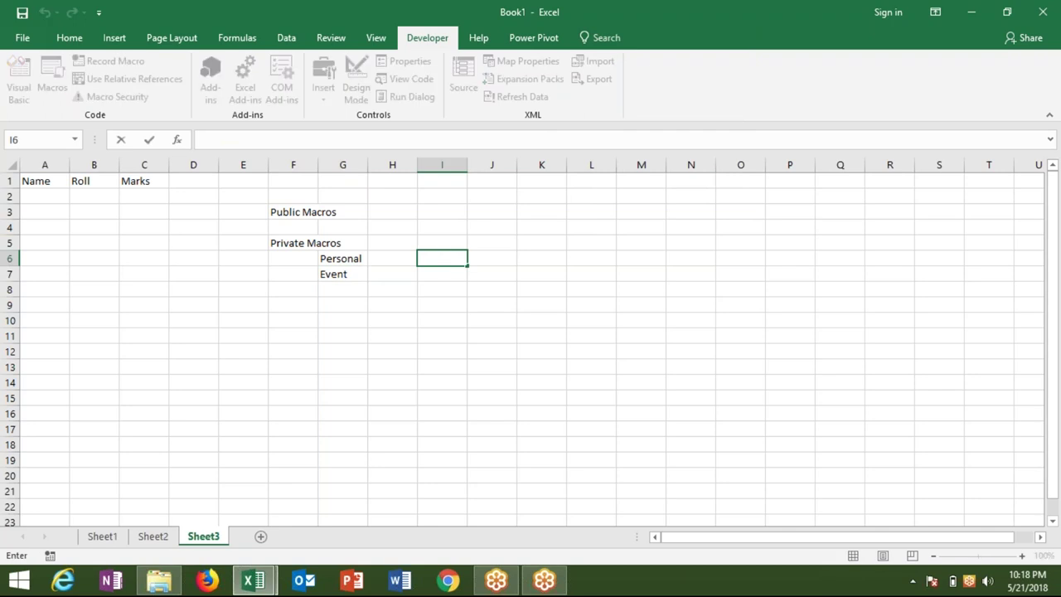
pyautogui.click(392, 320)
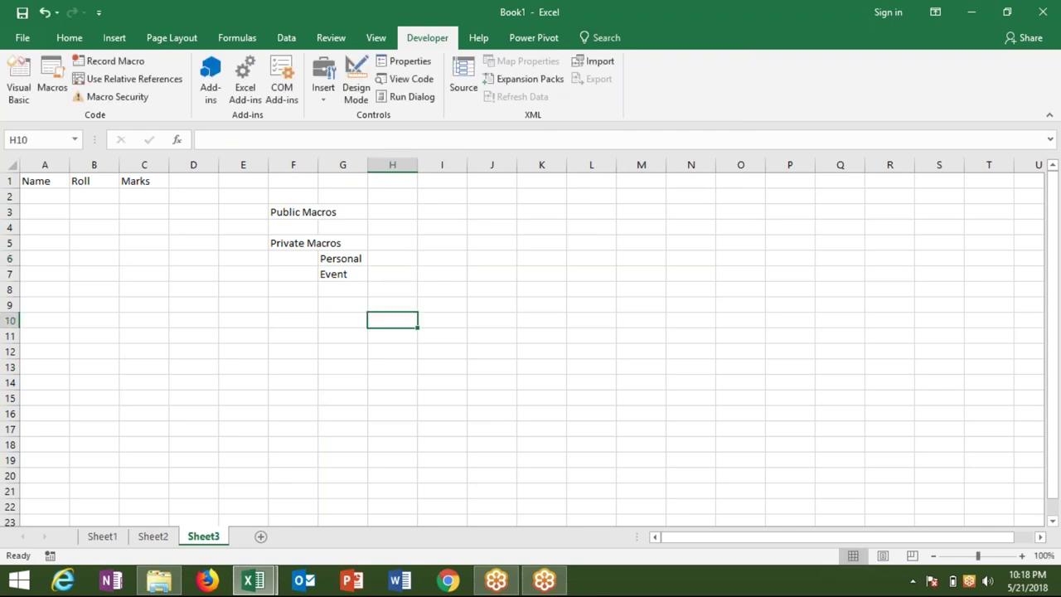
pyautogui.click(256, 377)
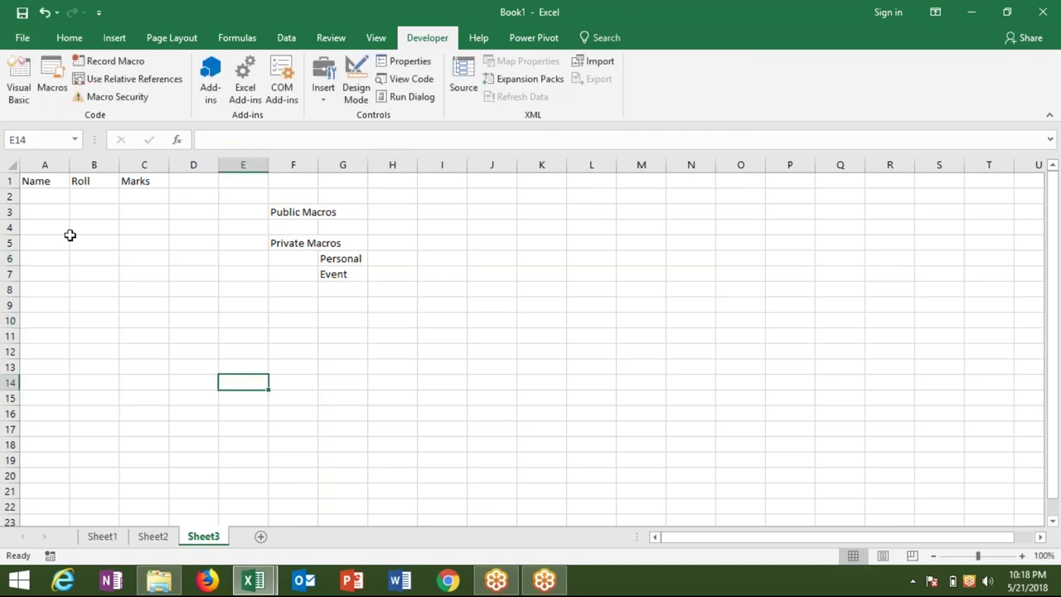
pyautogui.click(13, 98)
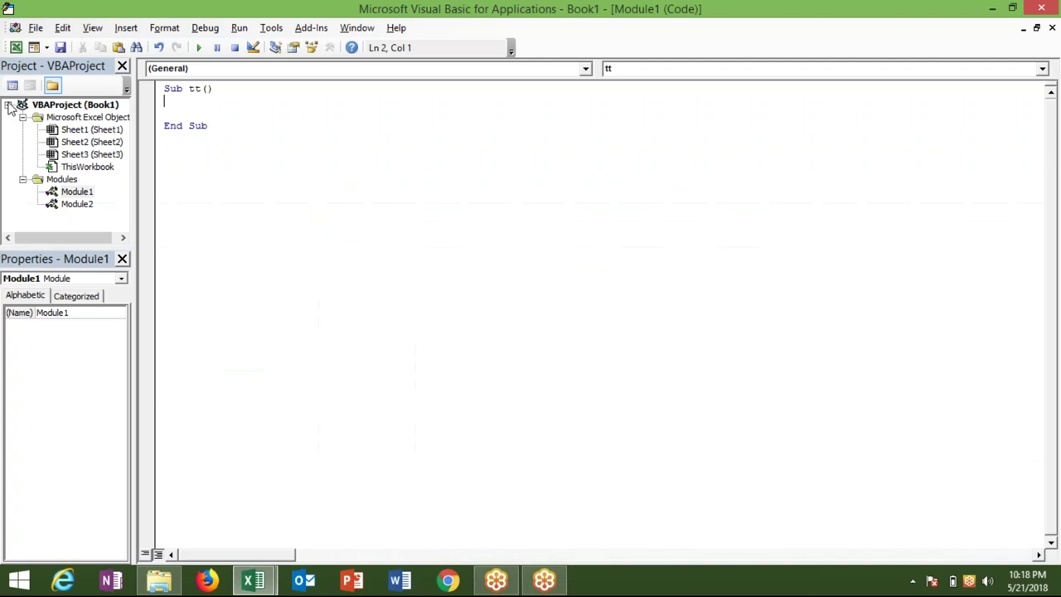
# - Replace the procedure name tt with Raj1 and remove the stray parentheses on line 2
pyautogui.doubleClick(196, 90)
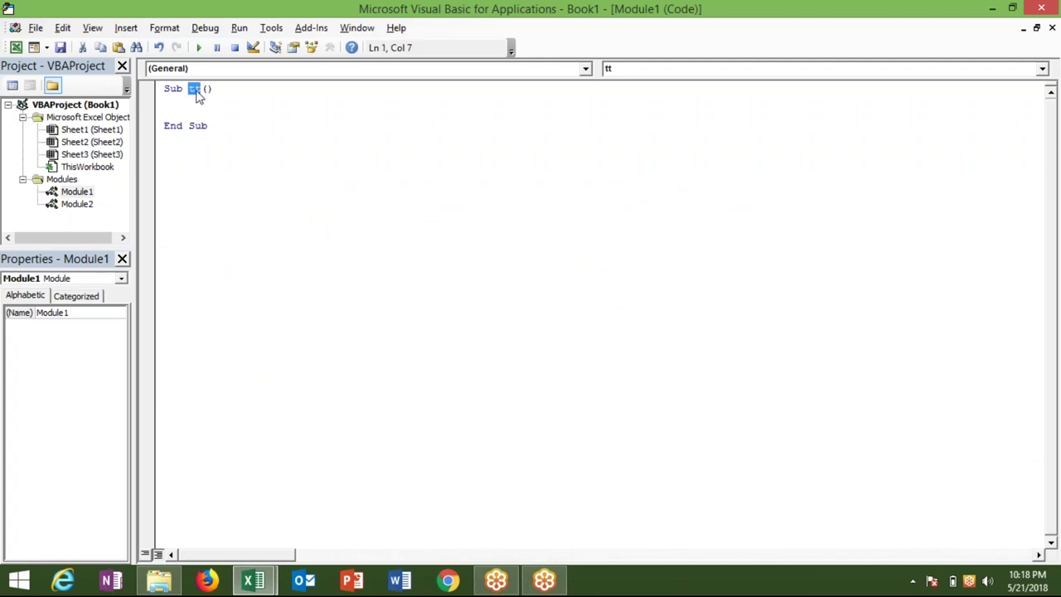
pyautogui.click(165, 91)
pyautogui.doubleClick(199, 90)
pyautogui.press('Delete')
pyautogui.write('Raj')
pyautogui.press('BackSpace')
pyautogui.write('j1')
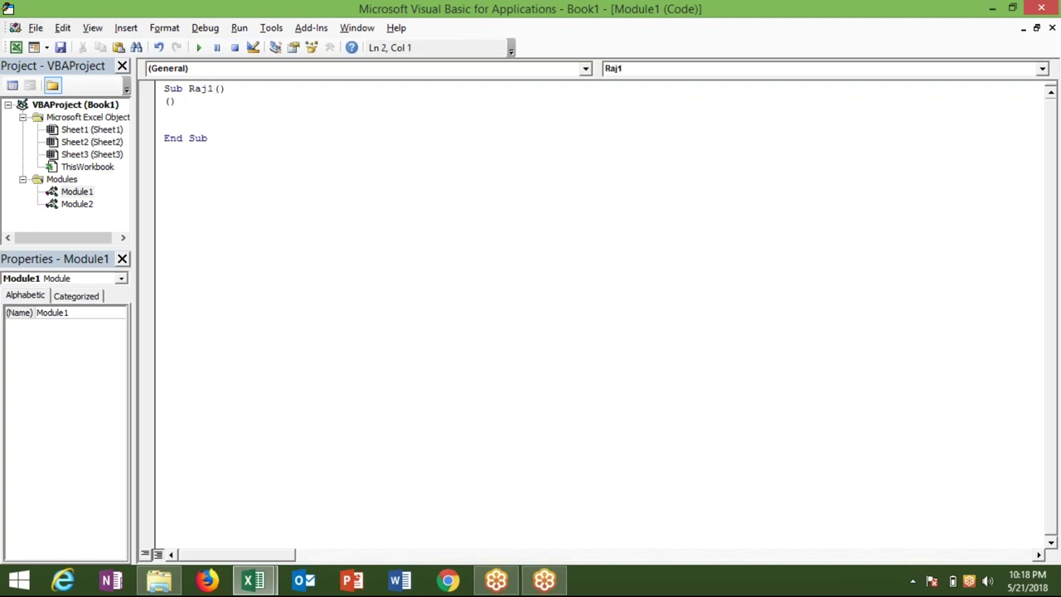
pyautogui.press('Delete')
# - Reselect Module1 in the project tree and place the caret before the 1 in Raj1
pyautogui.click(75, 104)
pyautogui.click(75, 192)
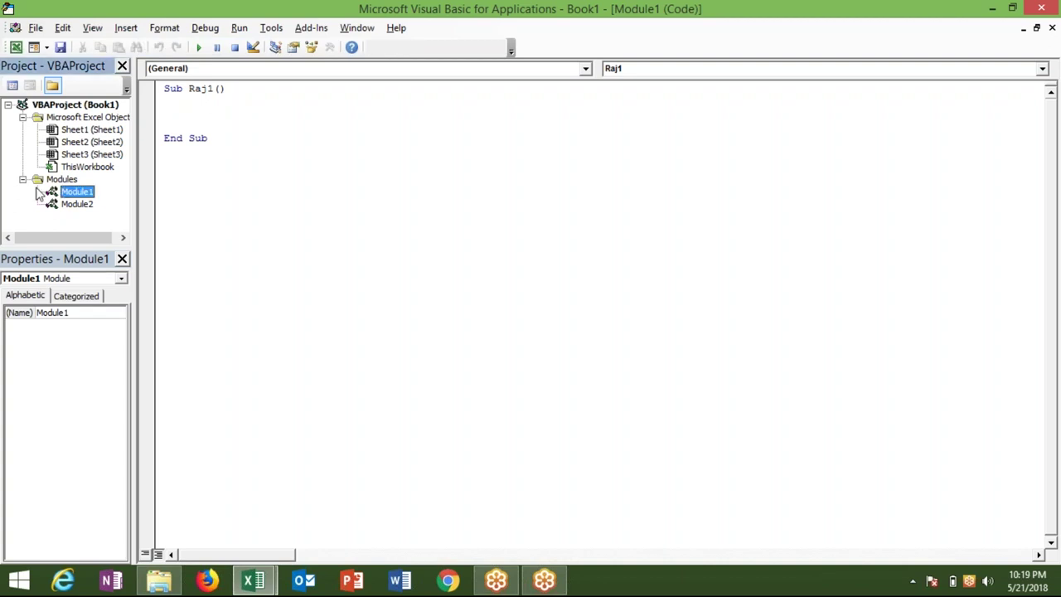
pyautogui.click(207, 89)
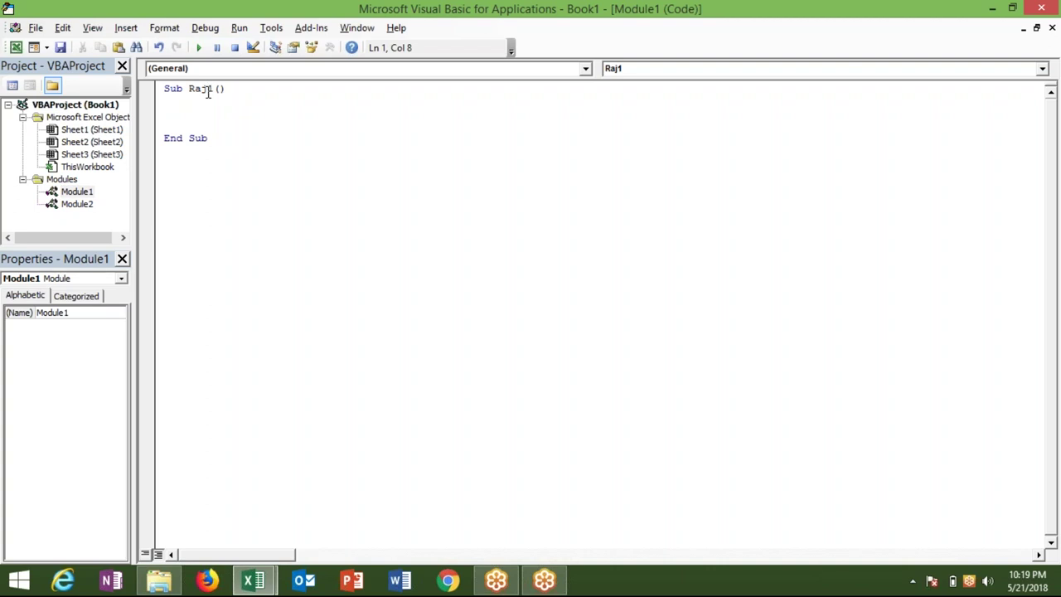
pyautogui.moveTo(208, 90)
pyautogui.mouseDown()
pyautogui.moveTo(189, 92)
pyautogui.moveTo(216, 90)
pyautogui.mouseUp()
pyautogui.click(211, 89)
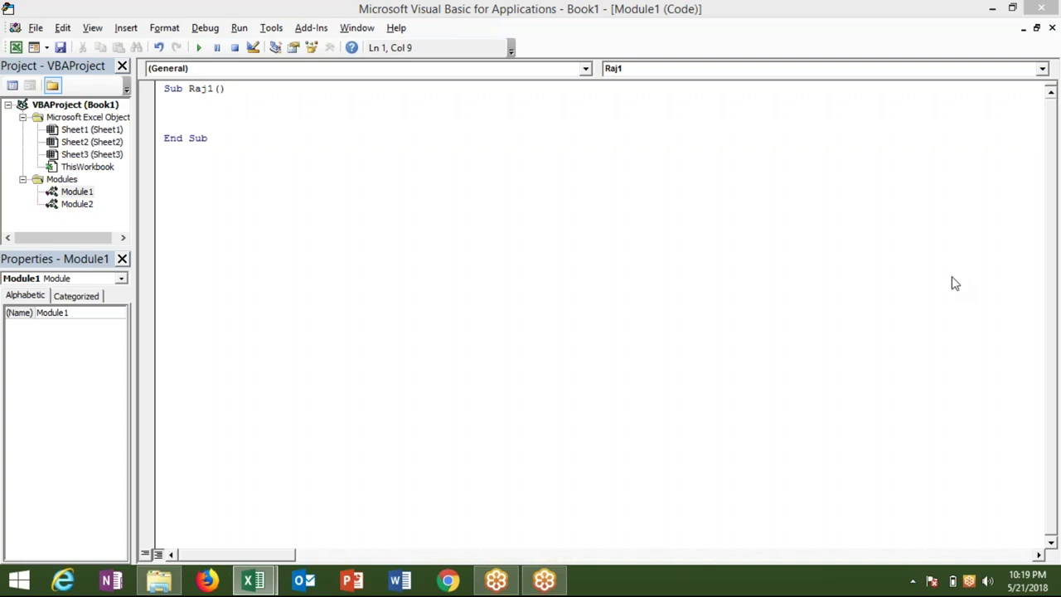
# - Switch to the Book1 window and view the File > Open recent list without opening anything
pyautogui.moveTo(250, 584)
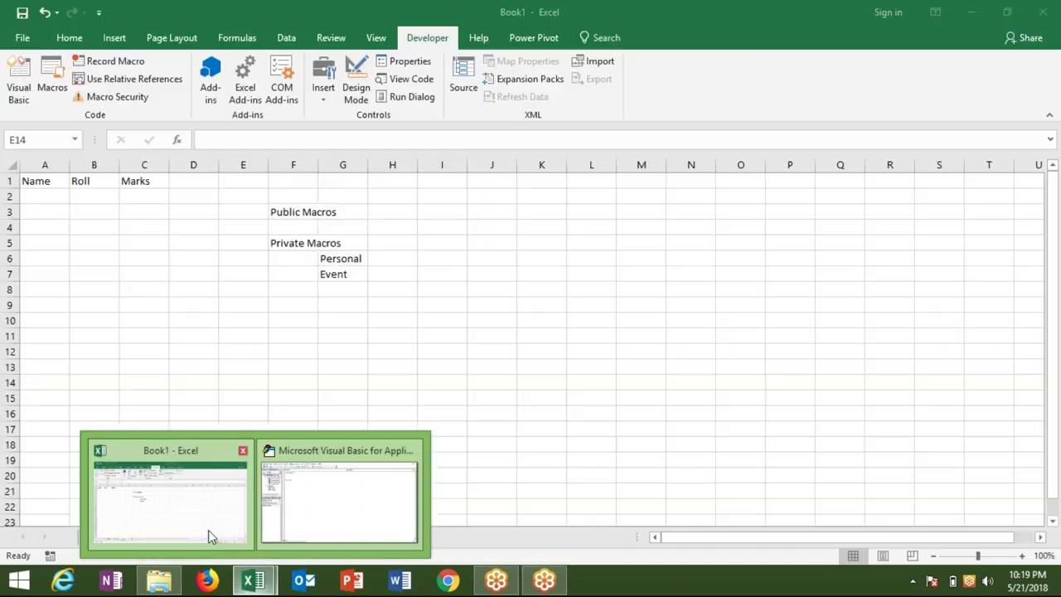
pyautogui.click(208, 530)
pyautogui.click(24, 39)
pyautogui.click(44, 133)
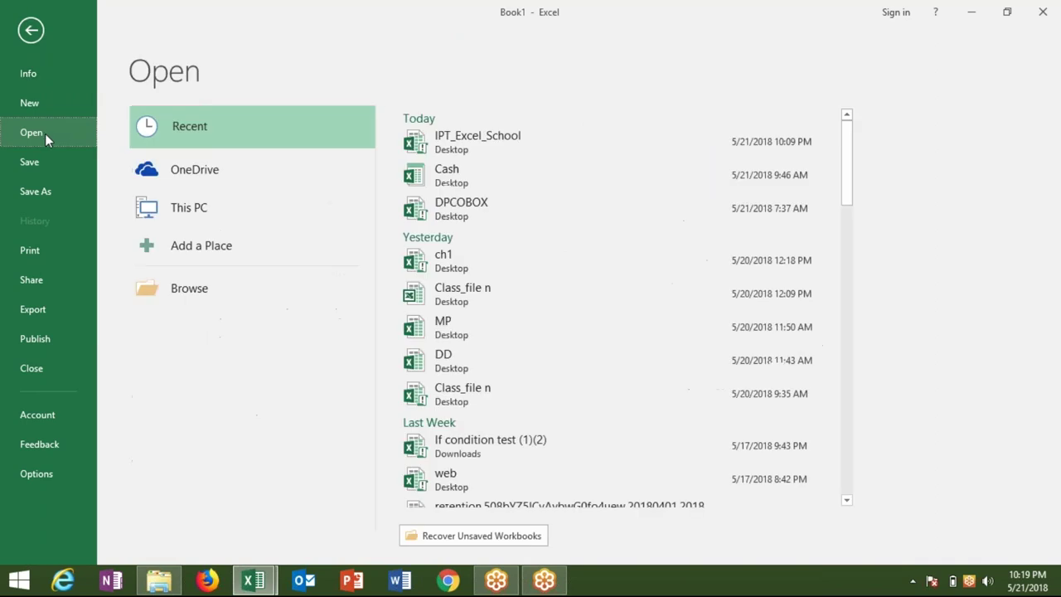
pyautogui.press('Escape')
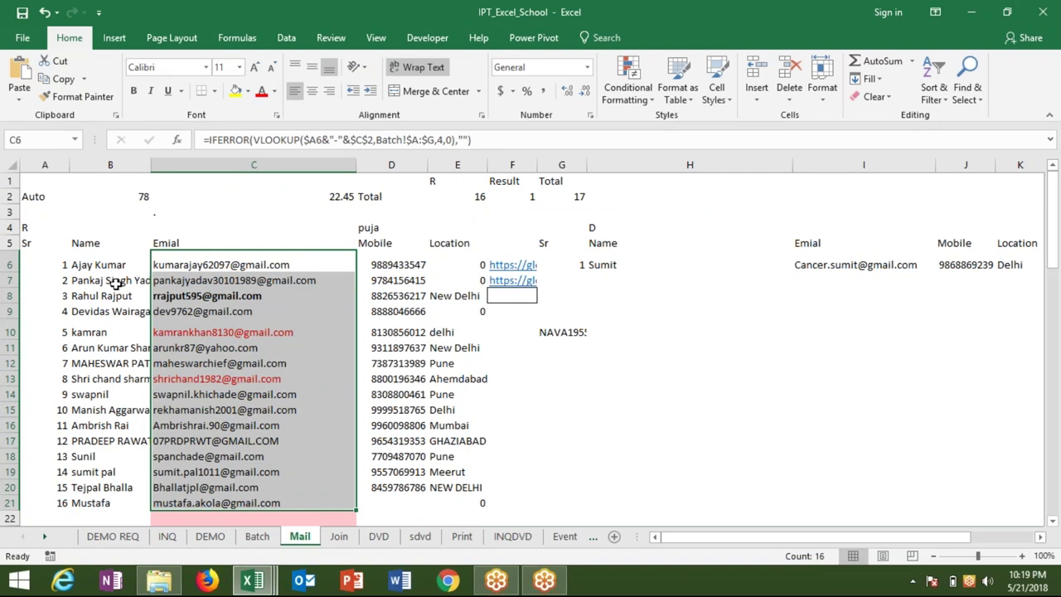
# - Enter 10n in cell C2, then select the email results starting at C6
pyautogui.click(334, 198)
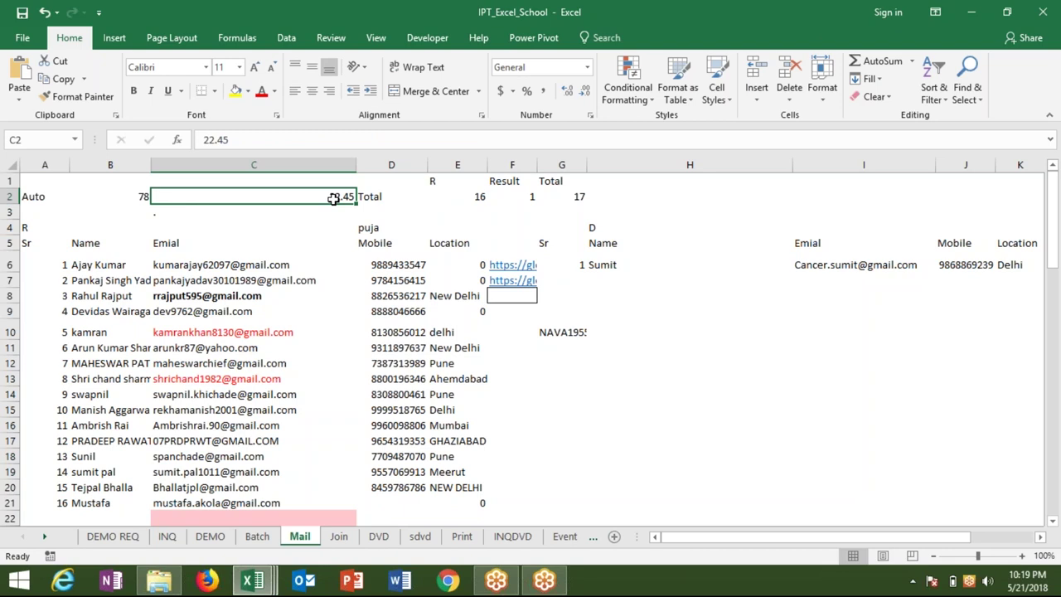
pyautogui.write('10')
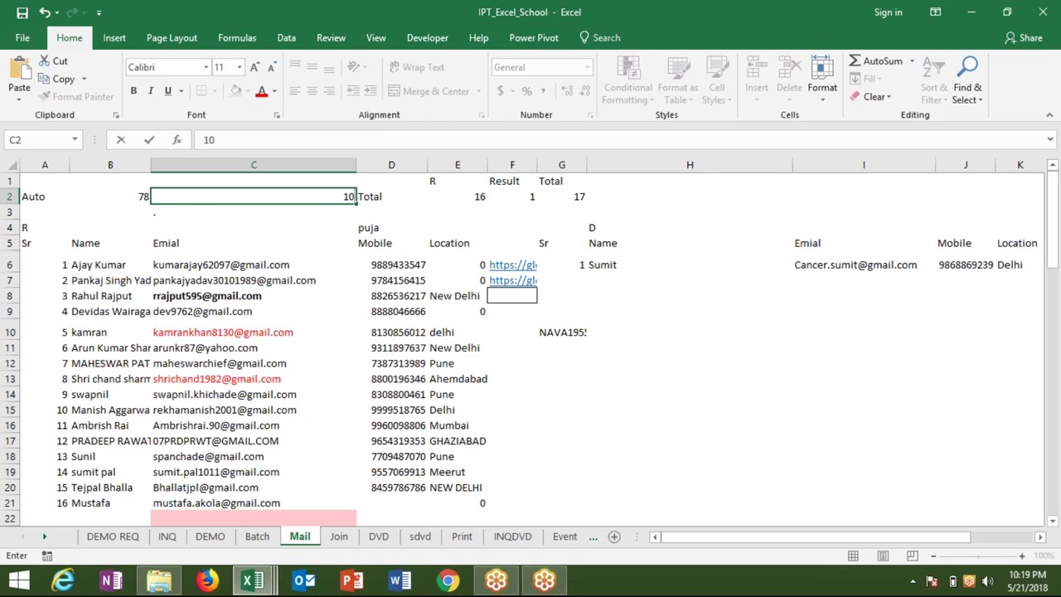
pyautogui.write('n')
pyautogui.press('Return')
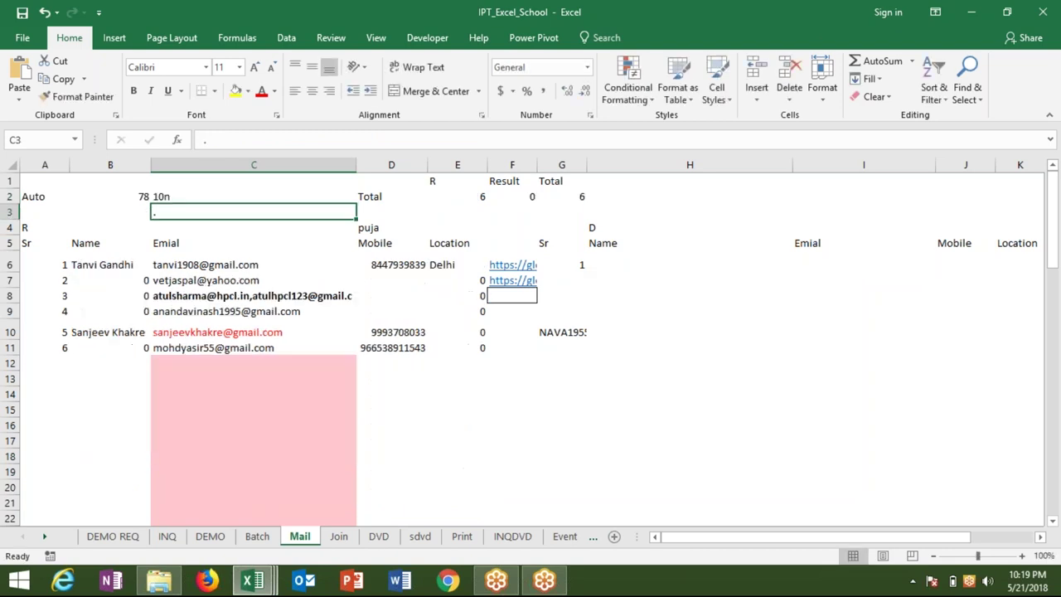
pyautogui.click(253, 227)
pyautogui.press('Left')
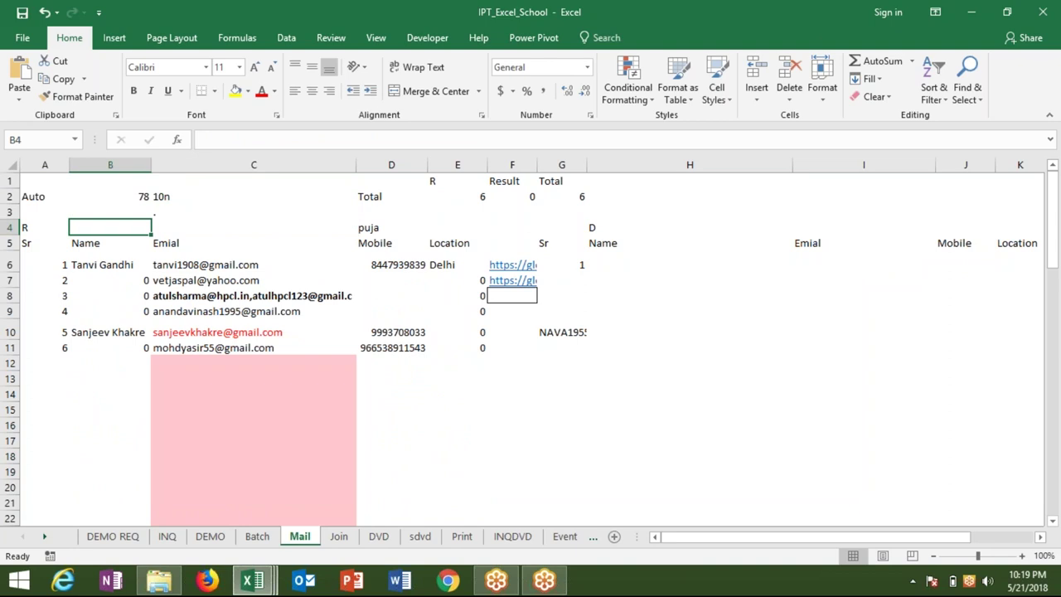
pyautogui.press('Down')
pyautogui.press('Right')
pyautogui.press('Down')
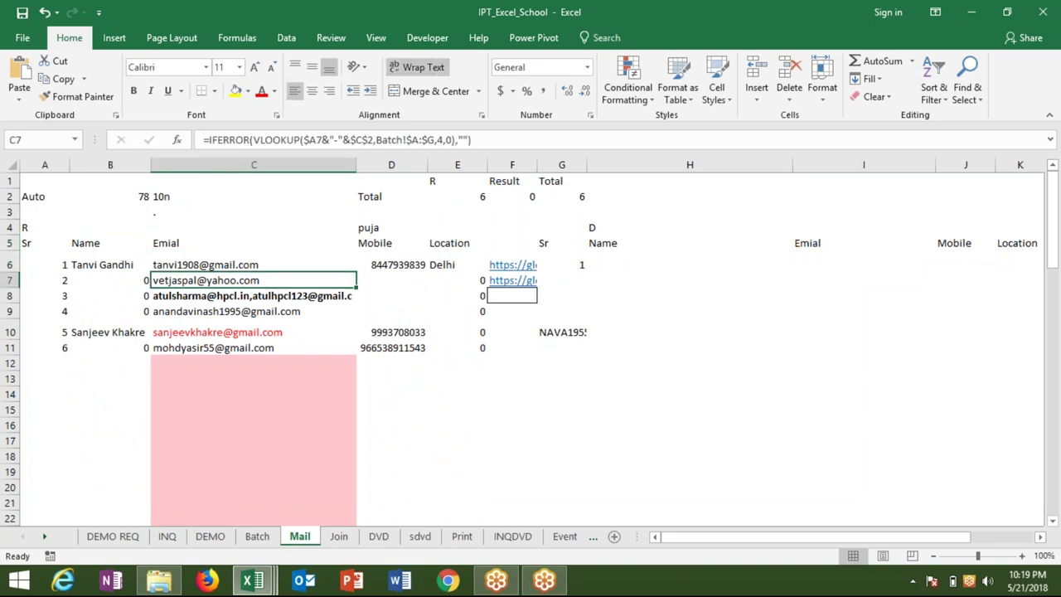
pyautogui.hotkey('shift', 'Down')
pyautogui.hotkey('shift', 'Down')
pyautogui.hotkey('shift', 'Down')
pyautogui.hotkey('shift', 'Down')
pyautogui.hotkey('shift', 'Down')
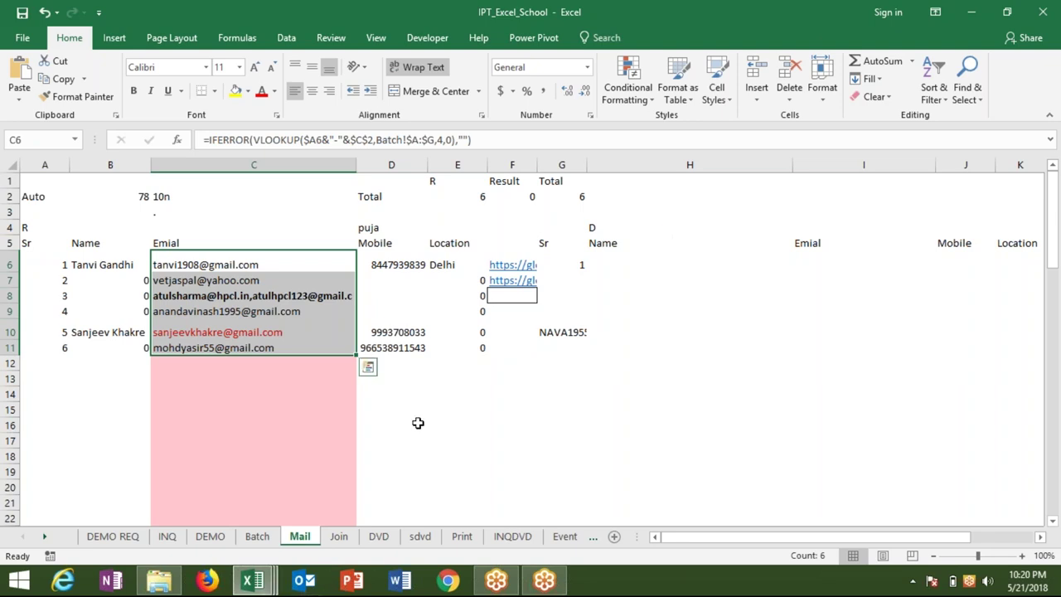
# - Close IPT_Excel_School saving the changes, then reopen the Visual Basic editor from Book1
pyautogui.click(1042, 11)
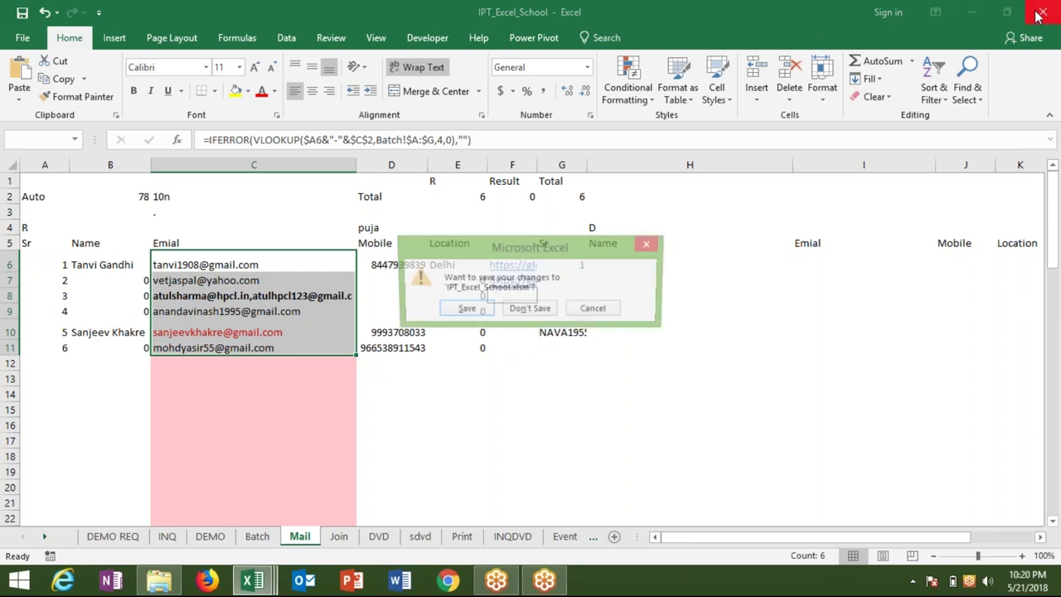
pyautogui.click(478, 320)
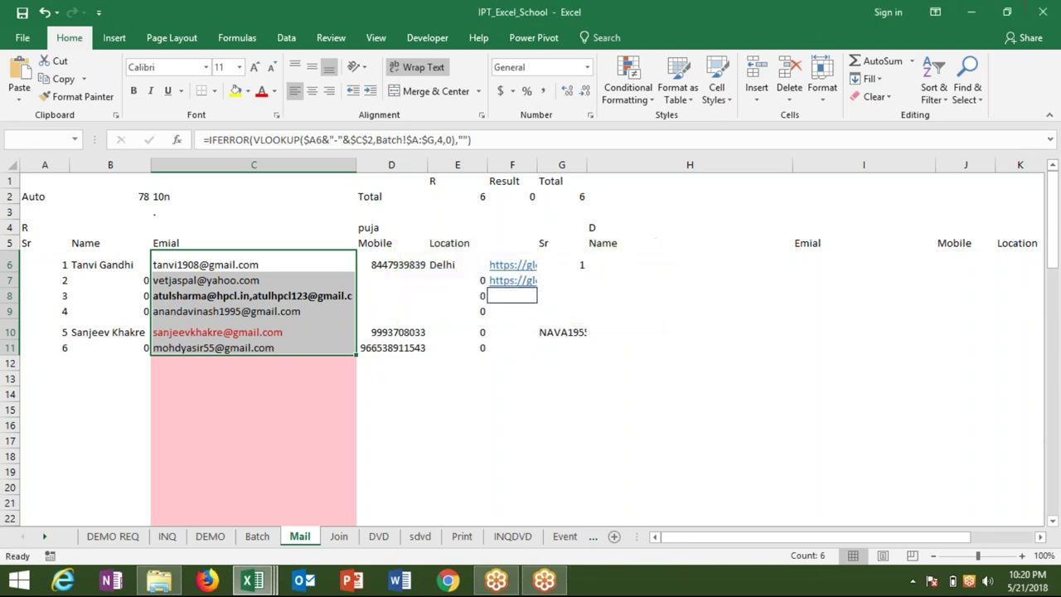
pyautogui.click(299, 318)
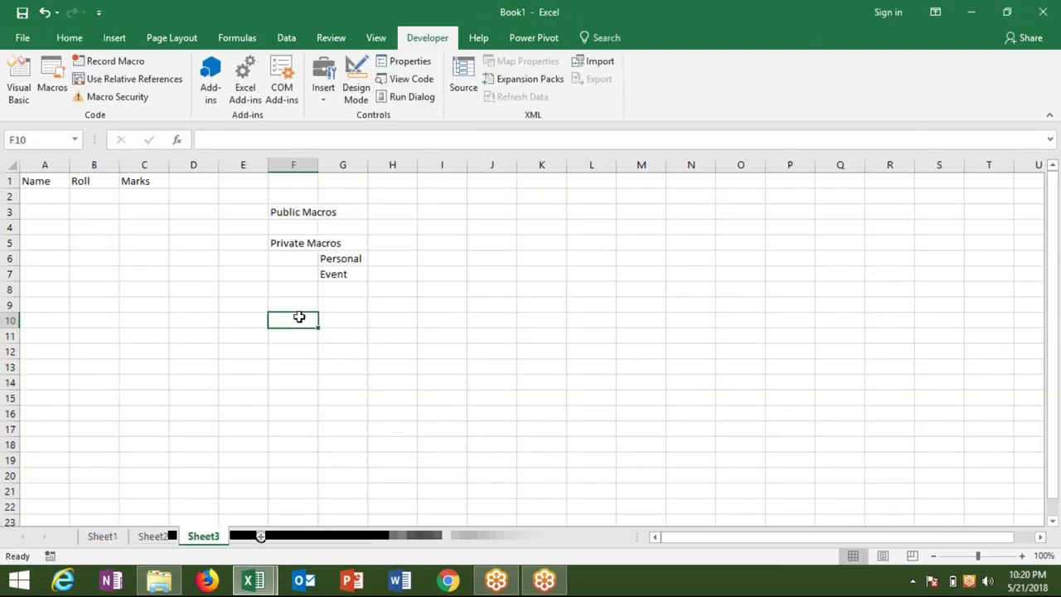
pyautogui.click(31, 98)
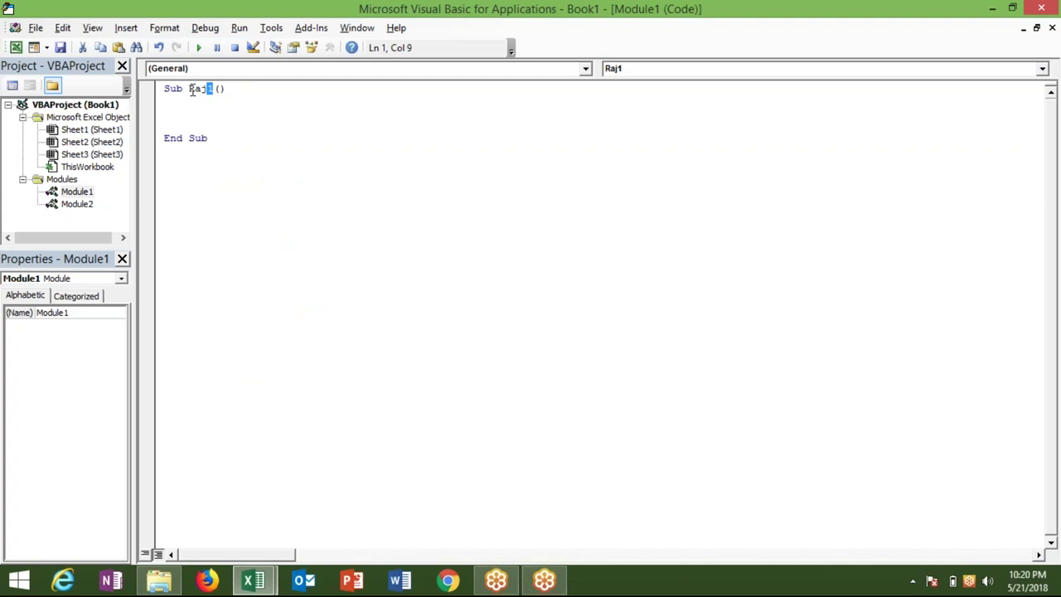
# - Change the procedure name Raj1 to Raj_Today
pyautogui.press('Right')
pyautogui.press('BackSpace')
pyautogui.write('.')
pyautogui.press('BackSpace')
pyautogui.write('_')
pyautogui.write('Today')
# - Add blank lines inside the Raj_Today body and place the caret on the first one
pyautogui.click(164, 101)
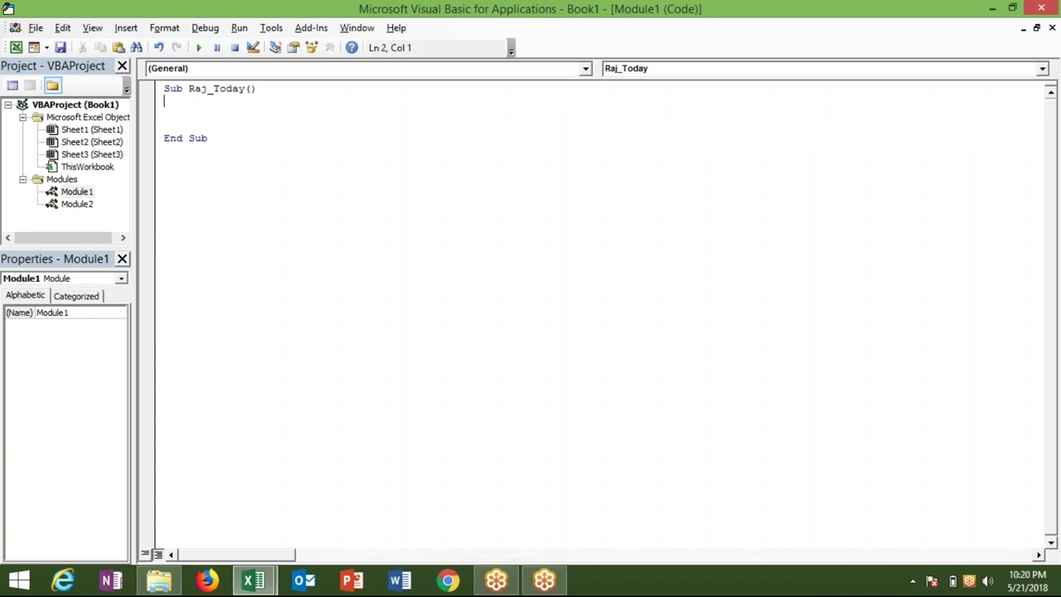
pyautogui.press('Return')
pyautogui.press('Return')
pyautogui.press('Up')
pyautogui.press('Up')
pyautogui.hotkey('shift', 'Down')
pyautogui.hotkey('shift', 'Down')
pyautogui.hotkey('shift', 'Down')
pyautogui.hotkey('shift', 'Down')
pyautogui.hotkey('shift', 'Down')
pyautogui.hotkey('ctrl', 'Home')
pyautogui.click(164, 100)
# - Select cell D1 on Sheet3 in Excel, then return to the code editor
pyautogui.hotkey('alt', 'F11')
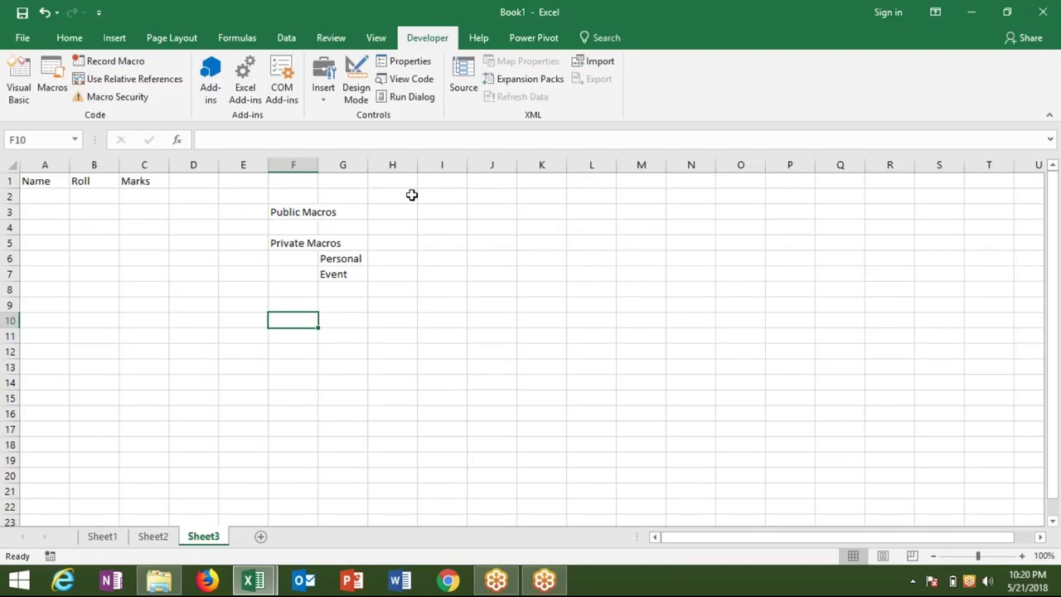
pyautogui.click(202, 180)
pyautogui.hotkey('alt', 'F11')
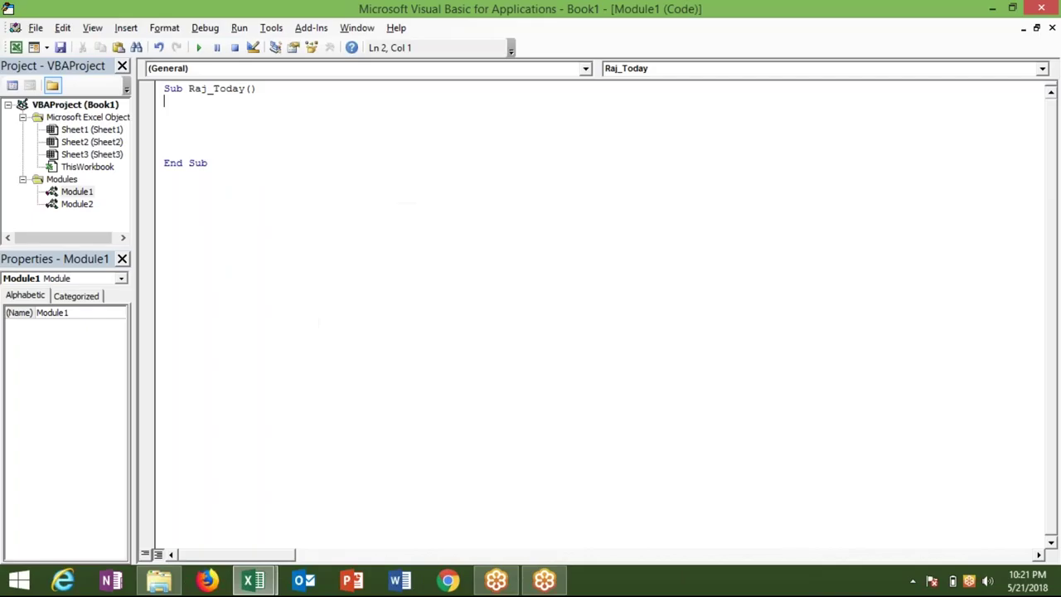
# - Type Range("D1").Select as the first line of Raj_Today's body
pyautogui.write('range')
pyautogui.write('("D1").se')
pyautogui.press('Return')
pyautogui.press('Up')
pyautogui.hotkey('shift', 'Right')
pyautogui.hotkey('shift', 'Right')
pyautogui.hotkey('shift', 'Right')
pyautogui.hotkey('shift', 'Right')
pyautogui.hotkey('shift', 'Right')
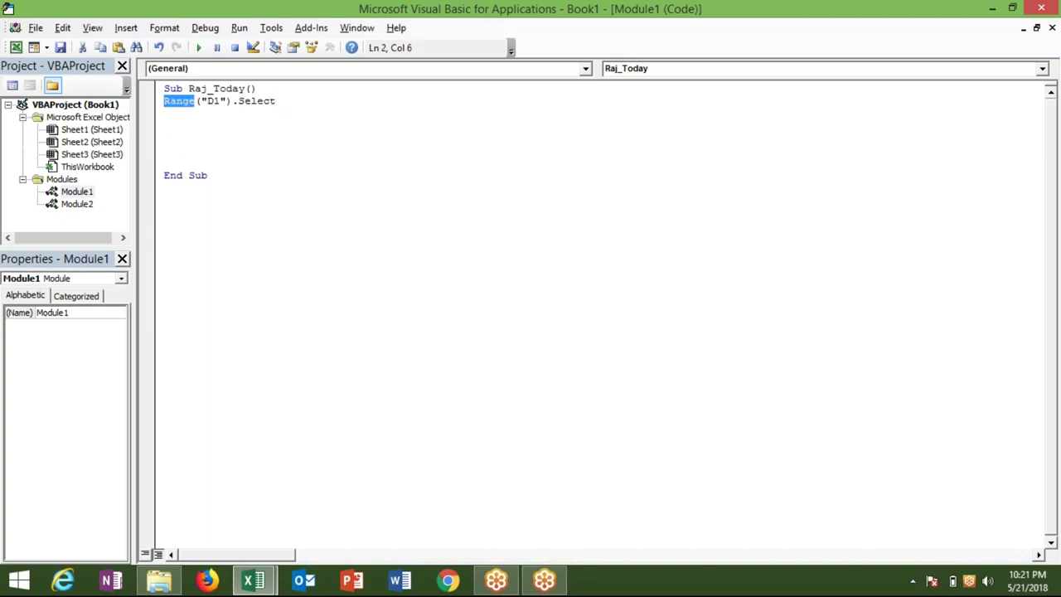
pyautogui.press('Right')
pyautogui.hotkey('shift', 'Right')
pyautogui.hotkey('shift', 'Right')
pyautogui.hotkey('shift', 'Right')
pyautogui.hotkey('shift', 'Right')
pyautogui.press('Right')
pyautogui.press('Right')
pyautogui.press('Right')
pyautogui.hotkey('shift', 'Right')
pyautogui.hotkey('shift', 'Right')
pyautogui.hotkey('shift', 'Right')
pyautogui.hotkey('shift', 'Right')
pyautogui.hotkey('shift', 'Right')
pyautogui.hotkey('shift', 'Right')
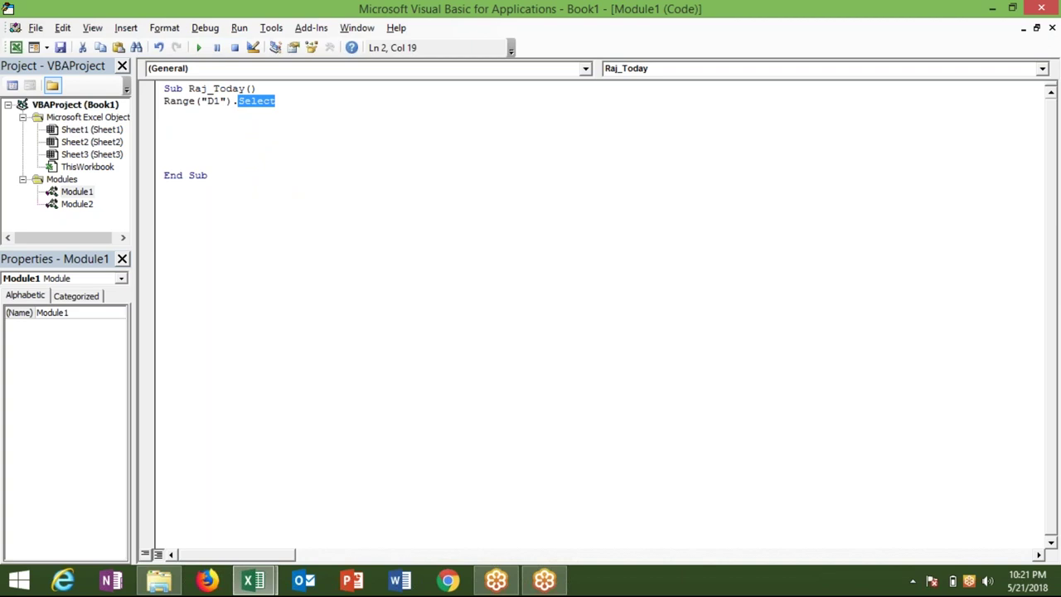
# - Select the whole Range("D1").Select line, delete it, and leave a blank line
pyautogui.press('Left')
pyautogui.press('Left')
pyautogui.hotkey('shift', 'Left')
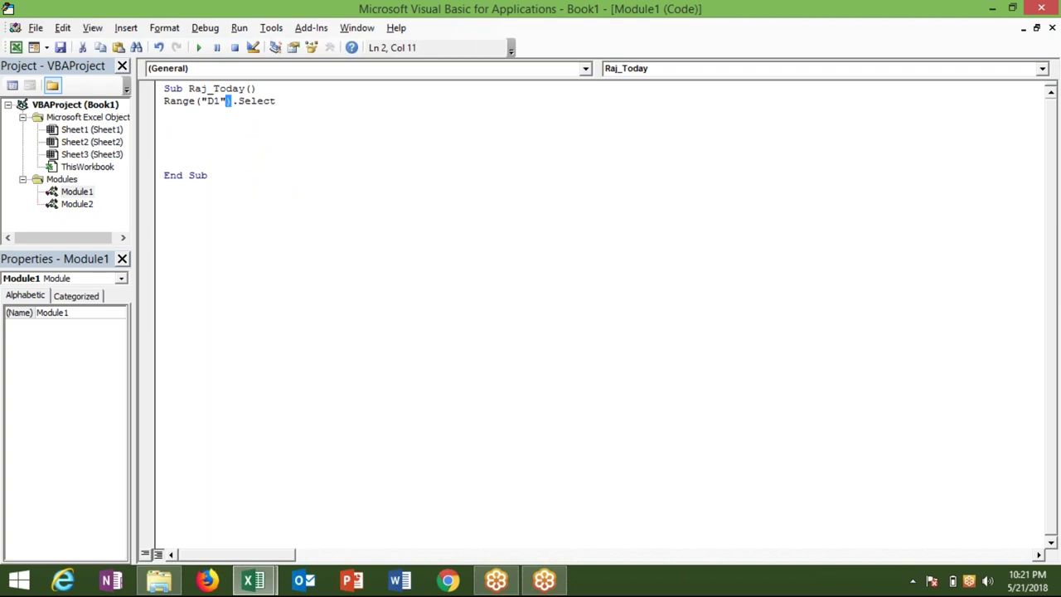
pyautogui.hotkey('shift', 'Up')
pyautogui.hotkey('shift', 'Right')
pyautogui.hotkey('shift', 'Right')
pyautogui.hotkey('shift', 'Right')
pyautogui.hotkey('shift', 'Right')
pyautogui.hotkey('shift', 'Right')
pyautogui.hotkey('shift', 'Right')
pyautogui.press('Right')
pyautogui.press('Right')
pyautogui.hotkey('shift', 'Right')
pyautogui.hotkey('shift', 'Right')
pyautogui.hotkey('shift', 'Right')
pyautogui.hotkey('shift', 'Right')
pyautogui.hotkey('shift', 'Right')
pyautogui.hotkey('shift', 'Right')
pyautogui.hotkey('shift', 'Right')
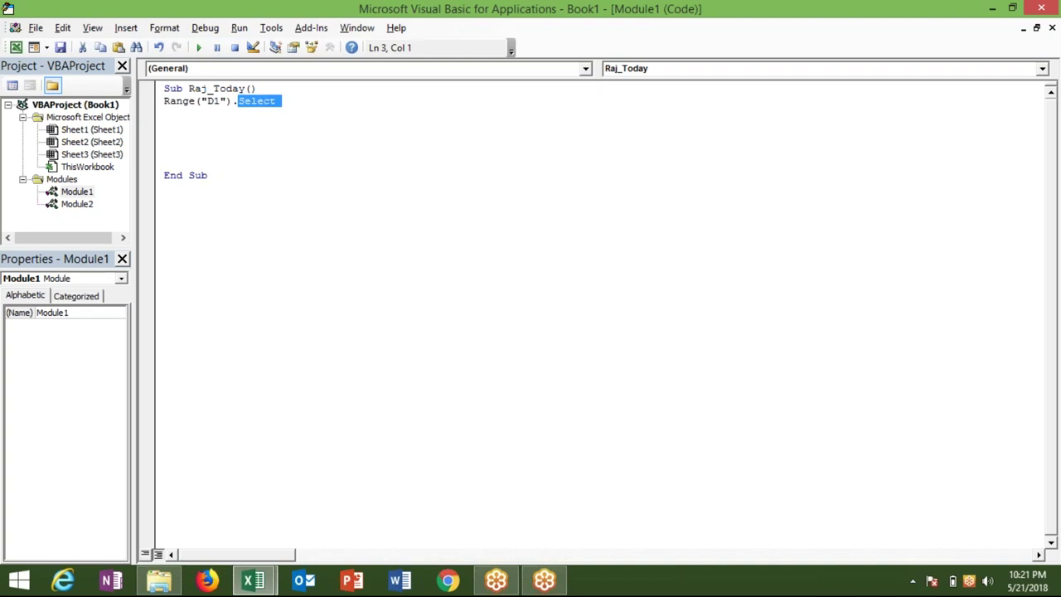
pyautogui.press('Left')
pyautogui.press('Left')
pyautogui.press('Left')
pyautogui.press('Home')
pyautogui.hotkey('shift', 'Down')
pyautogui.press('Delete')
pyautogui.press('Return')
# - Type Application, Workbook, Sheets and Range on separate lines in Raj_Today
pyautogui.write('Application')
pyautogui.press('Return')
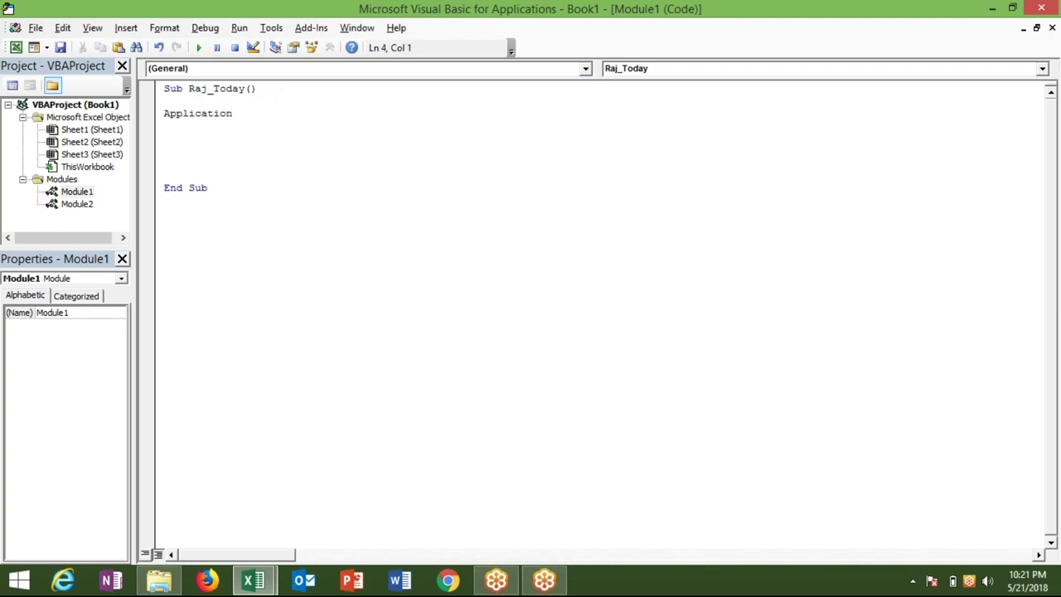
pyautogui.write('Workbook')
pyautogui.press('Return')
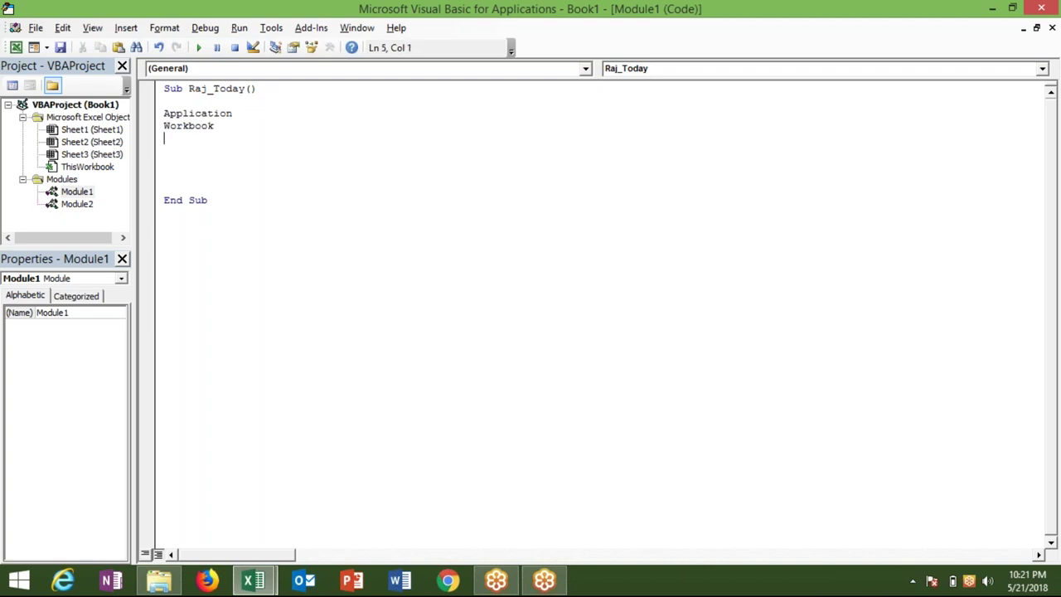
pyautogui.write('Sheet')
pyautogui.write('s')
pyautogui.press('Return')
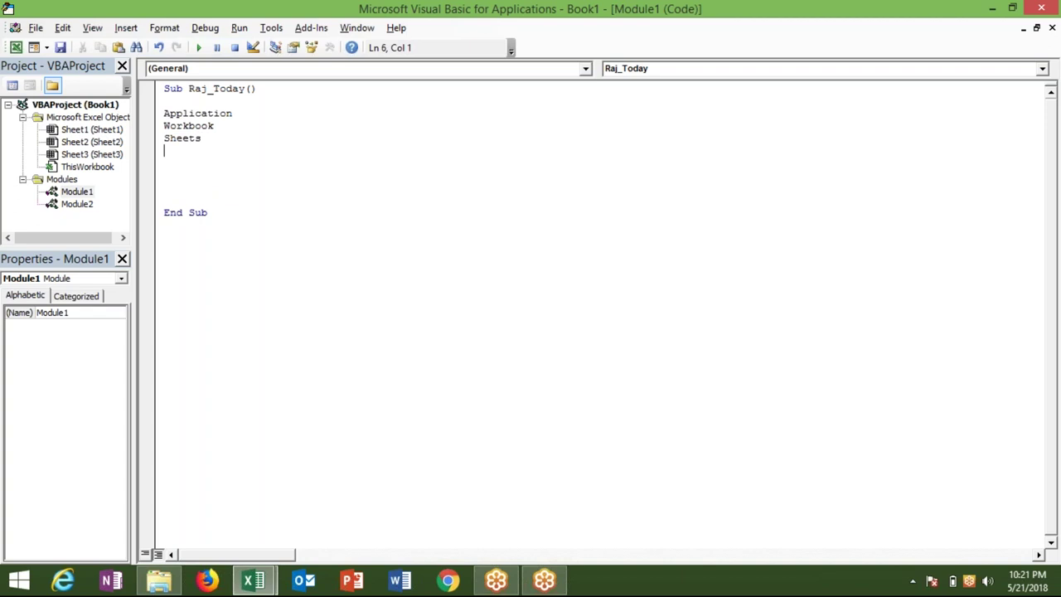
pyautogui.write('Range')
pyautogui.press('Return')
# - Change Workbook to Workbooks by adding an s
pyautogui.press('Up')
pyautogui.press('Up')
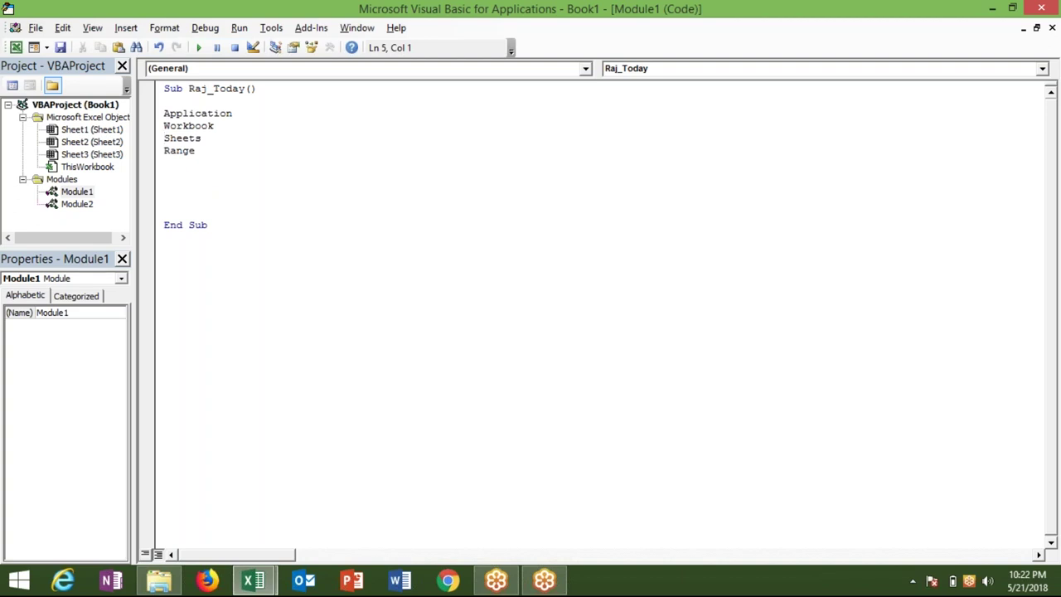
pyautogui.click(163, 125)
pyautogui.click(163, 113)
pyautogui.hotkey('shift', 'Down')
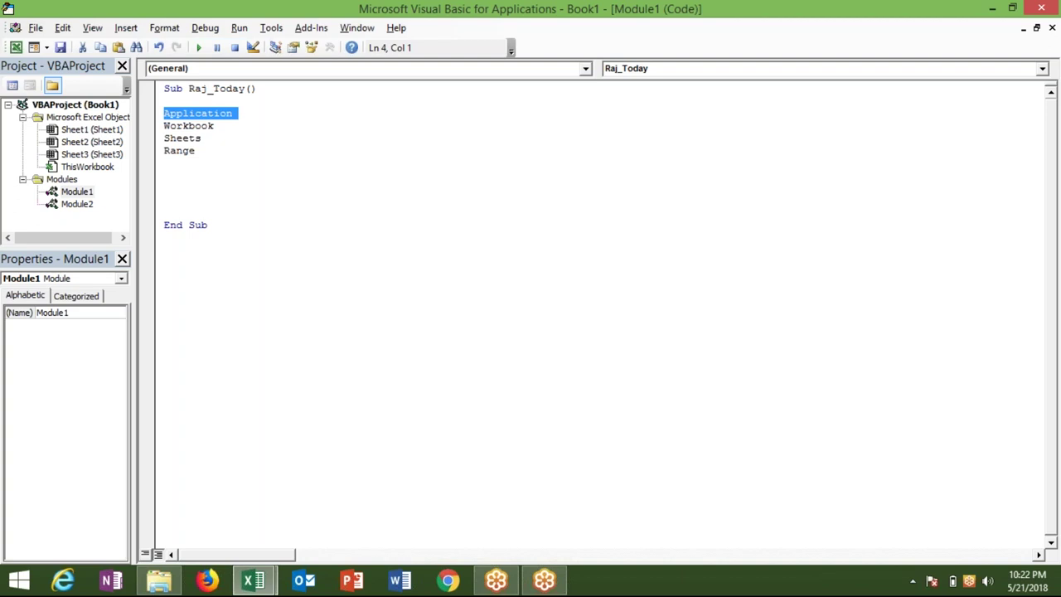
pyautogui.click(189, 126)
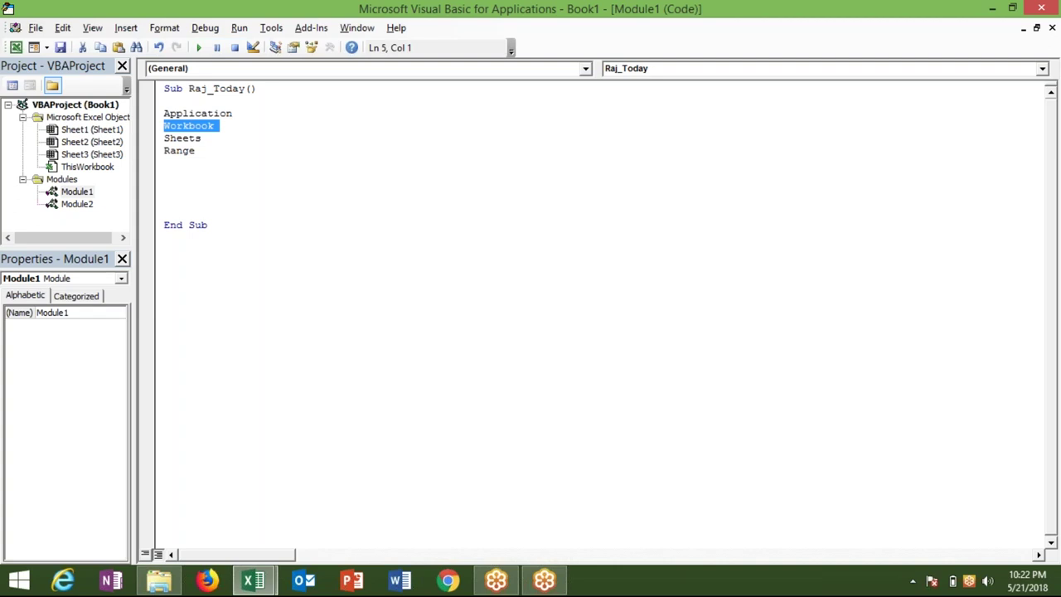
pyautogui.press('Left')
pyautogui.press('Right')
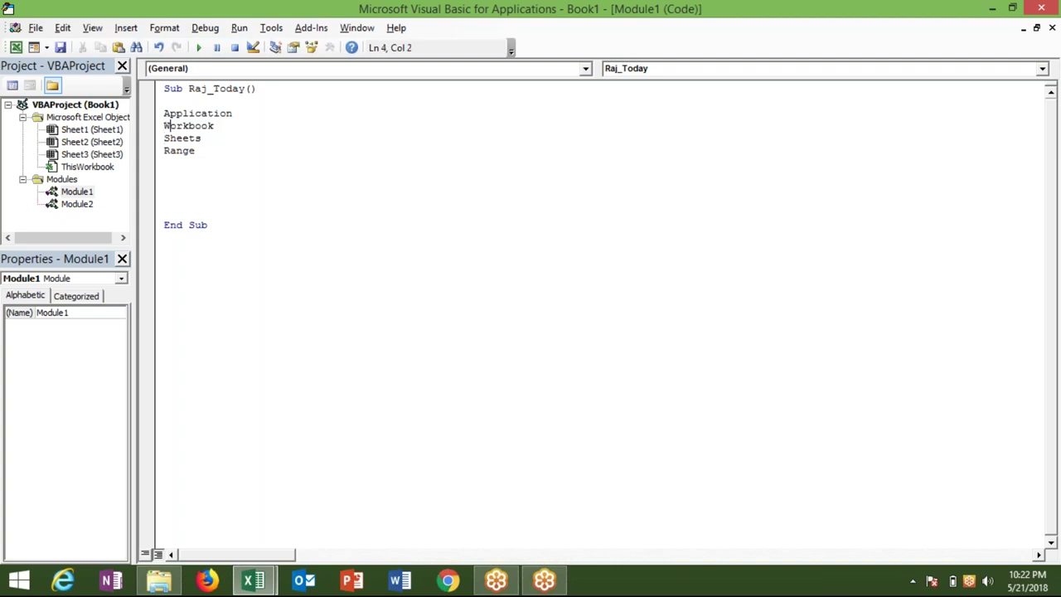
pyautogui.press('Right')
pyautogui.press('Right')
pyautogui.press('Right')
pyautogui.click(182, 138)
pyautogui.click(214, 125)
pyautogui.write('s')
# - Check the Sheets and Range lines and return the caret to the Application line
pyautogui.click(202, 138)
pyautogui.press('Left')
pyautogui.press('Left')
pyautogui.press('Left')
pyautogui.press('Left')
pyautogui.press('Left')
pyautogui.press('Left')
pyautogui.hotkey('shift', 'Right')
pyautogui.hotkey('shift', 'Right')
pyautogui.hotkey('shift', 'Right')
pyautogui.hotkey('shift', 'Right')
pyautogui.hotkey('shift', 'Right')
pyautogui.hotkey('shift', 'Right')
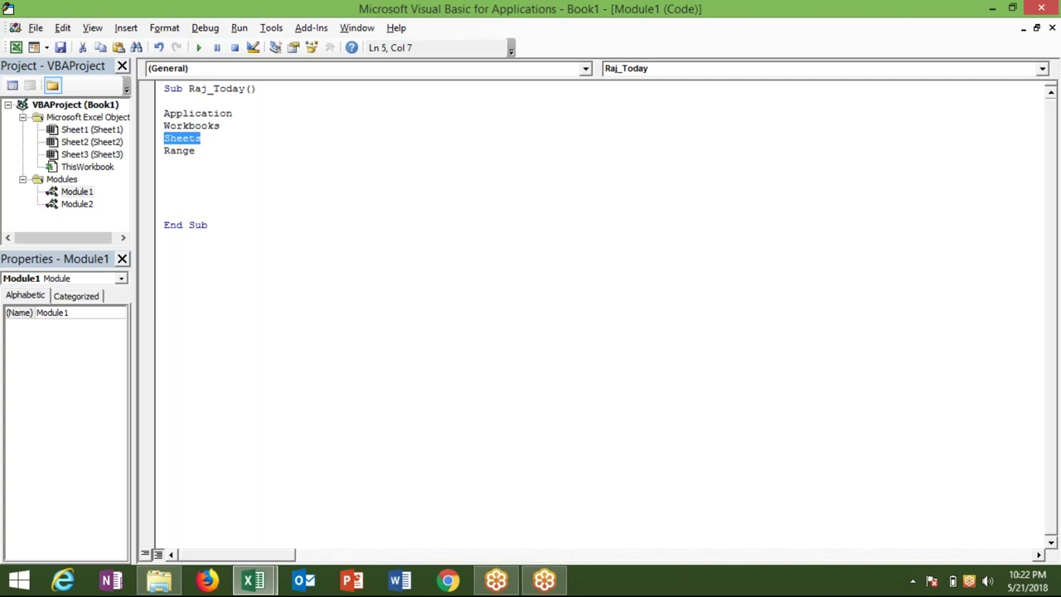
pyautogui.press('Down')
pyautogui.hotkey('shift', 'Left')
pyautogui.hotkey('shift', 'Left')
pyautogui.hotkey('shift', 'Left')
pyautogui.hotkey('shift', 'Left')
pyautogui.hotkey('shift', 'Left')
pyautogui.hotkey('shift', 'Left')
pyautogui.hotkey('shift', 'Right')
pyautogui.hotkey('shift', 'Right')
pyautogui.hotkey('shift', 'Right')
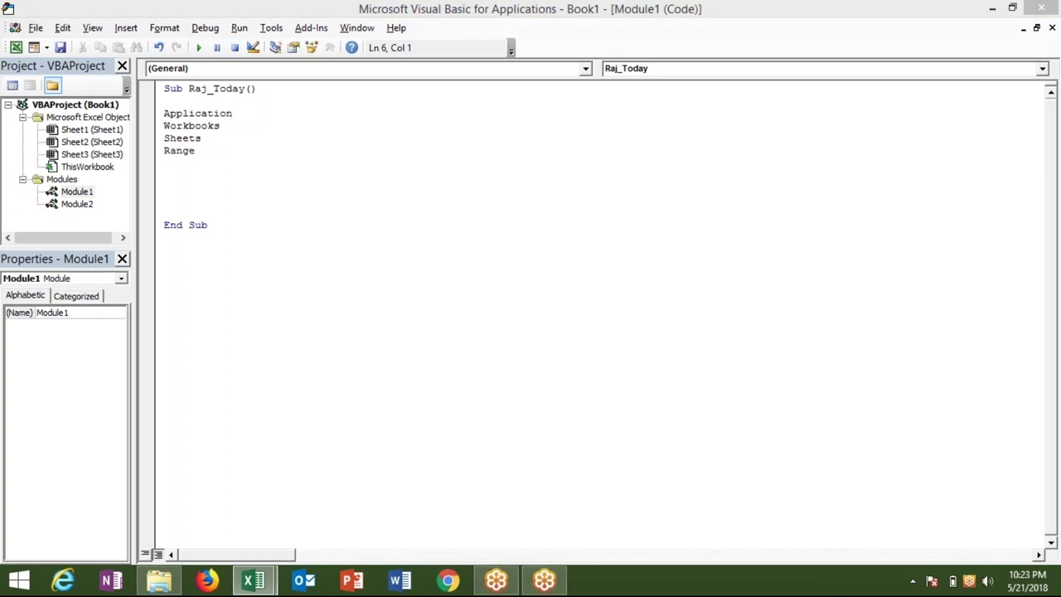
pyautogui.click(382, 225)
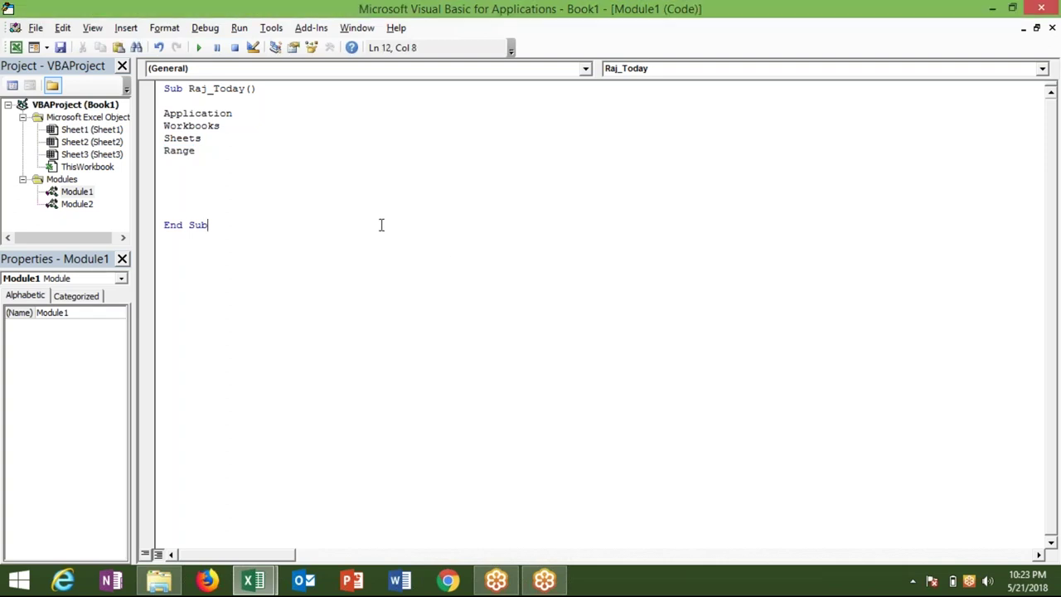
pyautogui.click(337, 185)
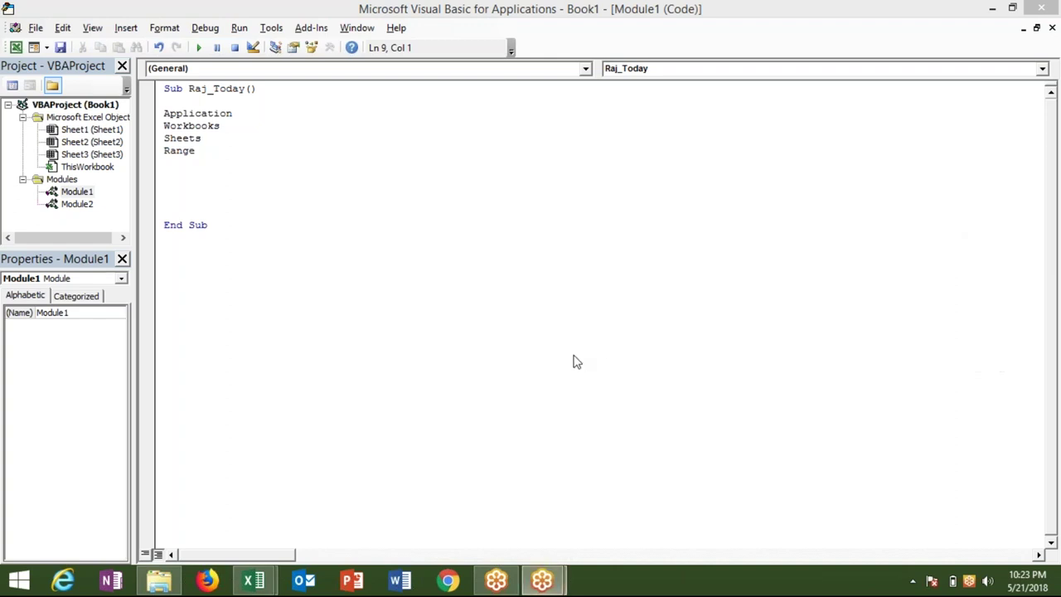
pyautogui.click(285, 224)
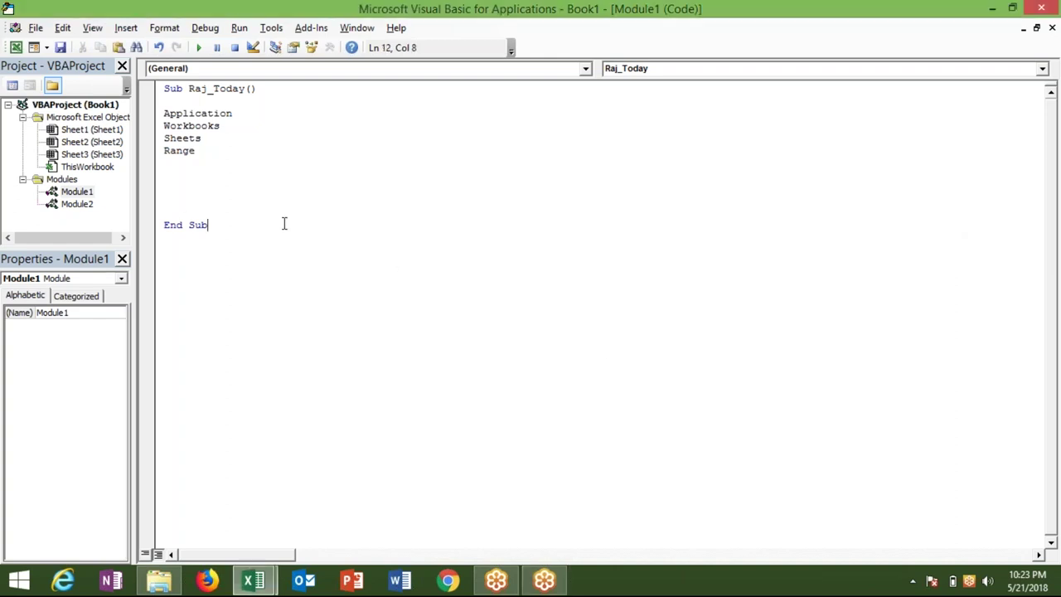
pyautogui.click(181, 203)
pyautogui.click(166, 116)
# - Create a new Sub rr_1() procedure below Raj_Today
pyautogui.hotkey('shift', 'Down')
pyautogui.press('Right')
pyautogui.hotkey('shift', 'Down')
pyautogui.press('Right')
pyautogui.press('Down')
pyautogui.press('Down')
pyautogui.press('Down')
pyautogui.press('Down')
pyautogui.press('Down')
pyautogui.press('Down')
pyautogui.press('Return')
pyautogui.press('Return')
pyautogui.write('sub ')
pyautogui.write('rr')
pyautogui.write('_1()')
pyautogui.press('Return')
pyautogui.press('Return')
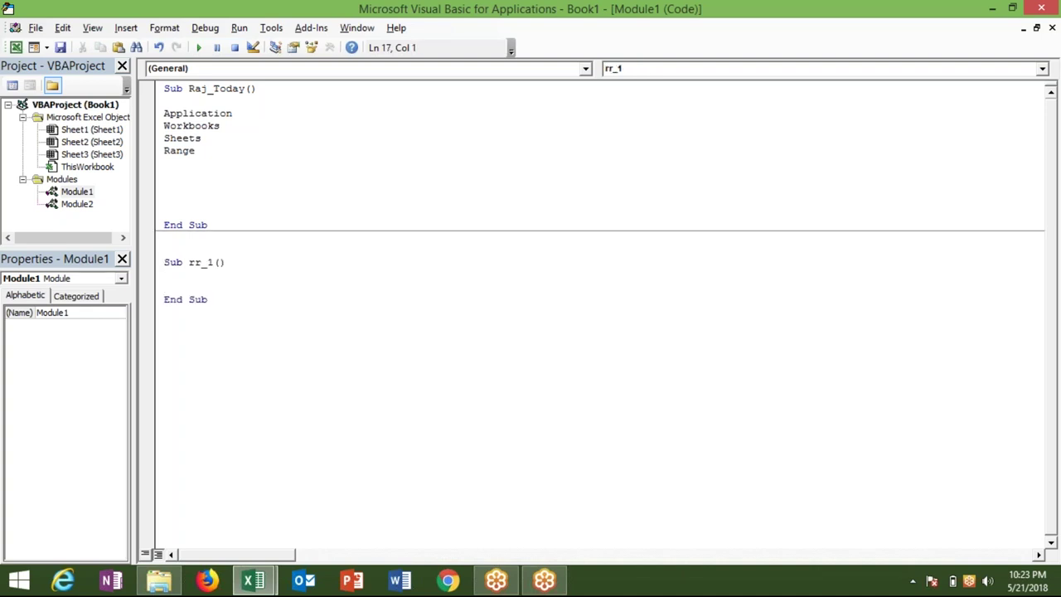
# - Add Workbooks.Add as the first line of rr_1
pyautogui.press('Return')
pyautogui.press('Return')
pyautogui.press('Up')
pyautogui.press('Up')
pyautogui.press('Return')
pyautogui.write('workbooks.Add')
pyautogui.press('Return')
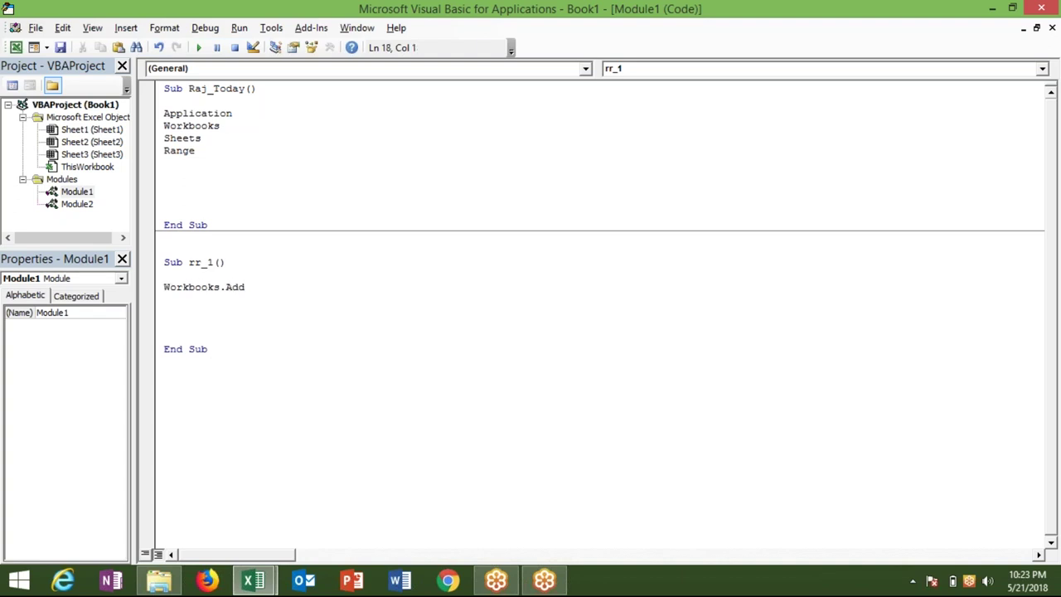
pyautogui.write('1')
pyautogui.press('BackSpace')
pyautogui.press('Up')
pyautogui.hotkey('shift', 'Down')
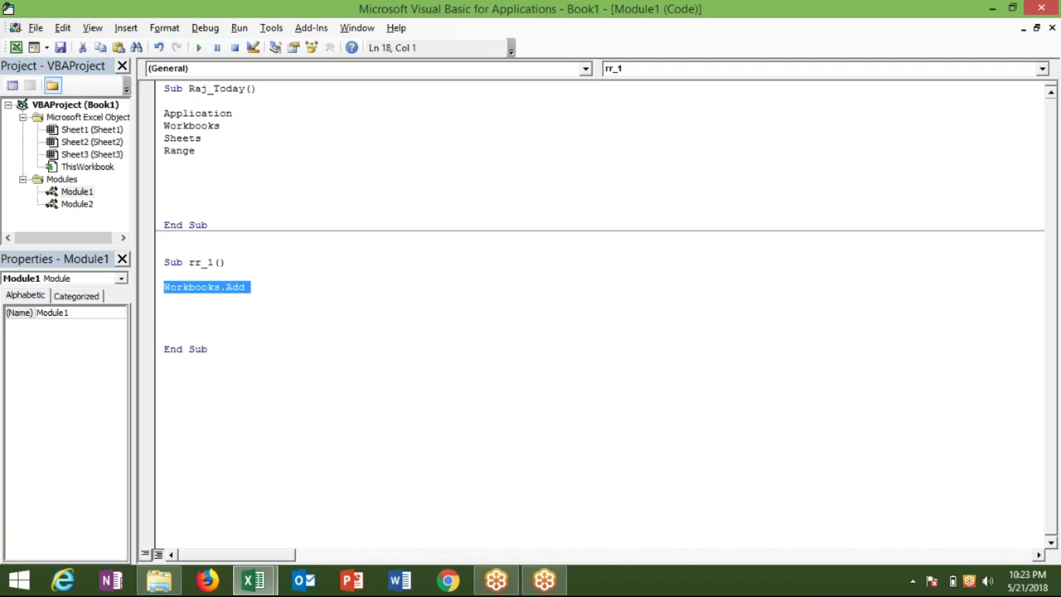
pyautogui.press('Right')
# - Add the line ActiveWorkbook.SaveAs "D:\\2016\123.xlsx" below Workbooks.Add
pyautogui.write('activeworkbook.sa')
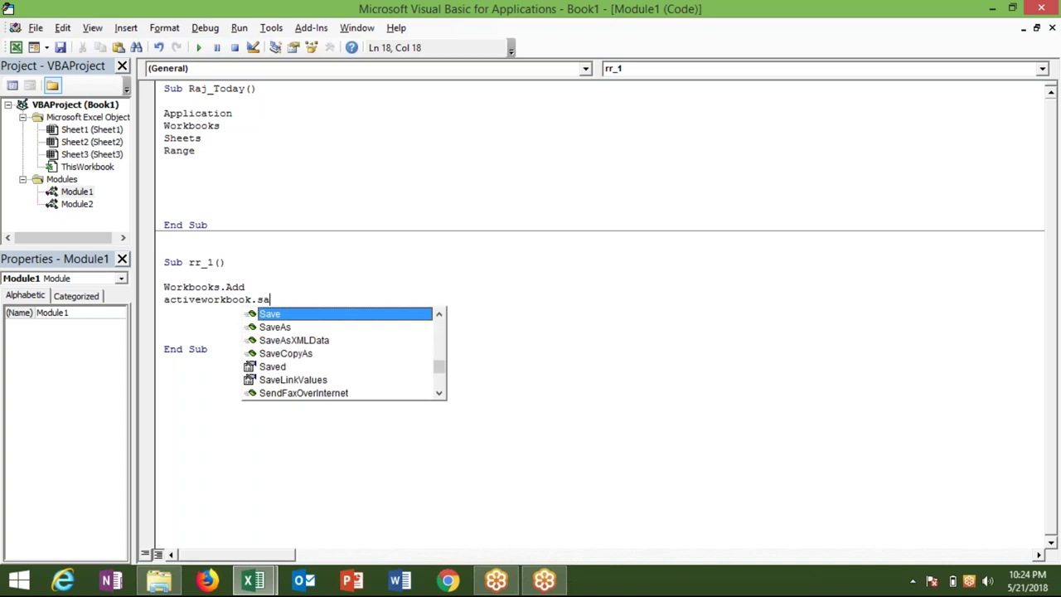
pyautogui.press('Down')
pyautogui.press('space')
pyautogui.write('"D')
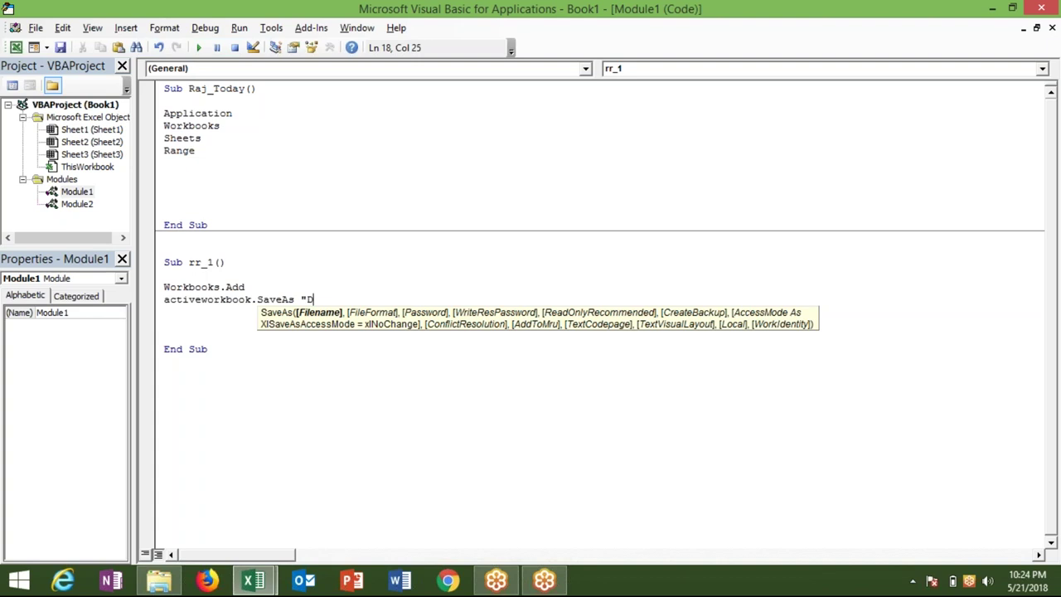
pyautogui.write(':')
pyautogui.write('\\\\')
pyautogui.write('2016')
pyautogui.write('\\')
pyautogui.write('123')
pyautogui.write('.a')
pyautogui.press('BackSpace')
pyautogui.write('xlsx"')
pyautogui.press('Return')
# - Review the SaveAs line and start a new Workbooks line beneath it
pyautogui.press('Up')
pyautogui.hotkey('shift', 'Down')
pyautogui.press('Up')
pyautogui.press('Up')
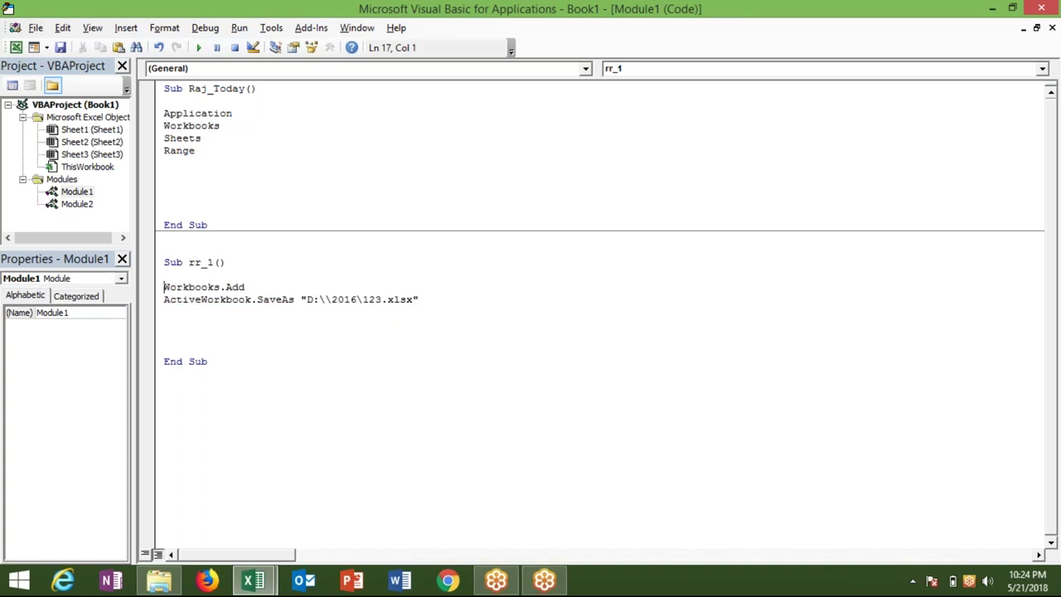
pyautogui.press('Down')
pyautogui.hotkey('shift', 'Down')
pyautogui.press('Up')
pyautogui.press('Up')
pyautogui.press('Down')
pyautogui.press('Down')
pyautogui.press('Return')
pyautogui.write('w')
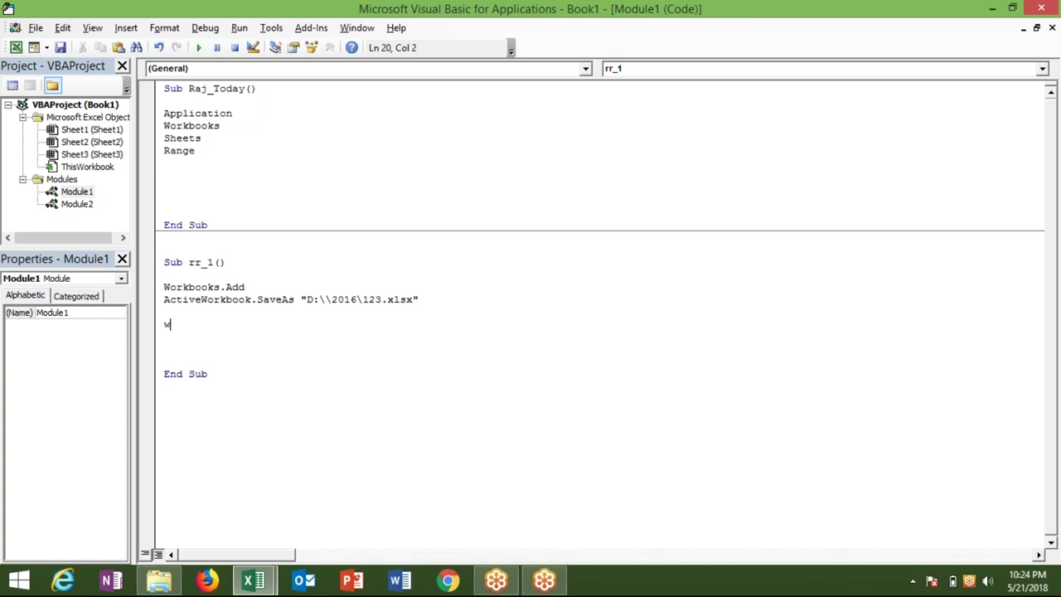
pyautogui.write('orkbooks(')
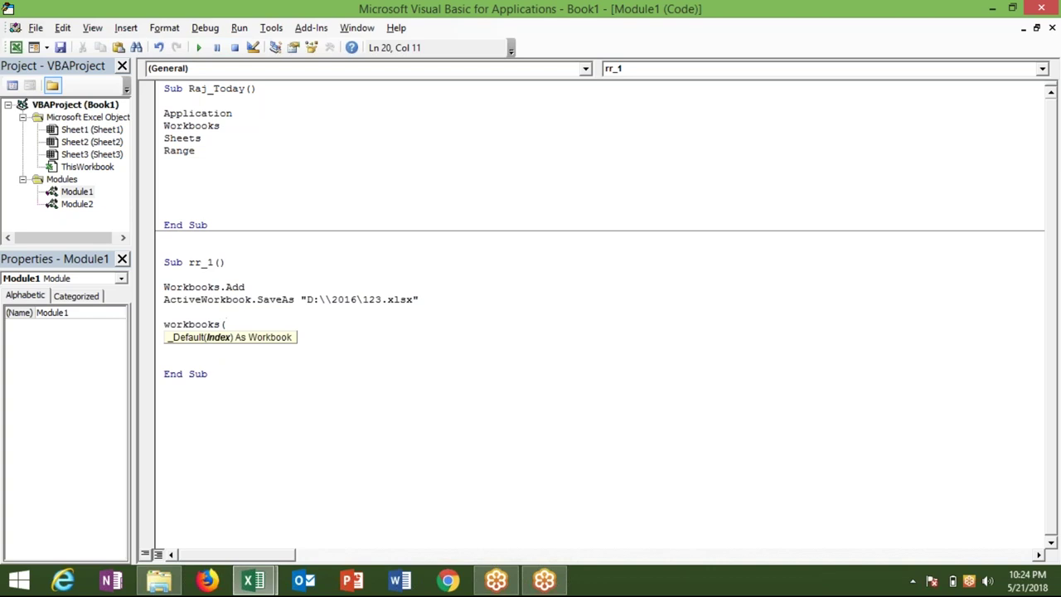
pyautogui.write('"E')
pyautogui.press('BackSpace')
pyautogui.write('Book1.xlsx")')
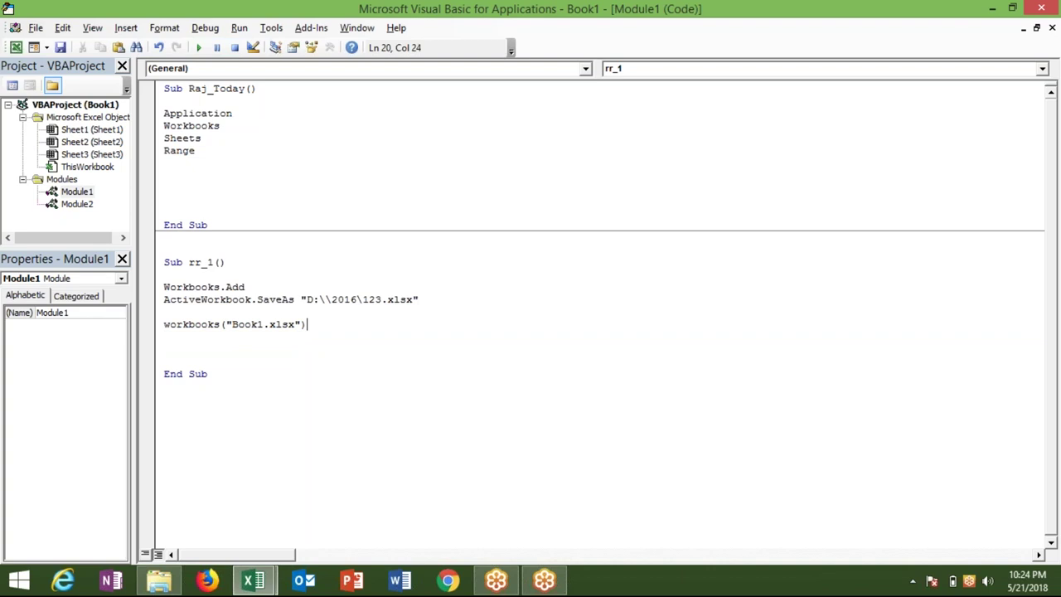
pyautogui.write('.sa')
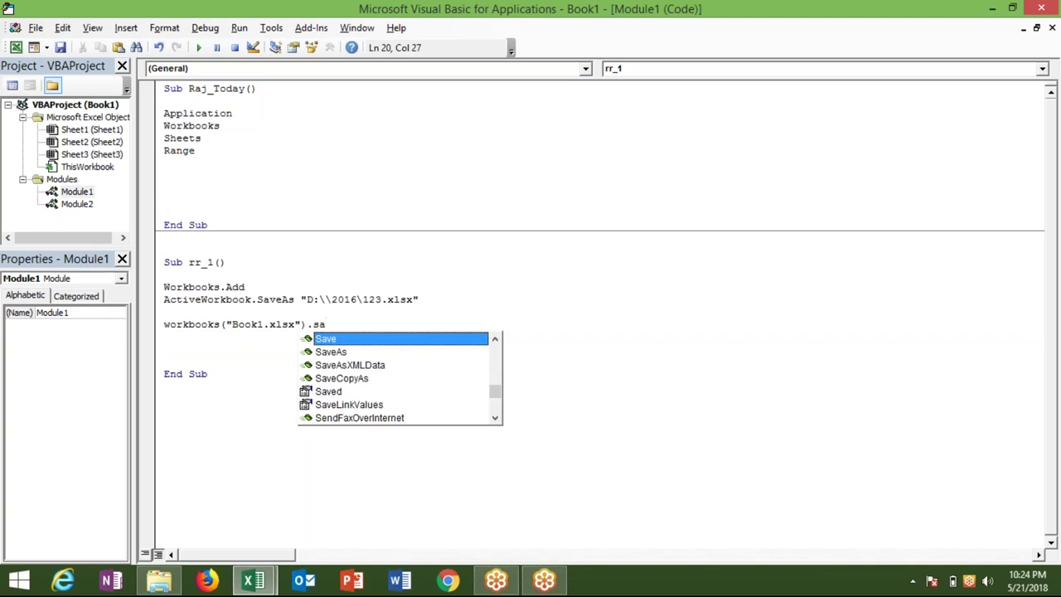
pyautogui.press('Down')
pyautogui.press('Tab')
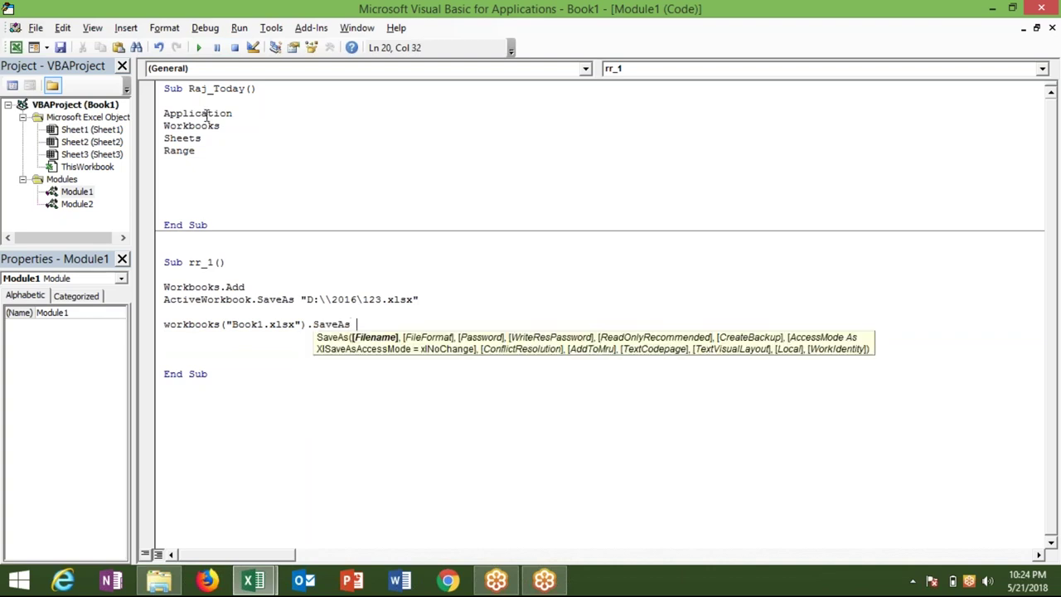
pyautogui.moveTo(305, 300); pyautogui.dragTo(423, 308)
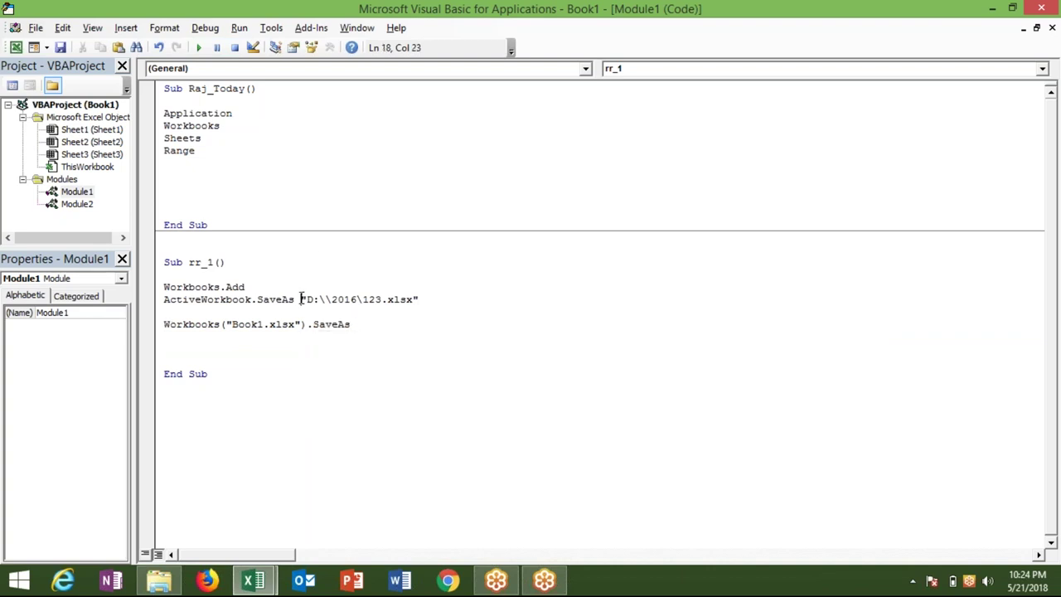
pyautogui.click(391, 325)
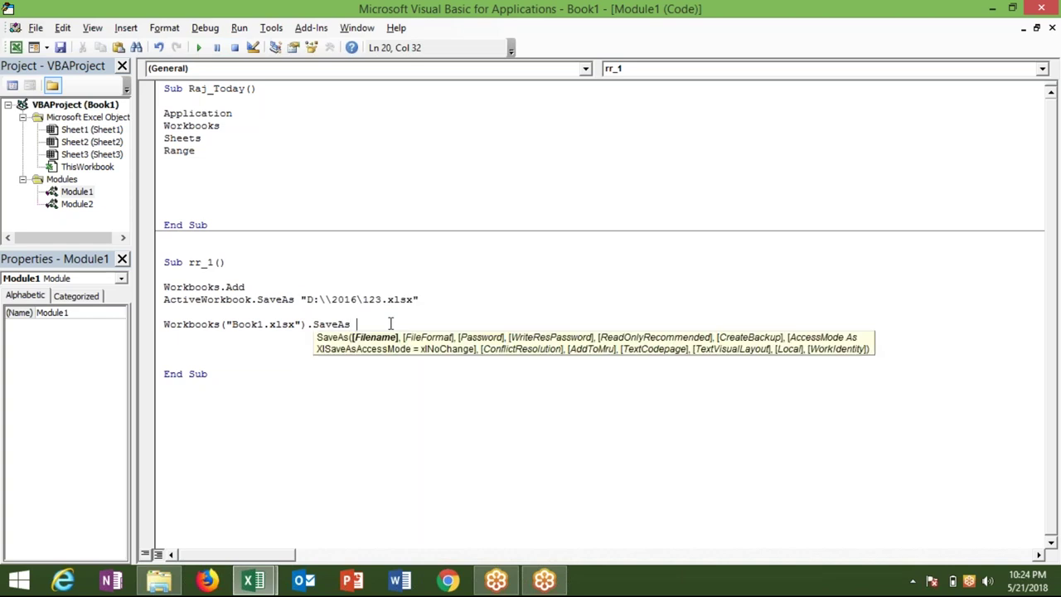
pyautogui.write('"D:\\\\2016\\123.xlsx"')
pyautogui.press('Return')
pyautogui.press('Down')
pyautogui.press('Down')
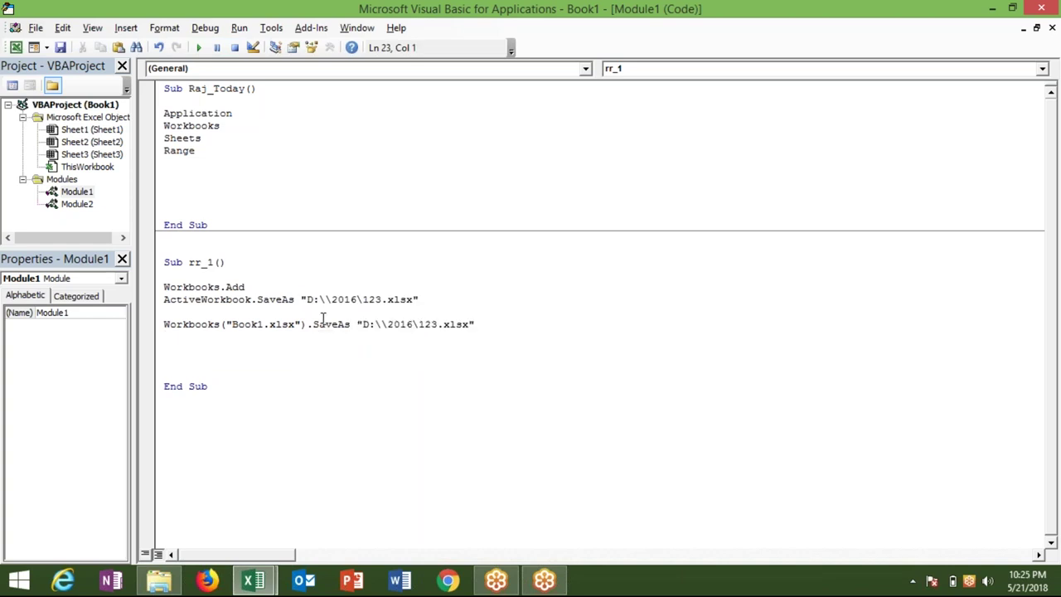
pyautogui.moveTo(249, 289); pyautogui.dragTo(177, 276)
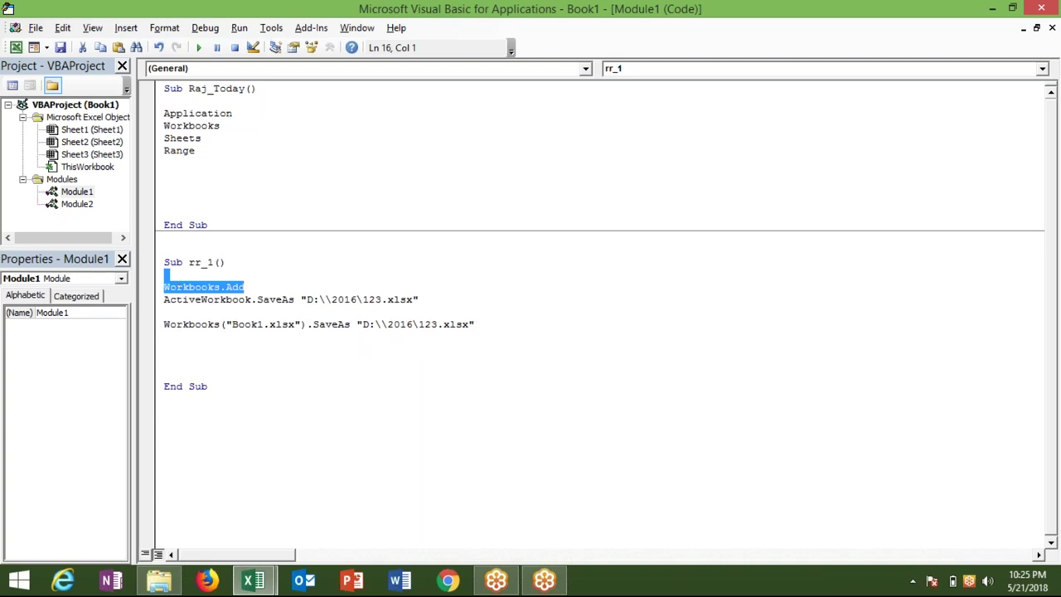
pyautogui.click(159, 299)
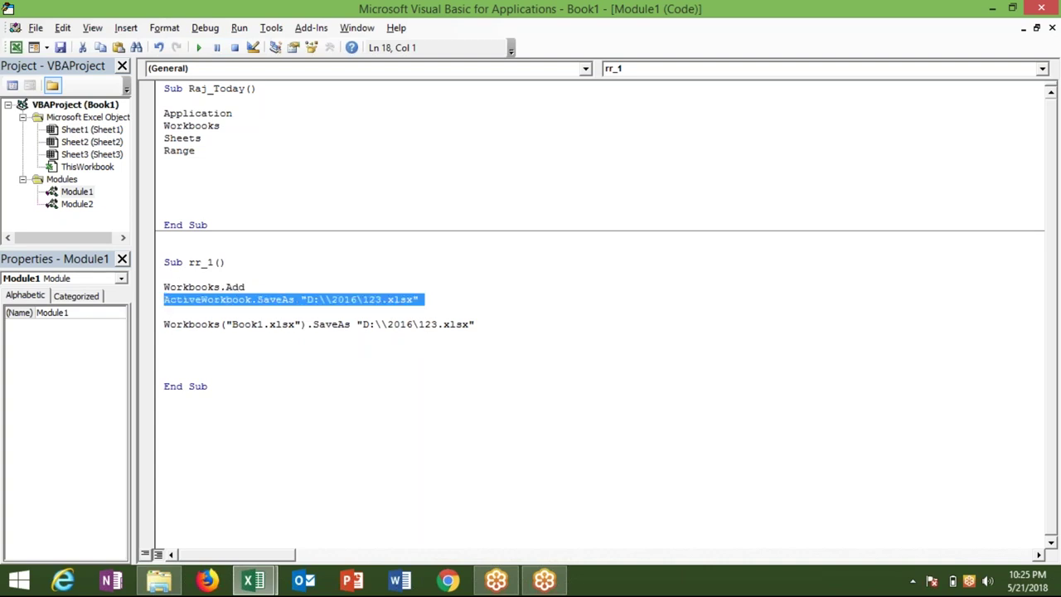
# - Close Book3 in Excel, then return to rr_1 and highlight ActiveWorkbook
pyautogui.hotkey('alt', 'F11')
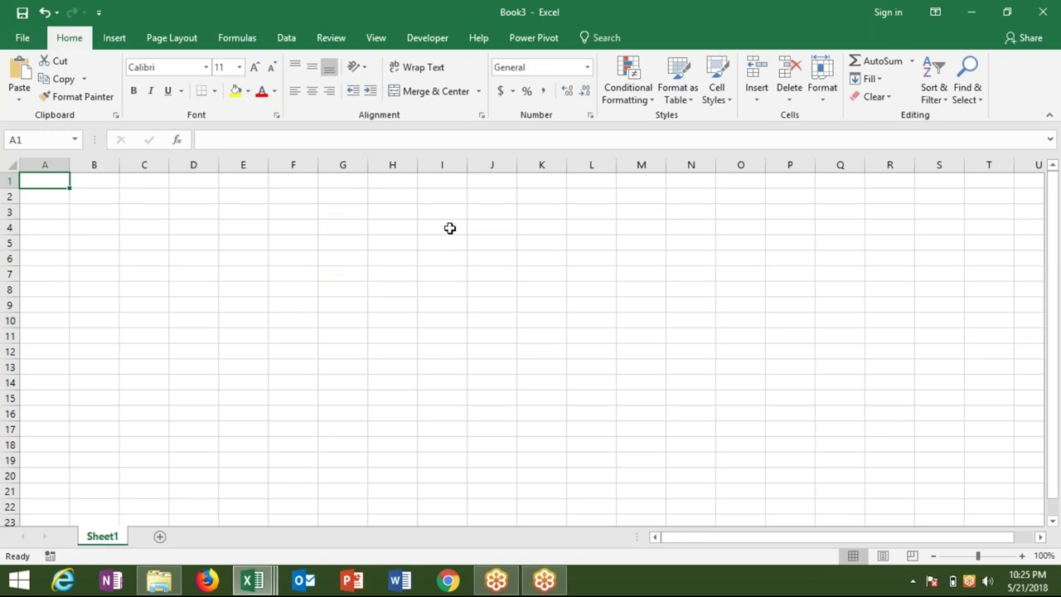
pyautogui.click(1047, 13)
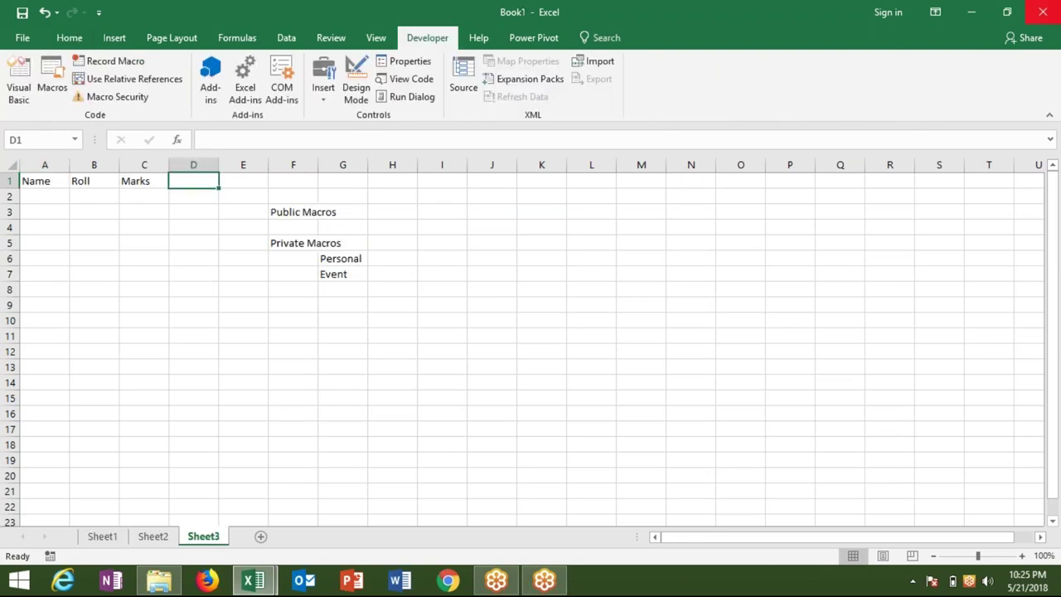
pyautogui.hotkey('alt', 'F11')
pyautogui.press('Left')
pyautogui.hotkey('shift', 'Right')
pyautogui.hotkey('shift', 'Right')
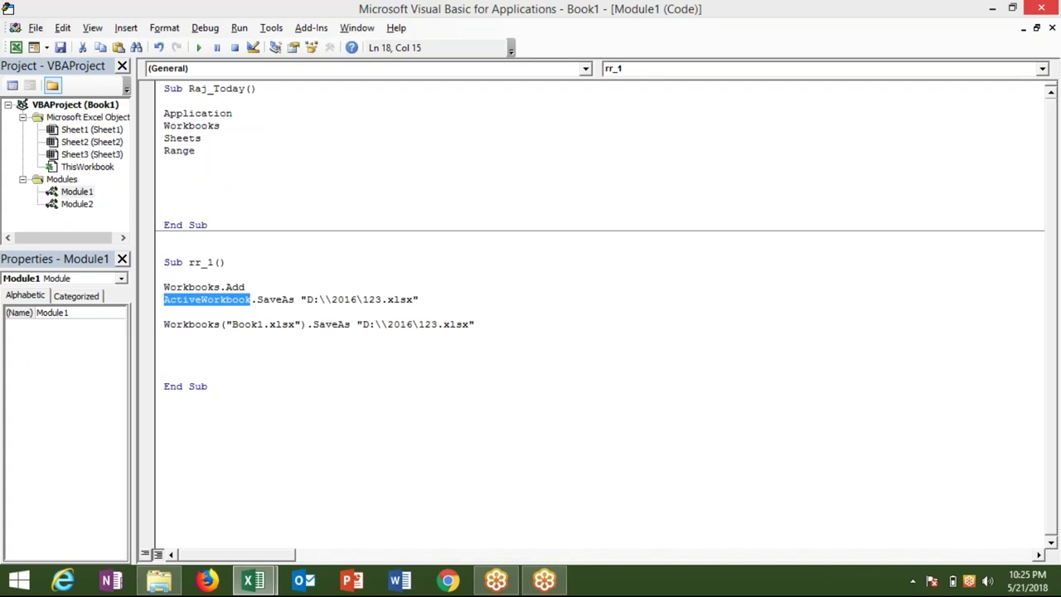
# - Comment out the Workbooks("Book1.xlsx").SaveAs line with an apostrophe, leaving ActiveWorkbook.SaveAs active
pyautogui.press('Right')
pyautogui.press('Right')
pyautogui.press('Right')
pyautogui.press('Right')
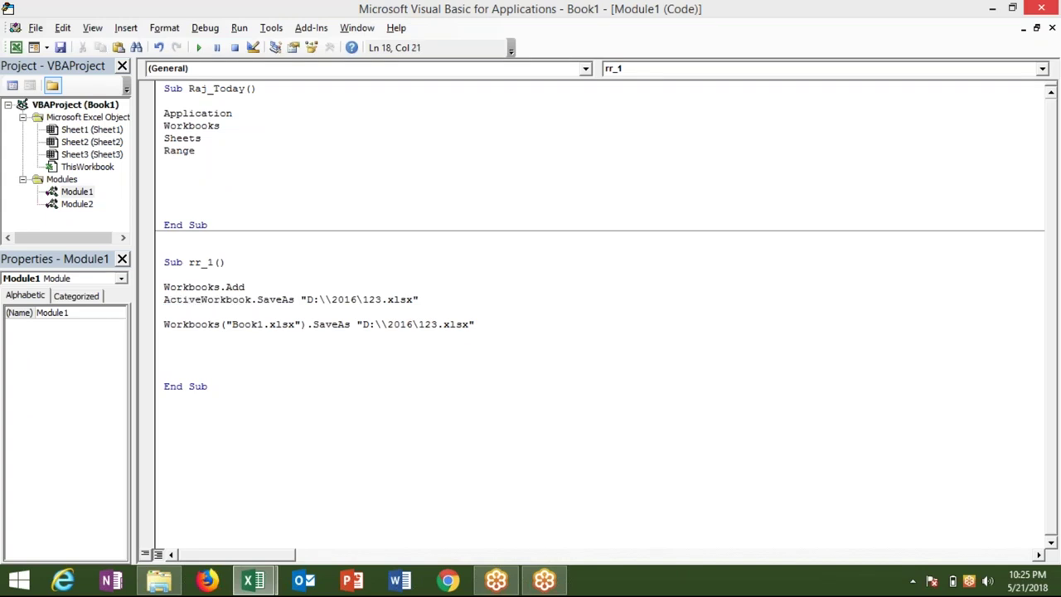
pyautogui.press('End')
pyautogui.press('Down')
pyautogui.press('Down')
pyautogui.press('Left')
pyautogui.press('Left')
pyautogui.press('Left')
pyautogui.press('Left')
pyautogui.press('Left')
pyautogui.press('Left')
pyautogui.press('Left')
pyautogui.press('Left')
pyautogui.press('Left')
pyautogui.press('Left')
pyautogui.write("'")
pyautogui.press('Up')
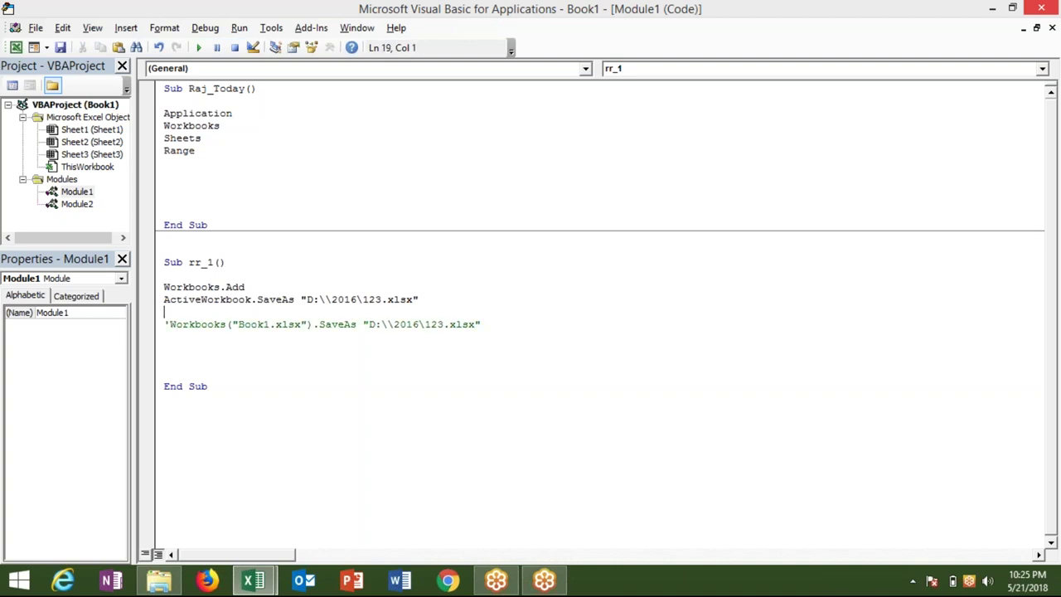
pyautogui.press('Up')
pyautogui.press('Left')
pyautogui.write("'")
pyautogui.press('BackSpace')
pyautogui.press('Up')
pyautogui.press('Down')
pyautogui.press('Down')
# - Append .SaveAs "D:\\2016\123.xlsx" to Workbooks.Add and add a blank line above End Sub
pyautogui.click(164, 287)
pyautogui.moveTo(251, 299); pyautogui.dragTo(407, 309)
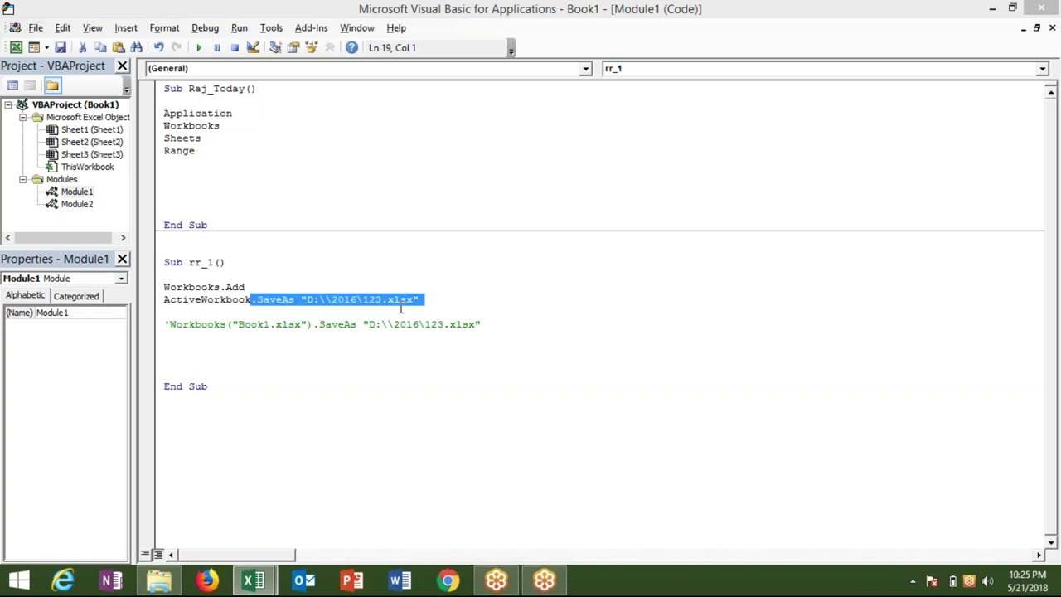
pyautogui.click(296, 288)
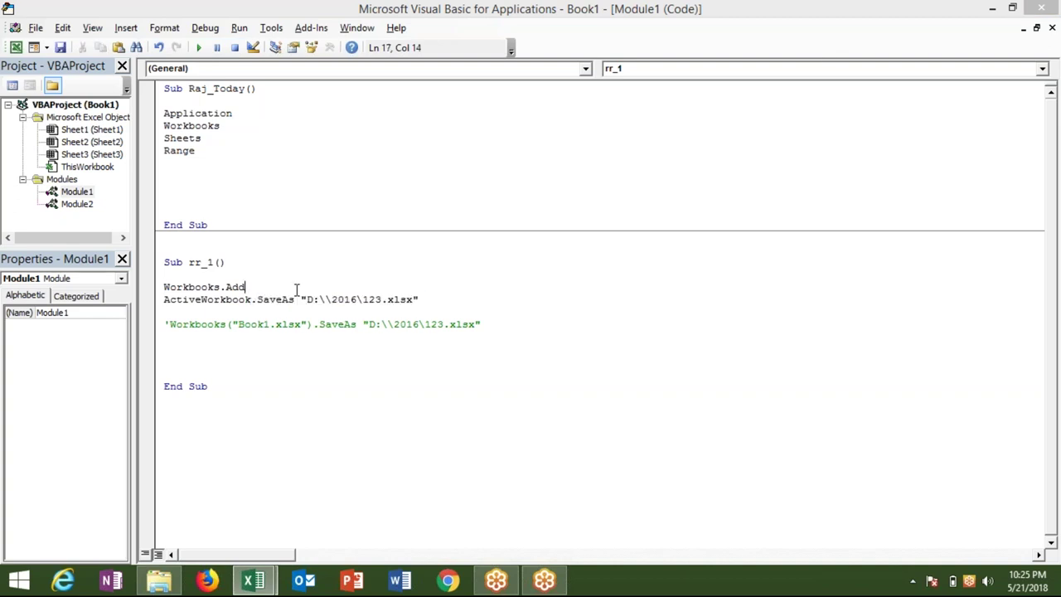
pyautogui.write('.SaveAs "D:\\\\2016\\123.xlsx"')
pyautogui.click(269, 335)
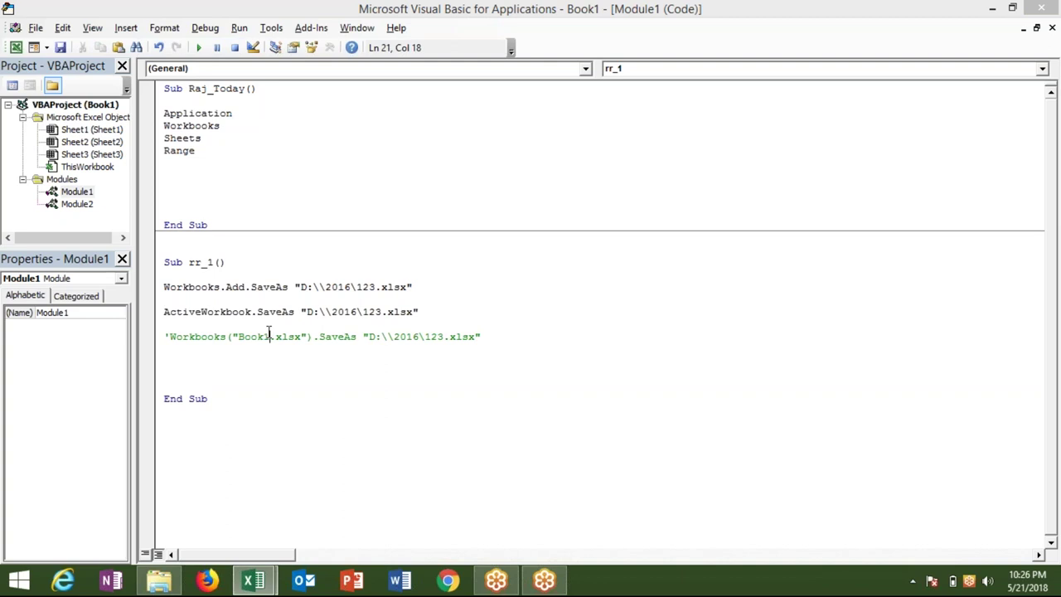
pyautogui.click(237, 360)
pyautogui.press('Return')
pyautogui.press('Up')
# - Copy the Workbooks("Book1.xlsx") reference onto the empty line below the commented SaveAs line
pyautogui.press('Up')
pyautogui.press('Up')
pyautogui.press('Up')
pyautogui.press('Up')
pyautogui.press('Up')
pyautogui.press('Up')
pyautogui.press('Down')
pyautogui.press('Up')
pyautogui.hotkey('shift', 'Down')
pyautogui.press('Right')
pyautogui.press('Down')
pyautogui.hotkey('shift', 'Down')
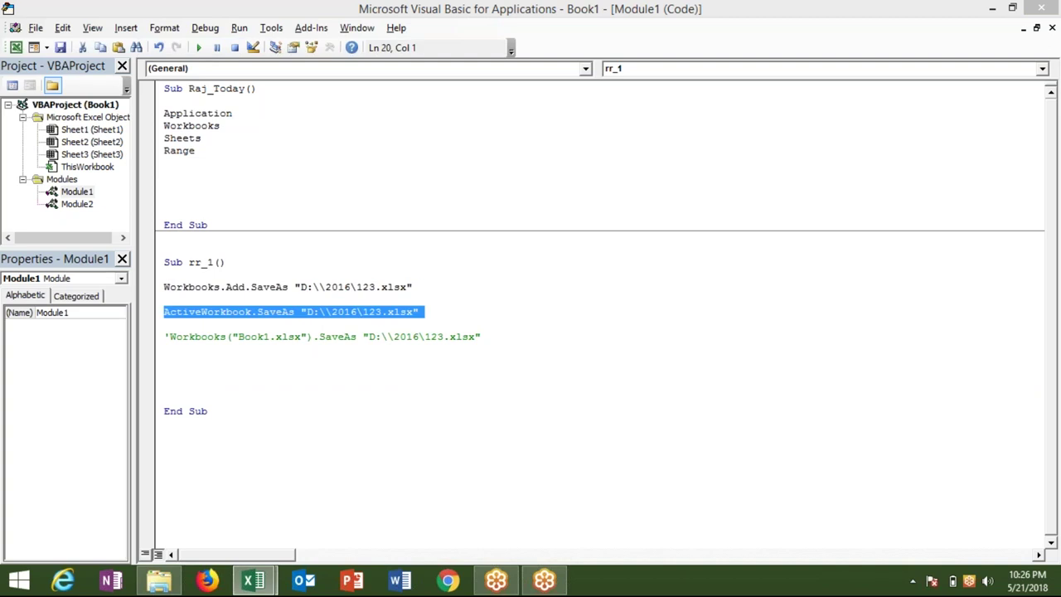
pyautogui.press('Right')
pyautogui.press('Down')
pyautogui.press('Up')
pyautogui.press('Up')
pyautogui.press('Up')
pyautogui.press('Down')
pyautogui.press('Right')
pyautogui.hotkey('shift', 'Right')
pyautogui.press('Home')
pyautogui.press('Down')
pyautogui.press('Down')
pyautogui.press('Down')
pyautogui.press('Up')
pyautogui.press('Right')
pyautogui.hotkey('shift', 'Right')
pyautogui.hotkey('shift', 'Right')
pyautogui.hotkey('shift', 'Right')
pyautogui.hotkey('shift', 'Right')
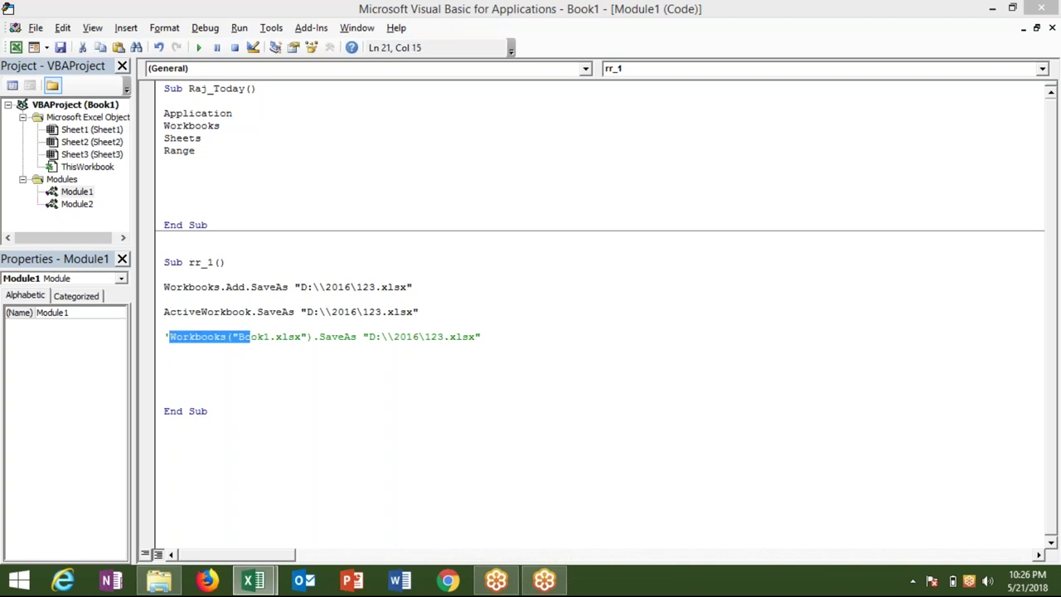
pyautogui.hotkey('shift', 'Right')
pyautogui.hotkey('shift', 'Right')
pyautogui.hotkey('shift', 'Right')
pyautogui.hotkey('shift', 'Right')
pyautogui.hotkey('shift', 'Right')
pyautogui.hotkey('shift', 'Right')
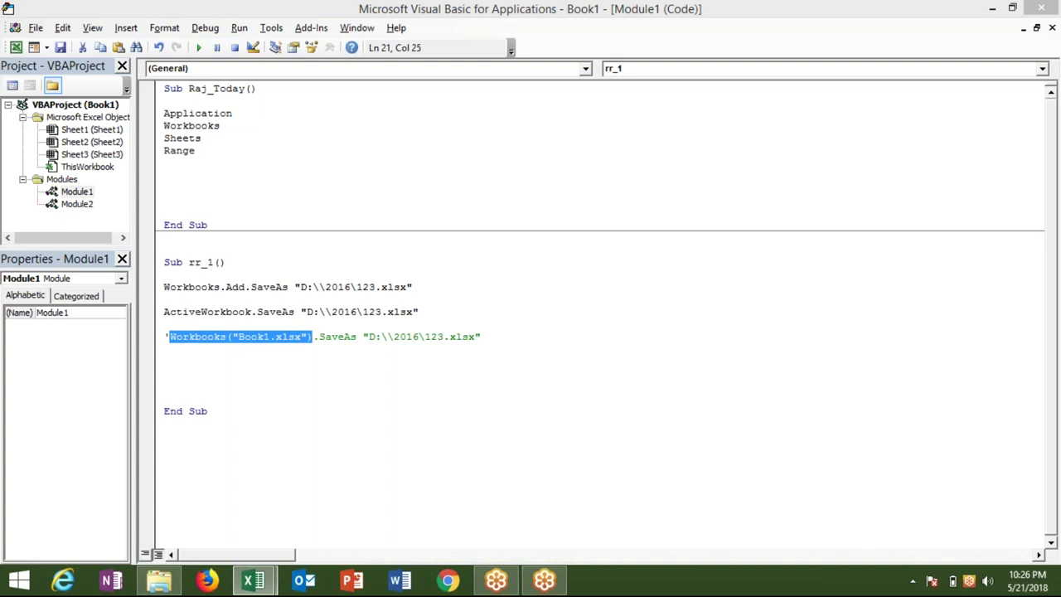
pyautogui.hotkey('ctrl', 'c')
pyautogui.press('Down')
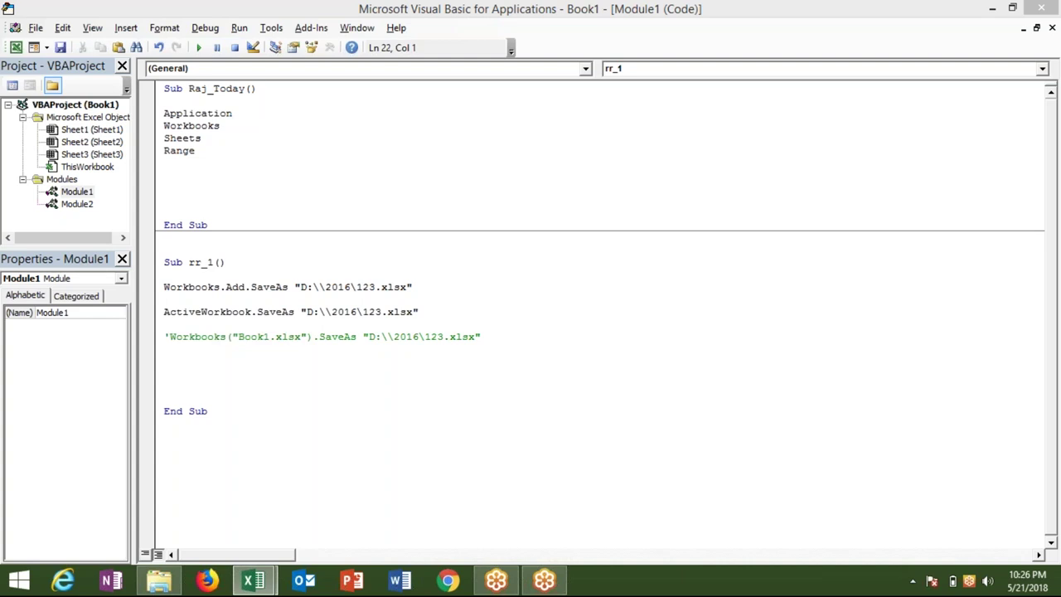
pyautogui.hotkey('ctrl', 'v')
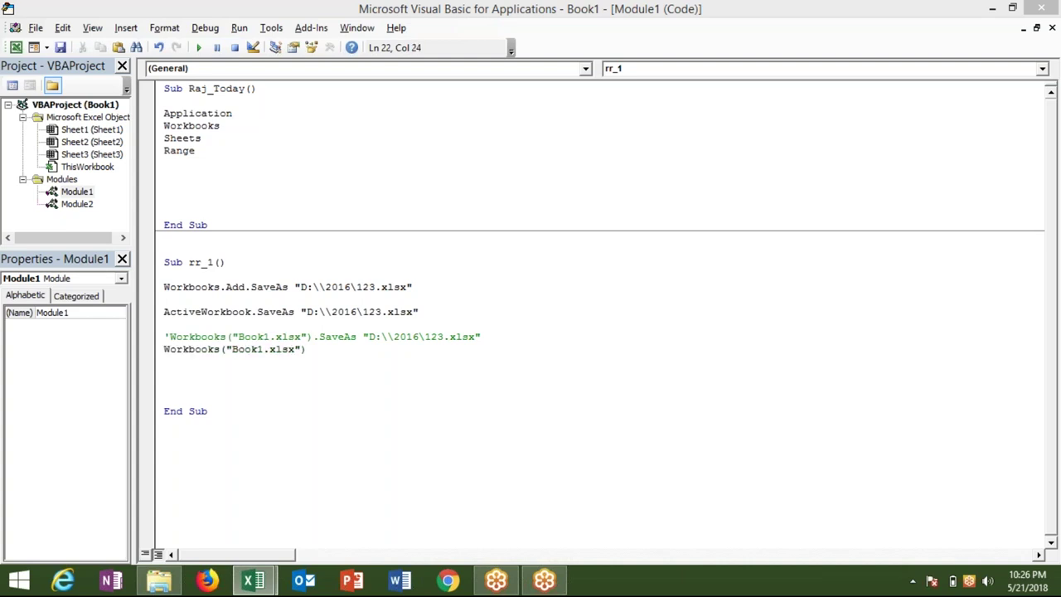
# - Complete the line as Workbooks("Book1.xlsx").Save and add a blank line below it
pyautogui.write('.sa')
pyautogui.press('Return')
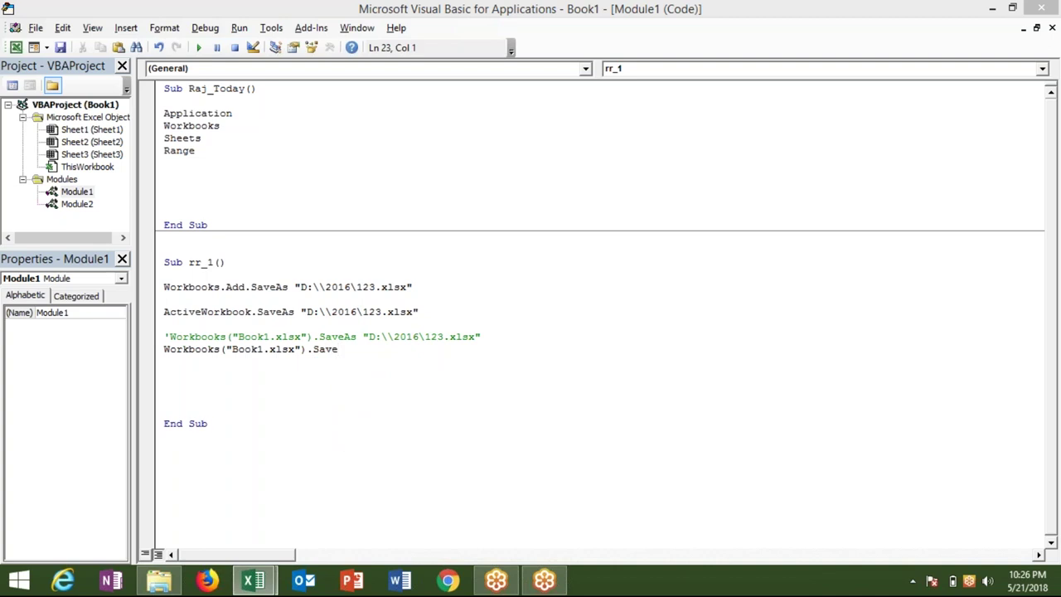
pyautogui.press('Up')
pyautogui.press('Up')
pyautogui.press('Up')
pyautogui.hotkey('shift', 'Down')
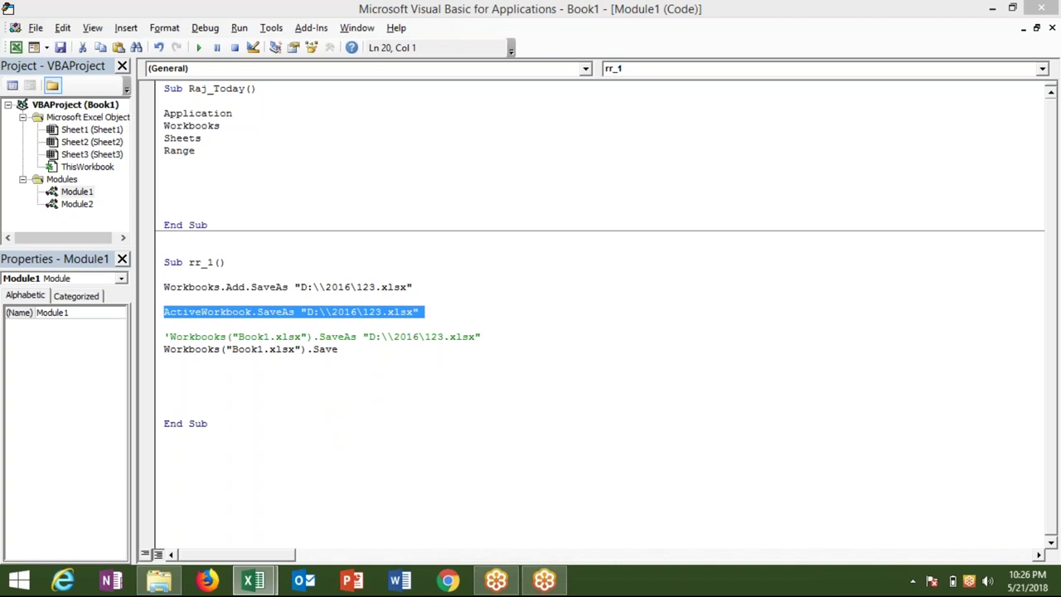
pyautogui.press('Down')
pyautogui.press('Down')
pyautogui.hotkey('shift', 'Down')
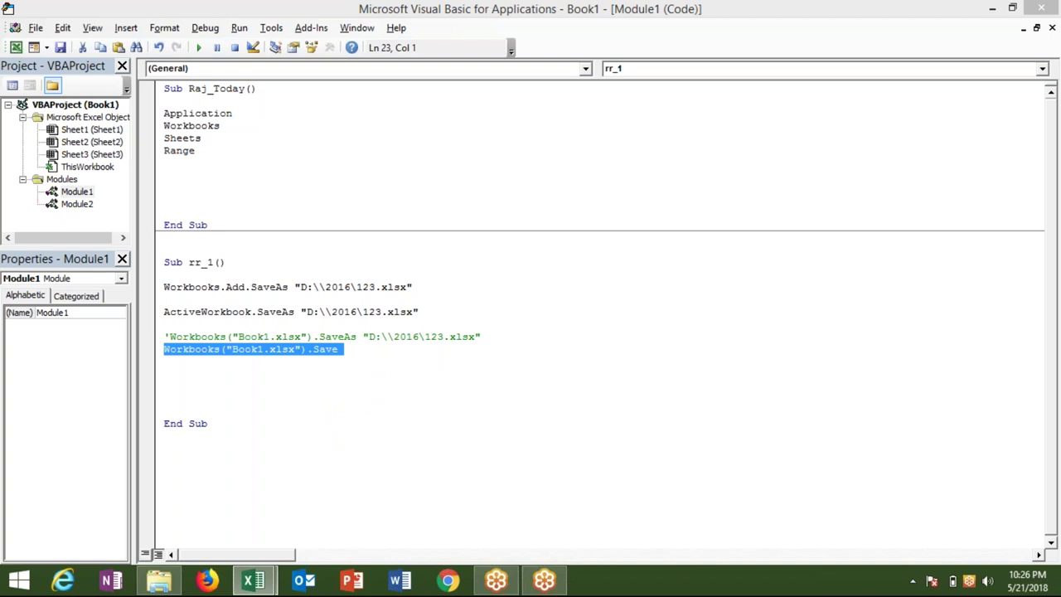
pyautogui.press('Right')
pyautogui.press('Return')
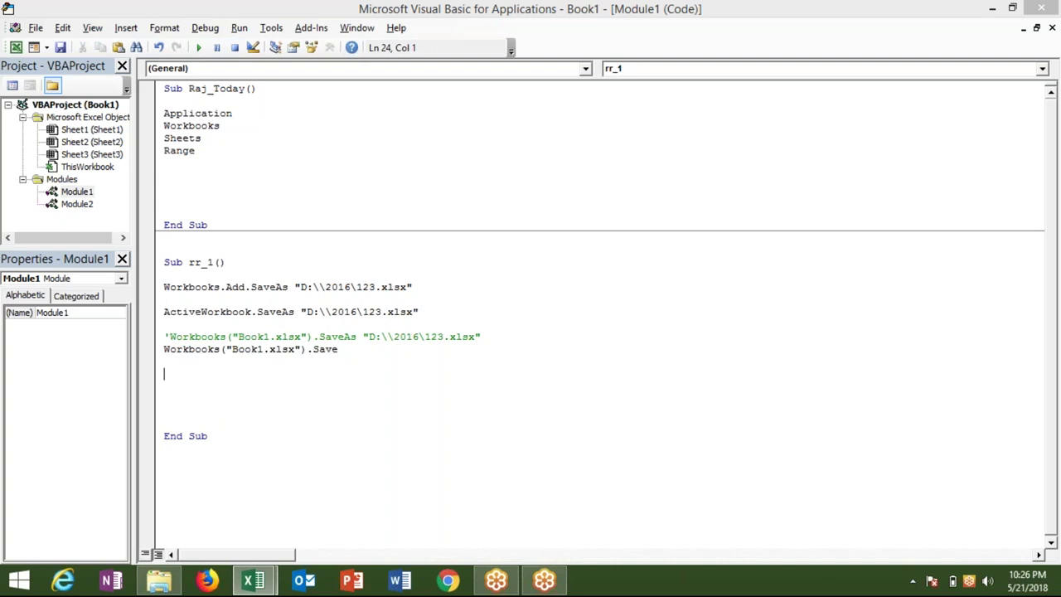
# - Add two more blank lines above End Sub
pyautogui.press('Up')
pyautogui.press('Up')
pyautogui.press('Up')
pyautogui.press('Up')
pyautogui.press('Up')
pyautogui.press('Up')
pyautogui.press('Up')
pyautogui.hotkey('shift', 'Down')
pyautogui.press('Down')
pyautogui.press('Down')
pyautogui.press('Down')
pyautogui.press('Up')
pyautogui.press('Up')
pyautogui.press('Up')
pyautogui.press('Up')
pyautogui.press('Up')
pyautogui.press('Down')
pyautogui.press('Down')
pyautogui.press('Down')
pyautogui.press('Down')
pyautogui.press('Down')
pyautogui.press('Down')
pyautogui.press('Down')
pyautogui.press('Down')
pyautogui.press('Down')
pyautogui.press('Return')
pyautogui.press('Return')
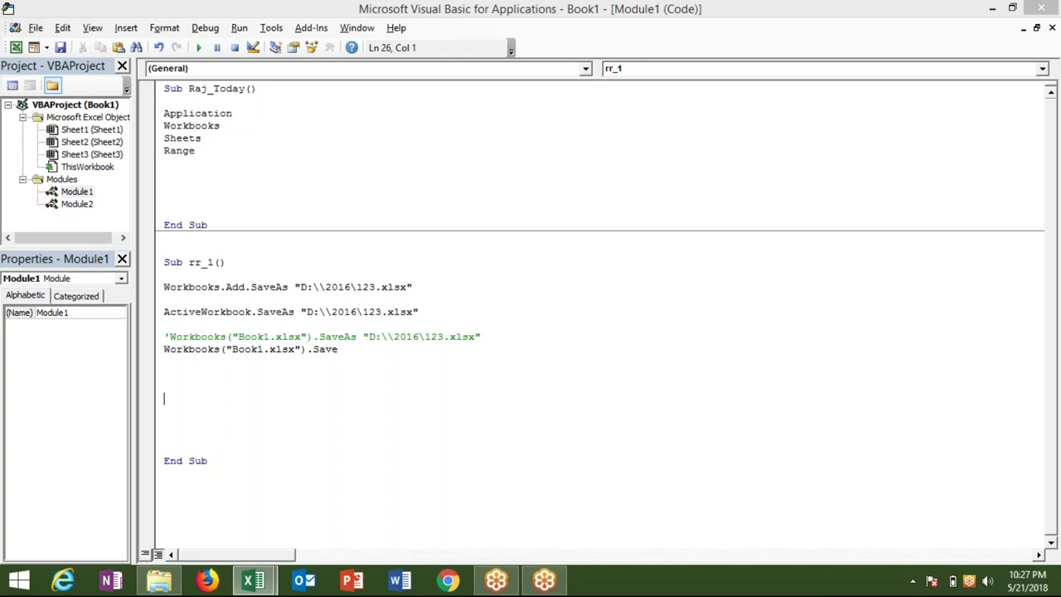
# - Write the line Workbooks.Open "D:\\2016\123.xlsx", , , , 12 in rr_1
pyautogui.write('workbooks.op')
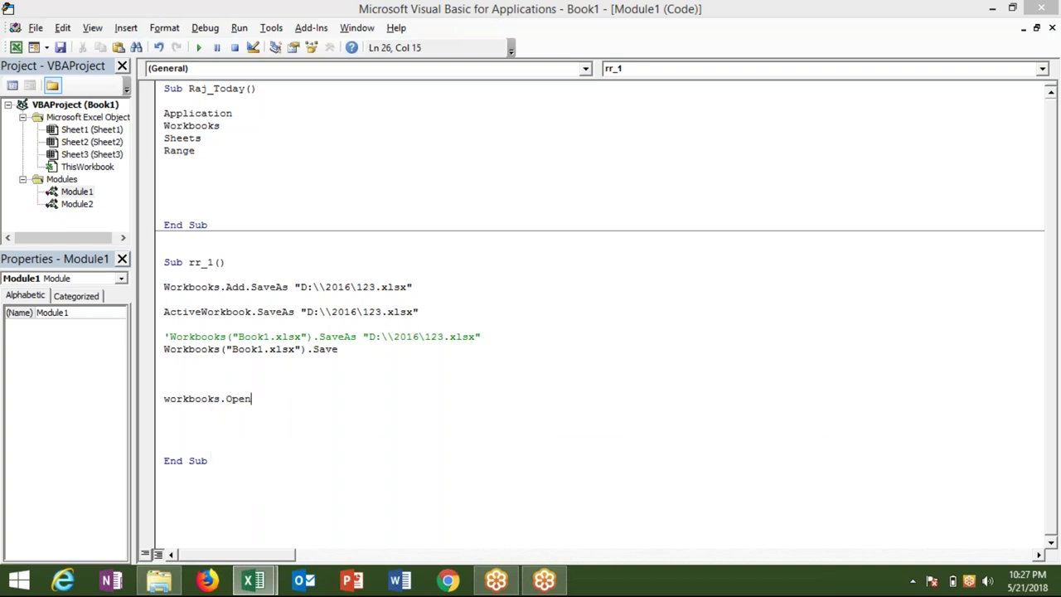
pyautogui.hotkey('ctrl', 'v')
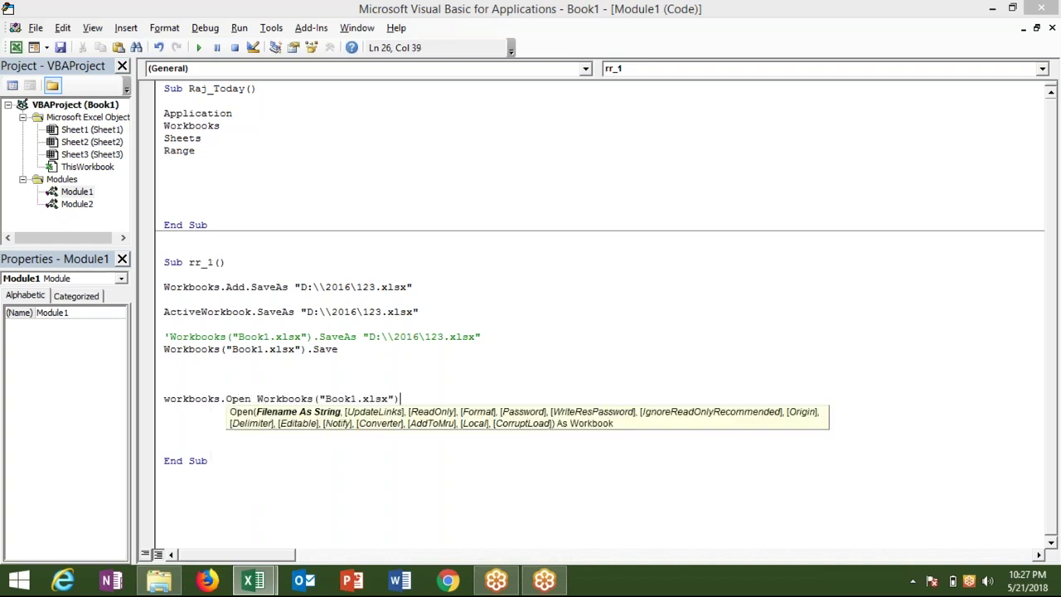
pyautogui.hotkey('ctrl', 'z')
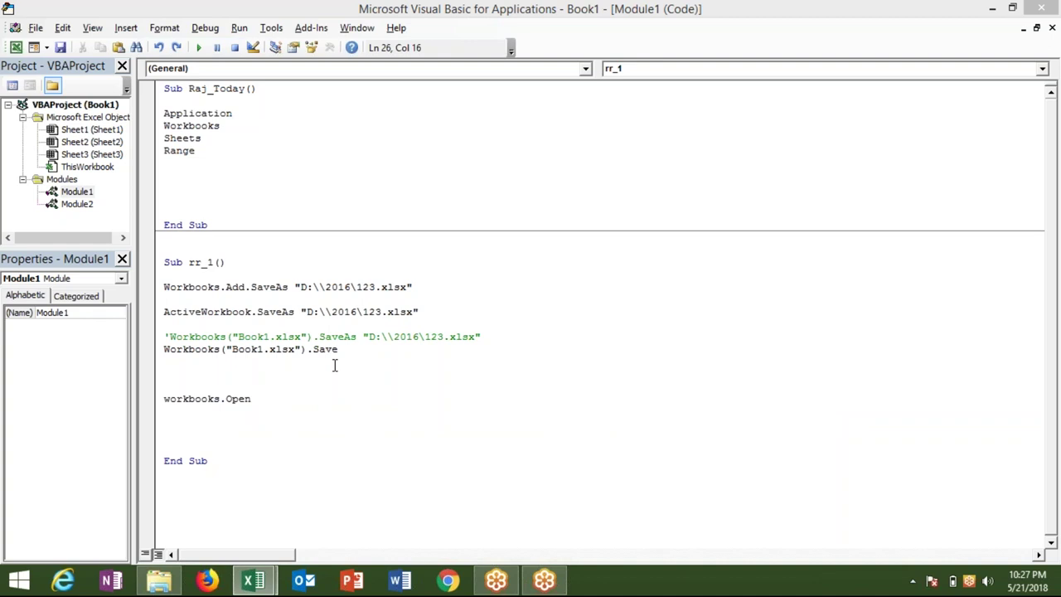
pyautogui.moveTo(301, 312); pyautogui.dragTo(443, 312)
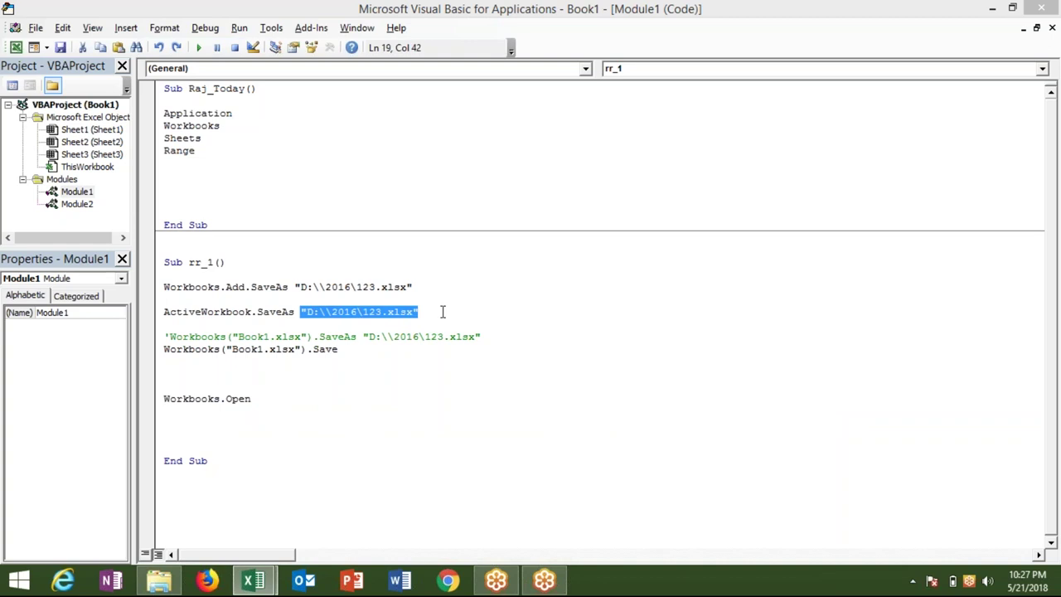
pyautogui.click(312, 390)
pyautogui.click(296, 403)
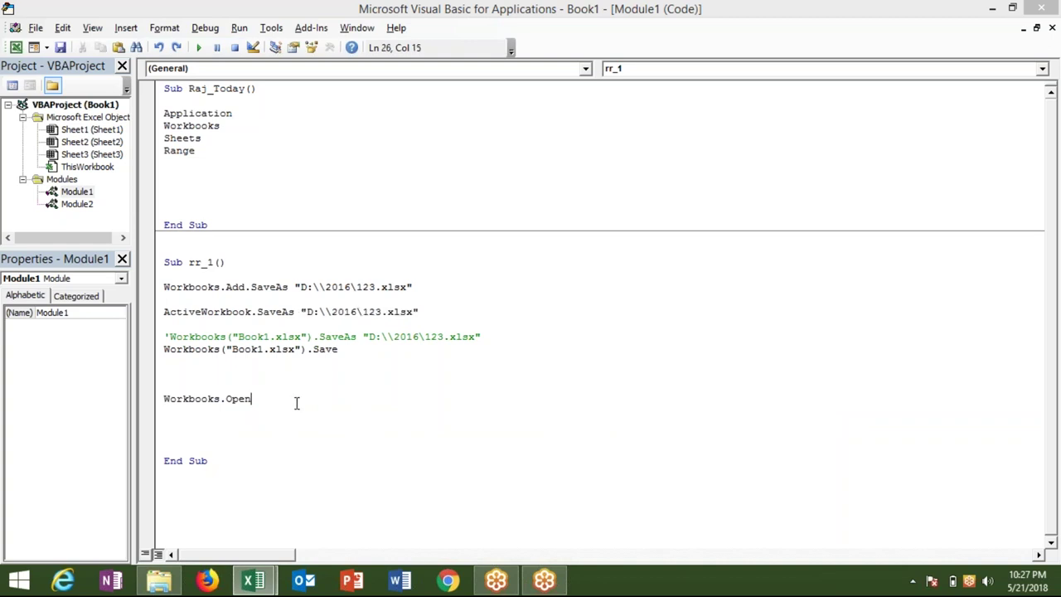
pyautogui.hotkey('ctrl', 'v')
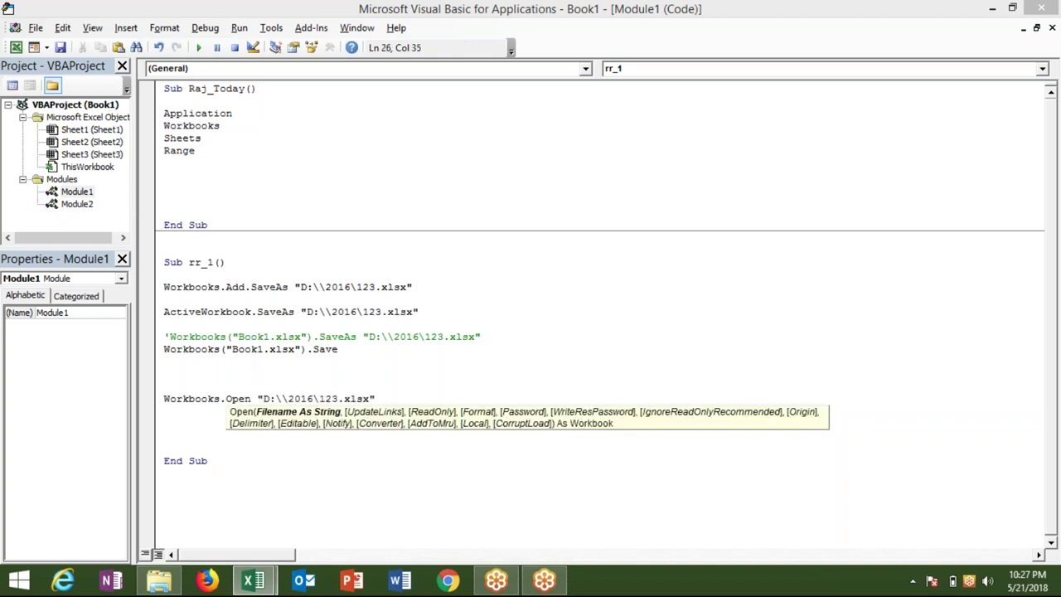
pyautogui.write(',')
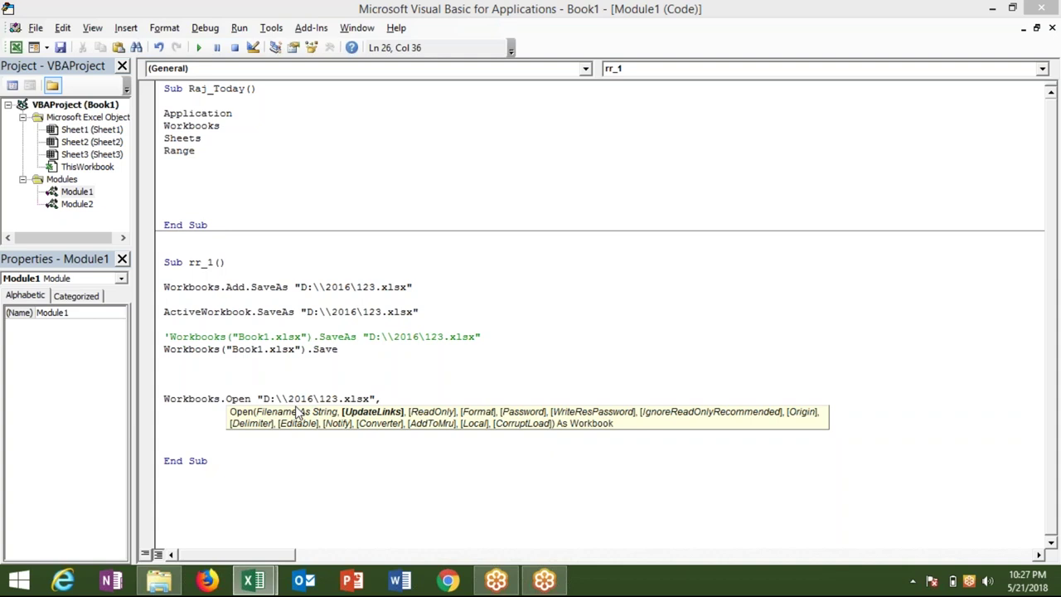
pyautogui.write(',')
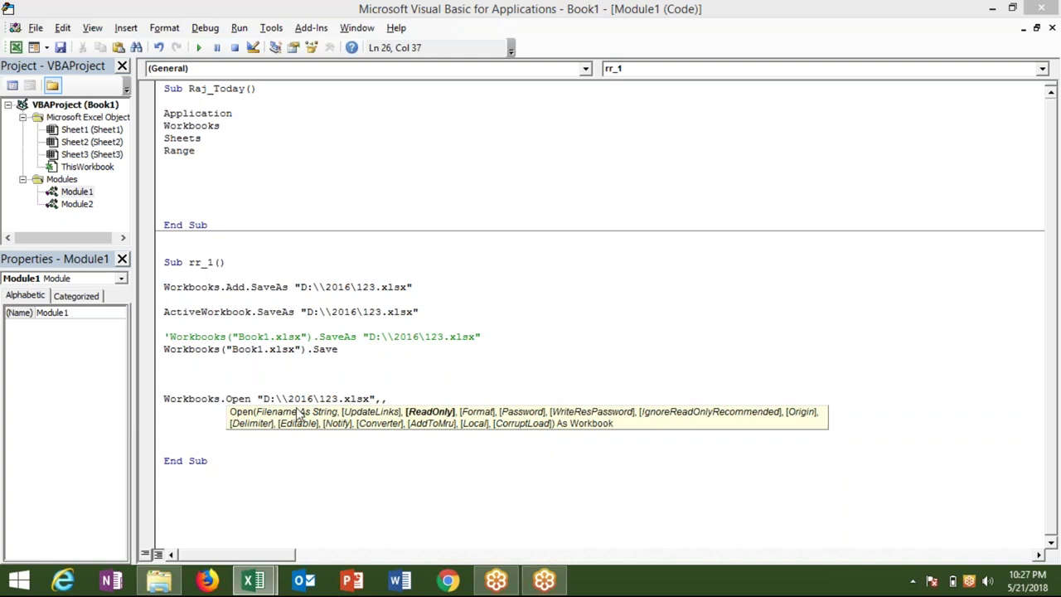
pyautogui.write(',,')
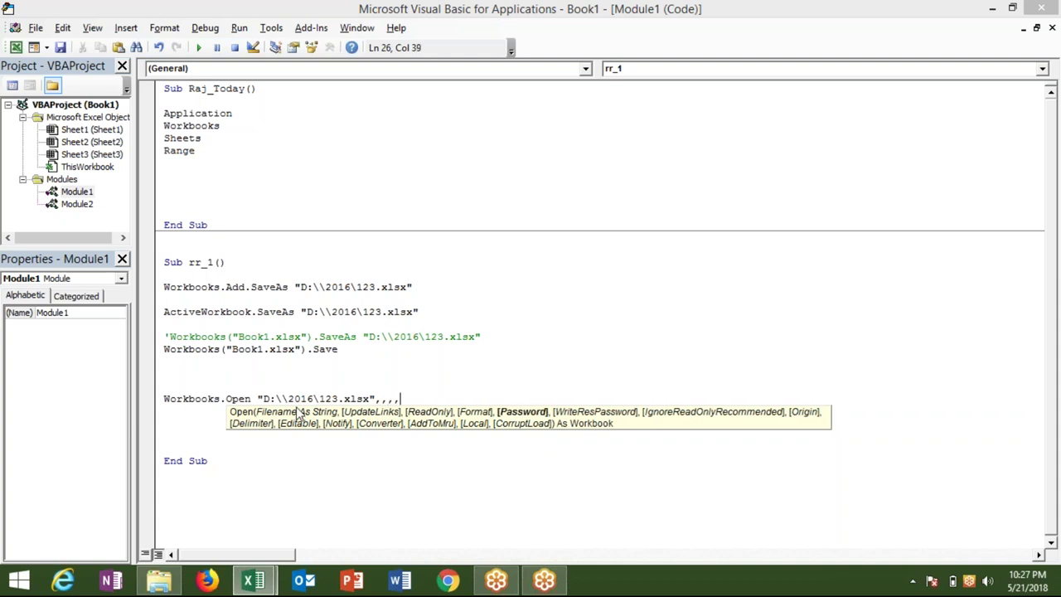
pyautogui.write('12')
pyautogui.press('Return')
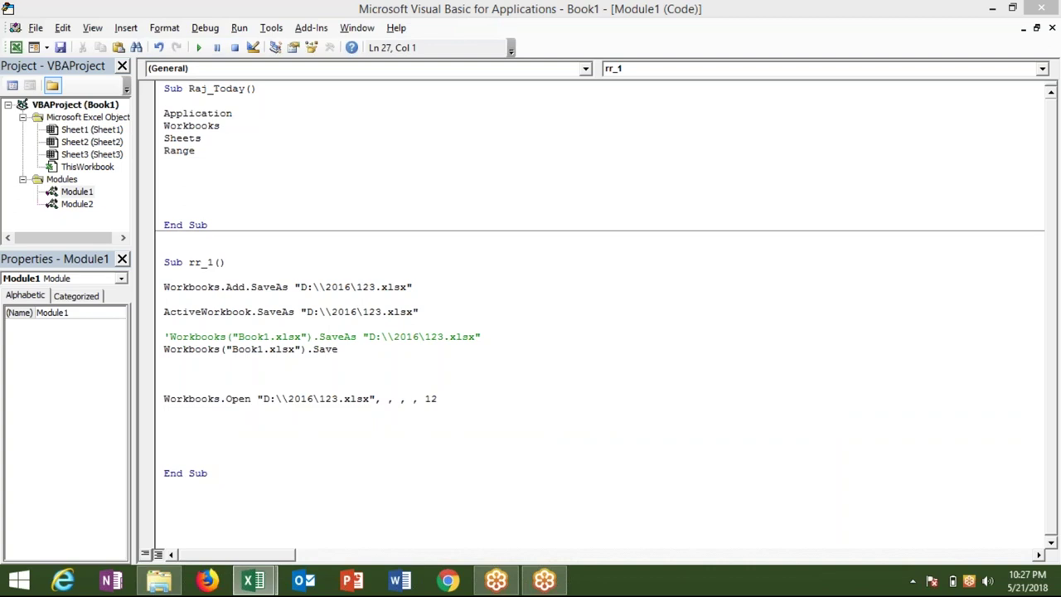
# - Add blank lines below the Open line and copy the Workbooks("Book1.xlsx") reference
pyautogui.press('Return')
pyautogui.press('Up')
pyautogui.click(164, 399)
pyautogui.hotkey('shift', 'Down')
pyautogui.press('Right')
pyautogui.press('Down')
pyautogui.press('Up')
pyautogui.press('Up')
pyautogui.press('Up')
pyautogui.press('Up')
pyautogui.press('Down')
pyautogui.press('Down')
pyautogui.hotkey('shift', 'Right')
pyautogui.hotkey('shift', 'Right')
pyautogui.hotkey('shift', 'Right')
pyautogui.hotkey('shift', 'Right')
pyautogui.hotkey('shift', 'Right')
pyautogui.hotkey('shift', 'Right')
pyautogui.hotkey('ctrl', 'c')
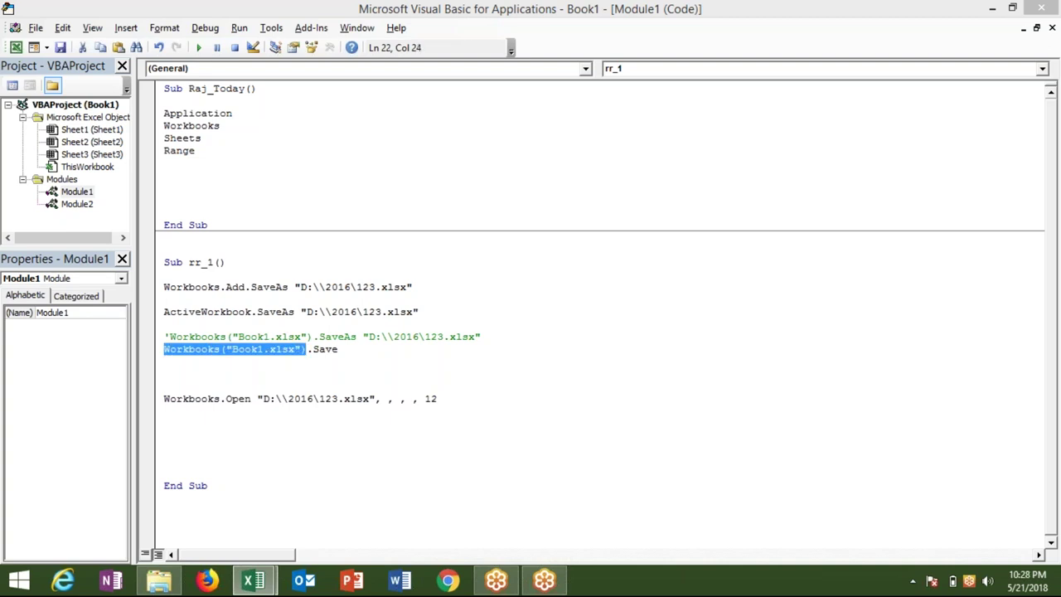
pyautogui.press('Up')
pyautogui.press('Up')
pyautogui.press('Down')
pyautogui.press('Down')
pyautogui.press('Down')
pyautogui.press('Down')
pyautogui.press('Down')
pyautogui.press('Down')
pyautogui.press('Down')
pyautogui.press('Up')
pyautogui.press('Up')
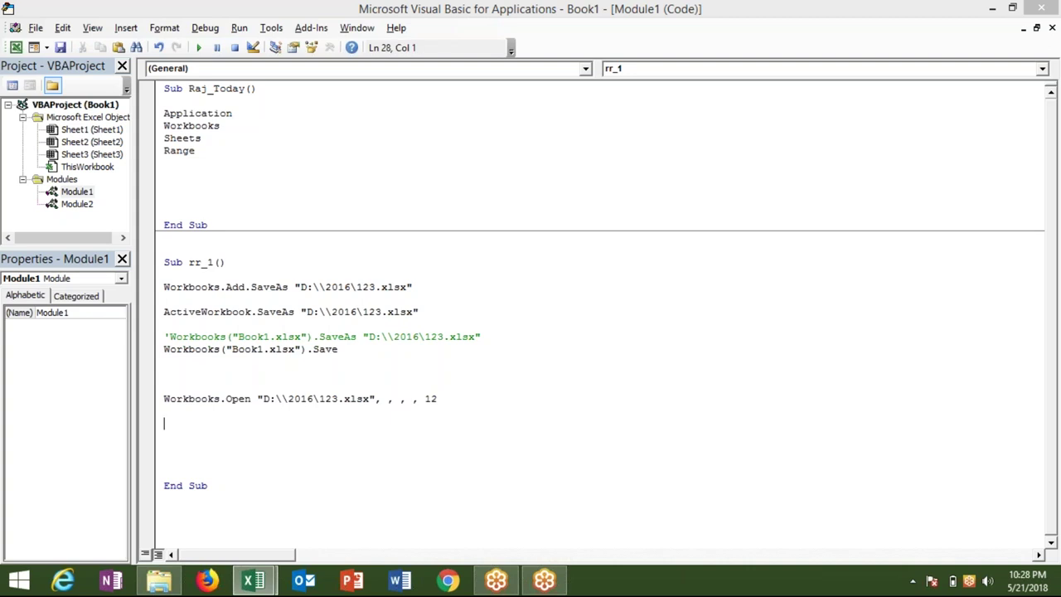
# - Add a Workbooks("Book1.xlsx").Close True line below Workbooks.Open
pyautogui.hotkey('ctrl', 'v')
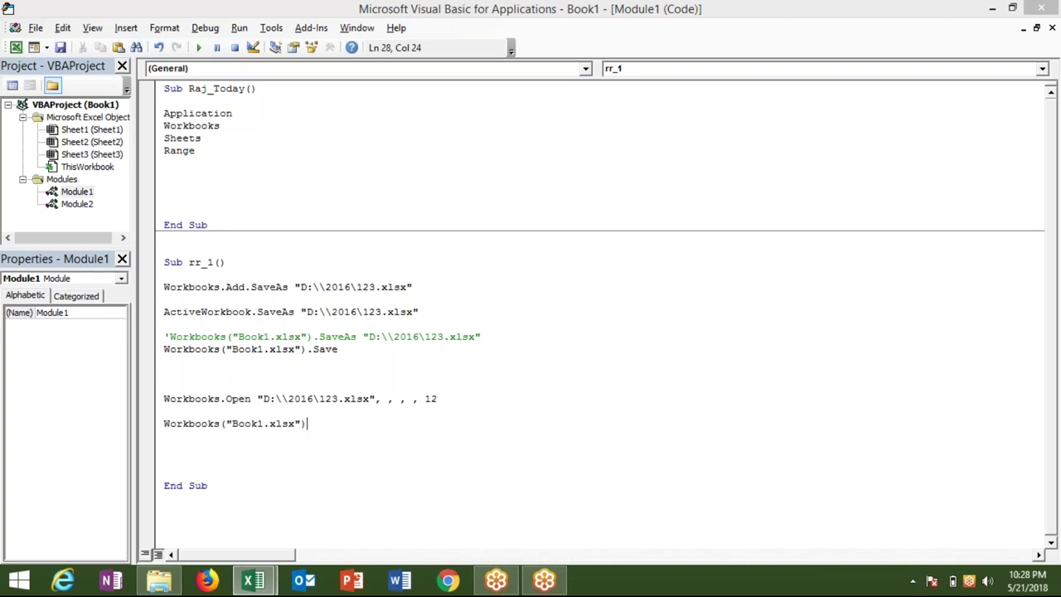
pyautogui.write('.clo')
pyautogui.press('Tab')
pyautogui.write('True')
pyautogui.press('Return')
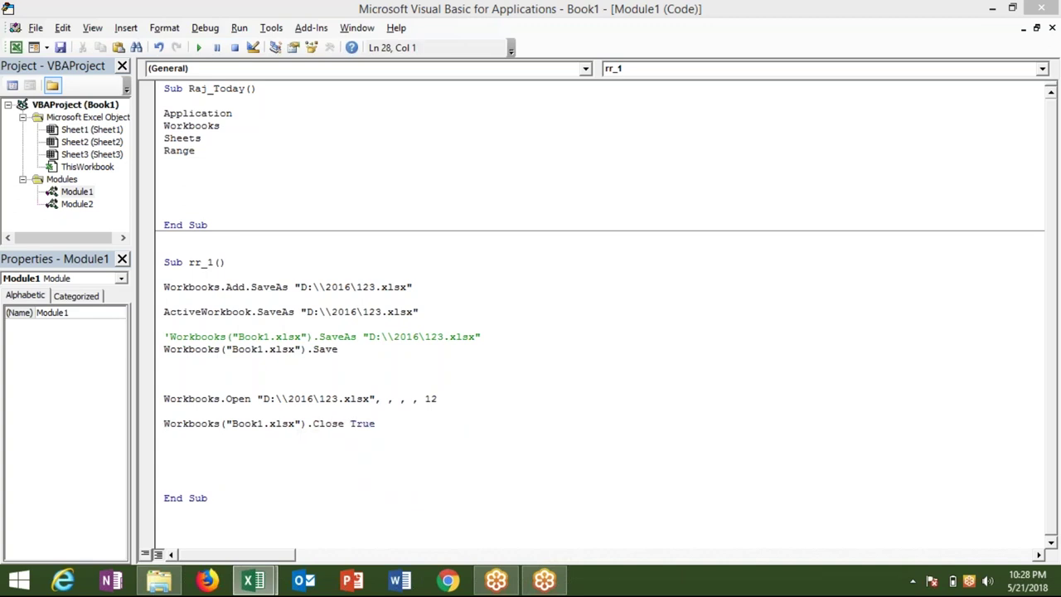
# - In Excel, start closing Book1, then cancel to keep it open
pyautogui.hotkey('alt', 'F11')
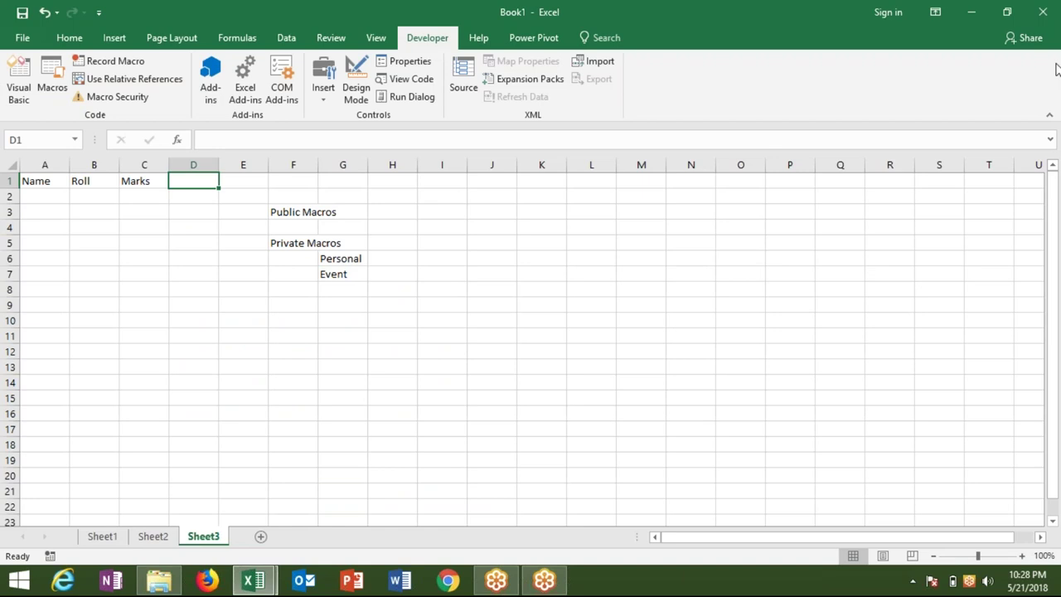
pyautogui.click(1038, 13)
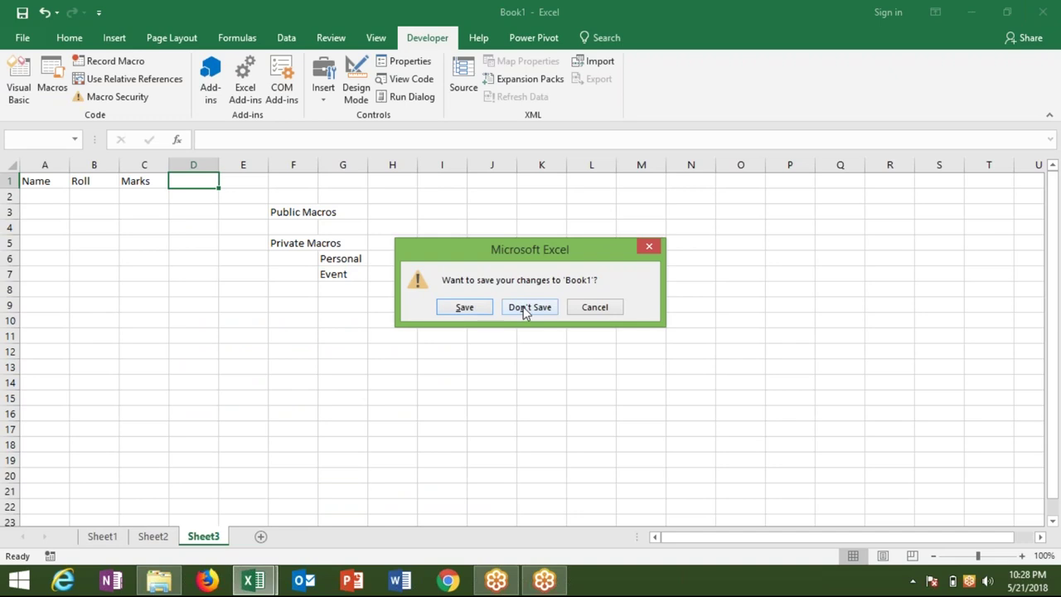
pyautogui.click(648, 247)
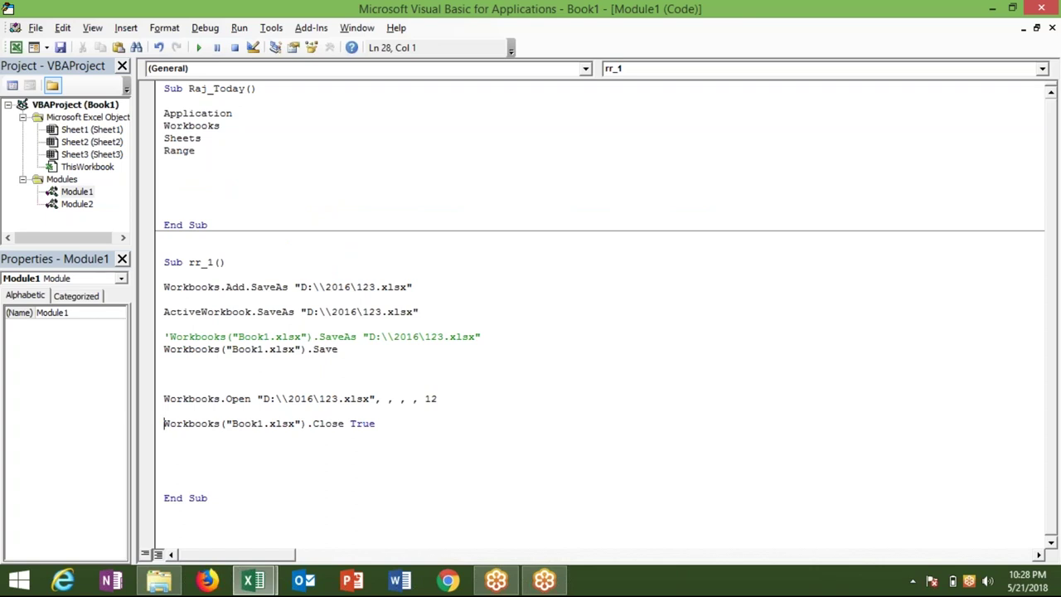
# - Add blank lines between the Close statement and End Sub
pyautogui.click(164, 436)
pyautogui.press('Return')
pyautogui.press('Return')
pyautogui.press('Down')
pyautogui.press('Down')
pyautogui.press('Down')
pyautogui.press('Down')
pyautogui.press('Return')
pyautogui.press('Return')
pyautogui.press('Down')
pyautogui.press('Down')
pyautogui.press('Up')
pyautogui.press('Up')
pyautogui.press('Up')
pyautogui.press('Up')
pyautogui.press('Up')
pyautogui.press('Up')
pyautogui.press('Up')
pyautogui.press('Up')
pyautogui.press('Up')
pyautogui.press('Up')
pyautogui.hotkey('shift', 'End')
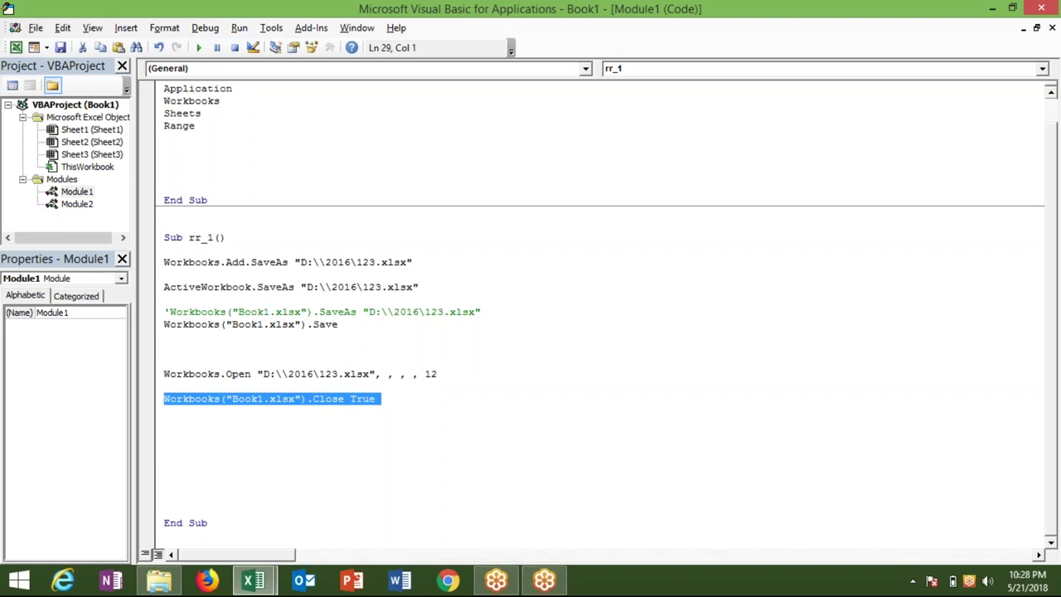
pyautogui.press('Down')
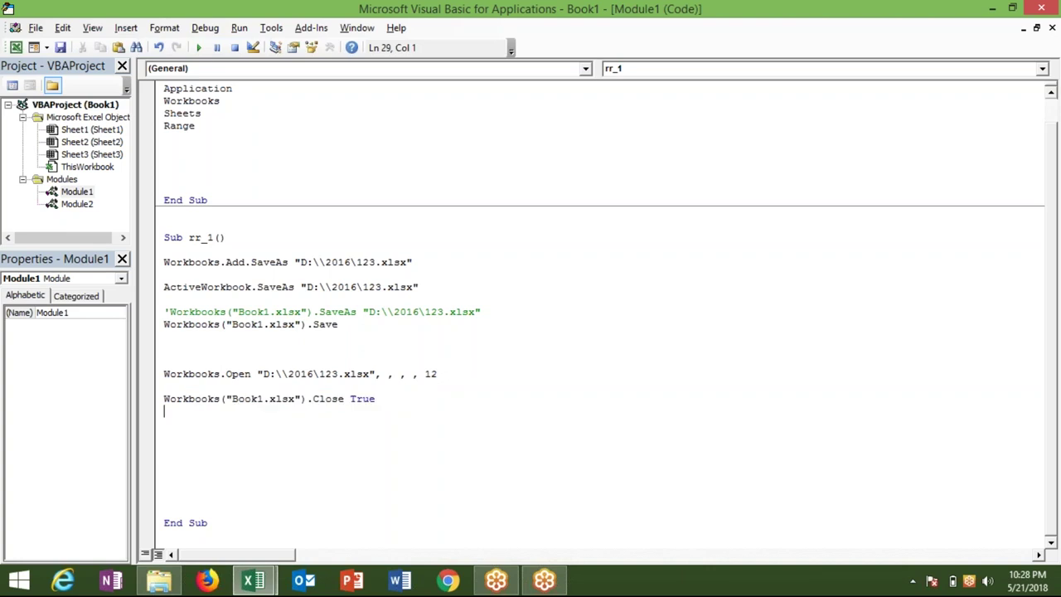
# - Create a new blank workbook with Ctrl+N, go back to Book1, then return to the VBA editor
pyautogui.moveTo(253, 580)
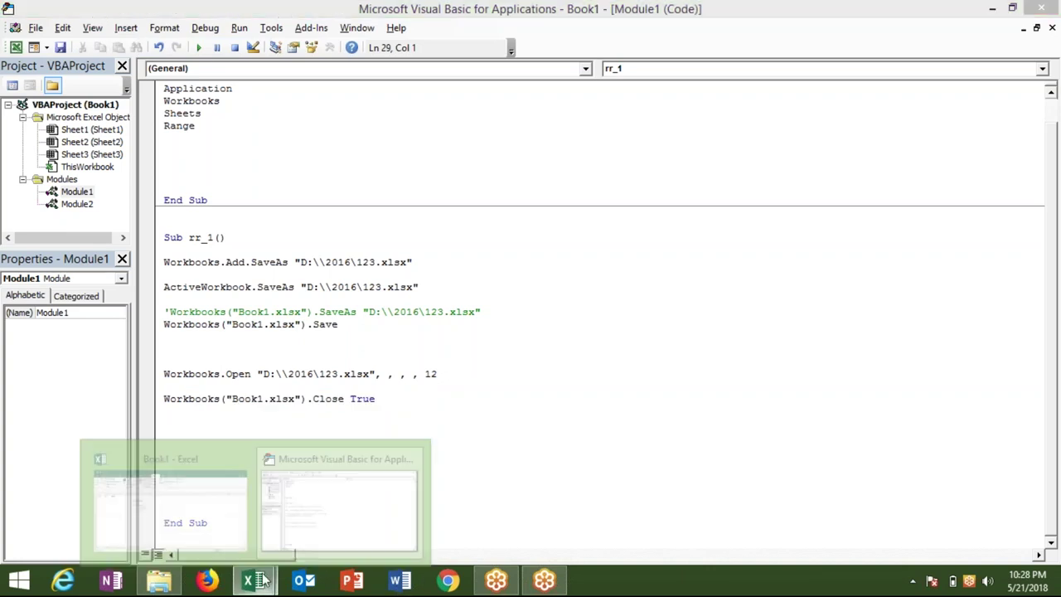
pyautogui.click(231, 532)
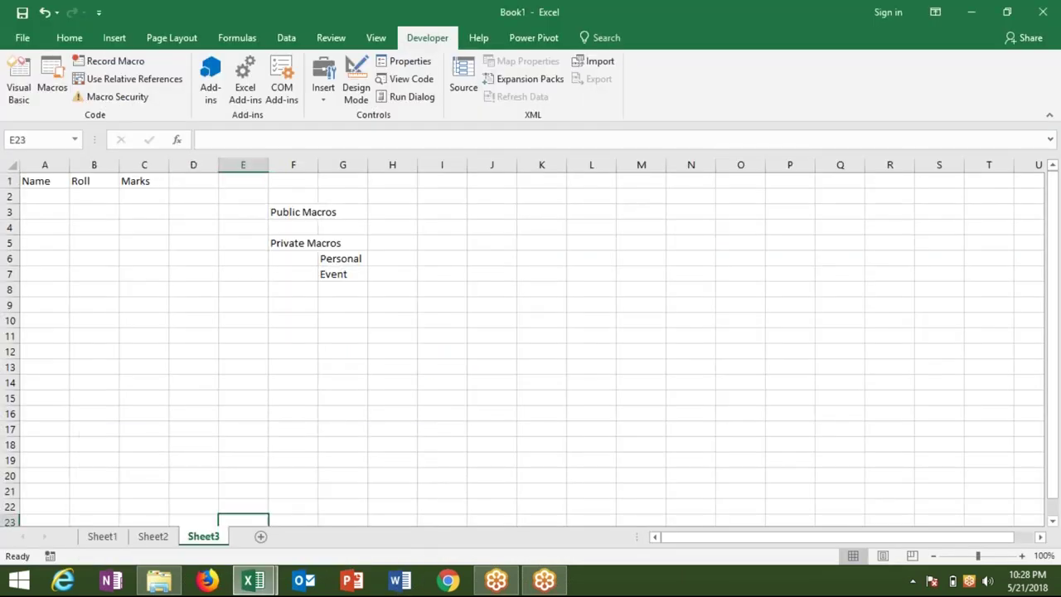
pyautogui.hotkey('ctrl', 'n')
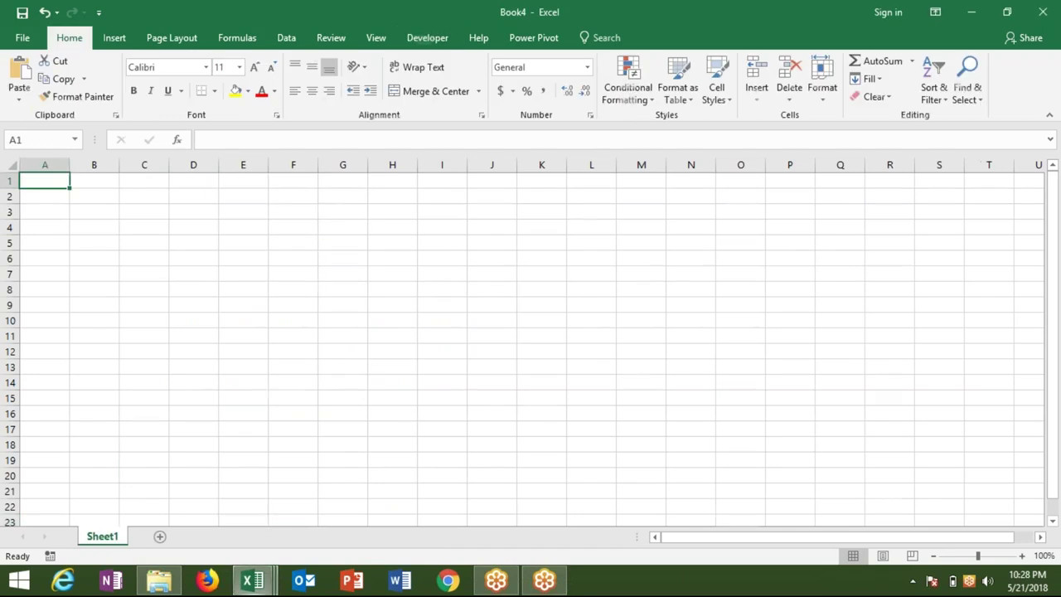
pyautogui.hotkey('ctrl', 'w')
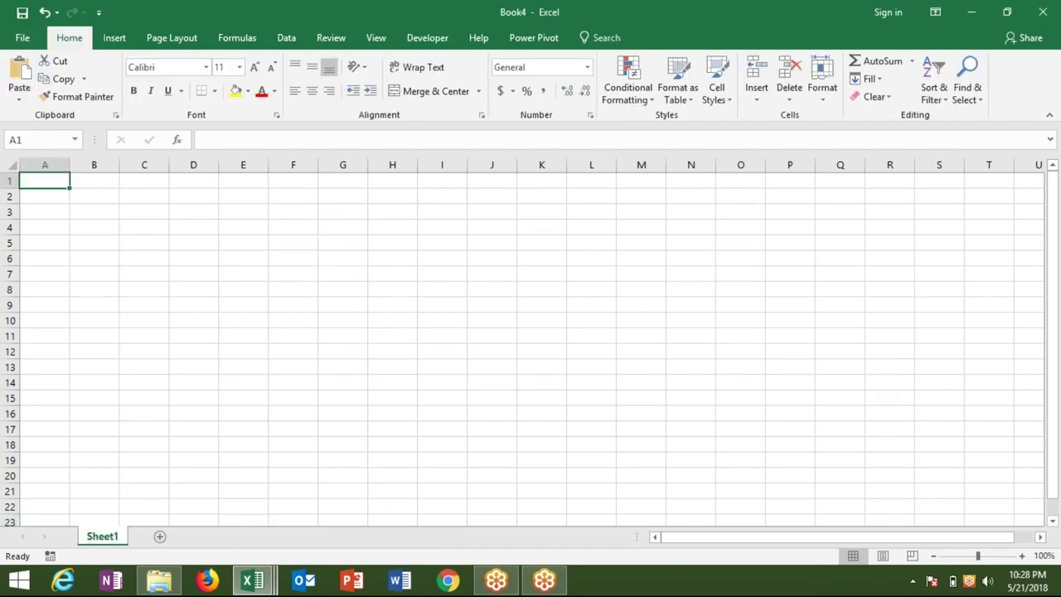
pyautogui.moveTo(253, 581)
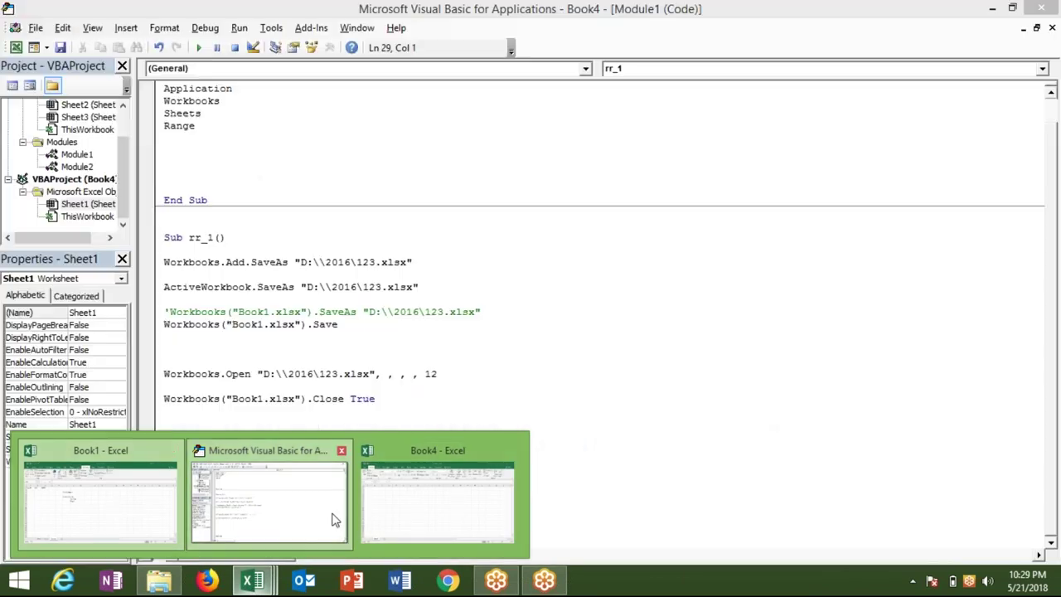
pyautogui.click(335, 517)
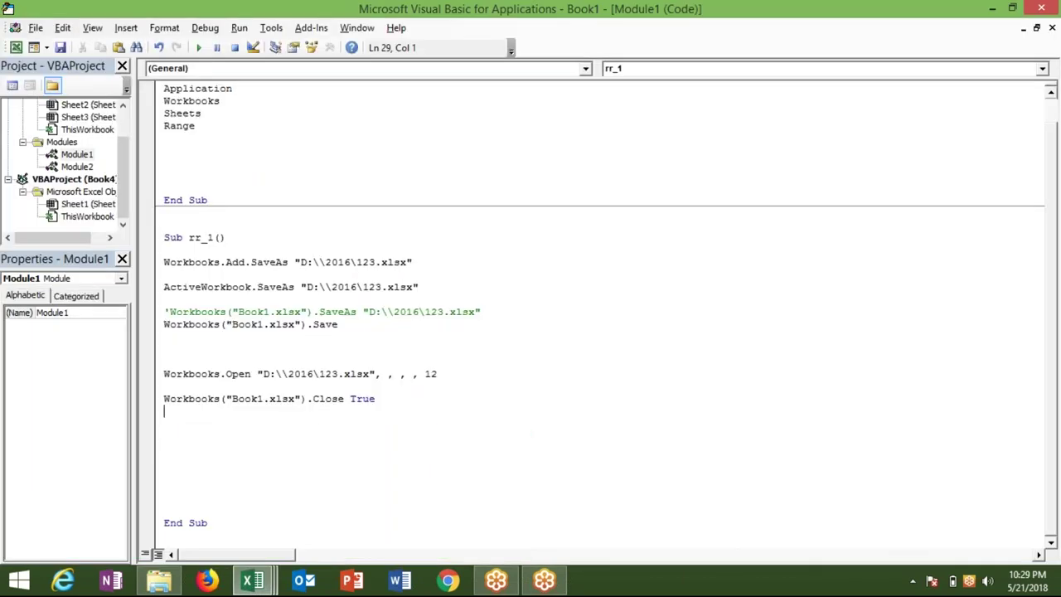
# - Add a Workbooks("Book1.xlsx").Activate line to rr_1
pyautogui.write('w')
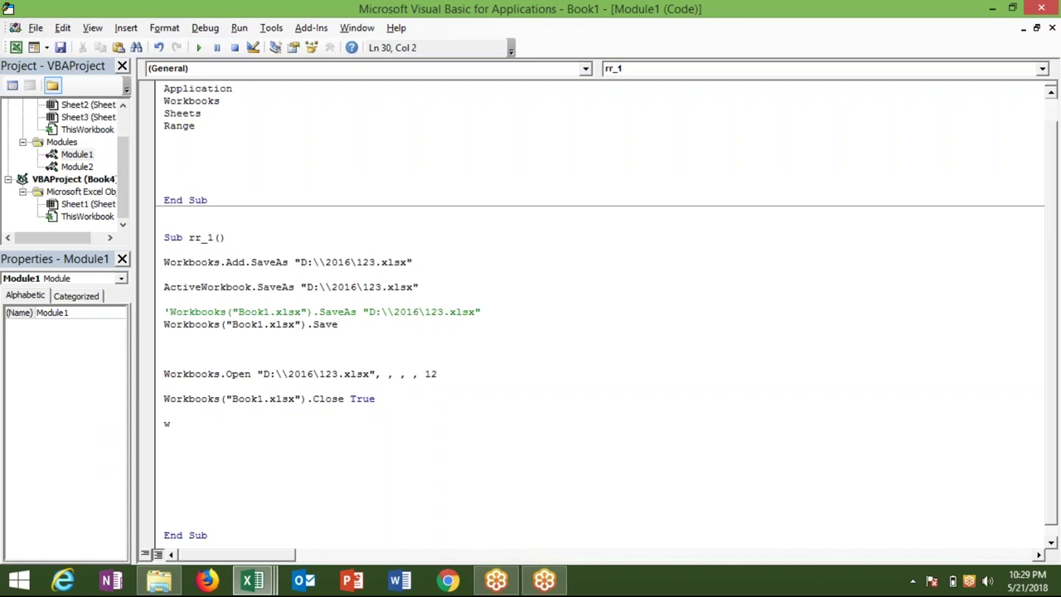
pyautogui.write('or')
pyautogui.write('kbooks(')
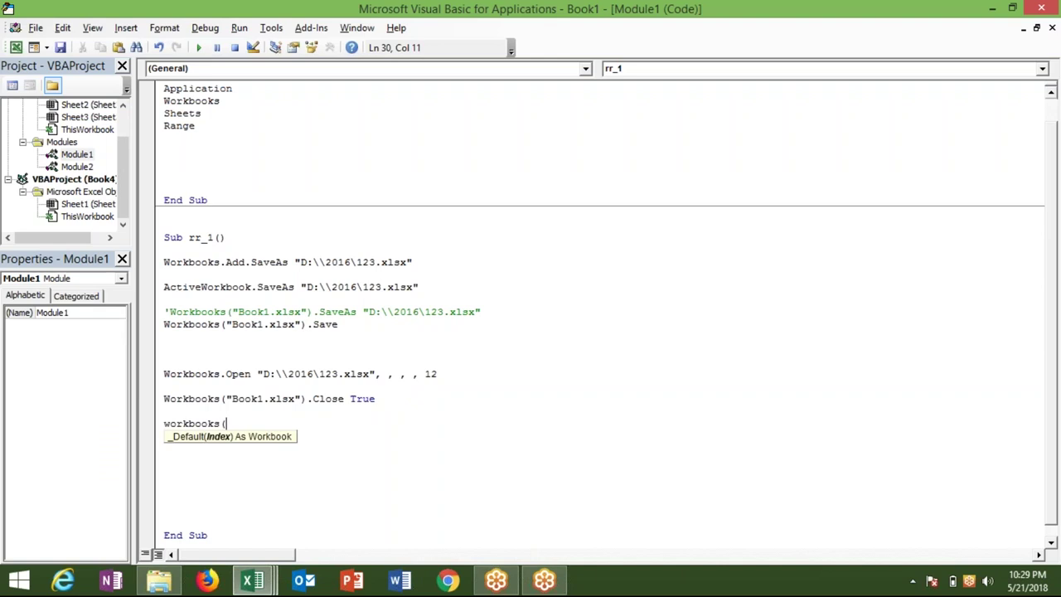
pyautogui.write('"Book')
pyautogui.write('1.xlsx")')
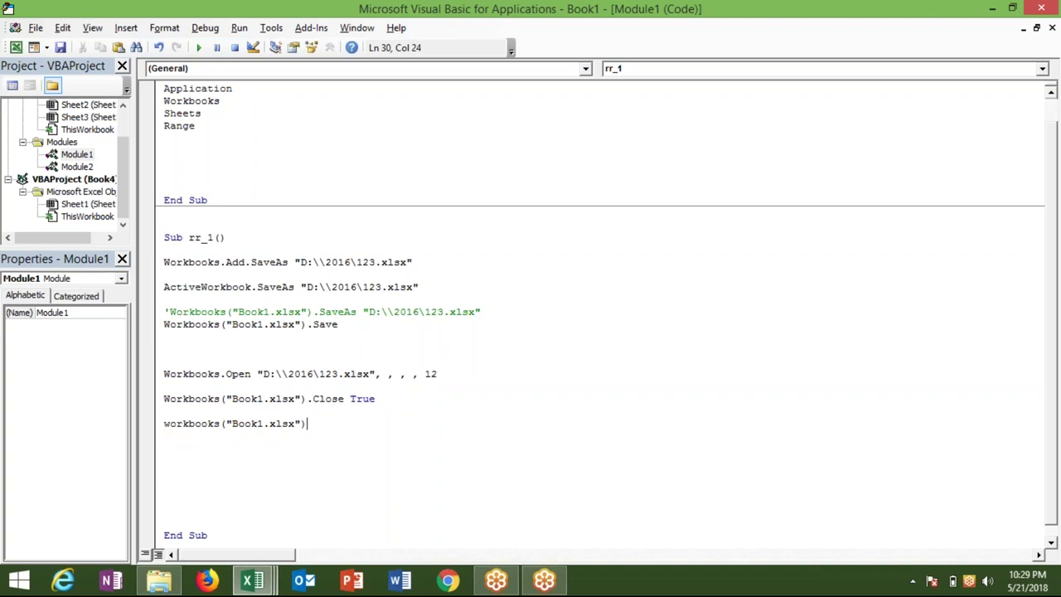
pyautogui.write('.a')
pyautogui.press('Down')
pyautogui.press('Down')
pyautogui.press('Return')
pyautogui.press('Return')
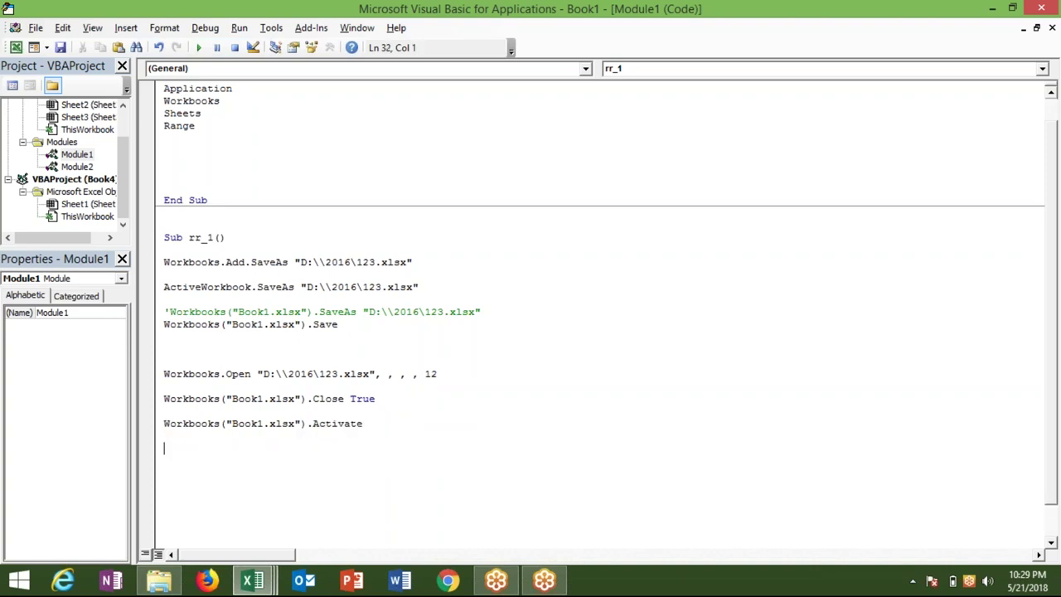
# - Add a Windows(1).Activate line, then switch back to Excel
pyautogui.write('w')
pyautogui.write('indowa')
pyautogui.press('BackSpace')
pyautogui.write('a')
pyautogui.press('BackSpace')
pyautogui.write('s(boo')
pyautogui.press('BackSpace')
pyautogui.press('BackSpace')
pyautogui.press('BackSpace')
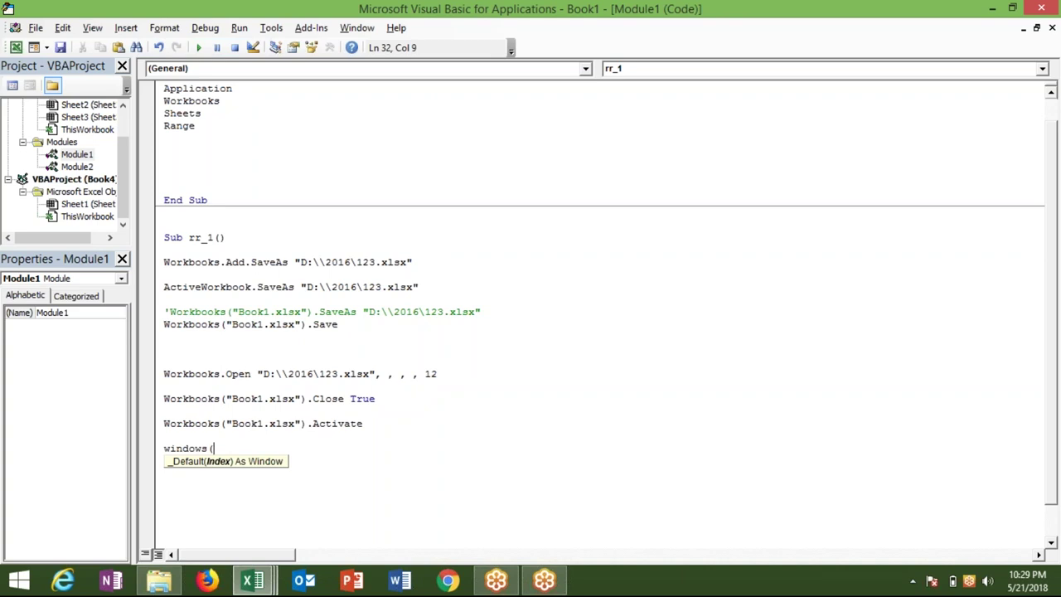
pyautogui.write('1')
pyautogui.write(').')
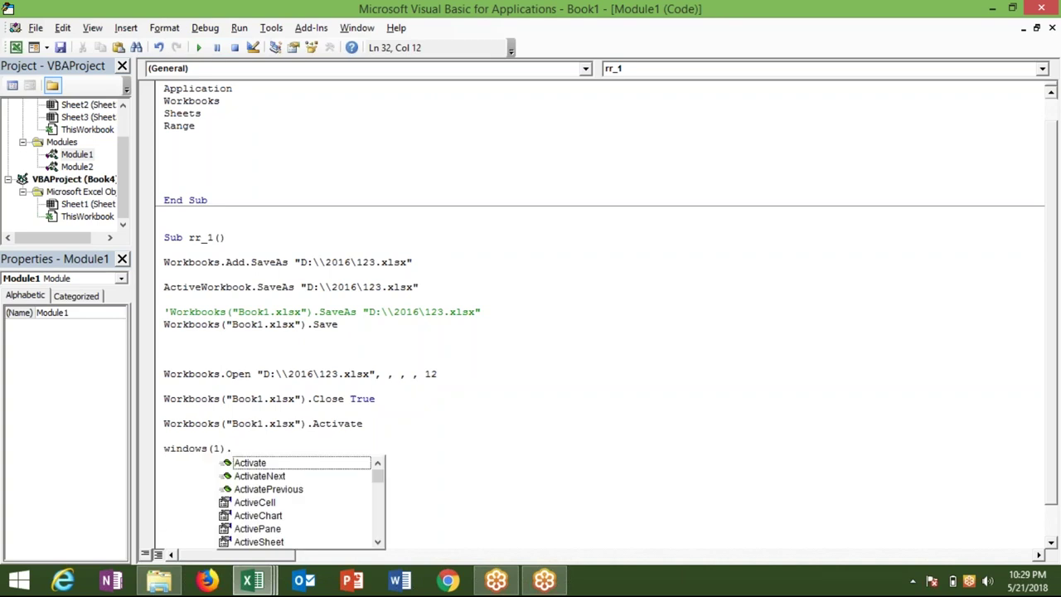
pyautogui.press('Return')
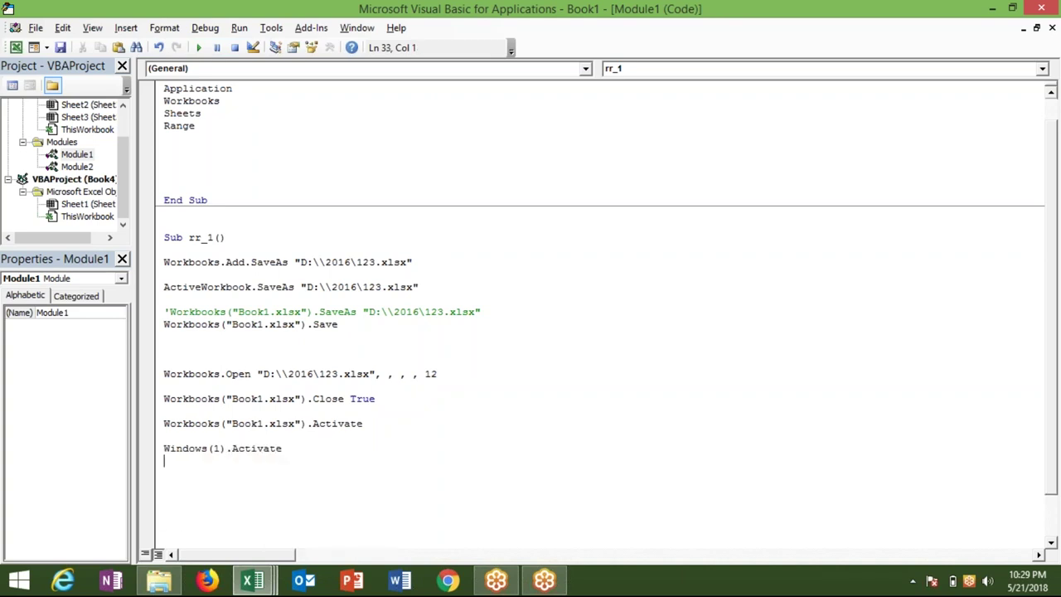
pyautogui.hotkey('alt', 'F11')
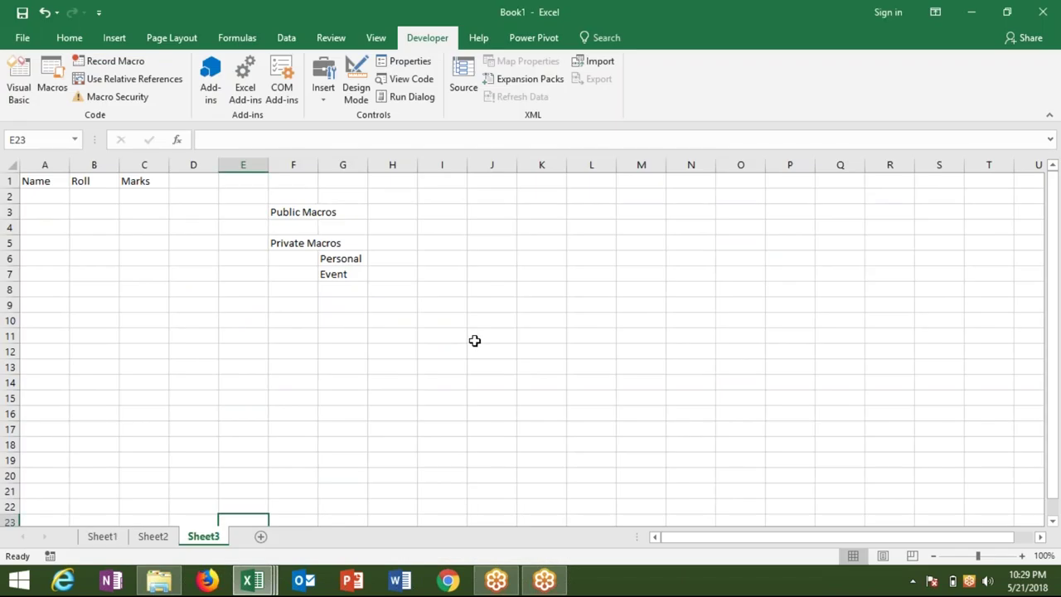
# - Switch to Book4 via View > Switch Windows, back to Book1, then return to the VBA editor
pyautogui.click(385, 46)
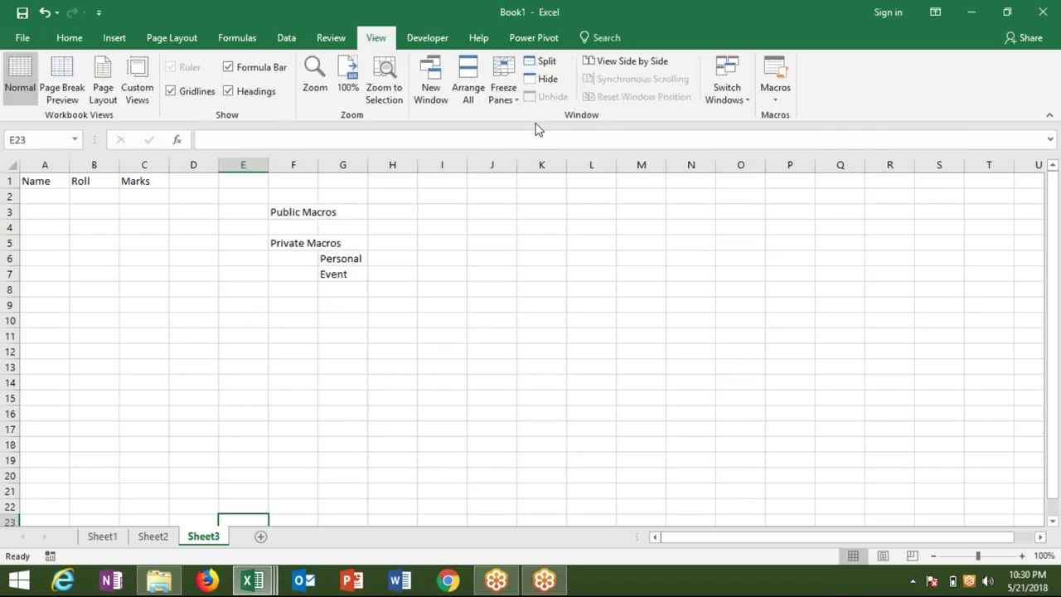
pyautogui.click(742, 98)
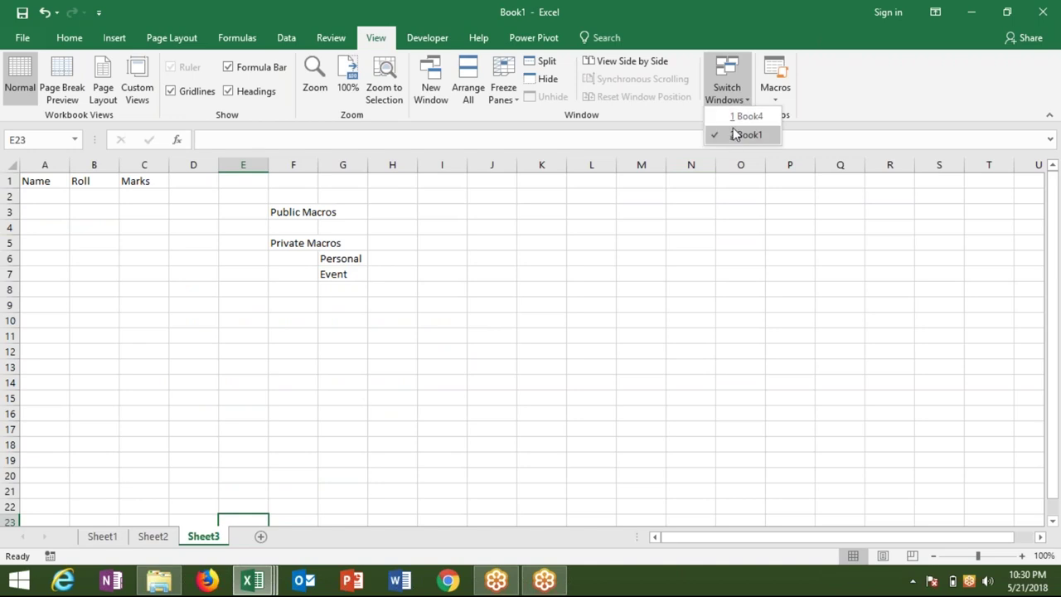
pyautogui.click(736, 121)
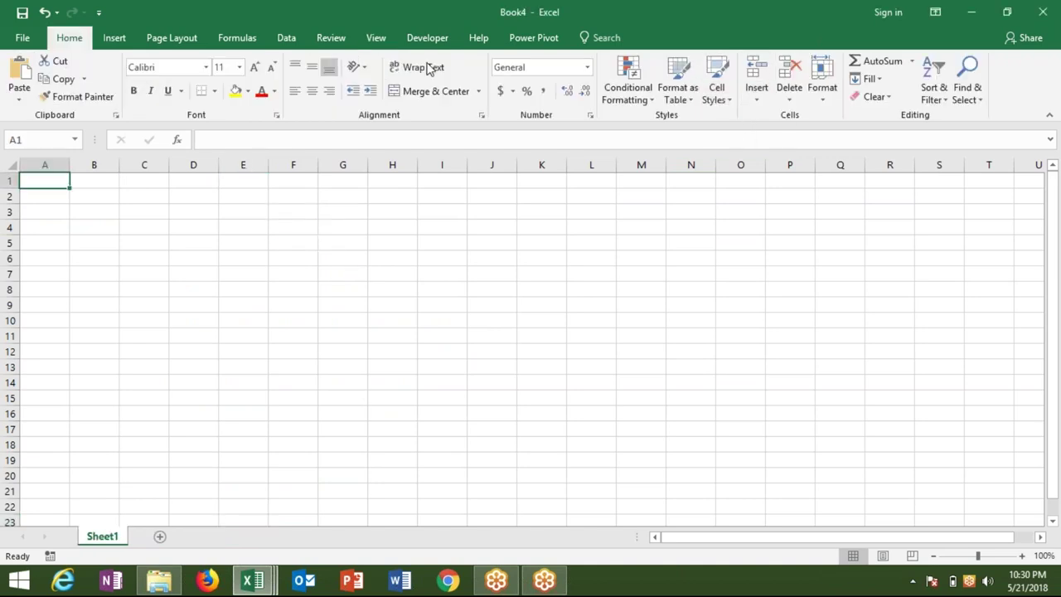
pyautogui.hotkey('ctrl', 'Tab')
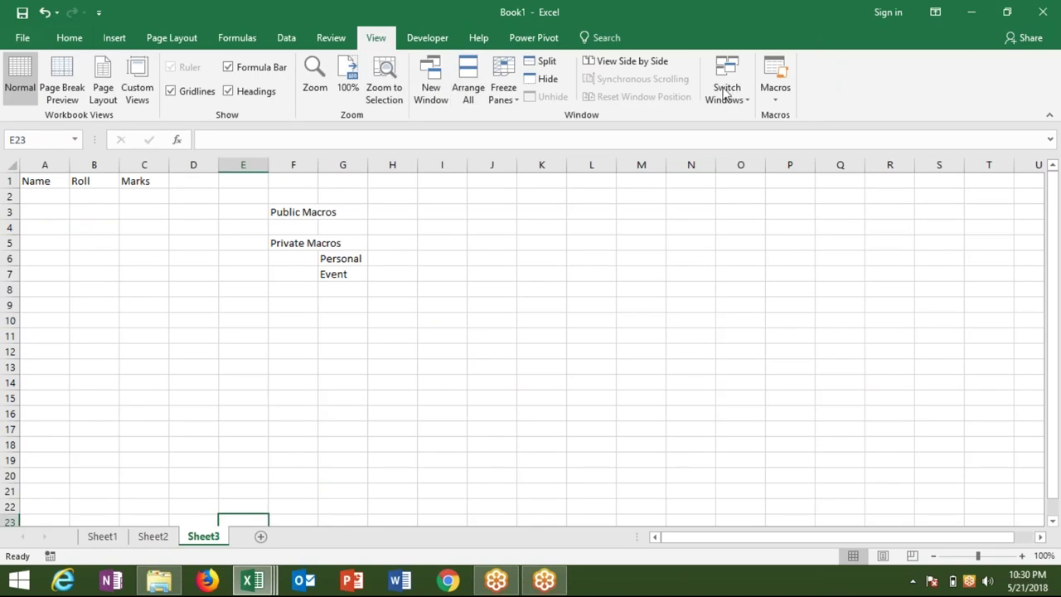
pyautogui.click(730, 99)
pyautogui.click(391, 436)
pyautogui.moveTo(255, 586)
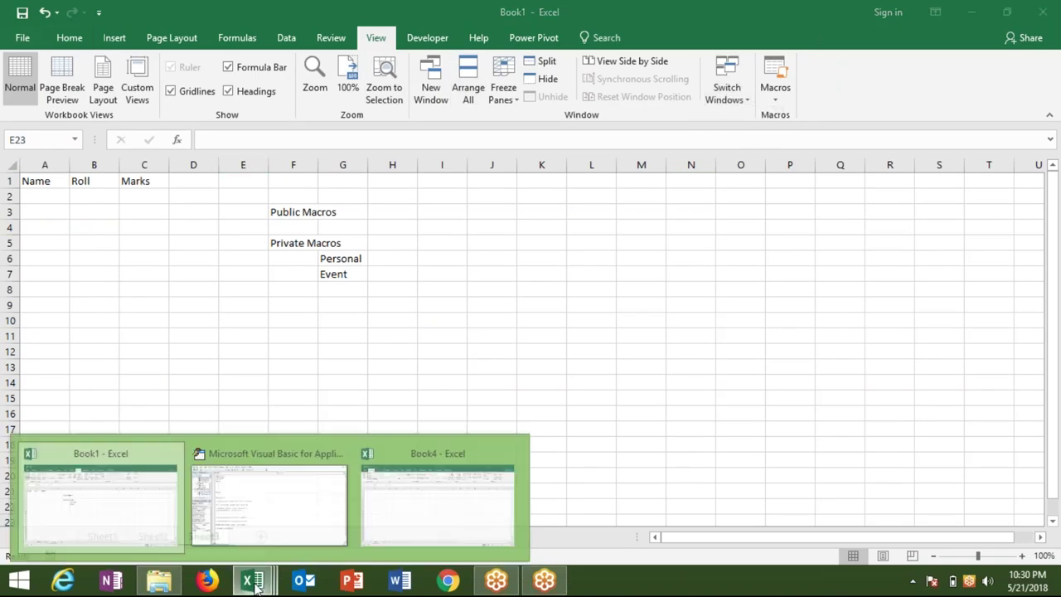
pyautogui.click(296, 531)
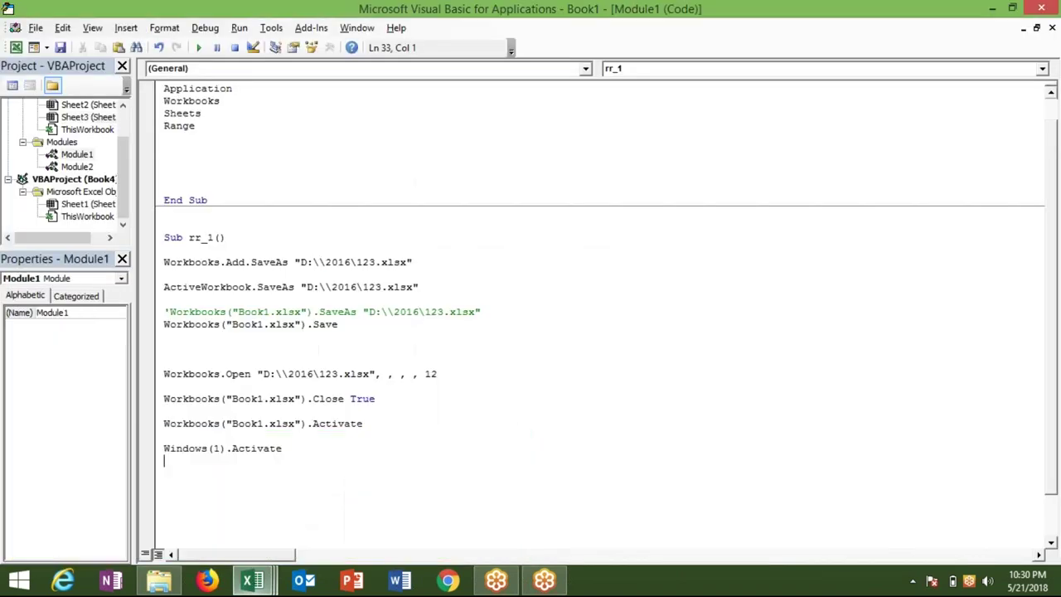
# - Add blank lines below Windows(1).Activate, briefly toggling a breakpoint on the Activate line
pyautogui.click(147, 425)
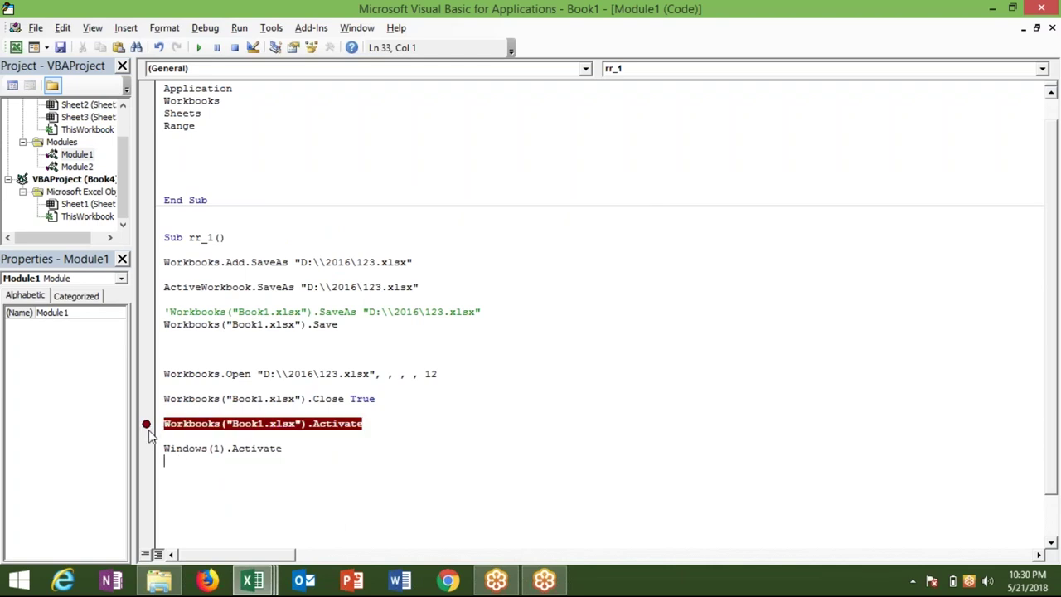
pyautogui.click(147, 426)
pyautogui.press('Return')
pyautogui.press('Return')
pyautogui.press('Return')
pyautogui.press('Return')
pyautogui.press('Return')
pyautogui.press('Return')
pyautogui.press('Return')
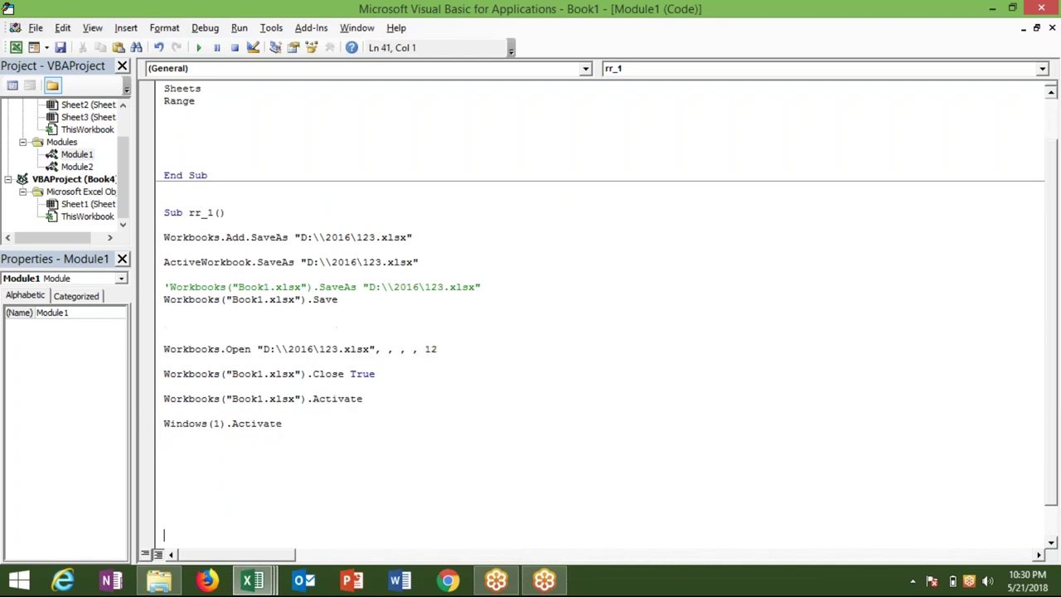
pyautogui.press('BackSpace')
pyautogui.press('BackSpace')
pyautogui.press('BackSpace')
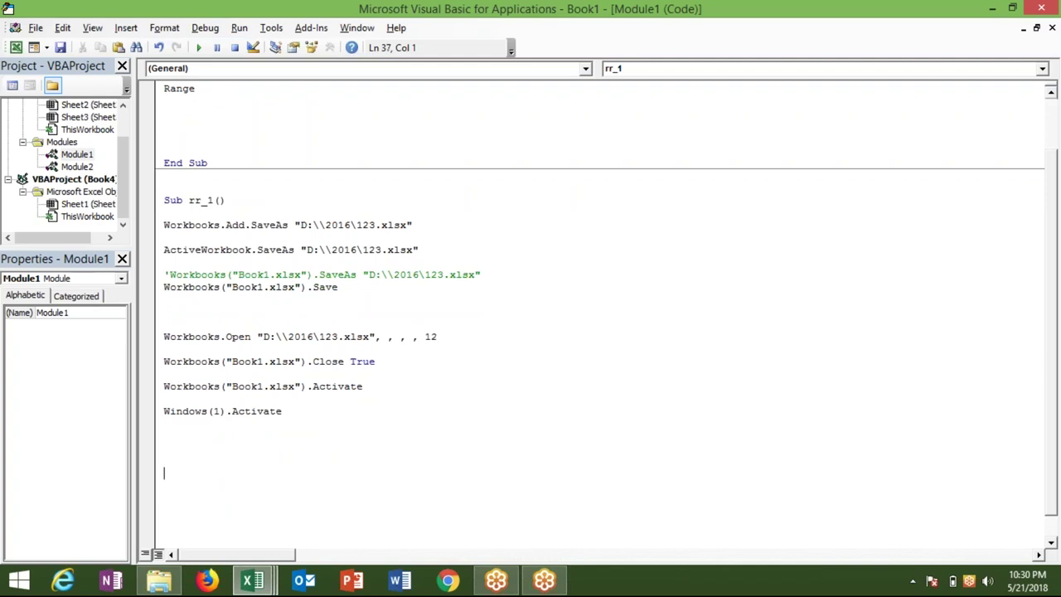
pyautogui.click(423, 253)
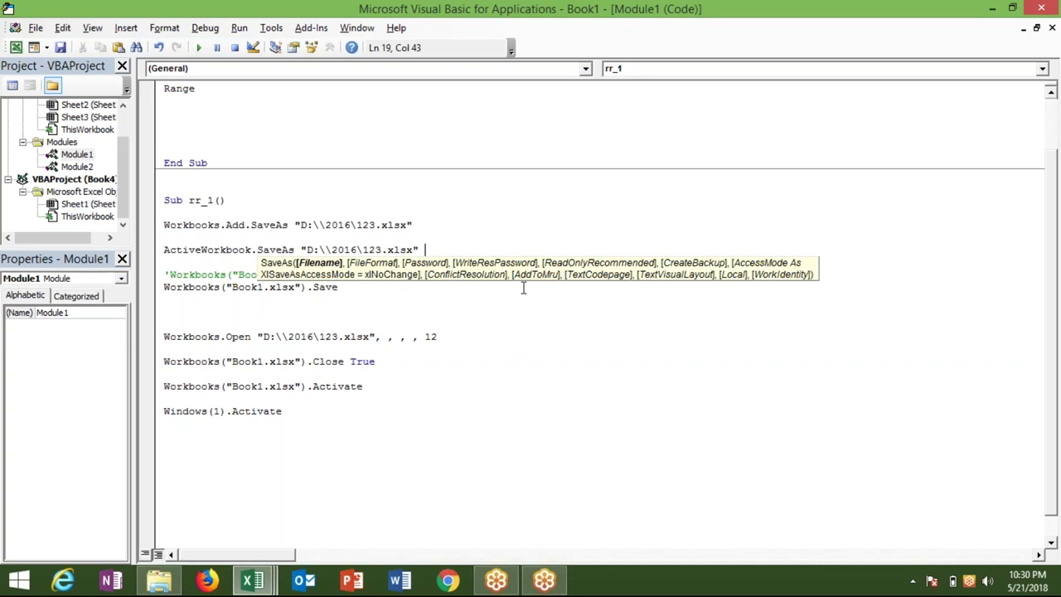
pyautogui.click(181, 460)
pyautogui.click(178, 439)
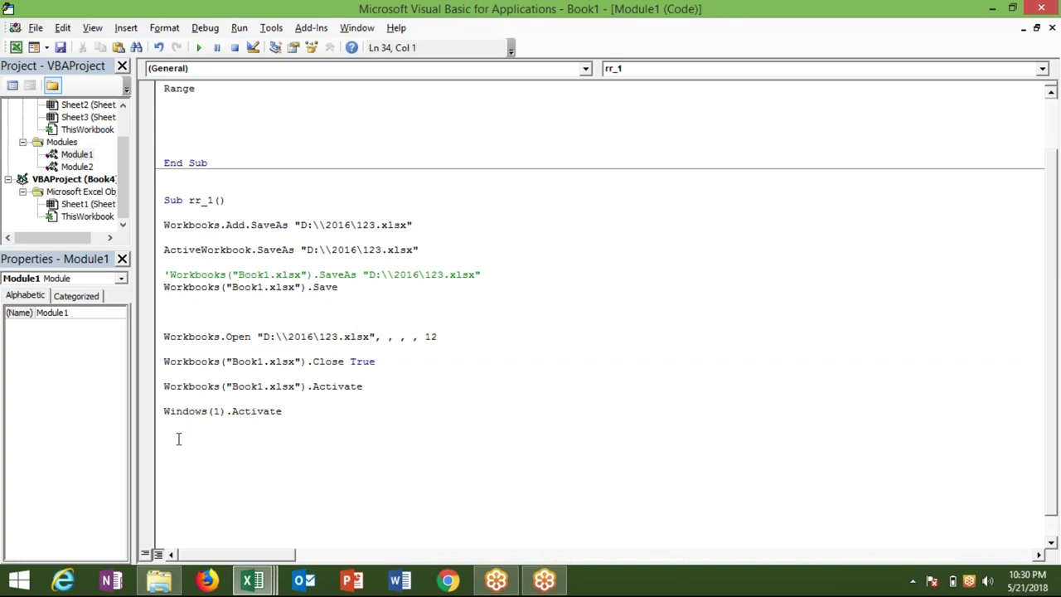
# - Add an ActiveWorkbook.Protect line with a password, then switch back to Excel
pyautogui.write('activewo')
pyautogui.write('rkbook.pro')
pyautogui.press('Tab')
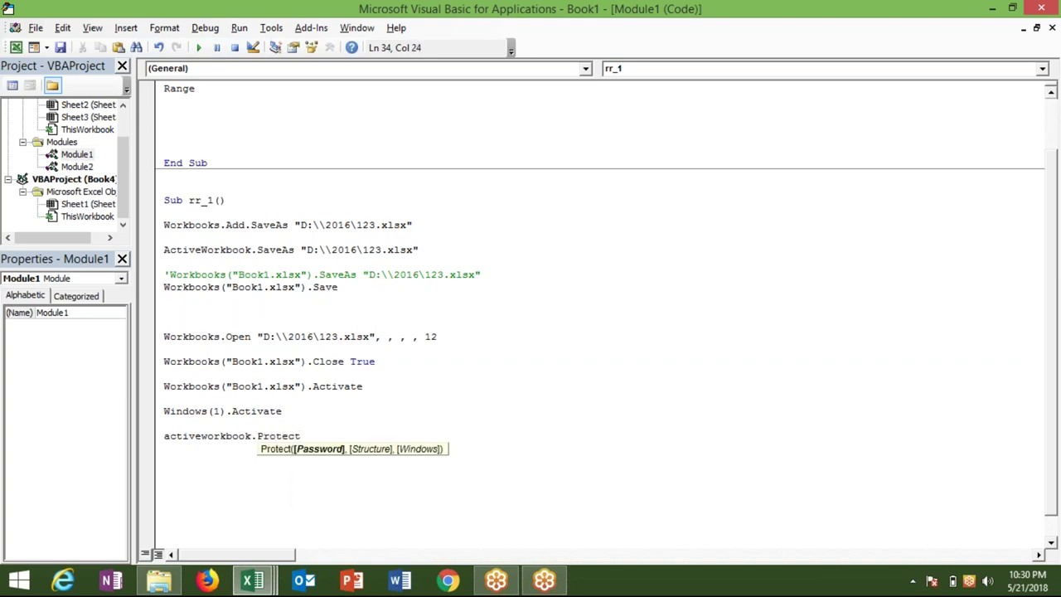
pyautogui.press('Return')
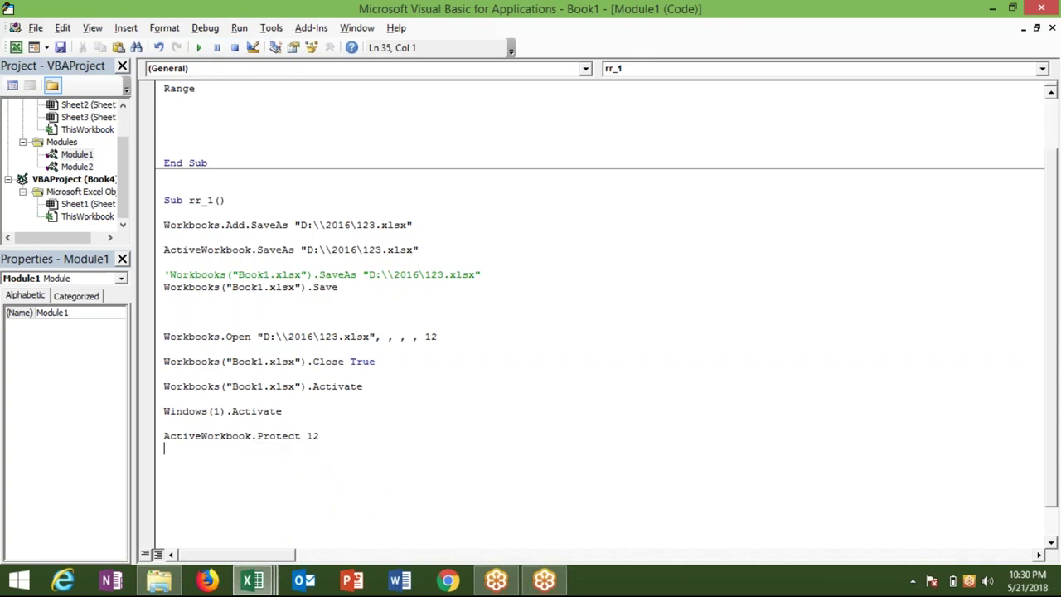
pyautogui.hotkey('alt', 'F11')
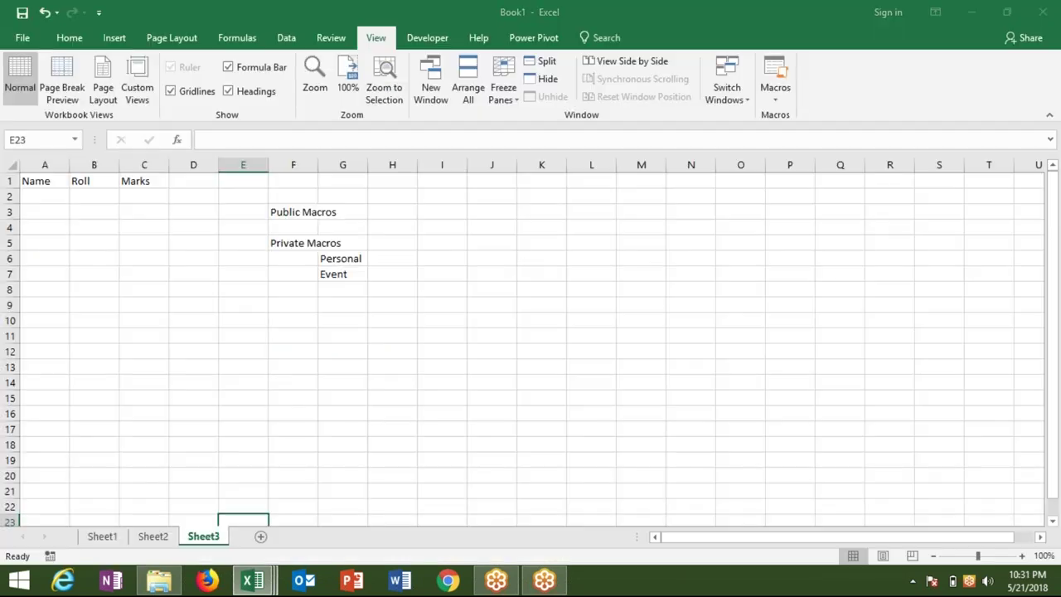
# - View the Review > Protect Workbook structure dialog, cancel it, and select the Protect line in VBA
pyautogui.click(330, 37)
pyautogui.click(602, 95)
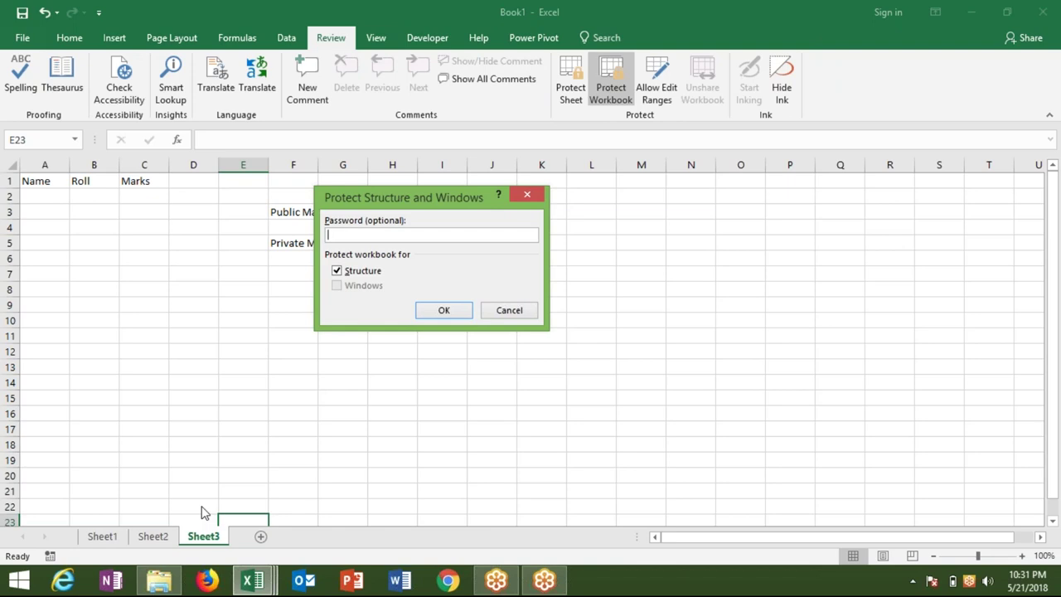
pyautogui.press('Escape')
pyautogui.hotkey('alt', 'F11')
pyautogui.hotkey('shift', 'Down')
pyautogui.hotkey('ctrl', 'c')
pyautogui.press('Escape')
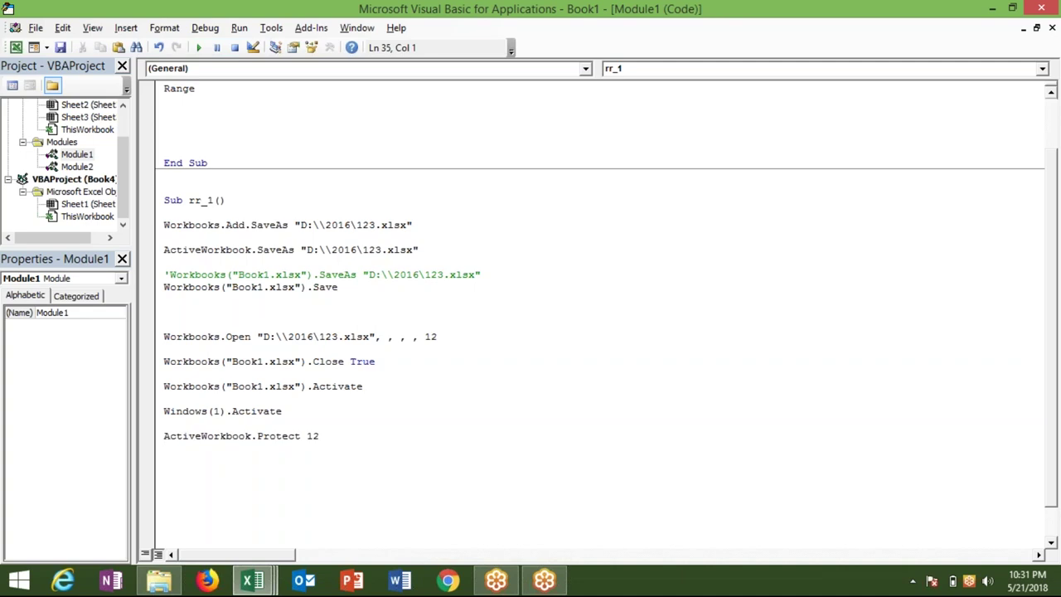
# - Duplicate the Protect line and change it to ActiveWorkbook.Unprotect
pyautogui.hotkey('ctrl', 'v')
pyautogui.moveTo(300, 448); pyautogui.dragTo(257, 448)
pyautogui.press('BackSpace')
pyautogui.write('.un')
pyautogui.press('BackSpace')
pyautogui.press('BackSpace')
pyautogui.press('BackSpace')
pyautogui.press('BackSpace')
pyautogui.write('.un')
pyautogui.press('Tab')
pyautogui.press('Down')
pyautogui.press('Down')
pyautogui.press('Down')
pyautogui.press('Down')
pyautogui.press('Down')
pyautogui.press('Down')
pyautogui.press('Up')
pyautogui.press('Up')
pyautogui.press('Up')
pyautogui.press('Up')
pyautogui.press('Up')
pyautogui.press('Down')
pyautogui.write('active')
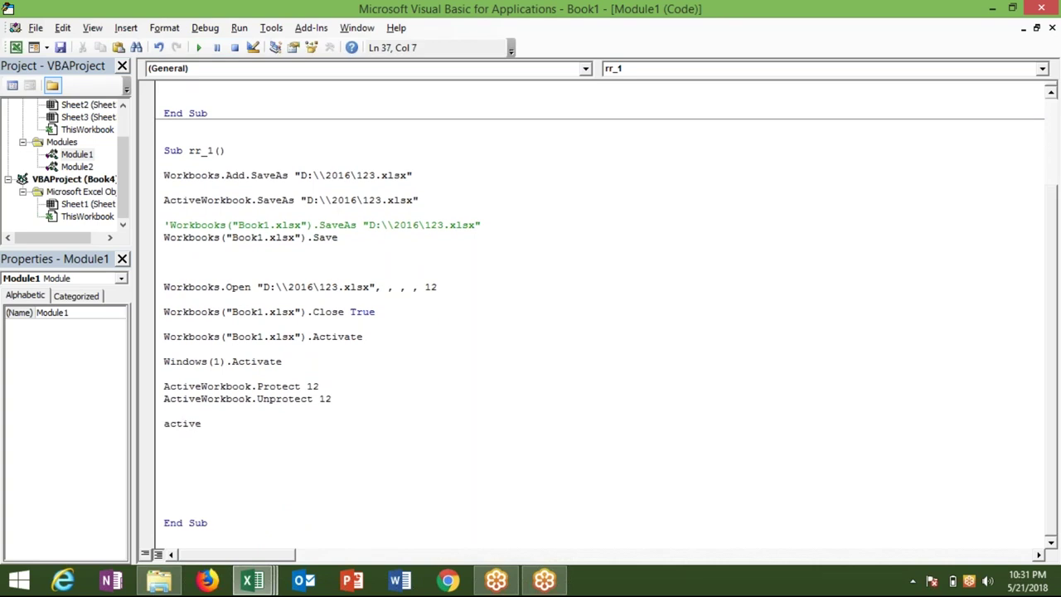
pyautogui.write('workbooks.')
pyautogui.press('BackSpace')
pyautogui.press('BackSpace')
pyautogui.write('.p')
pyautogui.press('Down')
pyautogui.press('Tab')
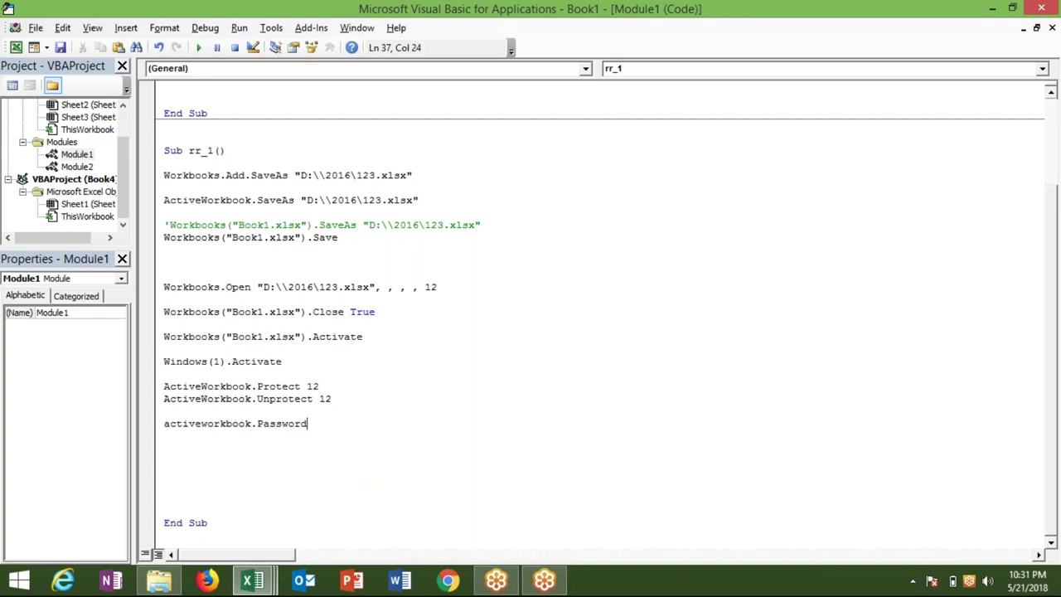
pyautogui.press('Return')
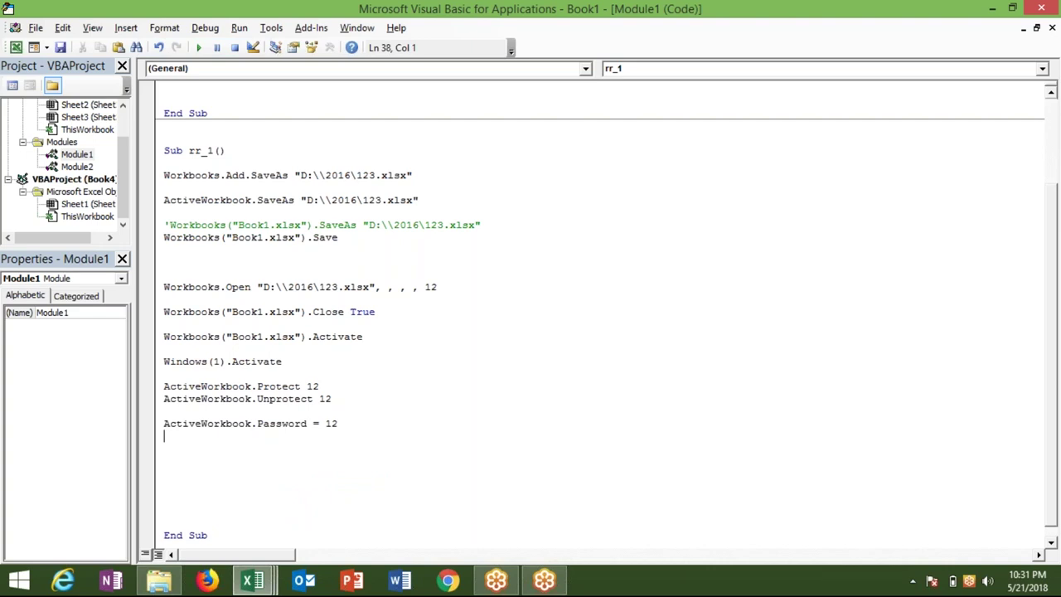
pyautogui.hotkey('alt', 'Tab')
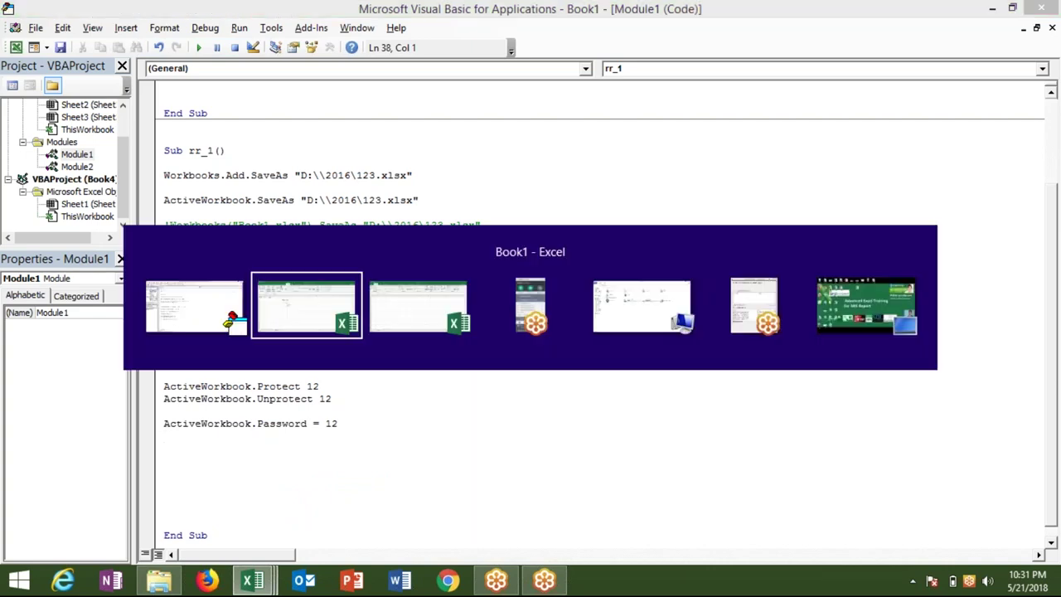
pyautogui.click(23, 40)
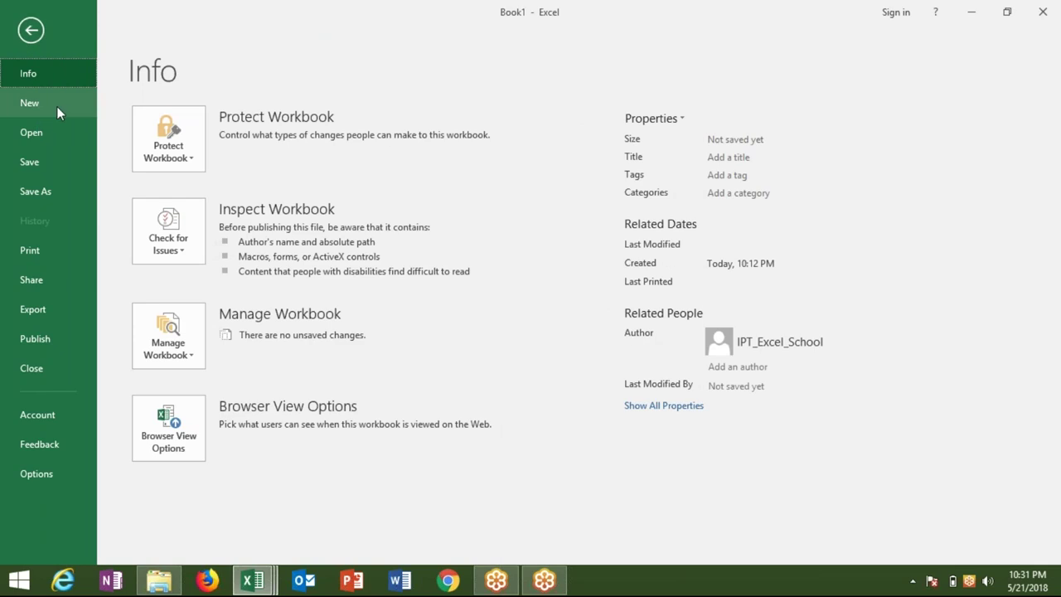
# - Open Protect Workbook > Encrypt with Password, cancel without a password, and return to the VBA editor
pyautogui.click(184, 166)
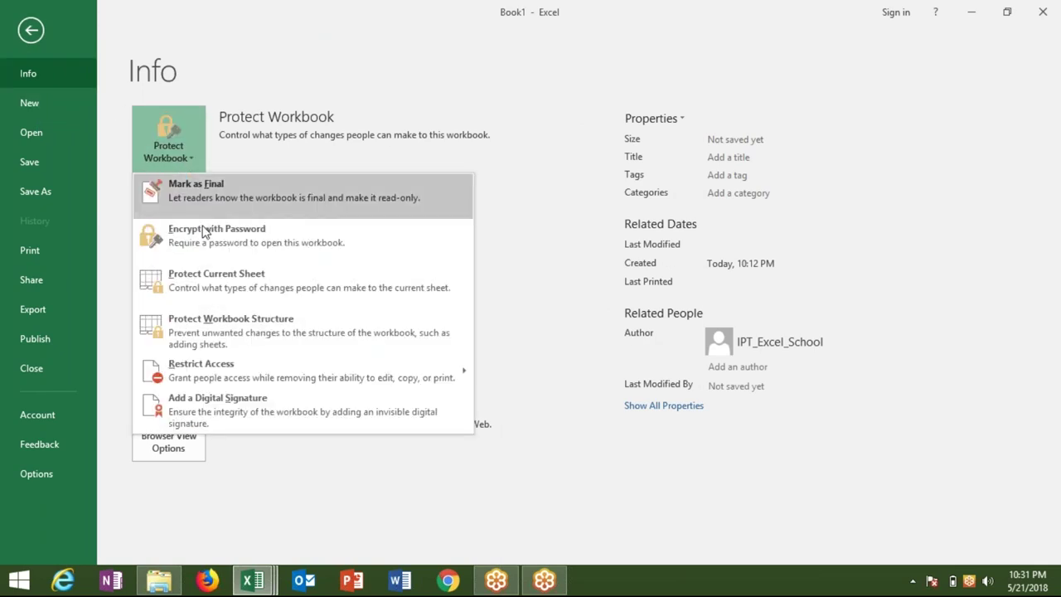
pyautogui.click(207, 238)
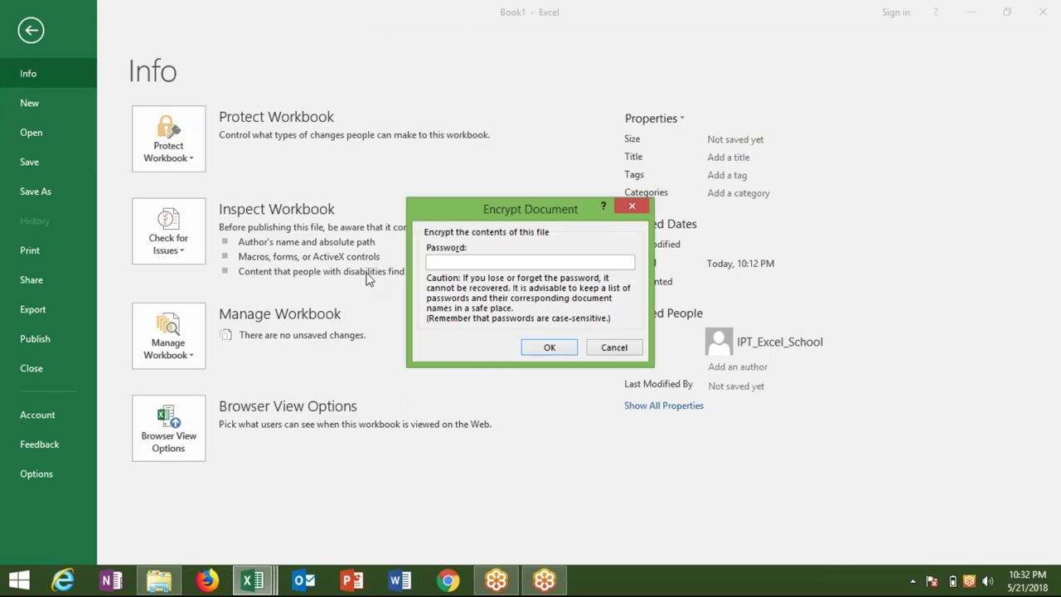
pyautogui.press('Escape')
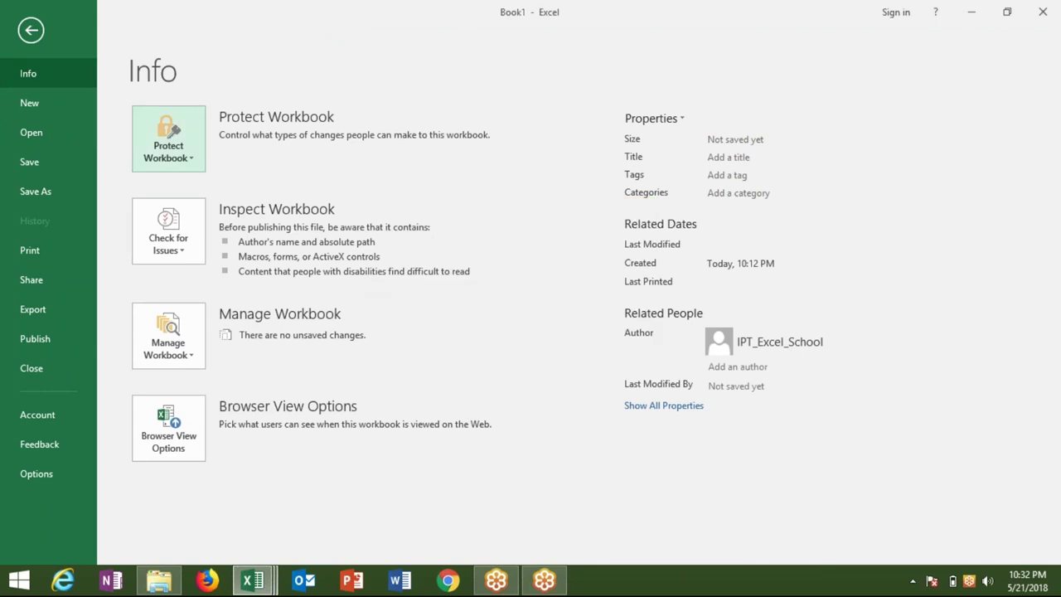
pyautogui.press('Escape')
pyautogui.hotkey('alt', 'F11')
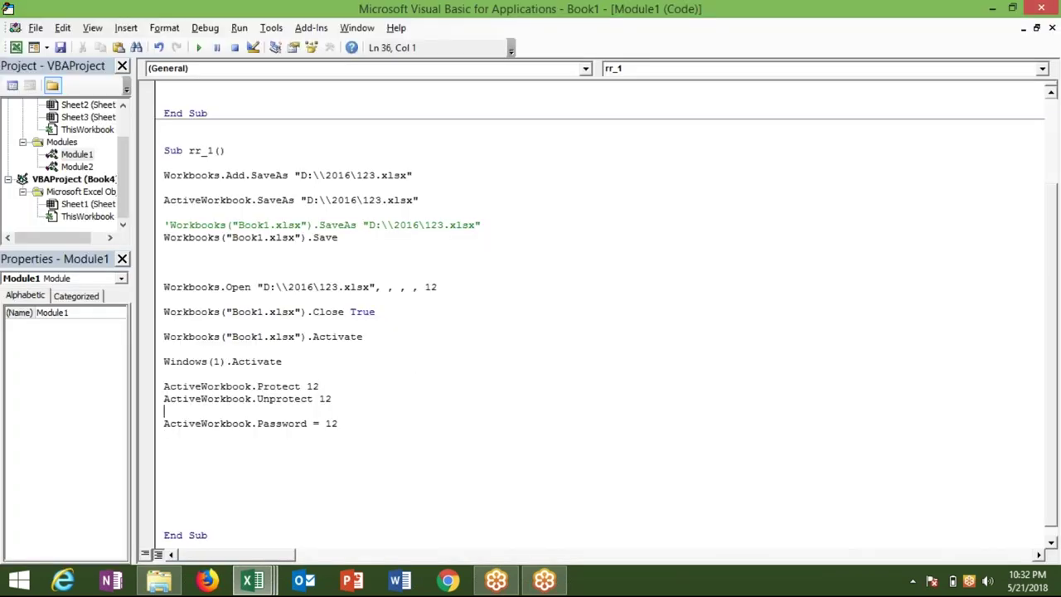
# - Select and inspect the workbook statements, highlighting ActiveWorkbook on the Protect line
pyautogui.hotkey('shift', 'Up')
pyautogui.hotkey('shift', 'Up')
pyautogui.hotkey('shift', 'Up')
pyautogui.hotkey('shift', 'Up')
pyautogui.hotkey('shift', 'Up')
pyautogui.hotkey('shift', 'Up')
pyautogui.hotkey('shift', 'Up')
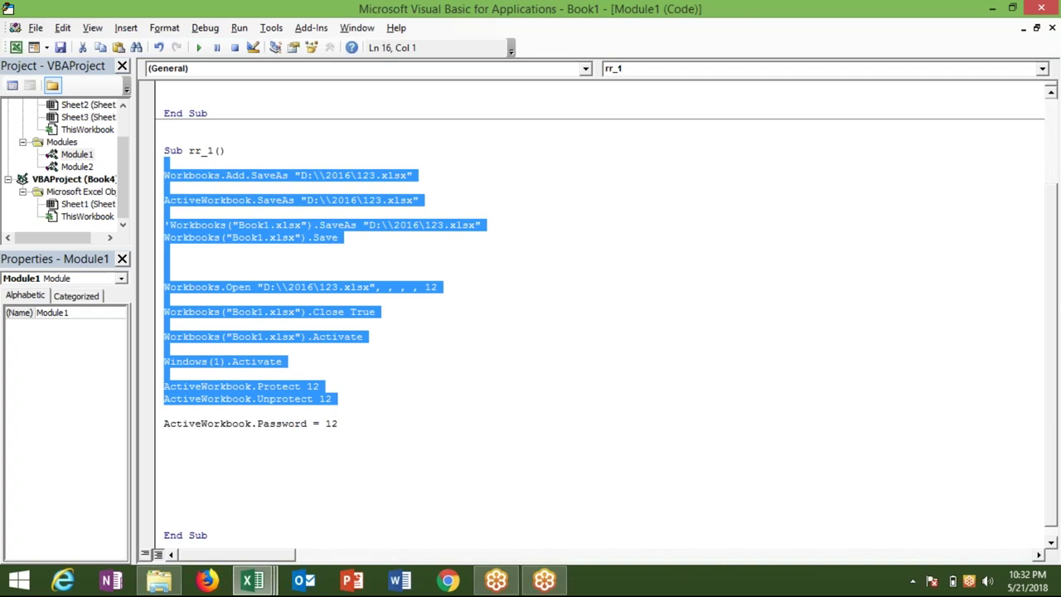
pyautogui.click(164, 423)
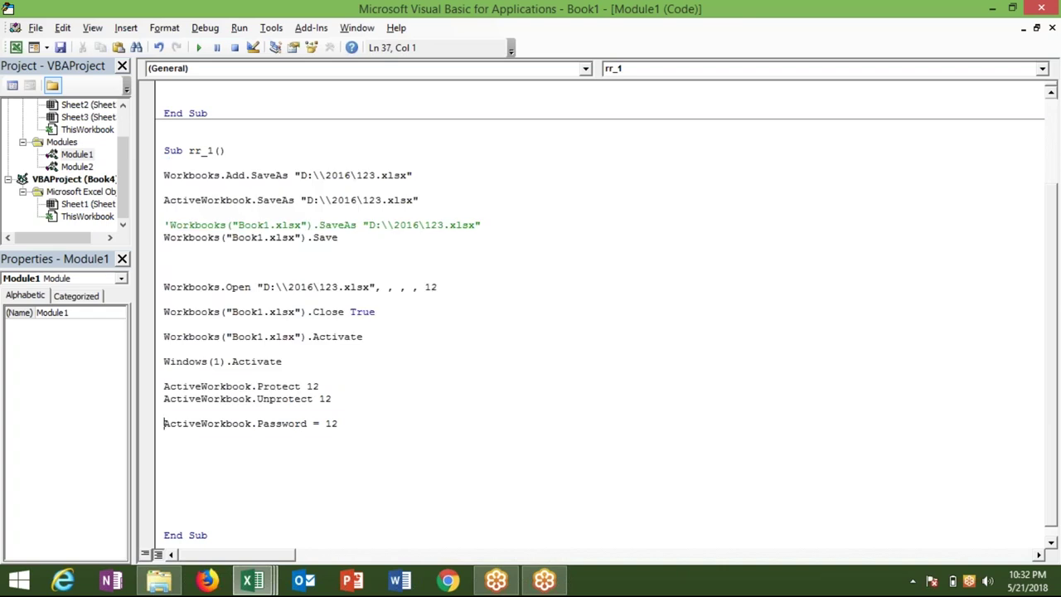
pyautogui.hotkey('shift', 'Down')
pyautogui.press('Up')
pyautogui.press('Up')
pyautogui.press('Up')
pyautogui.press('Up')
pyautogui.hotkey('shift', 'Right')
pyautogui.hotkey('shift', 'Right')
pyautogui.hotkey('shift', 'Right')
pyautogui.hotkey('shift', 'Right')
pyautogui.hotkey('shift', 'Right')
pyautogui.hotkey('shift', 'Right')
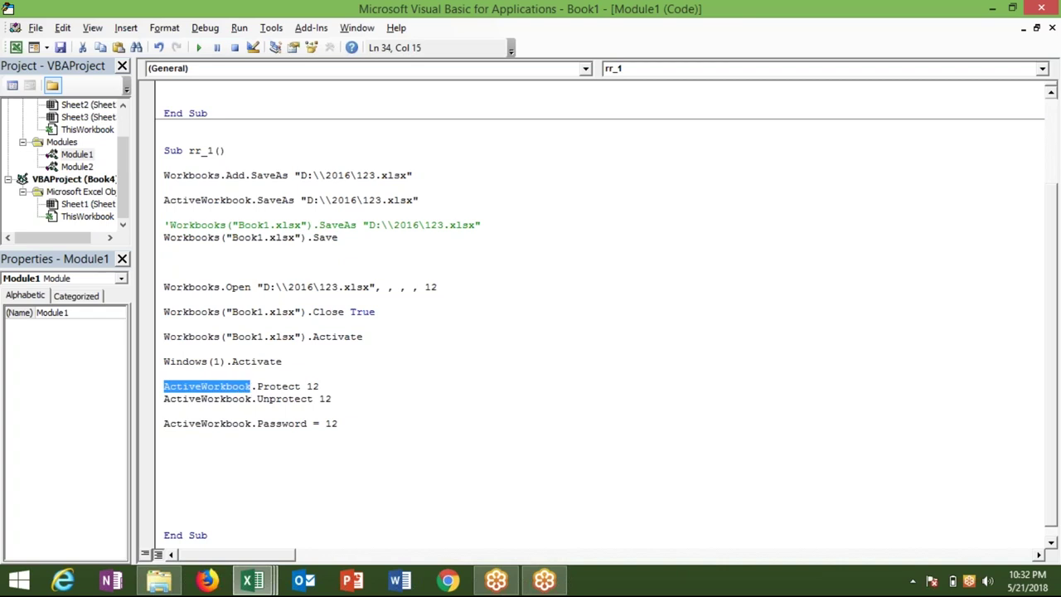
pyautogui.press('Right')
pyautogui.hotkey('shift', 'Right')
pyautogui.hotkey('shift', 'Right')
pyautogui.hotkey('shift', 'Right')
pyautogui.hotkey('shift', 'Right')
pyautogui.hotkey('shift', 'Right')
pyautogui.hotkey('shift', 'Right')
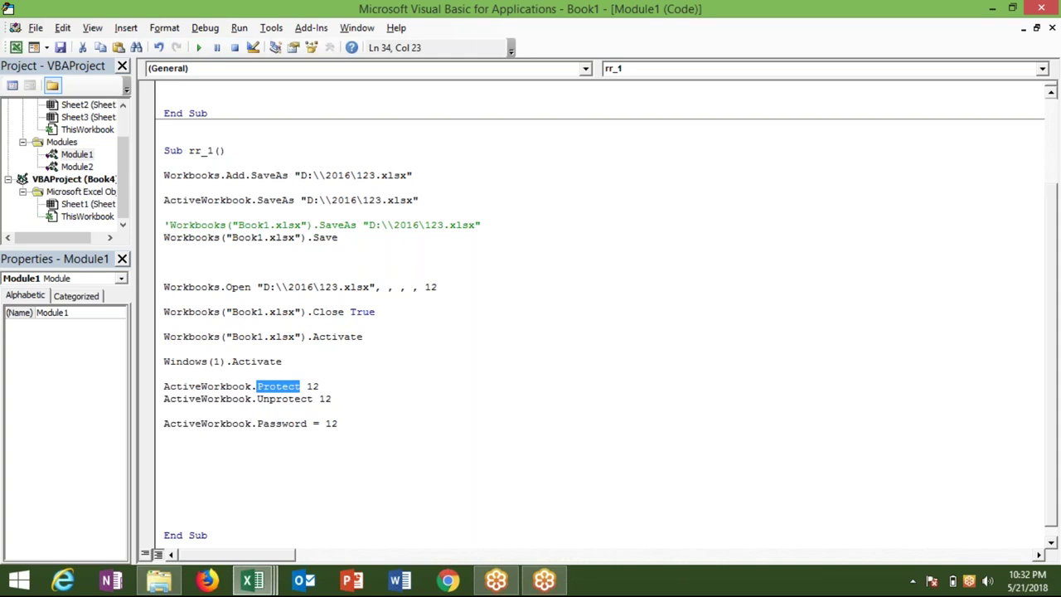
pyautogui.click(301, 387)
# - Move between the Protect, Unprotect and Password lines to inspect their method names
pyautogui.press('Up')
pyautogui.press('Down')
pyautogui.press('Down')
pyautogui.press('Down')
pyautogui.press('Down')
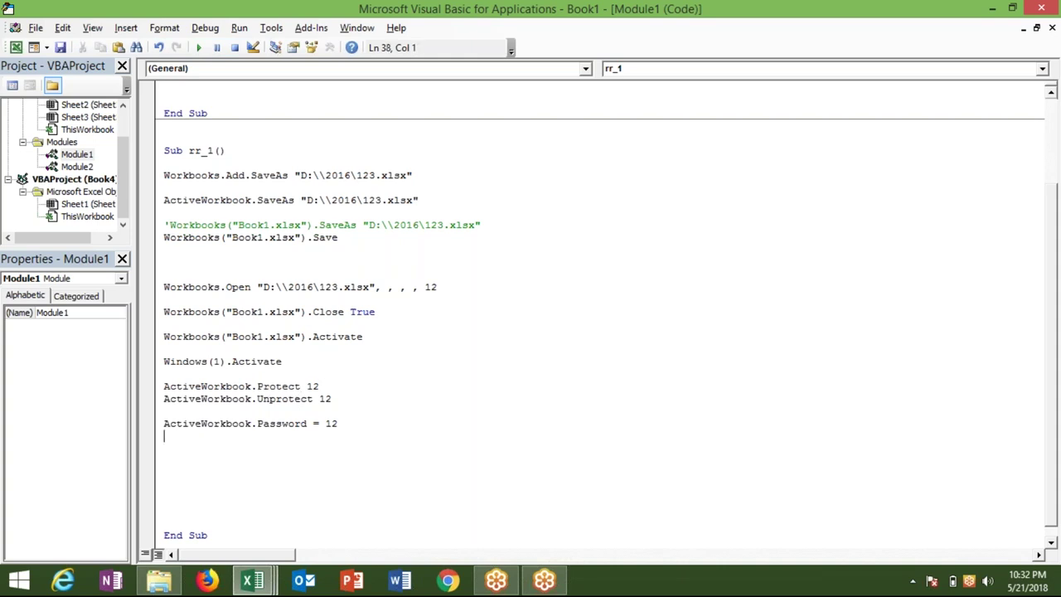
pyautogui.press('Up')
pyautogui.press('Up')
pyautogui.press('Up')
pyautogui.press('Right')
pyautogui.press('Right')
pyautogui.press('Down')
pyautogui.press('Down')
pyautogui.hotkey('shift', 'Left')
pyautogui.press('Up')
pyautogui.press('Up')
pyautogui.press('Up')
pyautogui.press('Left')
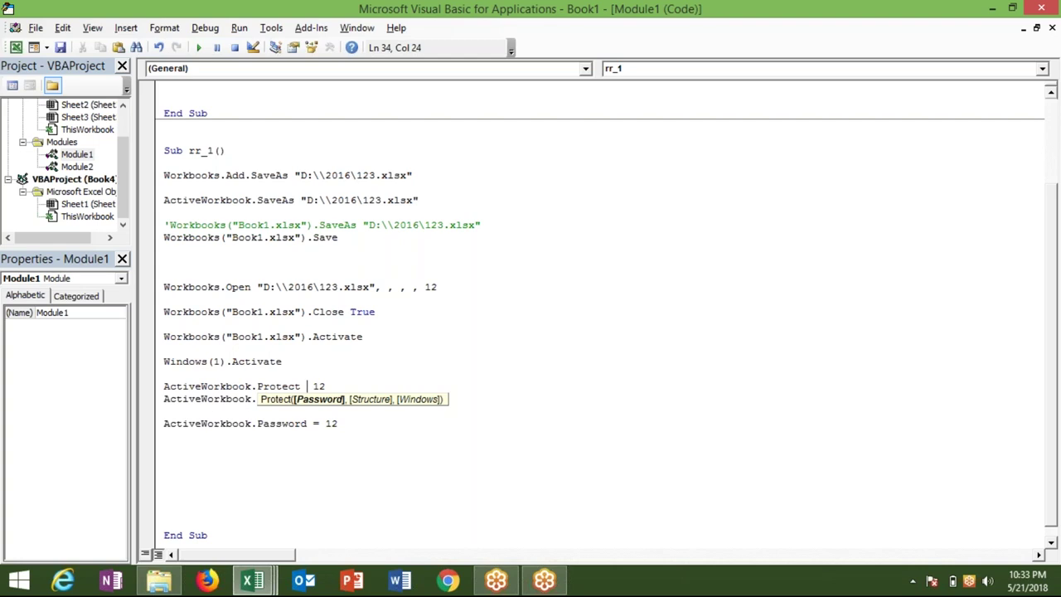
# - Type a period after ActiveWorkbook on the Password line to list its members
pyautogui.click(257, 399)
pyautogui.click(252, 424)
pyautogui.write(',')
pyautogui.press('BackSpace')
pyautogui.write('.')
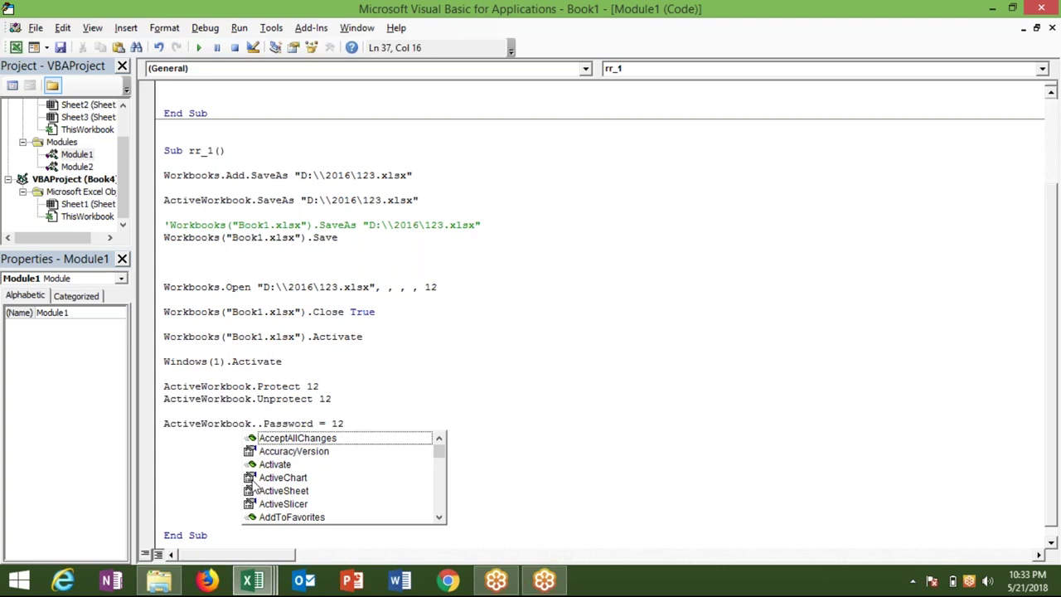
# - Remove the extra dot after ActiveWorkbook and start a trial ActiveWorkbook line below Password
pyautogui.press('BackSpace')
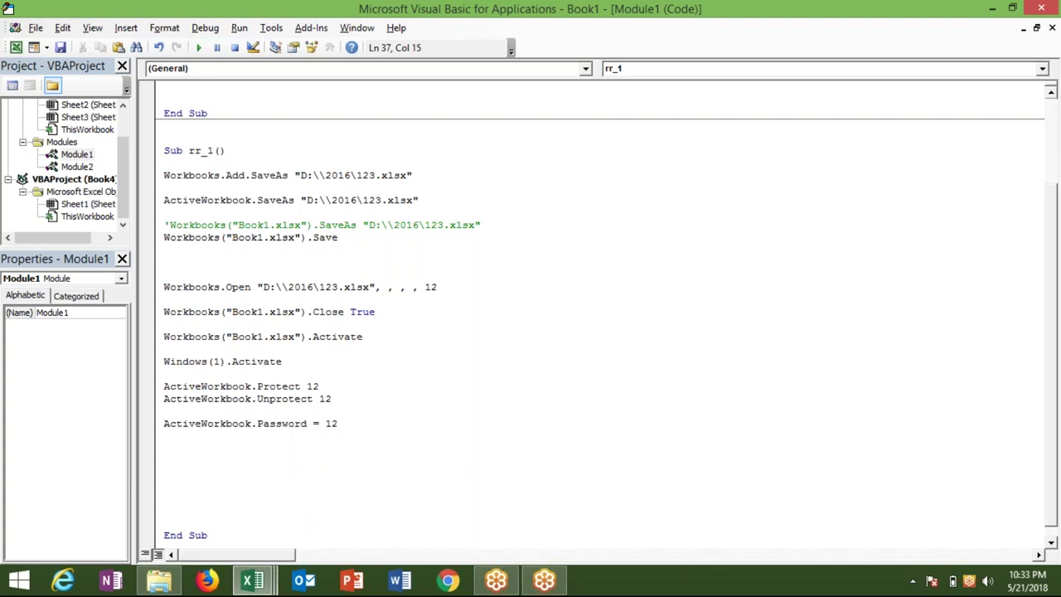
pyautogui.click(222, 483)
pyautogui.press('Up')
pyautogui.press('Up')
pyautogui.press('Up')
pyautogui.hotkey('ctrl', 'v')
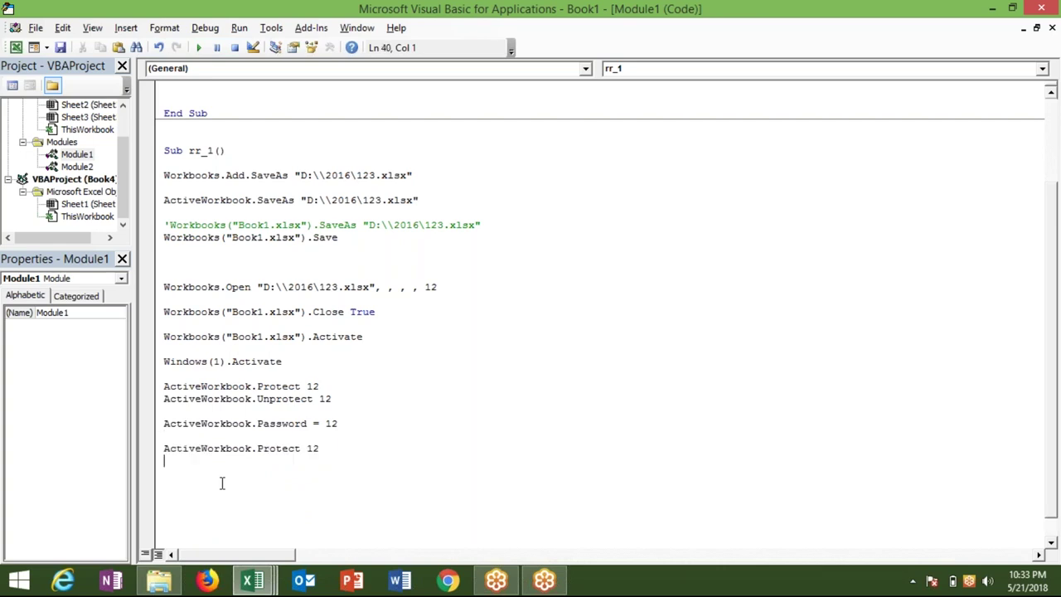
pyautogui.press('BackSpace')
pyautogui.press('BackSpace')
pyautogui.press('BackSpace')
pyautogui.press('BackSpace')
pyautogui.press('BackSpace')
pyautogui.press('BackSpace')
pyautogui.write('k,')
pyautogui.press('BackSpace')
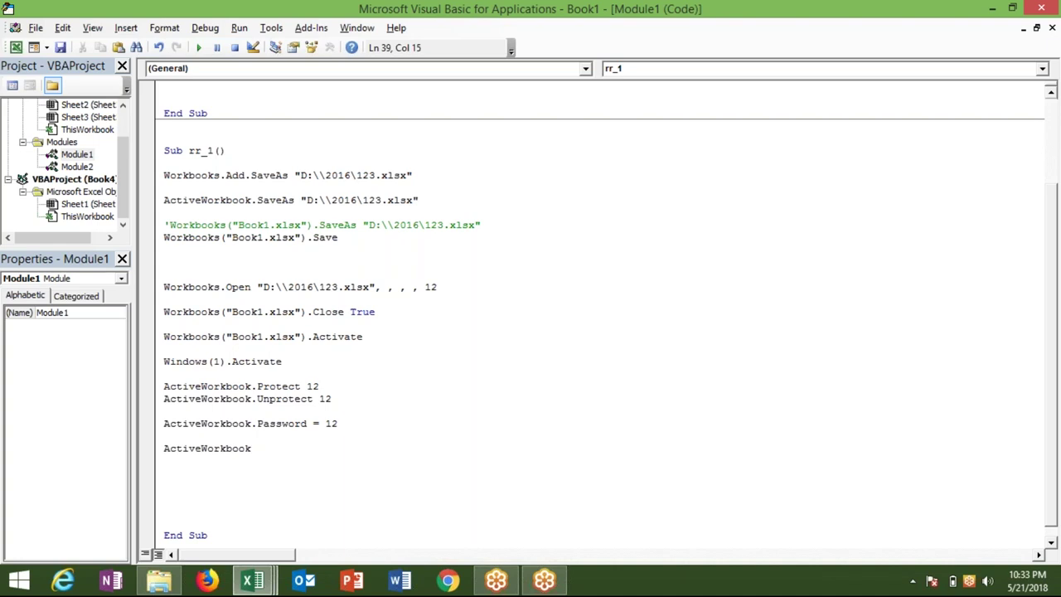
pyautogui.write('.h')
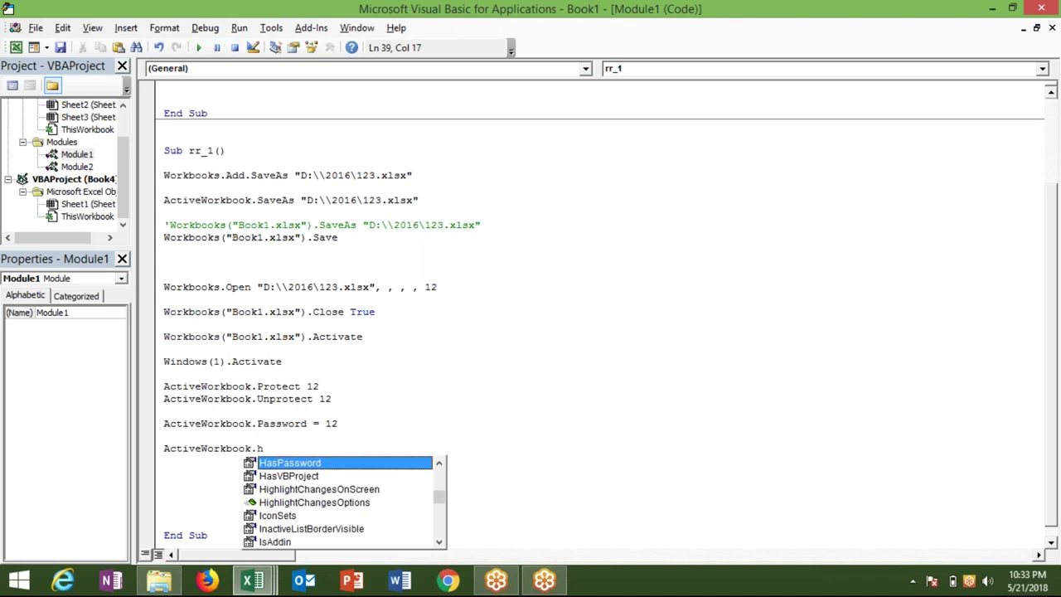
pyautogui.write('i')
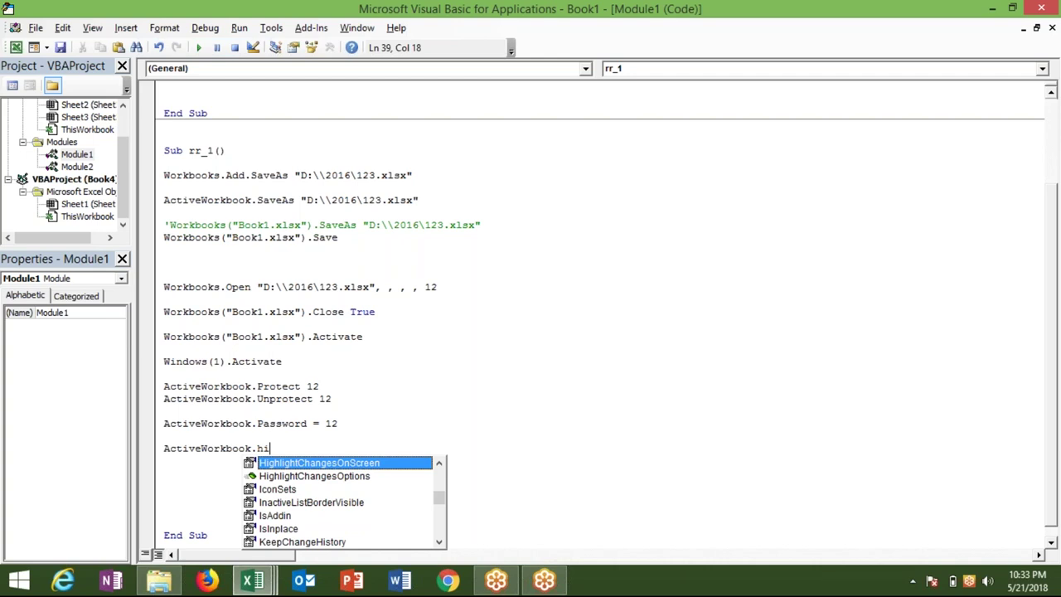
# - Try ActiveWorkbook member names, then delete the trial line and the blank lines before End Sub
pyautogui.press('BackSpace')
pyautogui.press('BackSpace')
pyautogui.write('va')
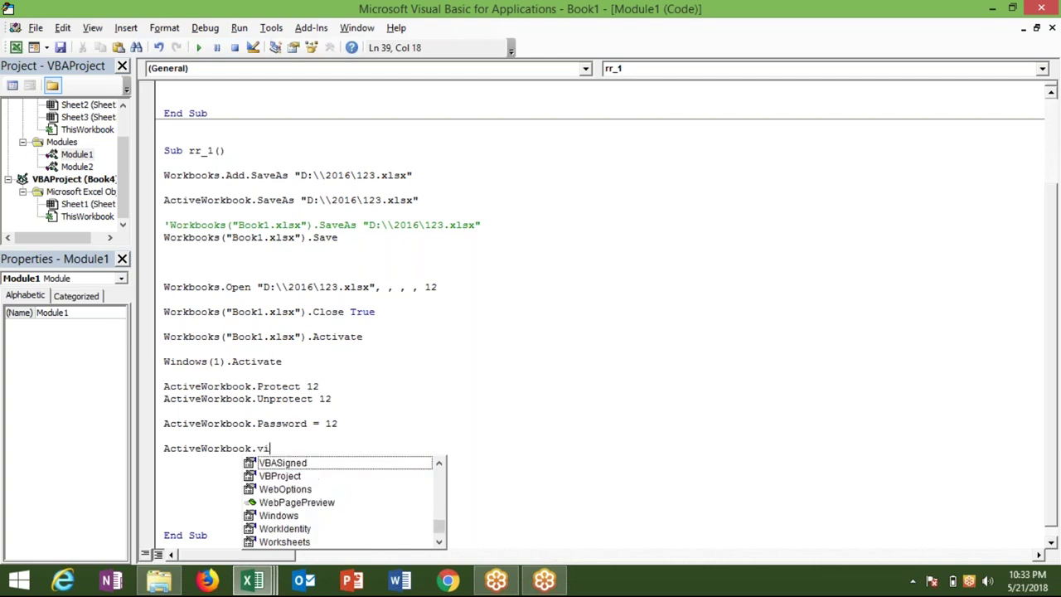
pyautogui.press('BackSpace')
pyautogui.press('BackSpace')
pyautogui.write('hide')
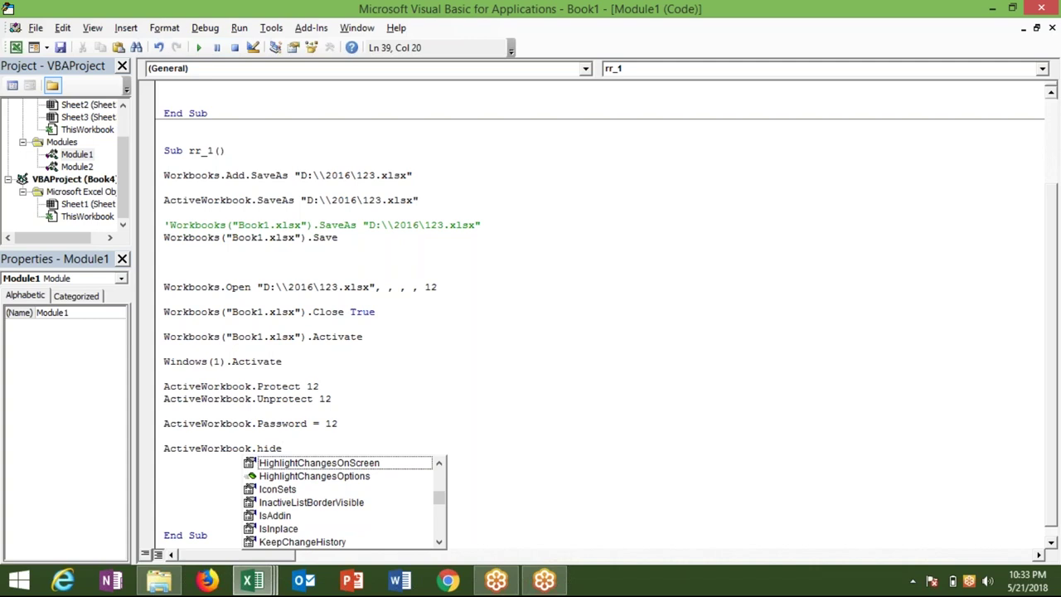
pyautogui.press('BackSpace')
pyautogui.press('BackSpace')
pyautogui.press('BackSpace')
pyautogui.press('BackSpace')
pyautogui.press('BackSpace')
pyautogui.press('BackSpace')
pyautogui.press('BackSpace')
pyautogui.press('BackSpace')
pyautogui.press('BackSpace')
pyautogui.press('BackSpace')
pyautogui.press('BackSpace')
pyautogui.press('BackSpace')
pyautogui.press('BackSpace')
pyautogui.press('BackSpace')
pyautogui.press('Delete')
pyautogui.press('Delete')
pyautogui.press('Delete')
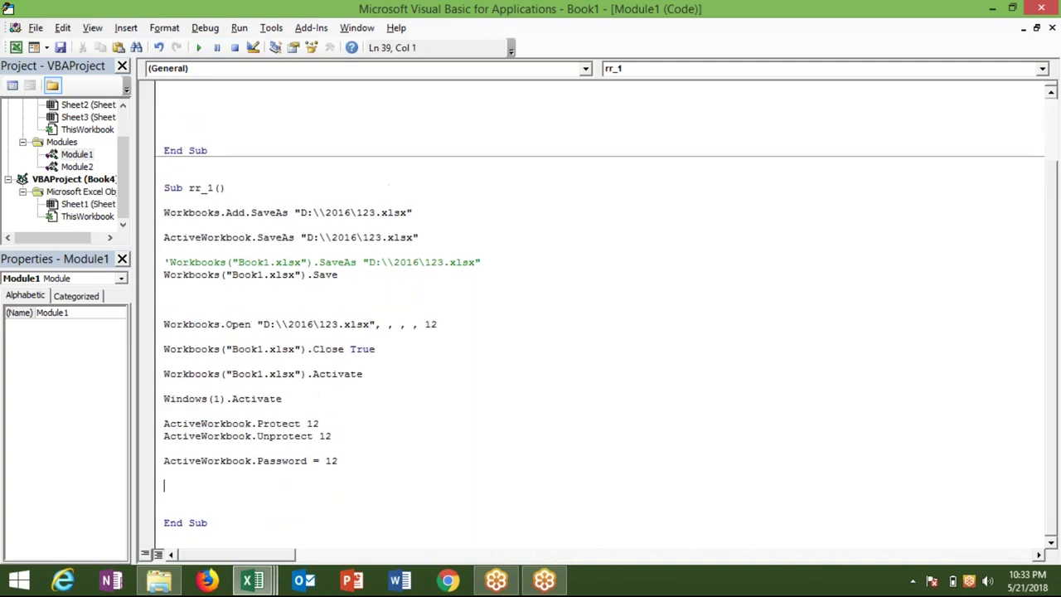
pyautogui.click(167, 223)
pyautogui.click(166, 240)
pyautogui.doubleClick(167, 213)
pyautogui.click(170, 239)
pyautogui.click(172, 285)
pyautogui.click(173, 299)
pyautogui.click(175, 337)
pyautogui.click(180, 362)
pyautogui.click(182, 374)
pyautogui.click(183, 412)
pyautogui.click(184, 424)
pyautogui.click(184, 461)
pyautogui.click(181, 503)
pyautogui.press('Down')
pyautogui.press('Down')
pyautogui.press('Down')
pyautogui.press('Down')
pyautogui.press('Up')
pyautogui.press('Up')
pyautogui.press('Up')
pyautogui.press('Up')
pyautogui.press('Up')
pyautogui.press('Up')
pyautogui.press('Up')
pyautogui.press('Up')
pyautogui.press('Up')
pyautogui.press('Down')
pyautogui.press('Down')
pyautogui.press('Down')
pyautogui.press('Down')
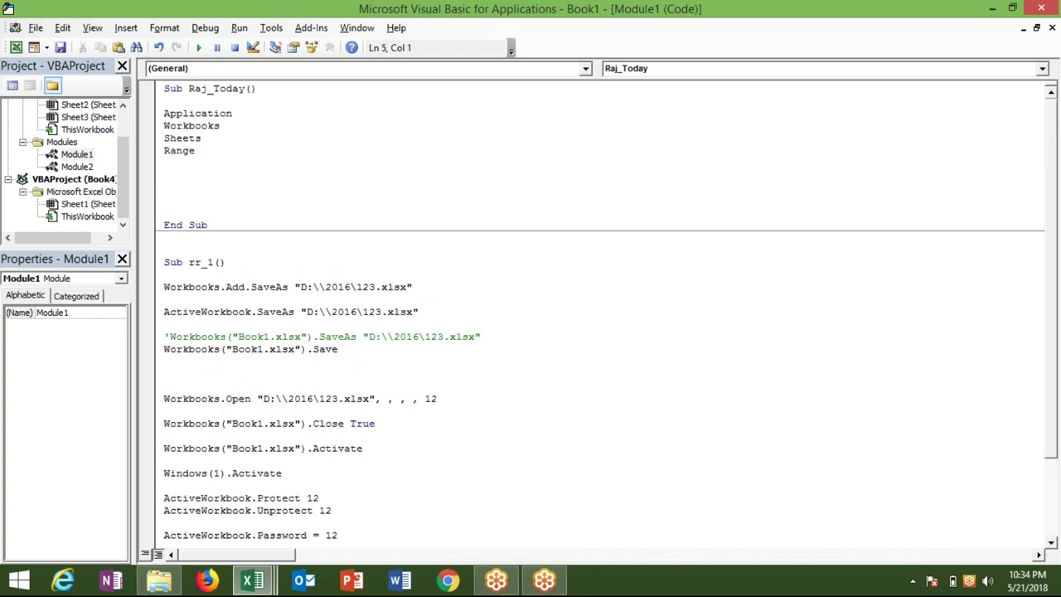
pyautogui.hotkey('shift', 'Down')
pyautogui.press('Down')
pyautogui.press('Down')
pyautogui.press('Down')
pyautogui.press('Down')
pyautogui.press('Down')
pyautogui.press('Down')
pyautogui.press('Down')
pyautogui.press('Down')
pyautogui.press('Down')
pyautogui.press('Down')
pyautogui.press('Down')
pyautogui.press('Down')
pyautogui.press('Down')
pyautogui.press('Down')
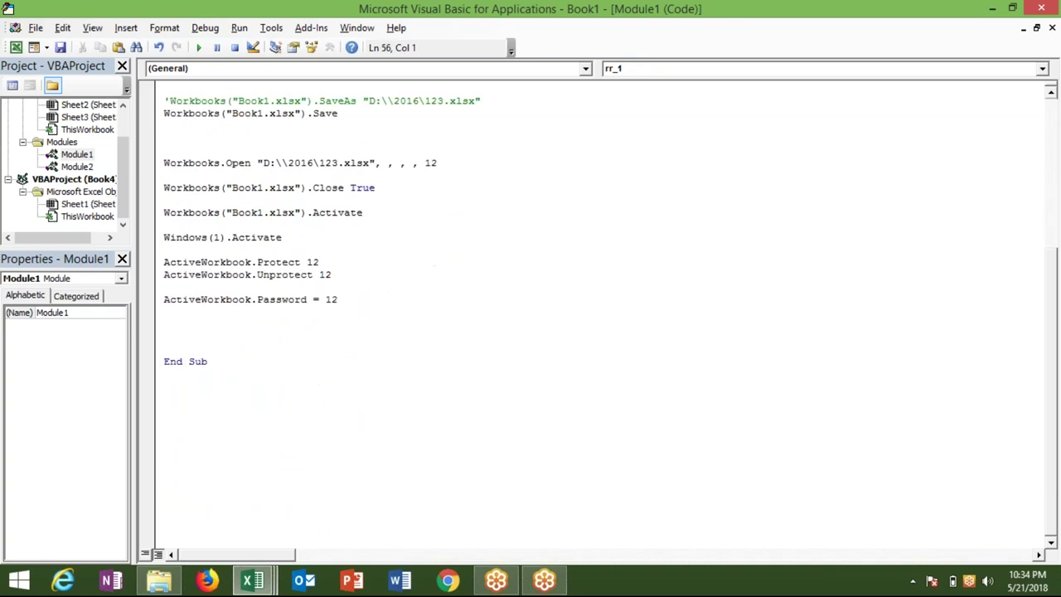
pyautogui.press('Down')
pyautogui.press('Down')
pyautogui.press('Down')
pyautogui.press('Up')
pyautogui.press('Up')
pyautogui.press('Up')
pyautogui.press('Up')
pyautogui.press('Up')
pyautogui.press('Up')
pyautogui.press('Up')
pyautogui.press('Up')
pyautogui.press('Up')
pyautogui.press('Down')
pyautogui.press('Down')
pyautogui.press('Down')
pyautogui.write('sh')
# - Create Sub rr() below rr_1, rename it rr_2, and add blank lines inside it
pyautogui.press('BackSpace')
pyautogui.write('ub rr')
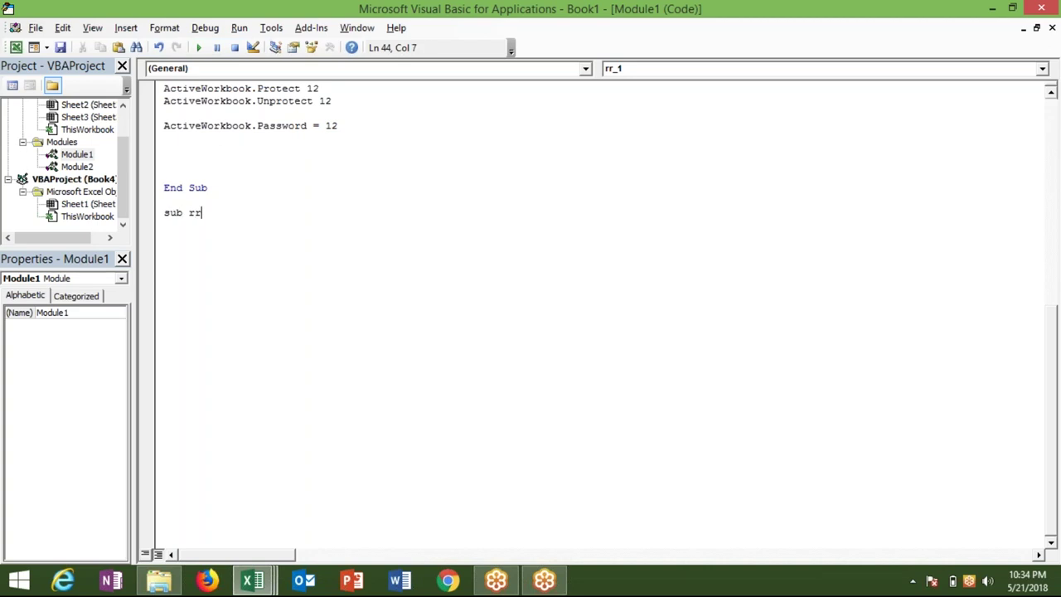
pyautogui.write('()')
pyautogui.press('Return')
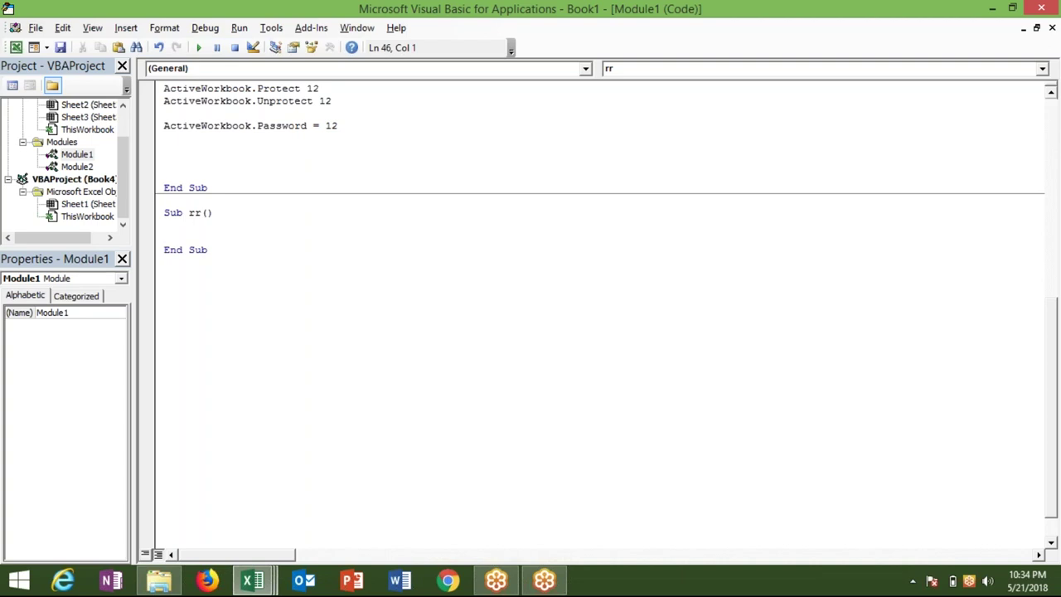
pyautogui.press('Up')
pyautogui.press('Up')
pyautogui.press('Right')
pyautogui.press('Right')
pyautogui.press('Right')
pyautogui.press('Right')
pyautogui.press('Right')
pyautogui.write('2')
pyautogui.press('Down')
pyautogui.press('Down')
pyautogui.press('Return')
pyautogui.press('Return')
pyautogui.press('Up')
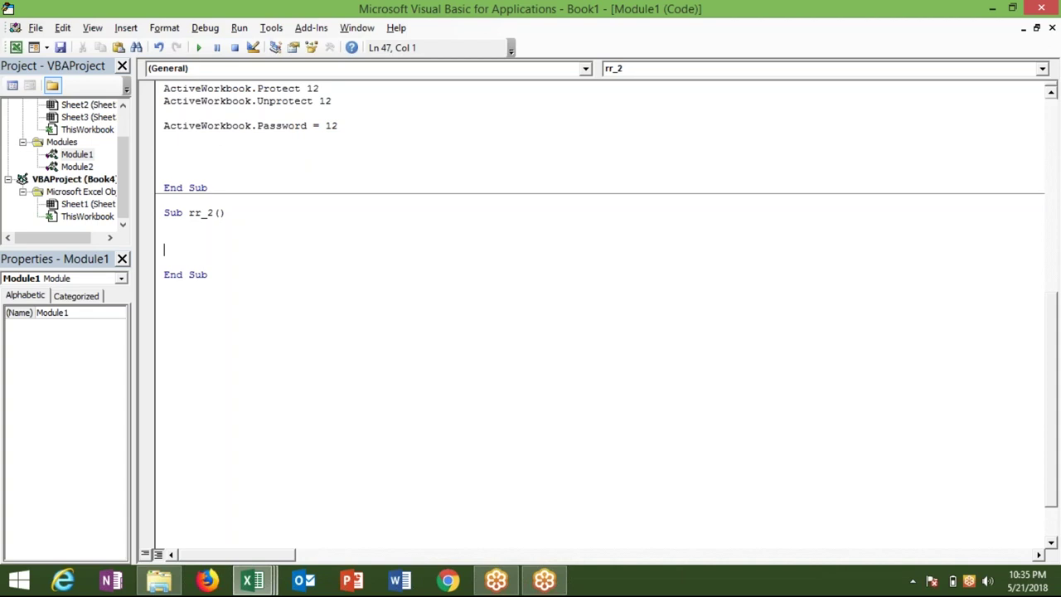
# - Review the Workbooks.Open and ActiveWorkbook.Protect lines in rr_1, then return to the empty rr_2 line
pyautogui.click(197, 102)
pyautogui.press('Up')
pyautogui.press('Up')
pyautogui.press('Up')
pyautogui.press('Up')
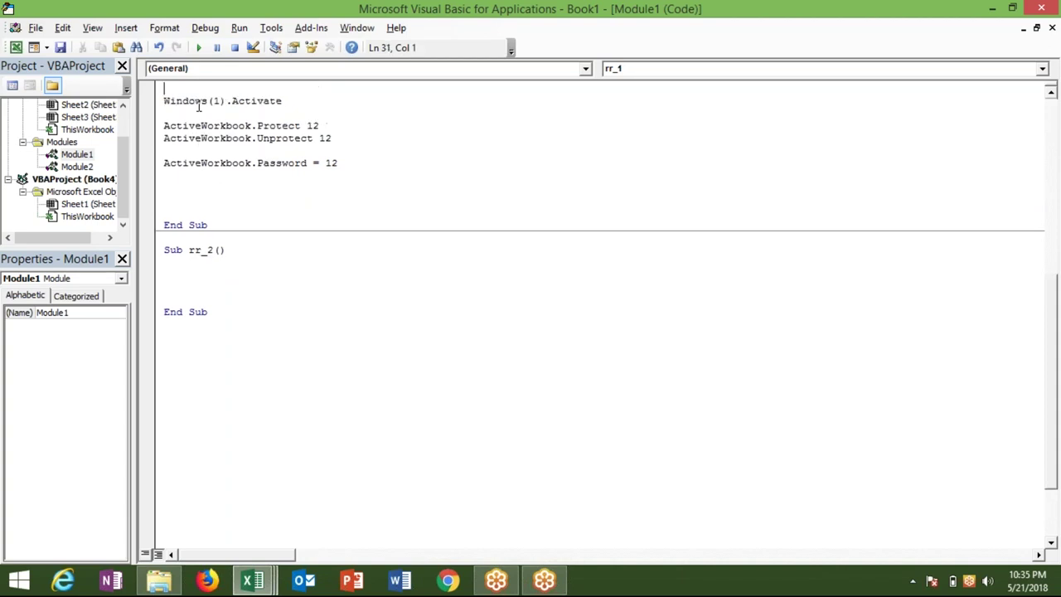
pyautogui.scroll(5, 199, 106)
pyautogui.doubleClick(186, 202)
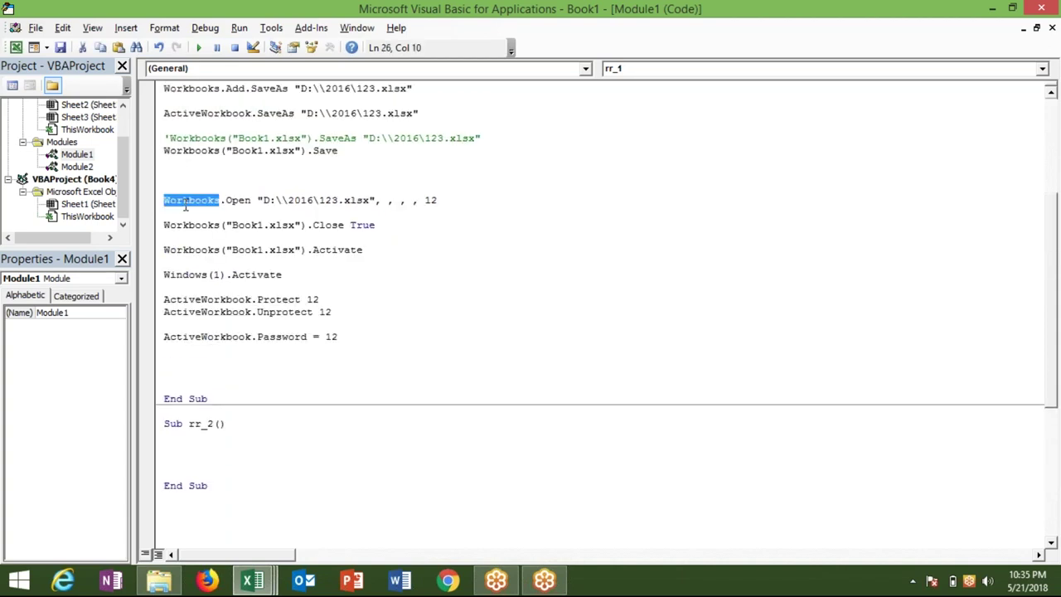
pyautogui.click(188, 299)
pyautogui.doubleClick(189, 299)
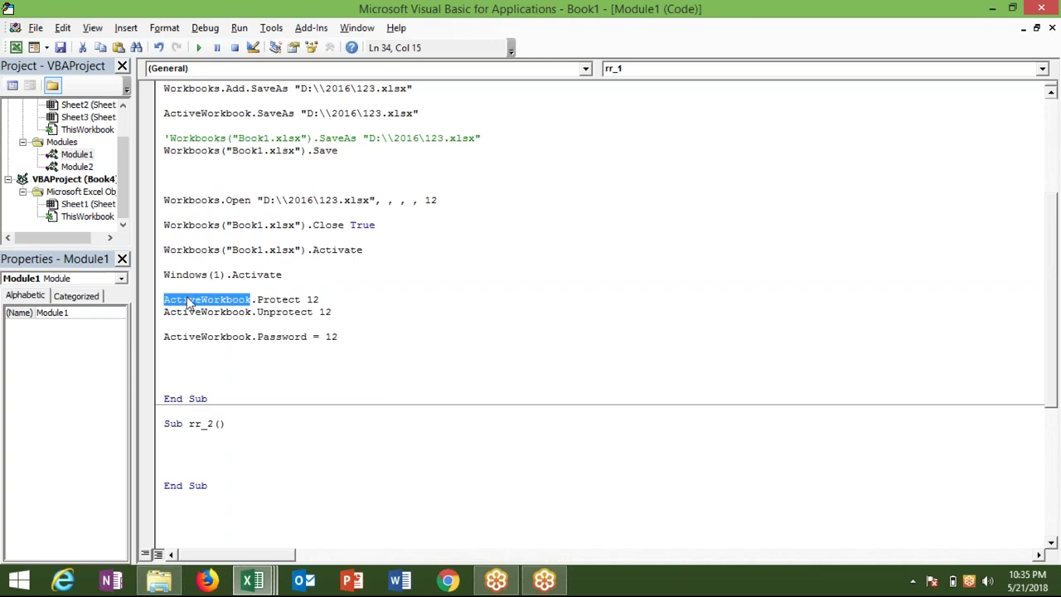
pyautogui.moveTo(124, 200); pyautogui.dragTo(123, 178)
pyautogui.click(183, 459)
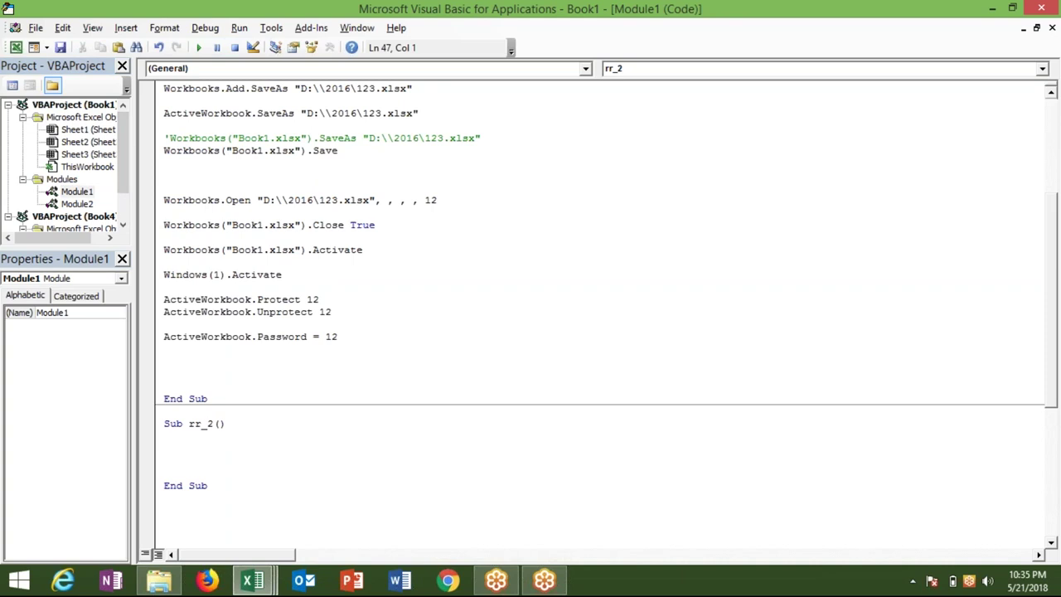
# - Rename Sheet1's worksheet tab to Jan in Excel
pyautogui.click(82, 133)
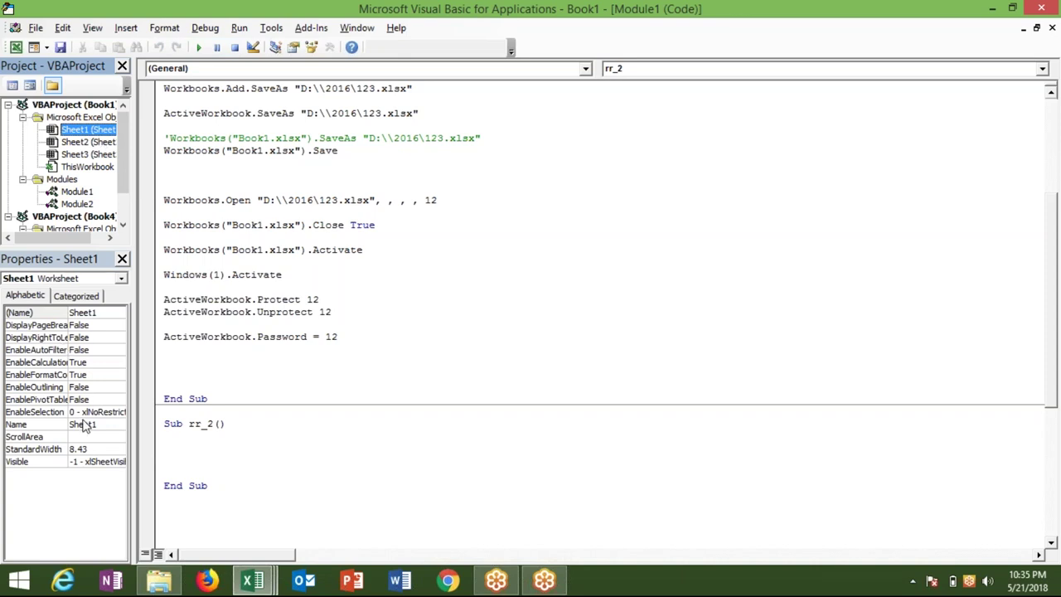
pyautogui.hotkey('alt', 'F11')
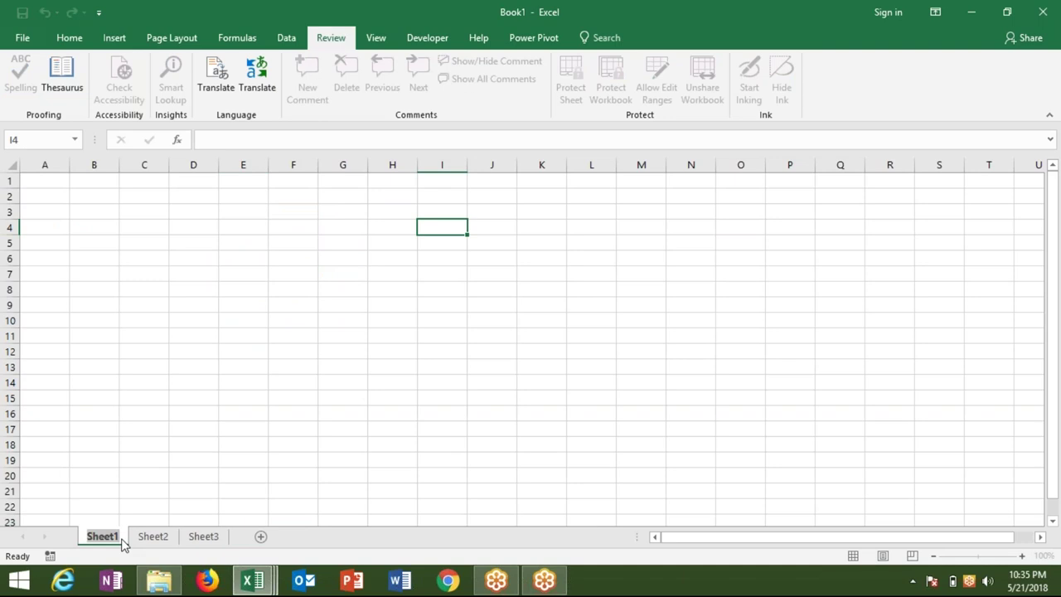
pyautogui.write('JAn')
pyautogui.press('BackSpace')
pyautogui.press('BackSpace')
pyautogui.press('BackSpace')
pyautogui.write('Jan')
pyautogui.press('Return')
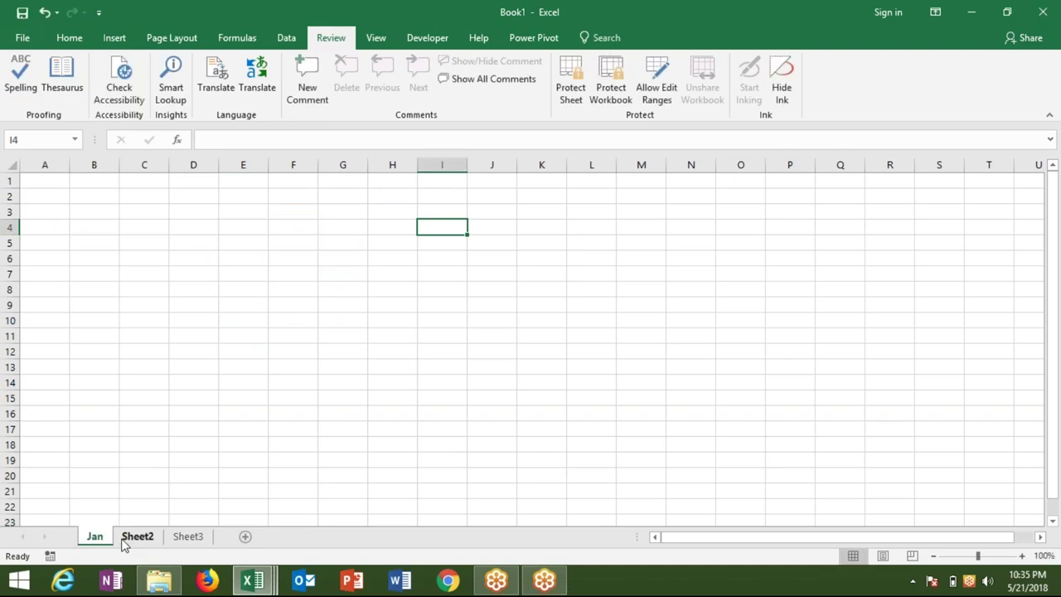
pyautogui.hotkey('alt', 'F11')
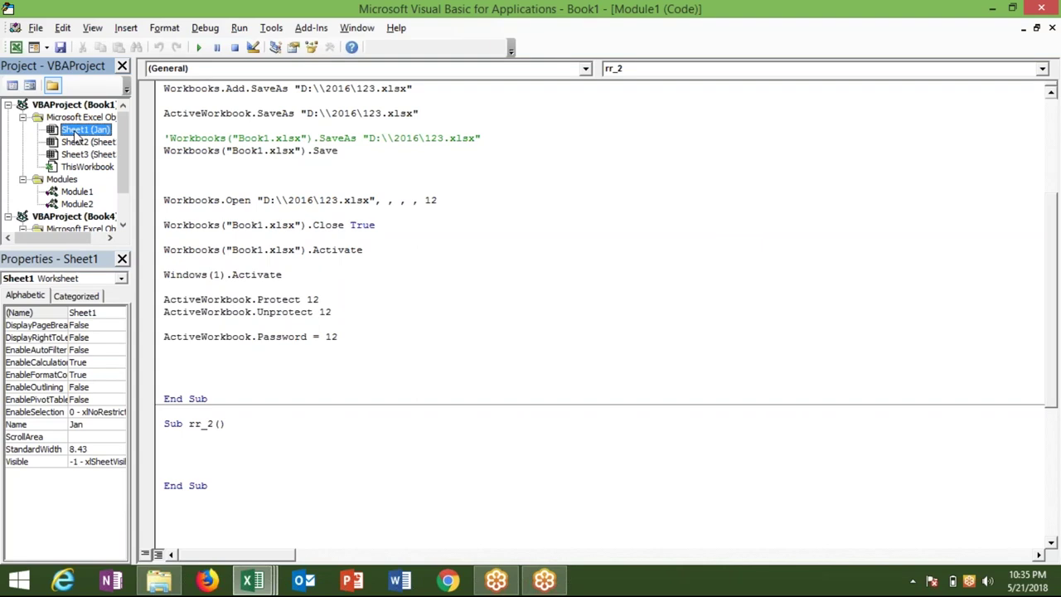
# - Set Sheet1's (Name) code name to Month in the Properties window
pyautogui.click(102, 316)
pyautogui.moveTo(98, 312); pyautogui.dragTo(71, 312)
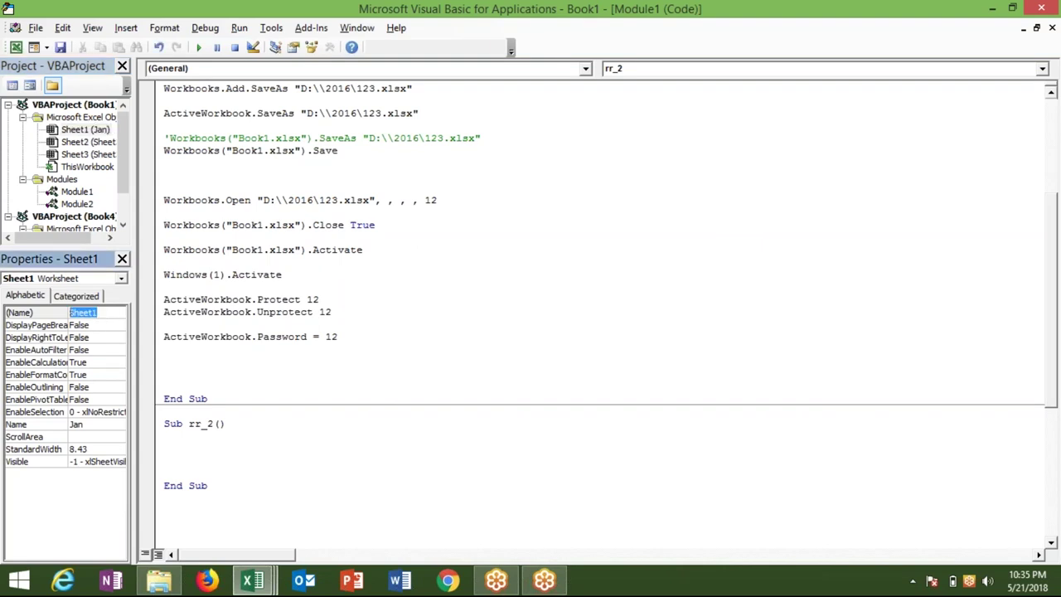
pyautogui.write('Month')
pyautogui.press('Return')
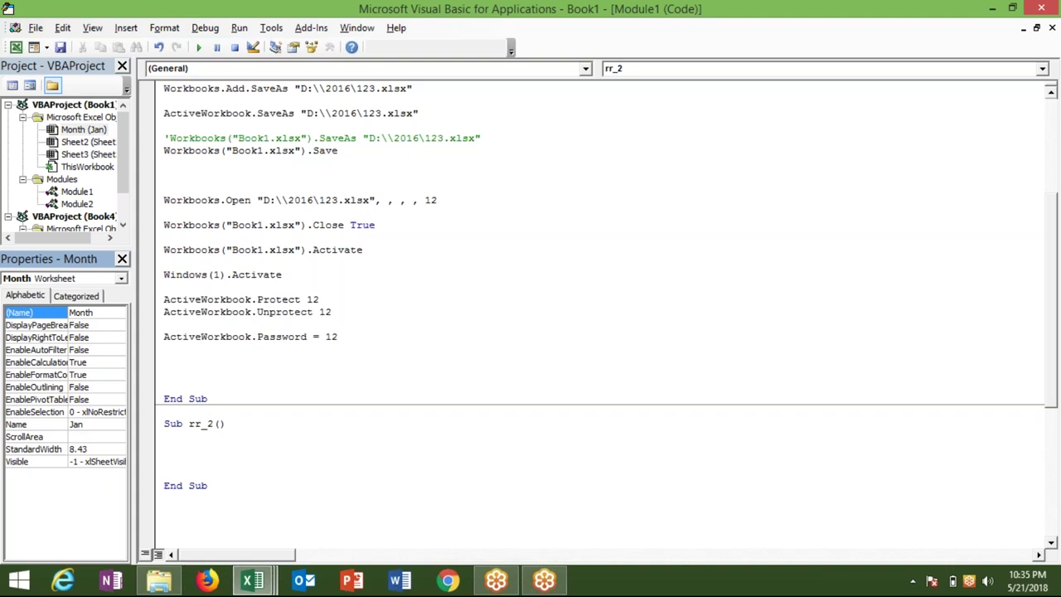
# - Add Month.Select and Sheets("Jan").Select lines to rr_2
pyautogui.click(177, 445)
pyautogui.write('sheet')
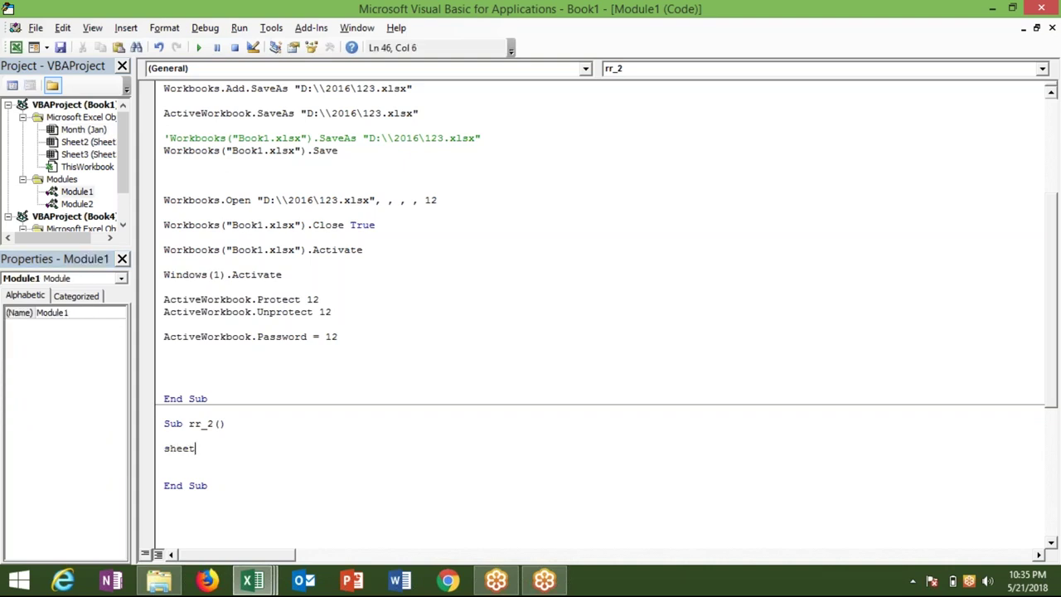
pyautogui.write('1')
pyautogui.press('BackSpace')
pyautogui.press('BackSpace')
pyautogui.press('BackSpace')
pyautogui.press('BackSpace')
pyautogui.press('BackSpace')
pyautogui.press('BackSpace')
pyautogui.write('month')
pyautogui.write('.')
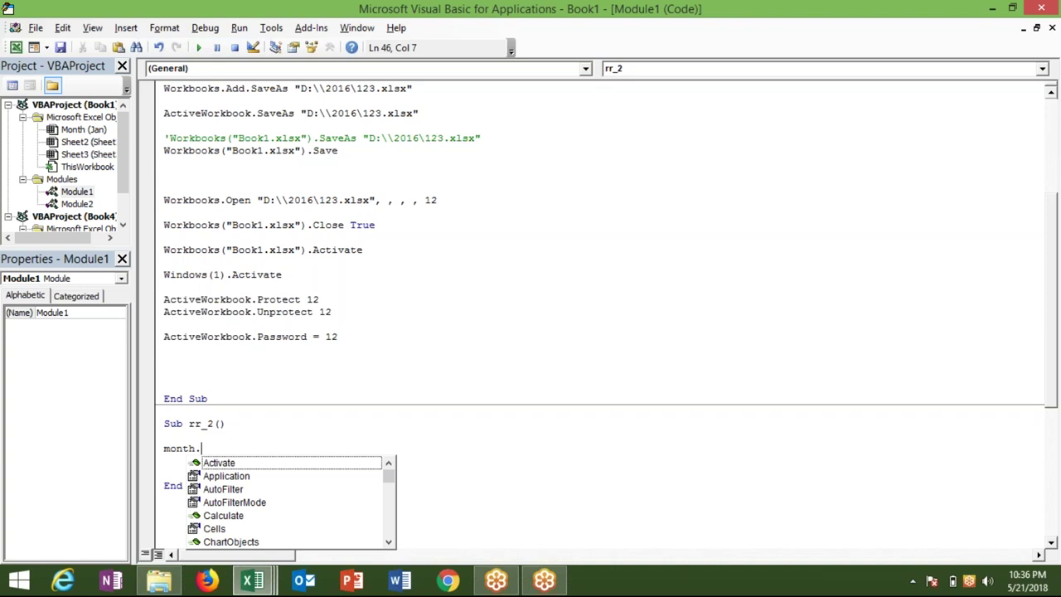
pyautogui.write('se')
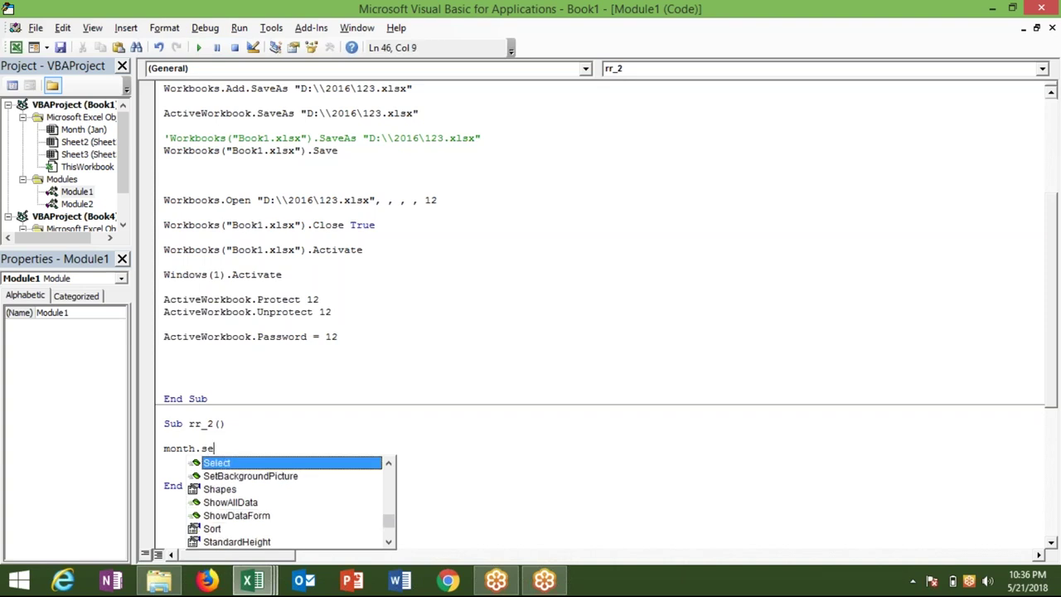
pyautogui.press('Return')
pyautogui.write('sheets("Jan")')
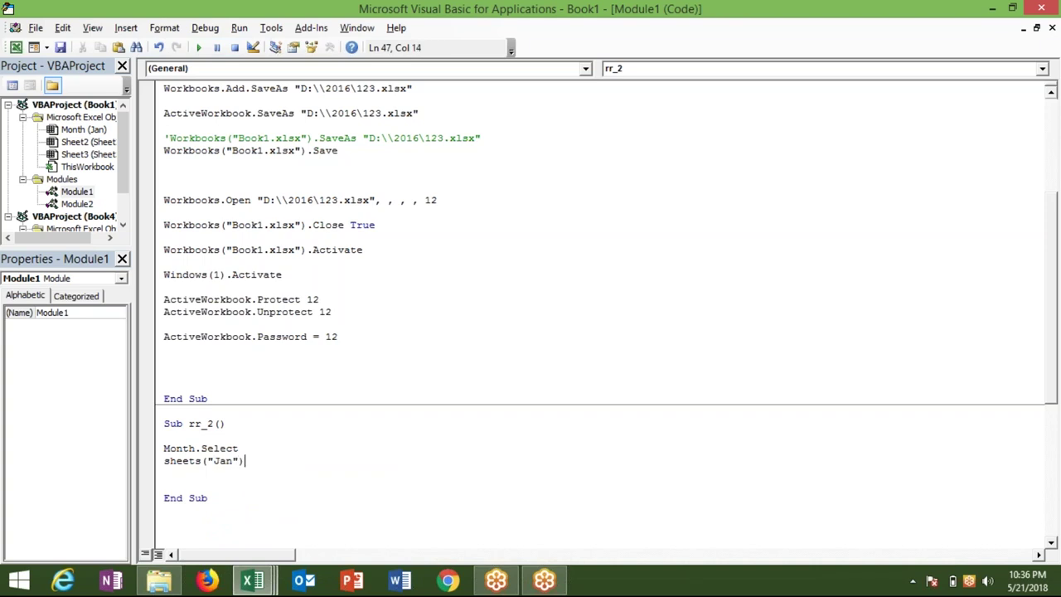
pyautogui.write('.select')
pyautogui.press('Return')
# - Add a Sheets(1).Select line below the Jan statement, then switch to Excel
pyautogui.press('Up')
pyautogui.press('Up')
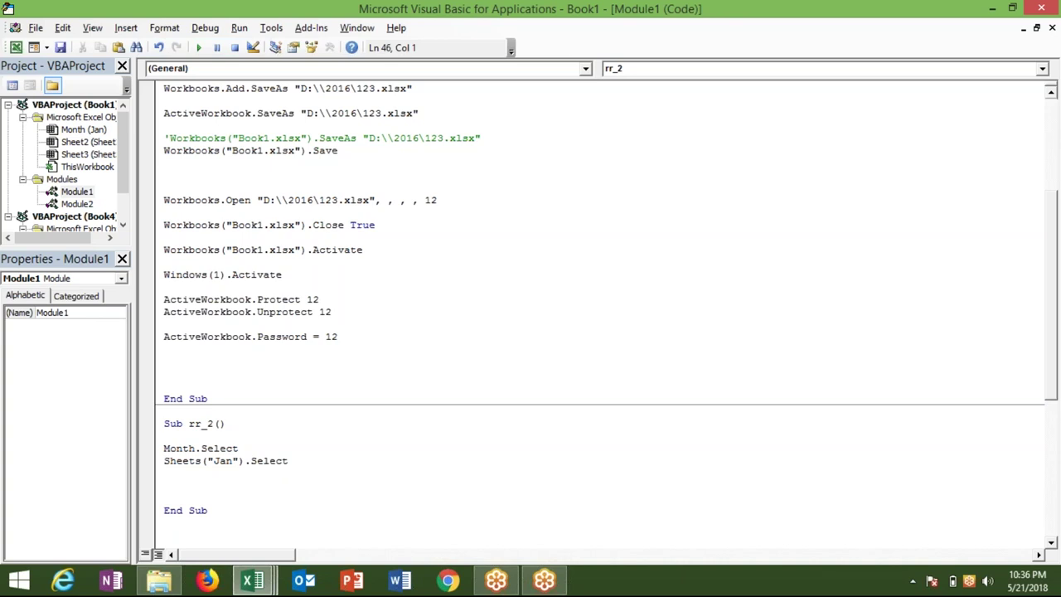
pyautogui.hotkey('shift', 'Down')
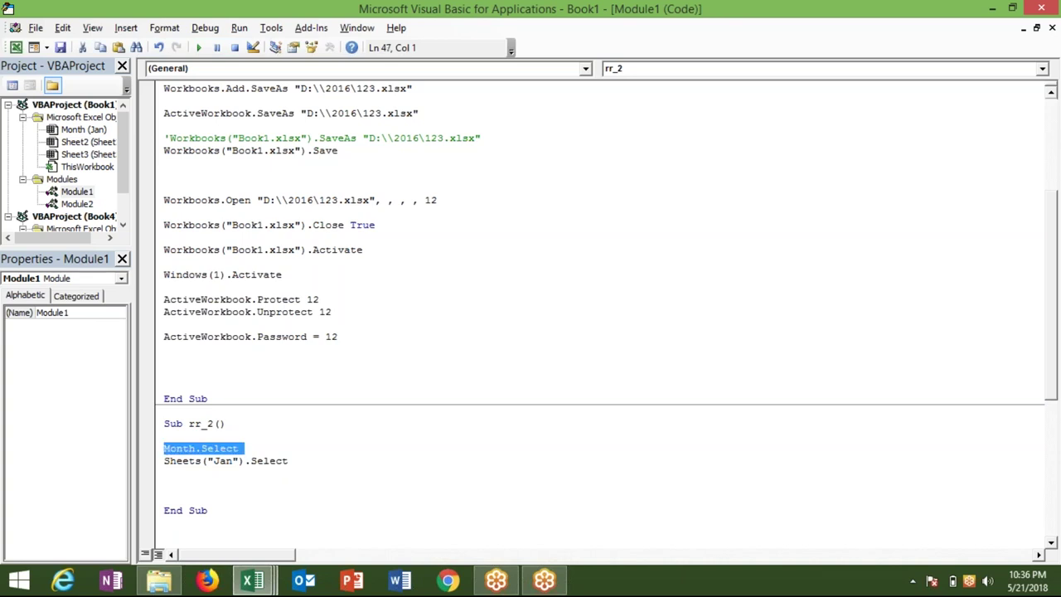
pyautogui.press('Right')
pyautogui.hotkey('shift', 'Down')
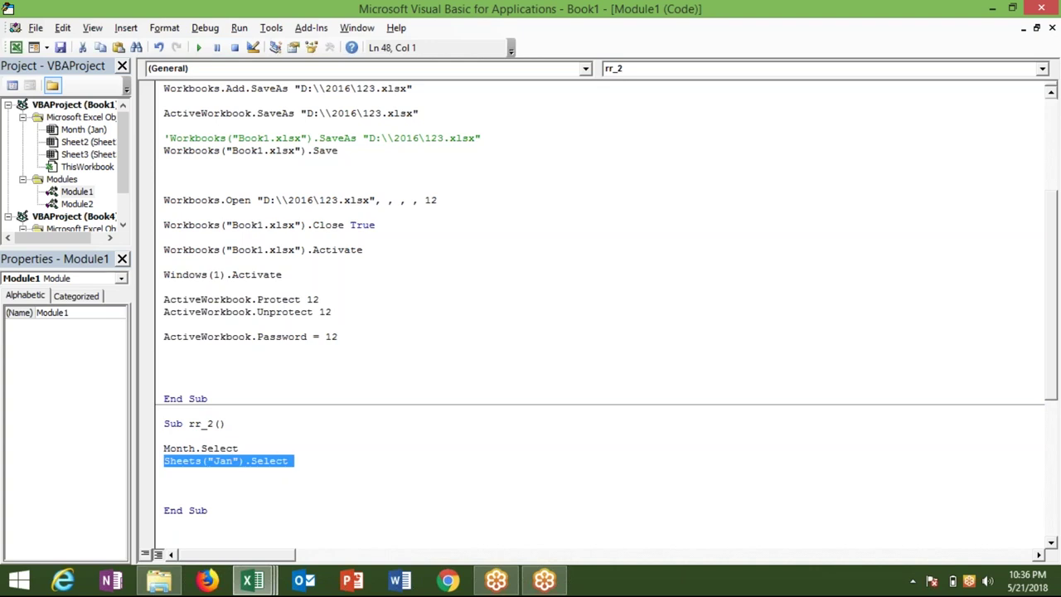
pyautogui.press('Right')
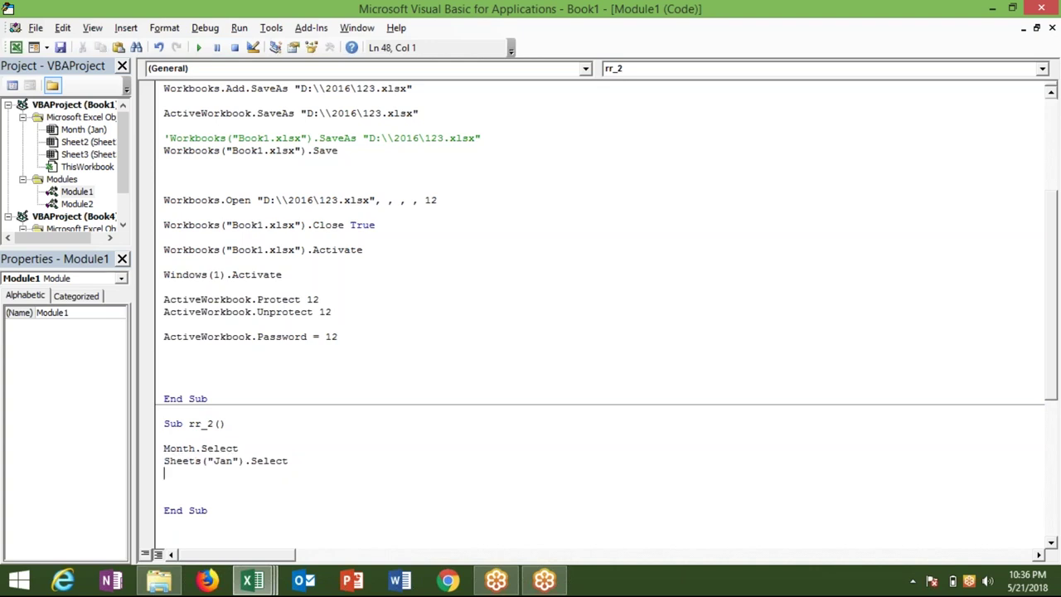
pyautogui.press('Return')
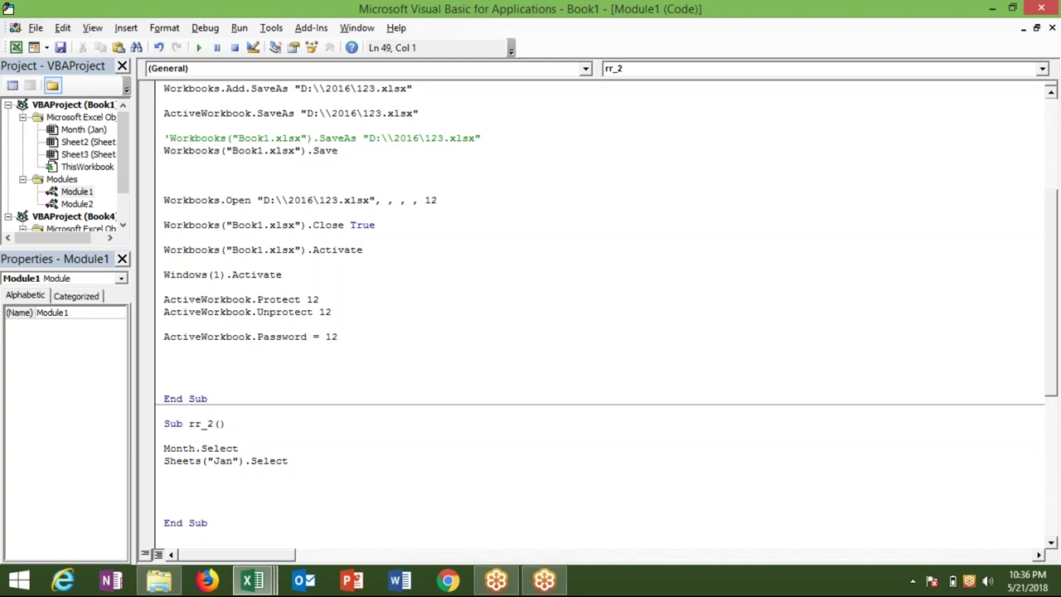
pyautogui.write('sheets(1).selec')
pyautogui.write('t')
pyautogui.press('Return')
pyautogui.hotkey('alt', 'F11')
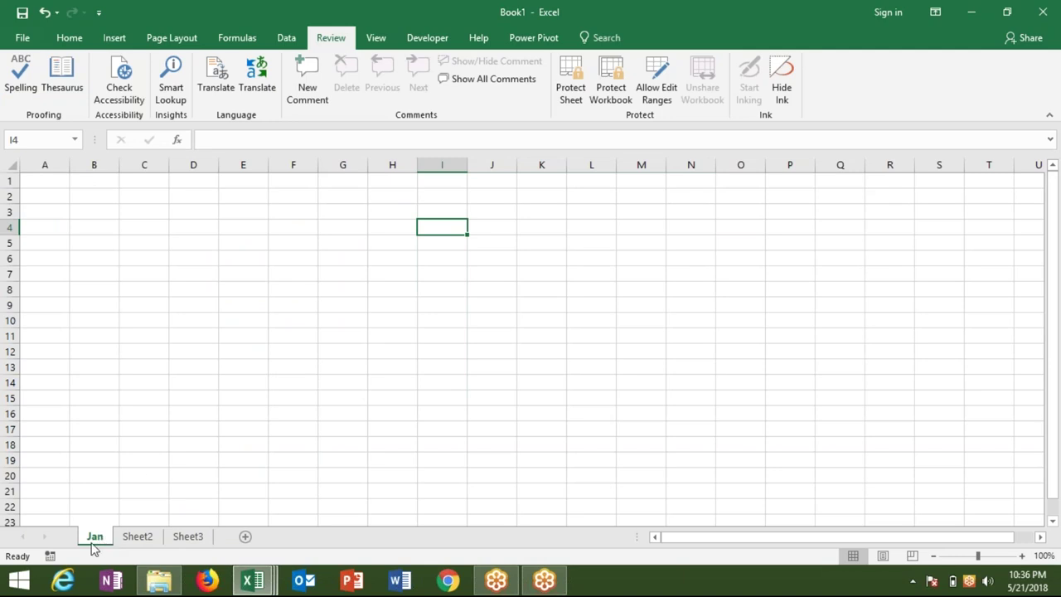
# - Move the Jan sheet tab to the end after Sheet3 and select Sheet2
pyautogui.moveTo(91, 543); pyautogui.dragTo(218, 536)
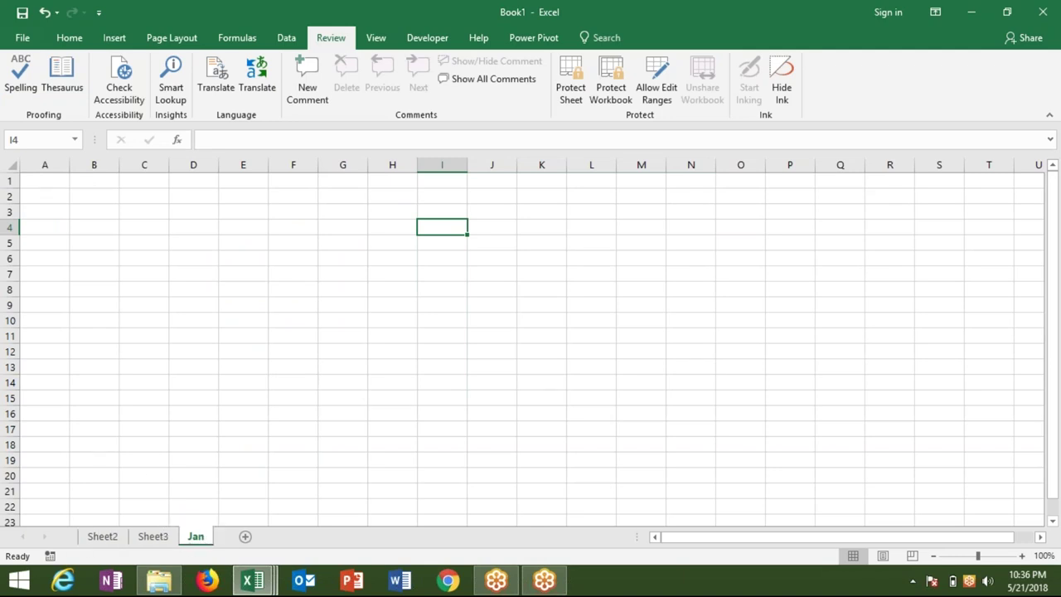
pyautogui.click(104, 537)
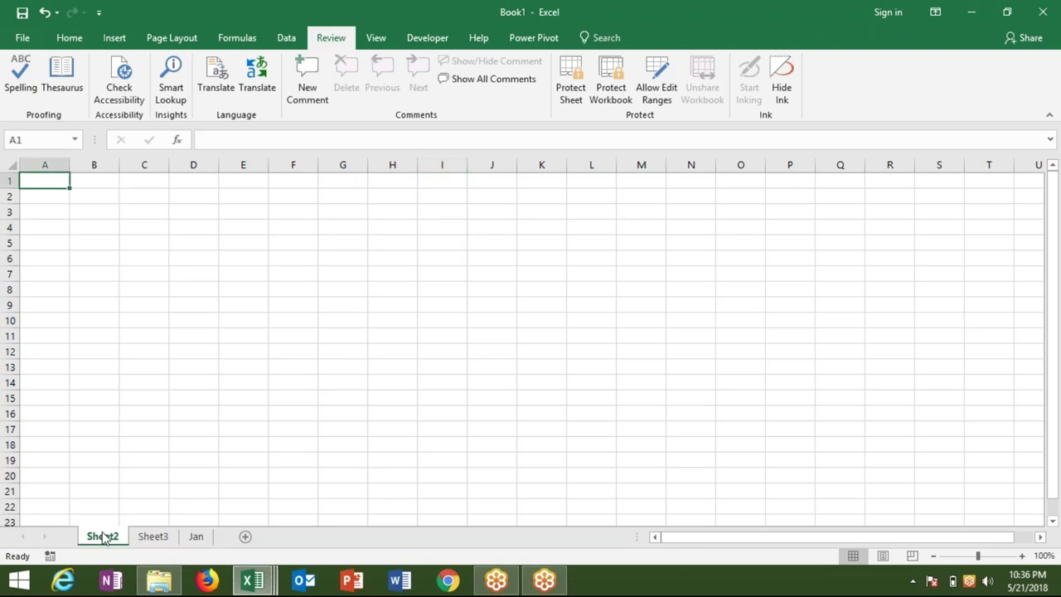
pyautogui.hotkey('alt', 'F11')
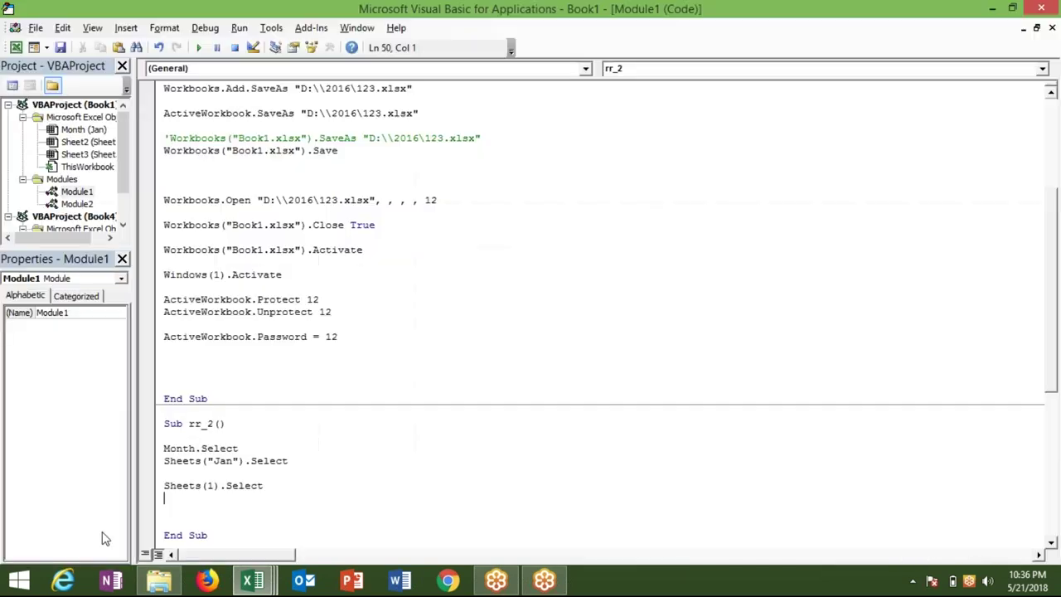
# - Delete the extra blank line in rr_2 and type ActiveSheet
pyautogui.press('Down')
pyautogui.press('Down')
pyautogui.press('Down')
pyautogui.press('Down')
pyautogui.press('Down')
pyautogui.press('Down')
pyautogui.press('Down')
pyautogui.press('Down')
pyautogui.press('Down')
pyautogui.press('Down')
pyautogui.press('Up')
pyautogui.press('Up')
pyautogui.press('Up')
pyautogui.press('Up')
pyautogui.press('Up')
pyautogui.press('Up')
pyautogui.press('Up')
pyautogui.press('Up')
pyautogui.press('Delete')
pyautogui.press('Down')
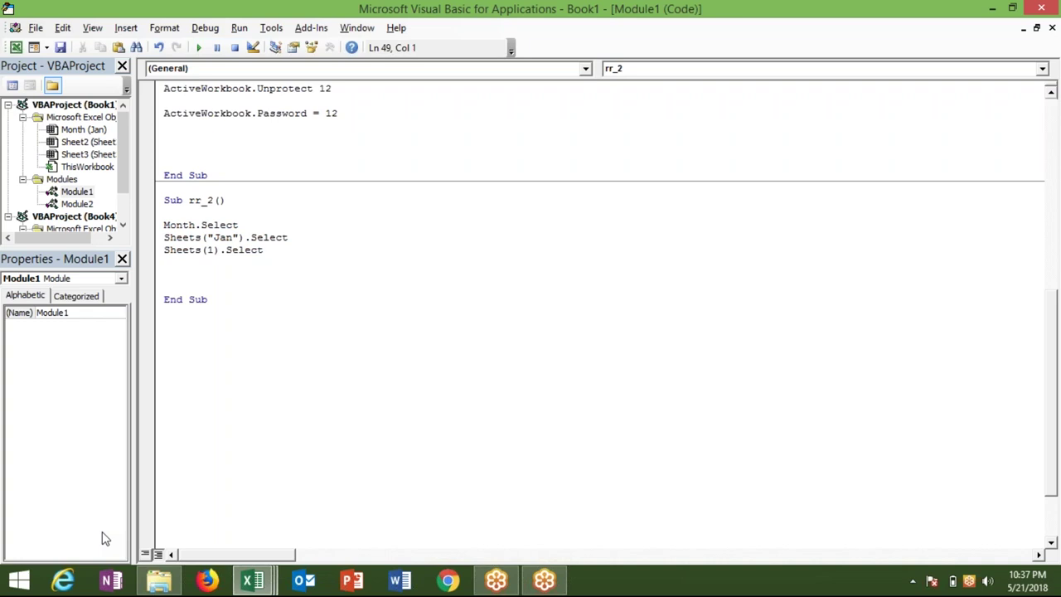
pyautogui.write('activesheet')
# - Start a Sheets.Add line in rr_2 and check the sheet tabs in Excel
pyautogui.press('Return')
pyautogui.press('Return')
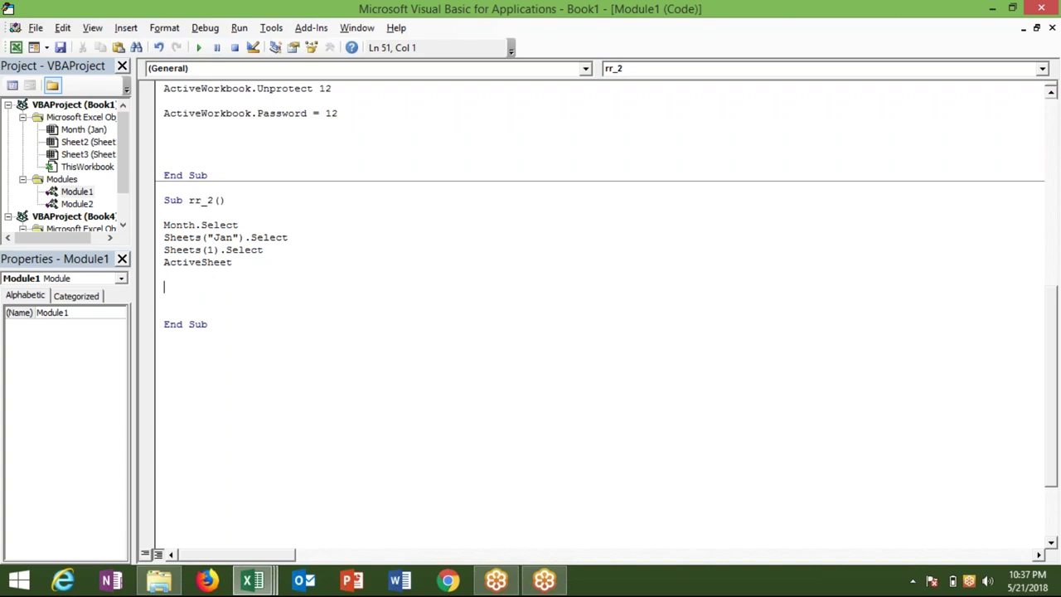
pyautogui.write('sheet')
pyautogui.write('s.')
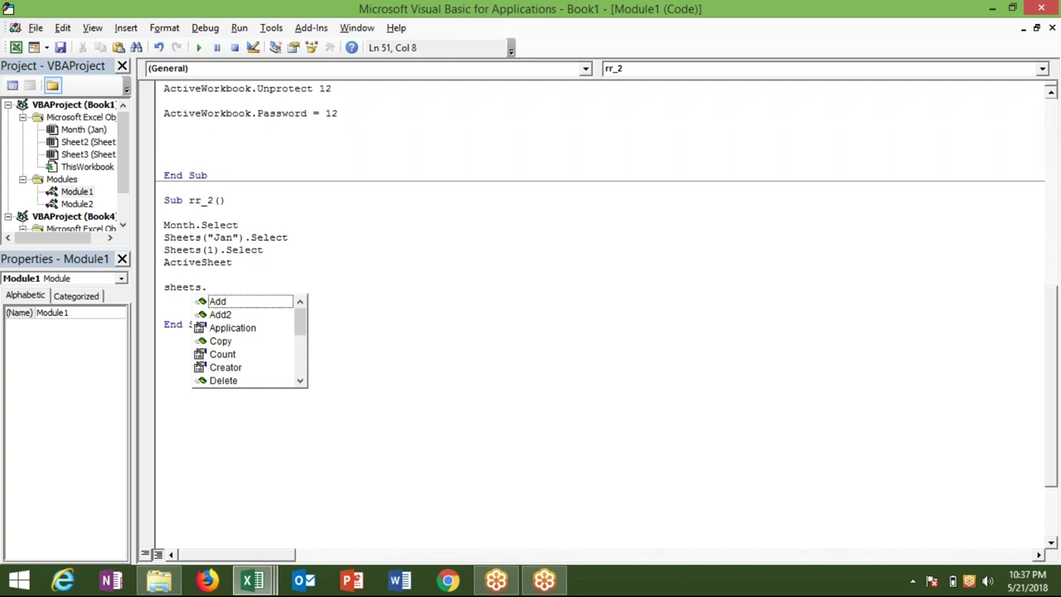
pyautogui.press('Tab')
pyautogui.press('Return')
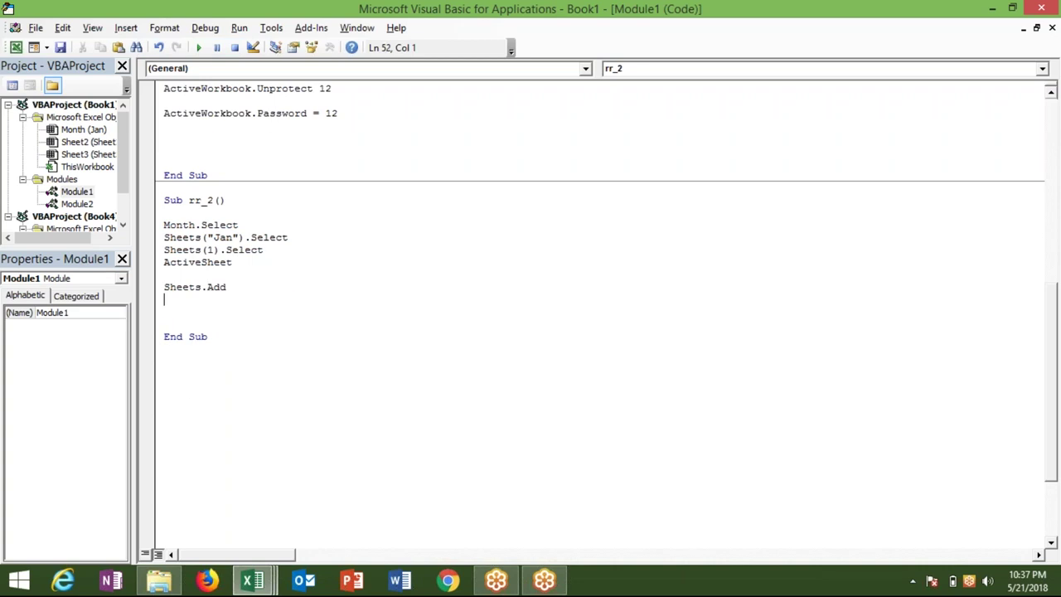
pyautogui.press('BackSpace')
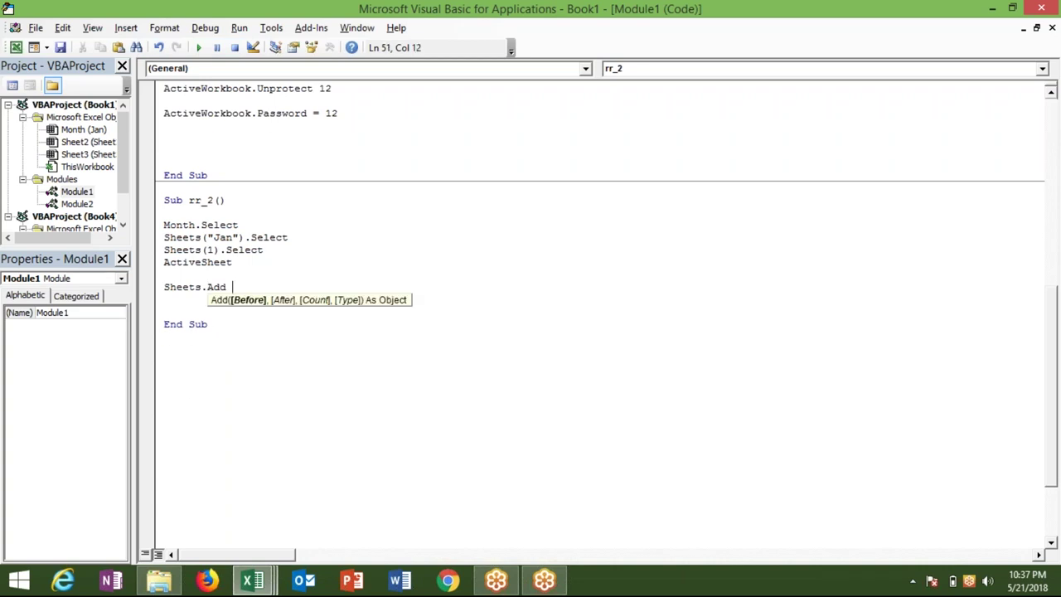
pyautogui.hotkey('alt', 'F11')
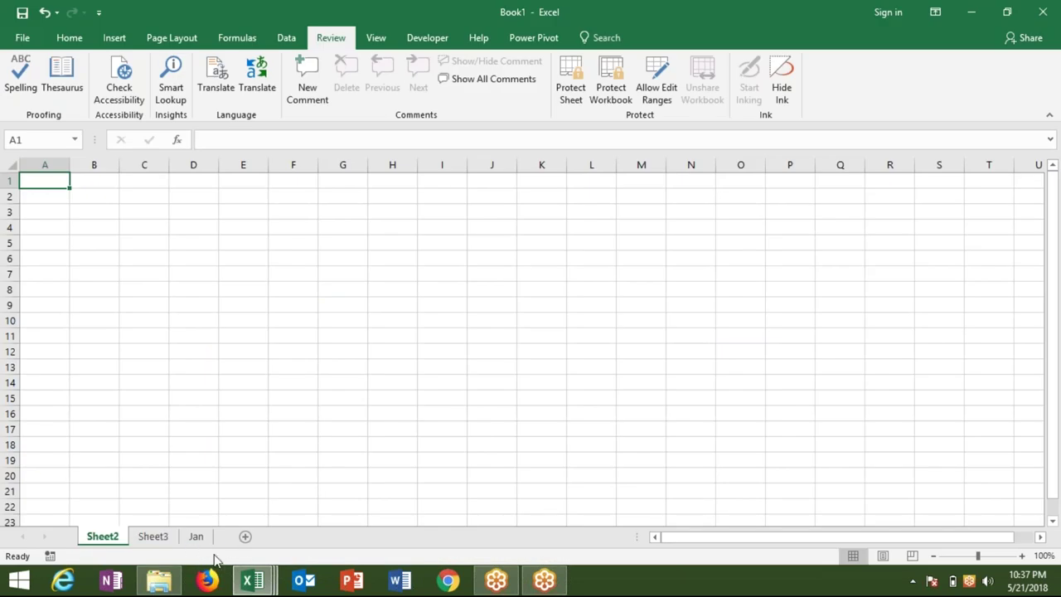
pyautogui.hotkey('alt', 'F11')
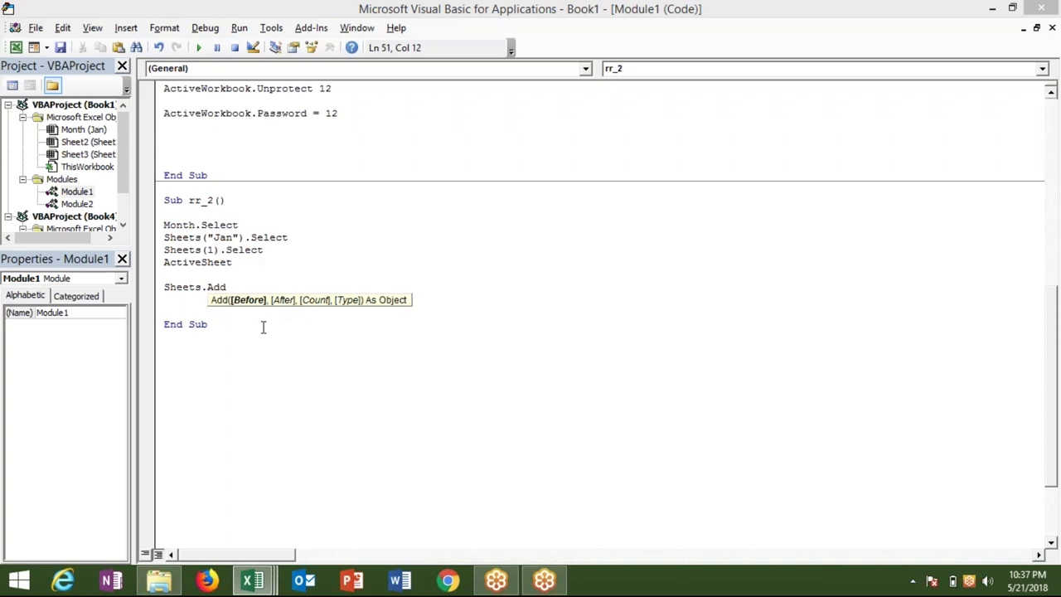
# - Write Sheets.Add , Sheets(3) and compare it against Excel's Sheet3 and Jan tabs
pyautogui.write('after')
pyautogui.write(':=')
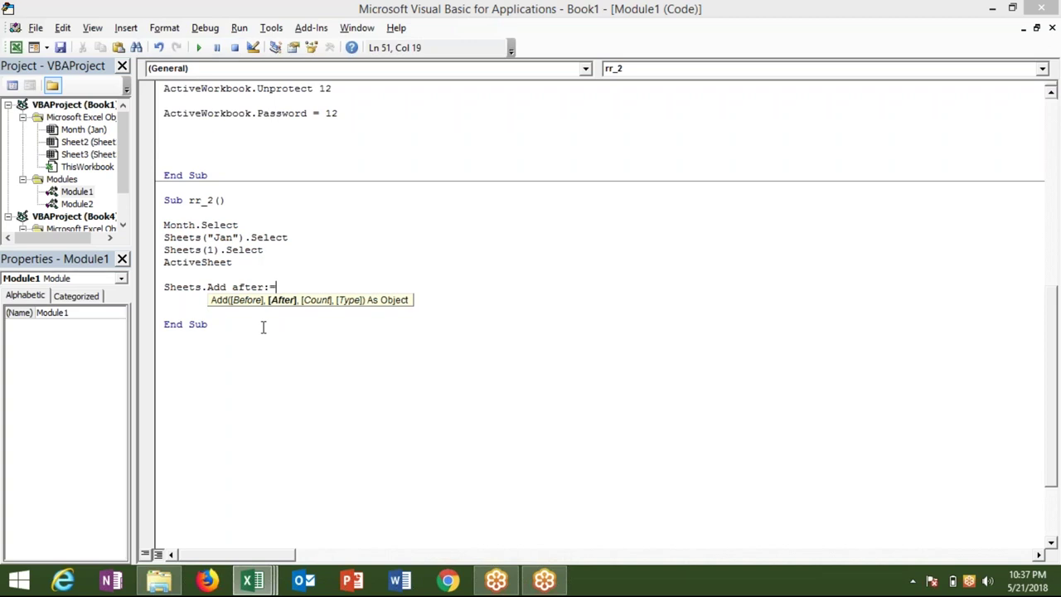
pyautogui.press('BackSpace')
pyautogui.press('BackSpace')
pyautogui.press('BackSpace')
pyautogui.press('BackSpace')
pyautogui.press('BackSpace')
pyautogui.press('BackSpace')
pyautogui.press('BackSpace')
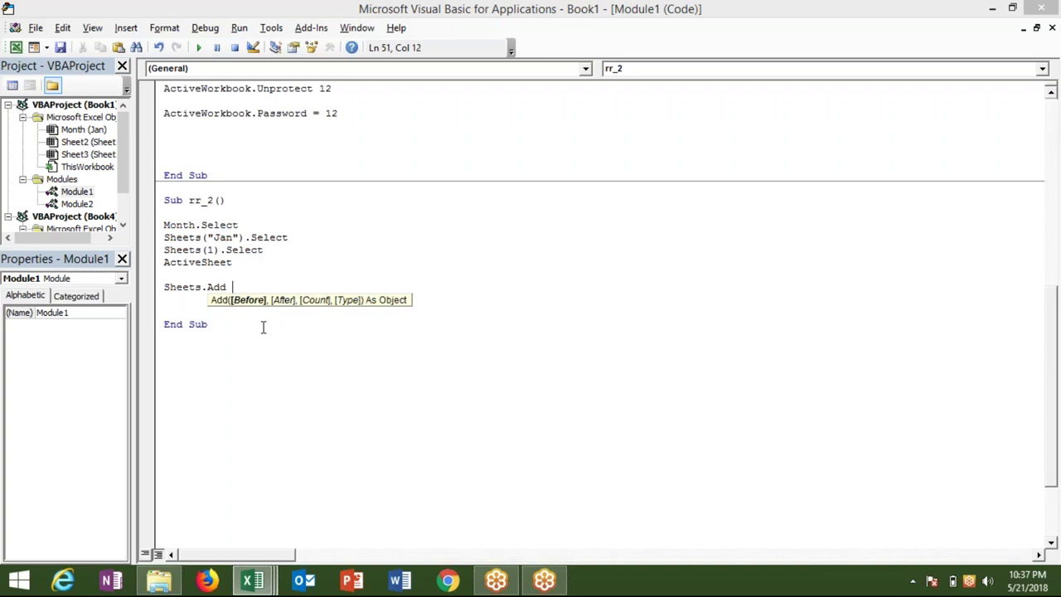
pyautogui.write(',')
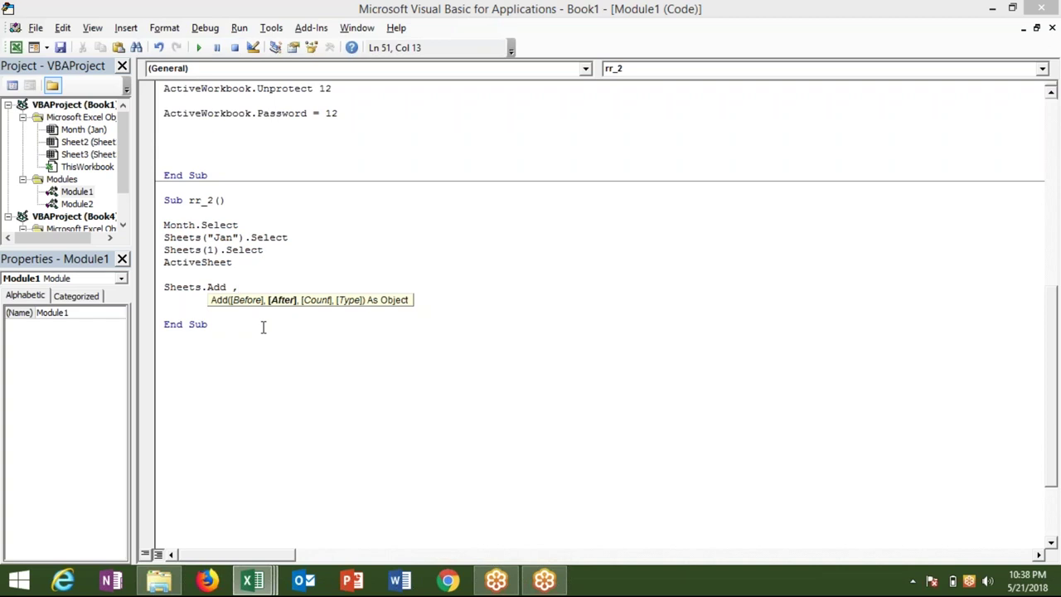
pyautogui.write('sheets')
pyautogui.write('(3')
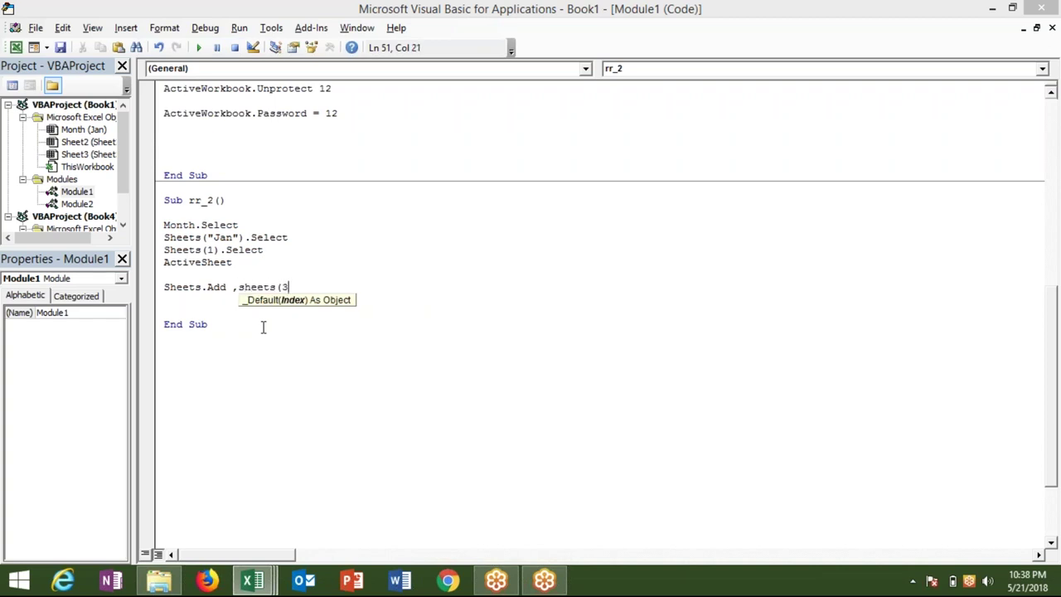
pyautogui.write(')')
pyautogui.click(252, 322)
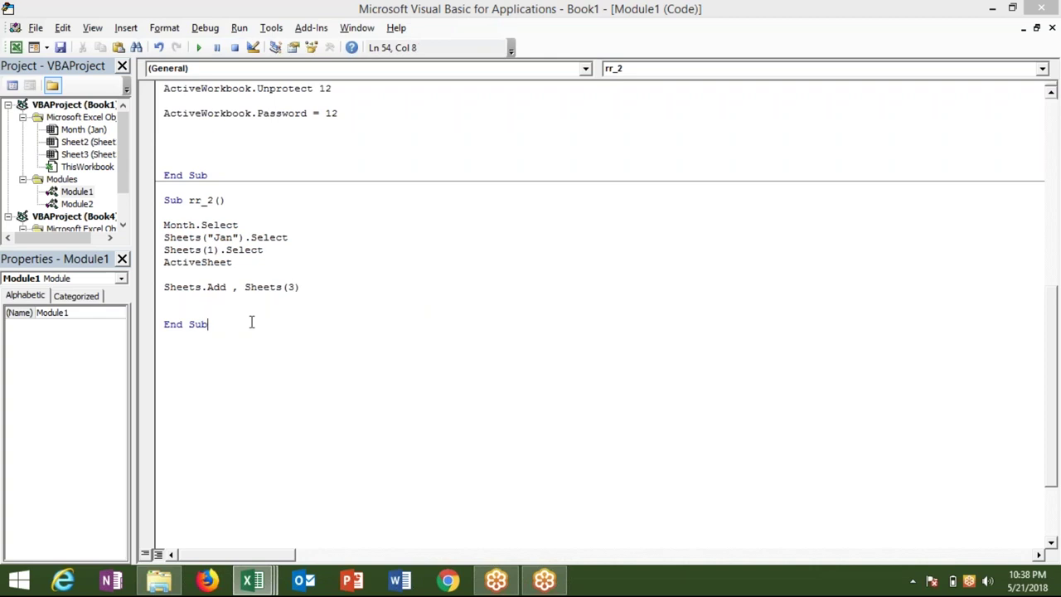
pyautogui.hotkey('alt', 'Tab')
pyautogui.click(153, 537)
pyautogui.click(196, 536)
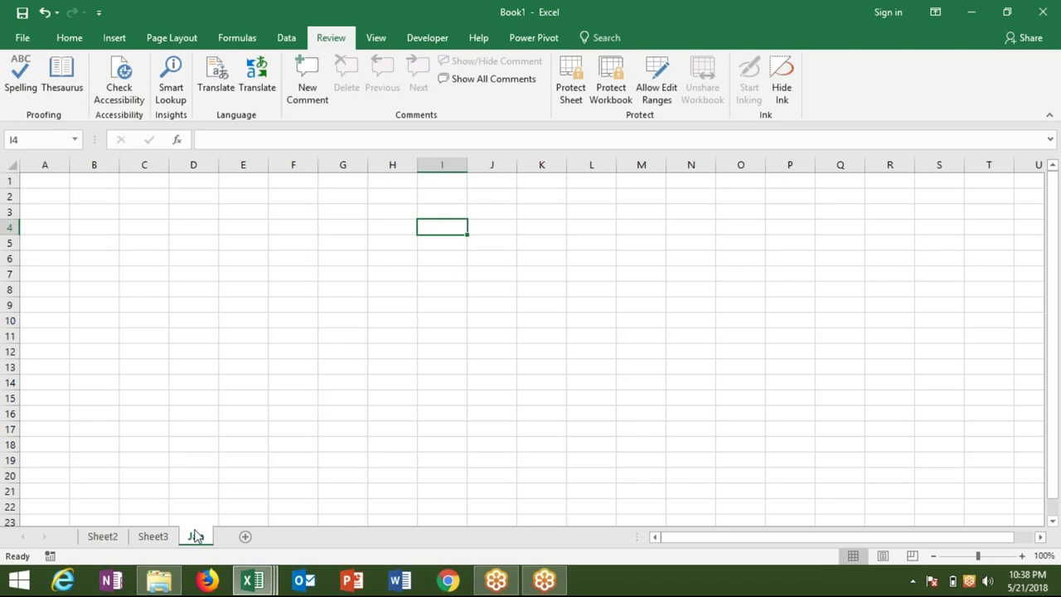
pyautogui.hotkey('alt', 'Tab')
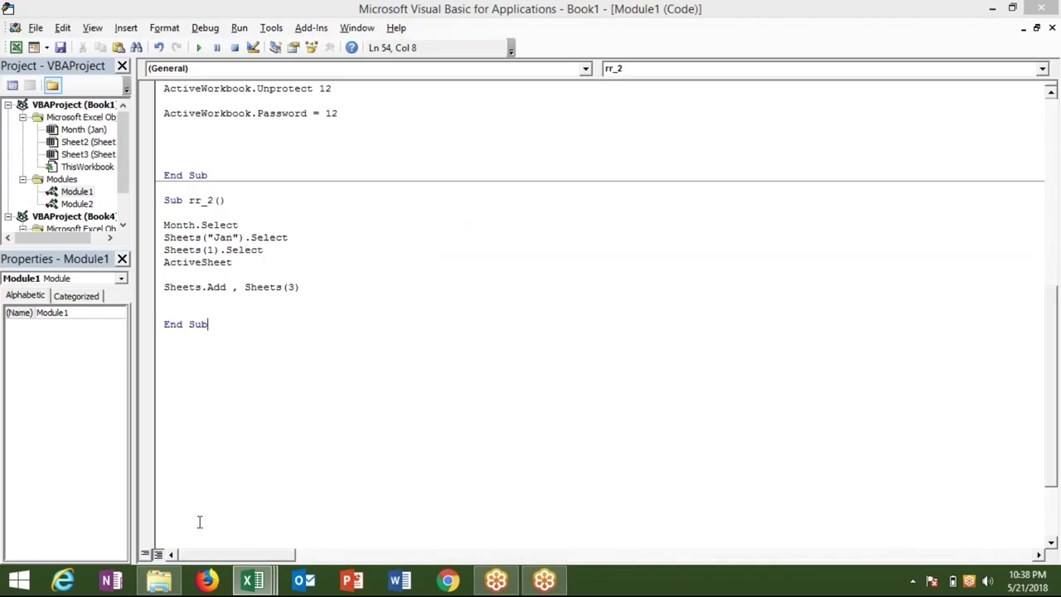
# - Change the line to Sheets.Add , Sheets(Sheets.Count), 5
pyautogui.doubleClick(292, 287)
pyautogui.write('sheets.')
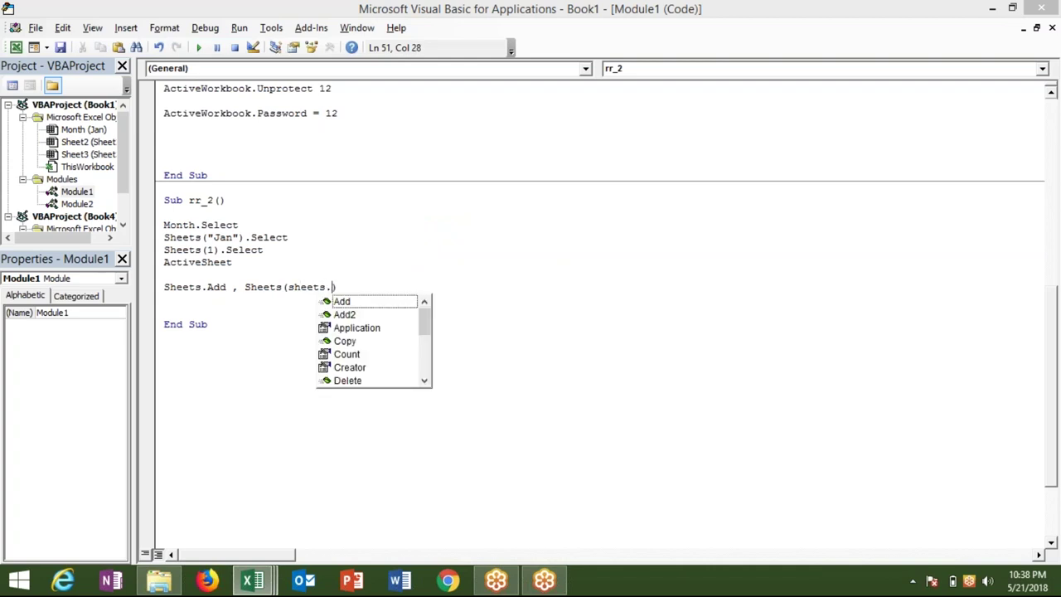
pyautogui.write('cou')
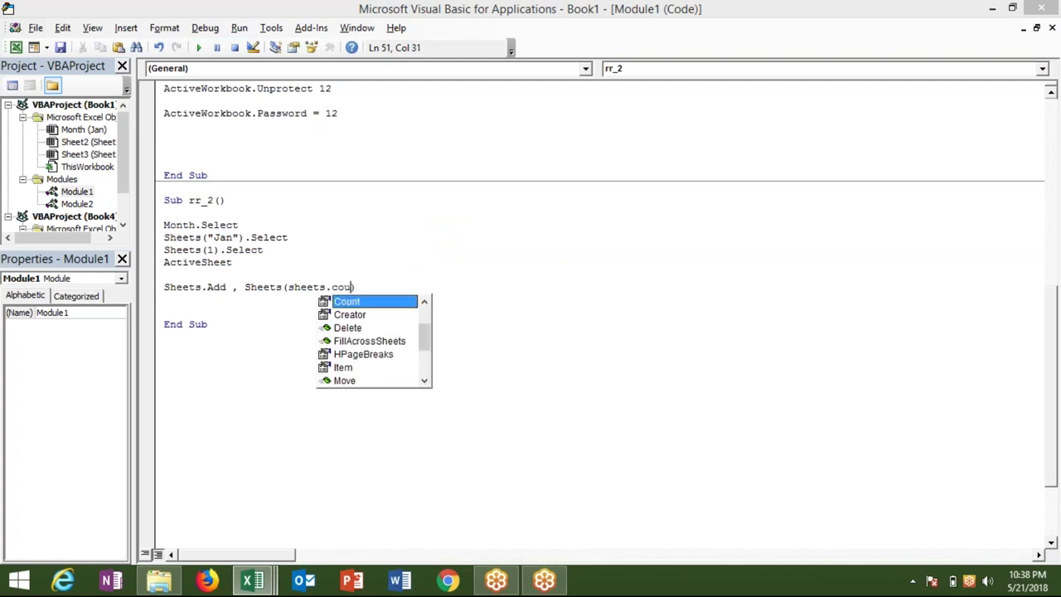
pyautogui.press('Tab')
pyautogui.press('Down')
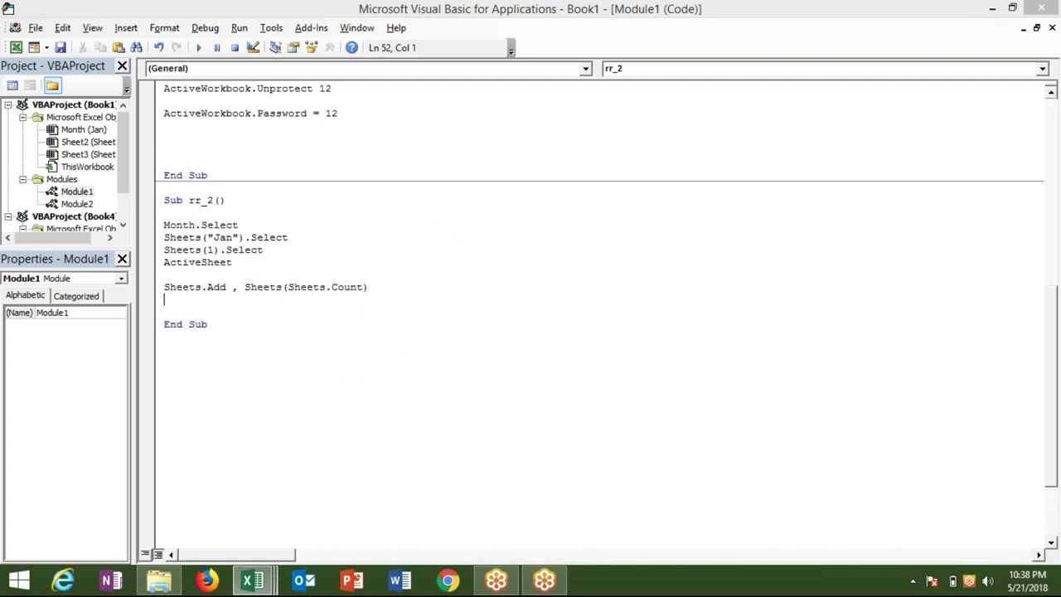
pyautogui.click(365, 286)
pyautogui.click(374, 287)
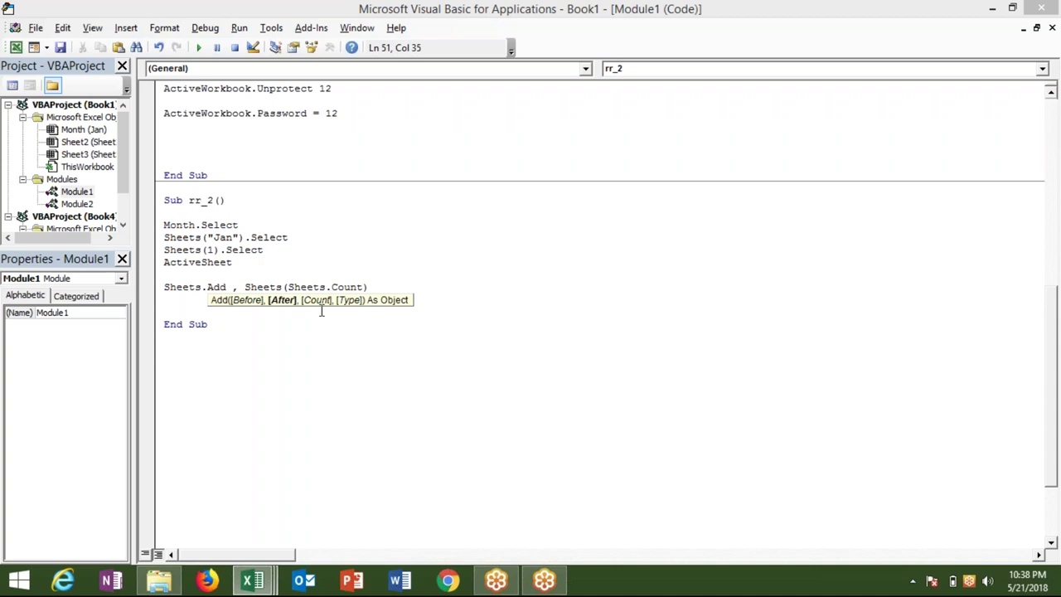
pyautogui.write(',5')
pyautogui.press('Return')
pyautogui.press('Up')
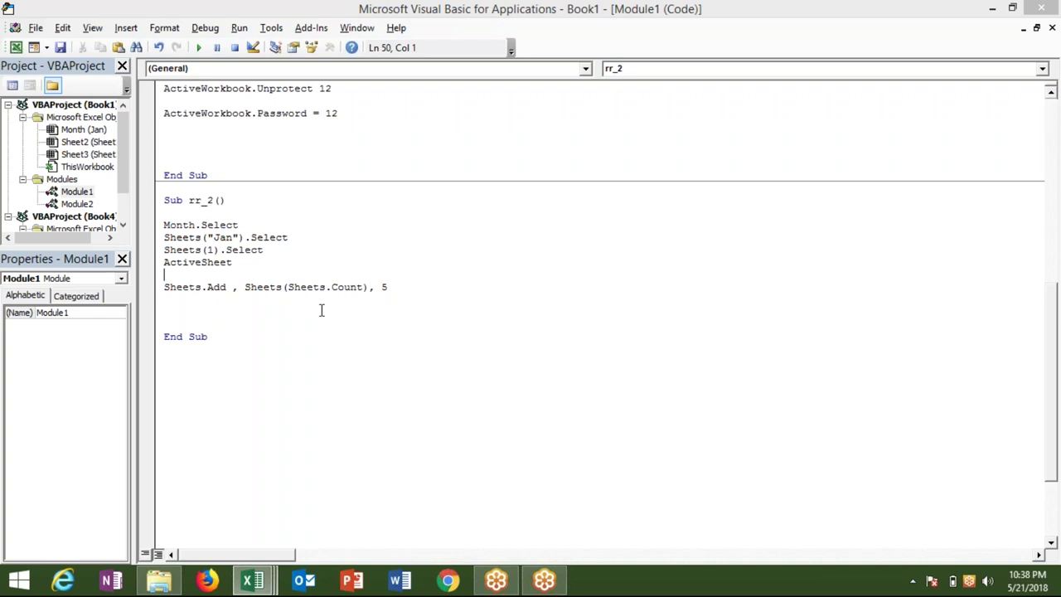
pyautogui.hotkey('shift', 'End')
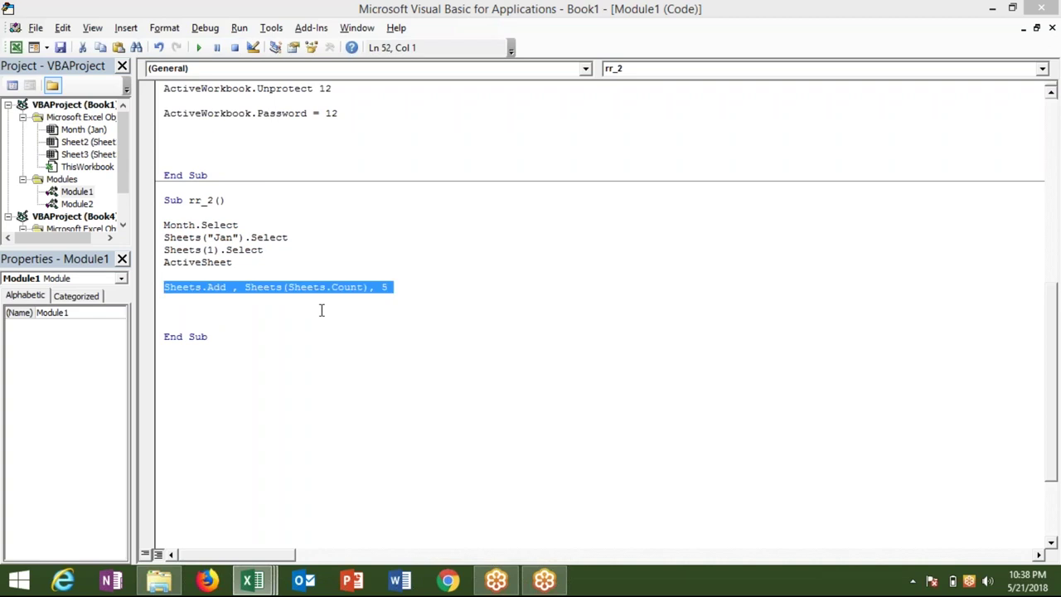
pyautogui.press('Down')
pyautogui.press('Up')
pyautogui.press('Down')
pyautogui.write('sheet')
pyautogui.press('BackSpace')
pyautogui.press('BackSpace')
pyautogui.press('BackSpace')
pyautogui.press('BackSpace')
pyautogui.press('BackSpace')
pyautogui.press('Up')
pyautogui.hotkey('shift', 'Right')
pyautogui.hotkey('shift', 'Right')
pyautogui.hotkey('shift', 'Right')
pyautogui.hotkey('shift', 'Right')
pyautogui.hotkey('shift', 'Right')
pyautogui.hotkey('shift', 'Right')
pyautogui.hotkey('shift', 'Right')
pyautogui.hotkey('shift', 'Right')
pyautogui.hotkey('shift', 'Right')
pyautogui.hotkey('shift', 'Right')
pyautogui.hotkey('shift', 'Left')
pyautogui.hotkey('shift', 'Left')
pyautogui.hotkey('ctrl', 'c')
pyautogui.press('Down')
pyautogui.hotkey('ctrl', 'v')
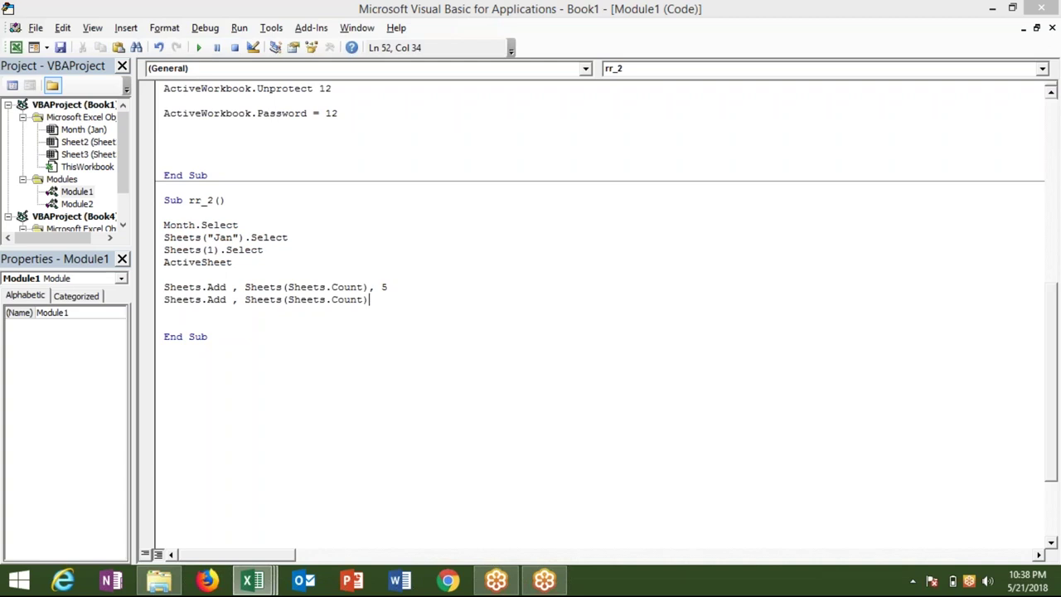
pyautogui.press('Return')
pyautogui.write('acti')
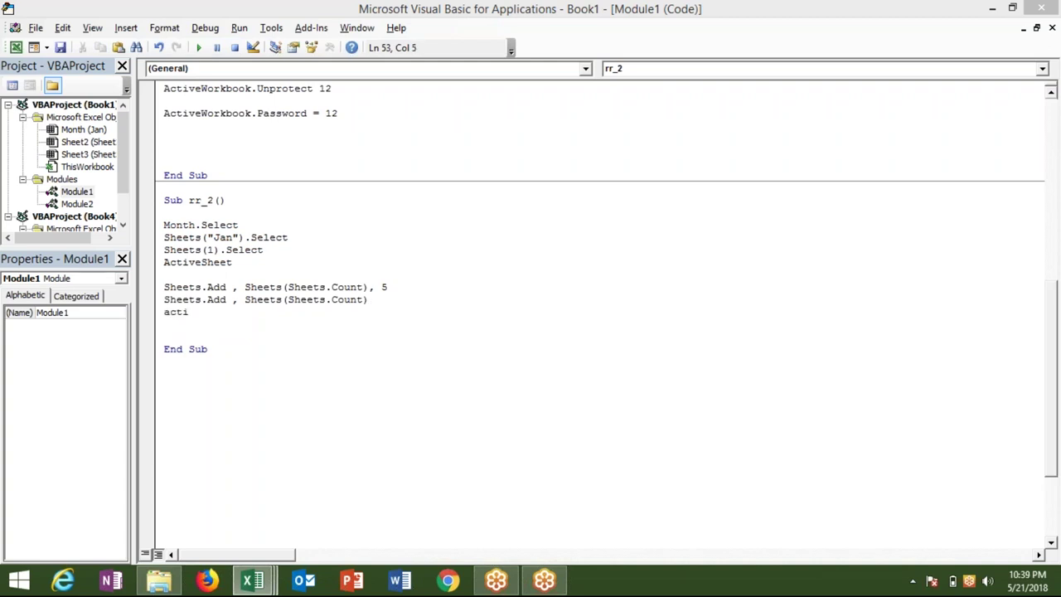
pyautogui.write('vesheet.name="Data"')
pyautogui.press('Return')
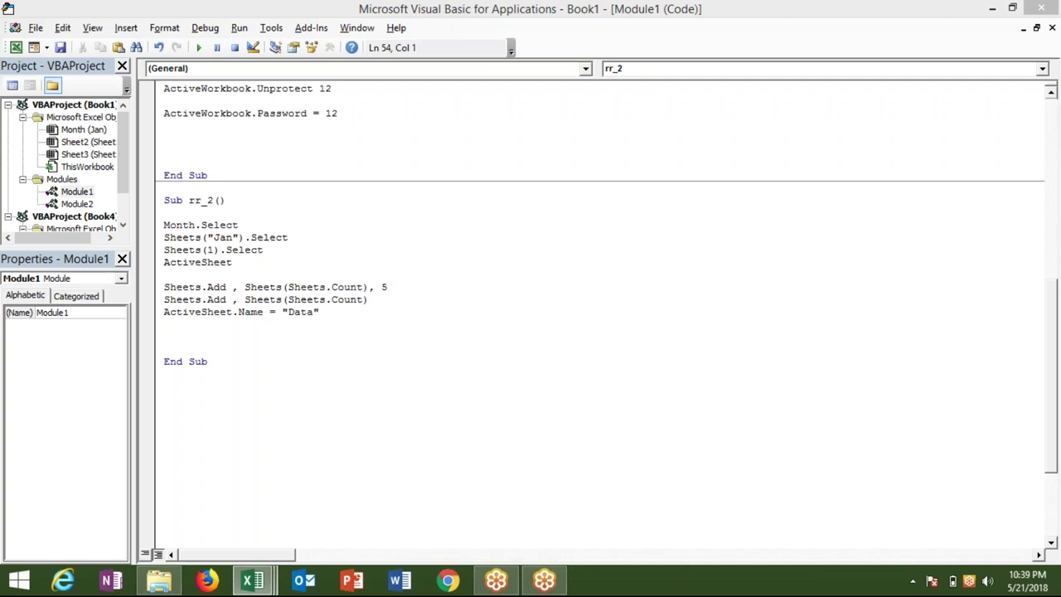
pyautogui.click(163, 299)
pyautogui.click(164, 312)
pyautogui.moveTo(164, 312); pyautogui.dragTo(232, 311)
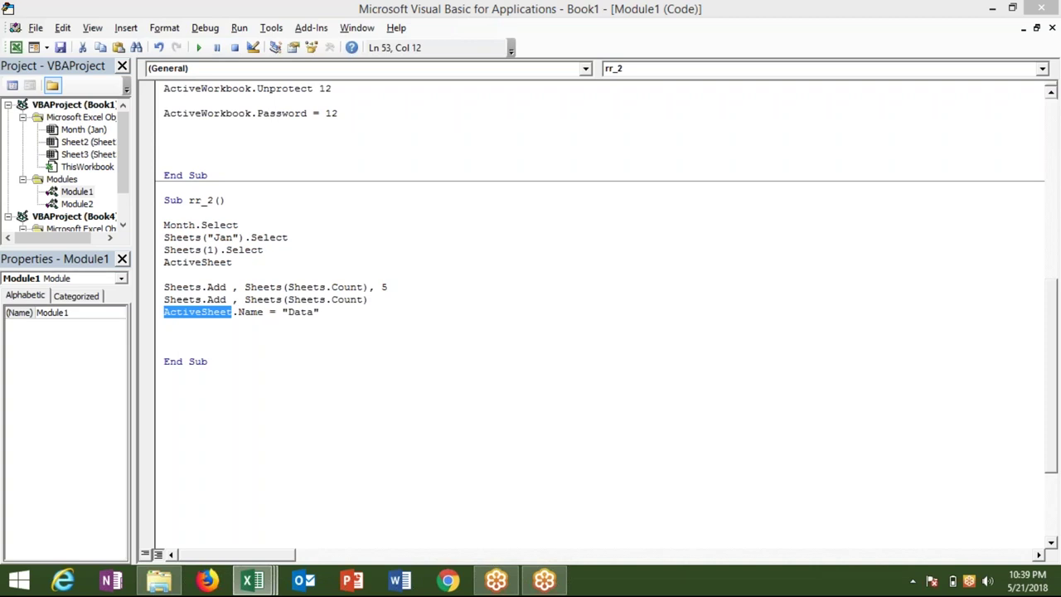
pyautogui.click(233, 299)
pyautogui.moveTo(226, 300); pyautogui.dragTo(174, 299)
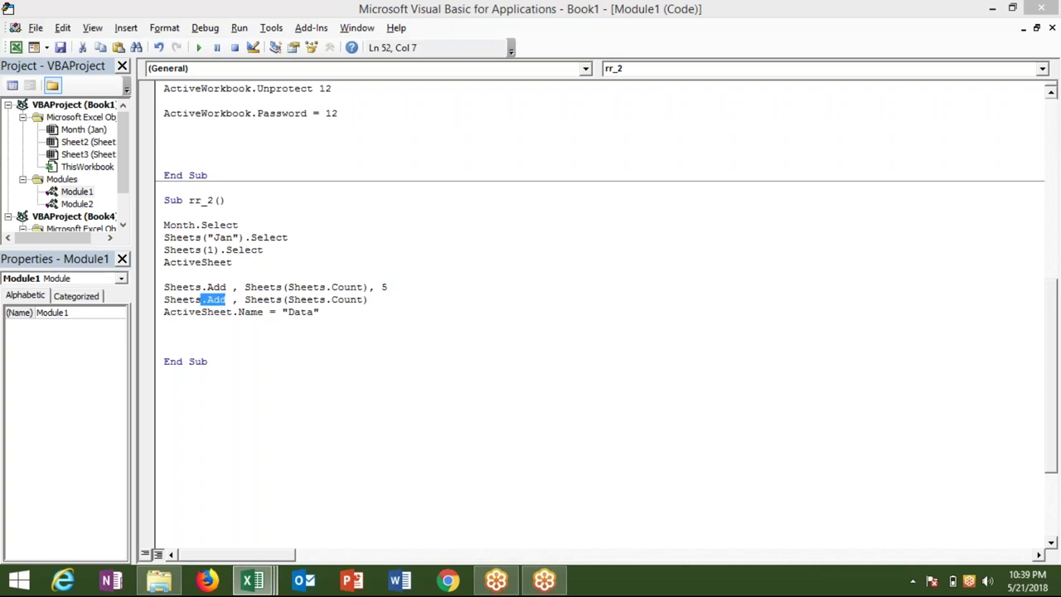
pyautogui.click(174, 311)
pyautogui.moveTo(164, 299); pyautogui.dragTo(226, 299)
# - Add a Sheets.Add.Name = "data" line to rr_2
pyautogui.hotkey('ctrl', 'c')
pyautogui.click(164, 324)
pyautogui.press('Down')
pyautogui.hotkey('ctrl', 'v')
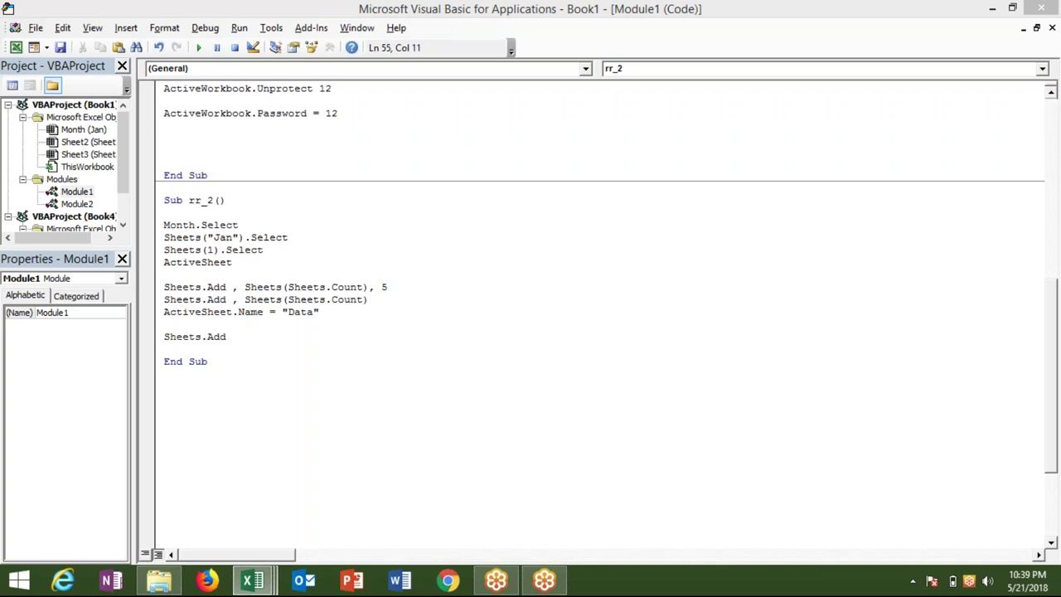
pyautogui.write('.')
pyautogui.write('name="data"')
pyautogui.press('Return')
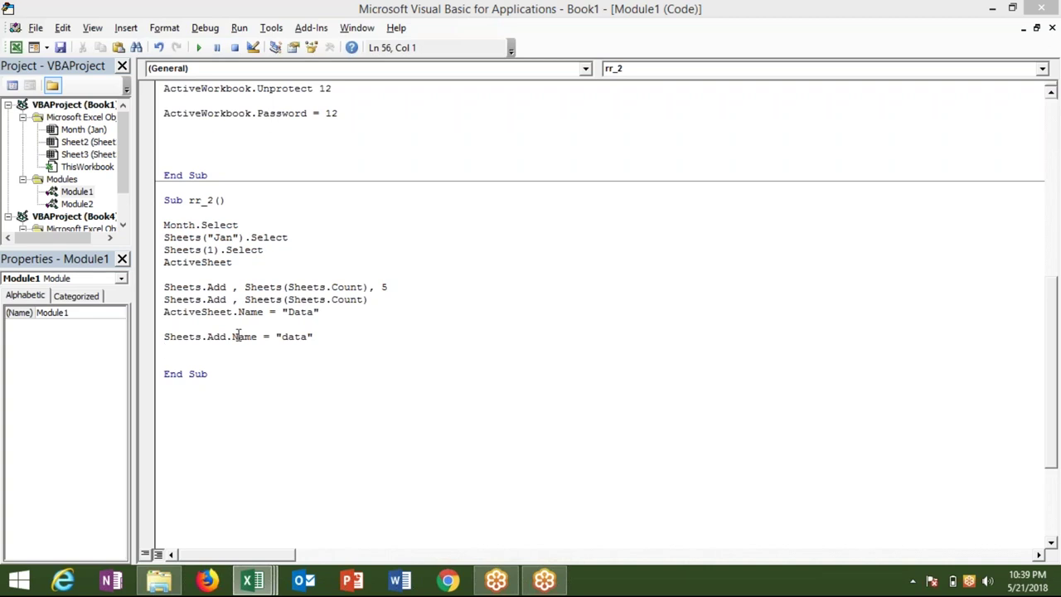
pyautogui.moveTo(238, 336); pyautogui.dragTo(208, 335)
pyautogui.click(207, 336)
# - Insert blank lines above End Sub and add a Month.Delete statement
pyautogui.press('Down')
pyautogui.press('Up')
pyautogui.press('Up')
pyautogui.press('Up')
pyautogui.press('Up')
pyautogui.press('Up')
pyautogui.press('Down')
pyautogui.press('Down')
pyautogui.press('Down')
pyautogui.press('Down')
pyautogui.press('Down')
pyautogui.press('Down')
pyautogui.press('Return')
pyautogui.press('Return')
pyautogui.press('Up')
pyautogui.press('Up')
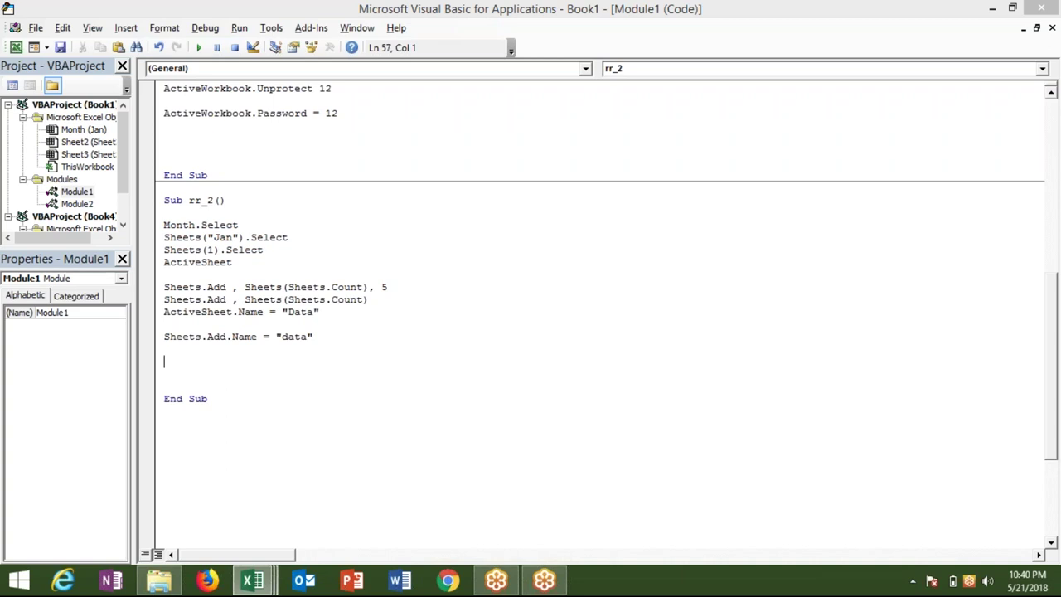
pyautogui.write('month')
pyautogui.write('.d')
pyautogui.press('Return')
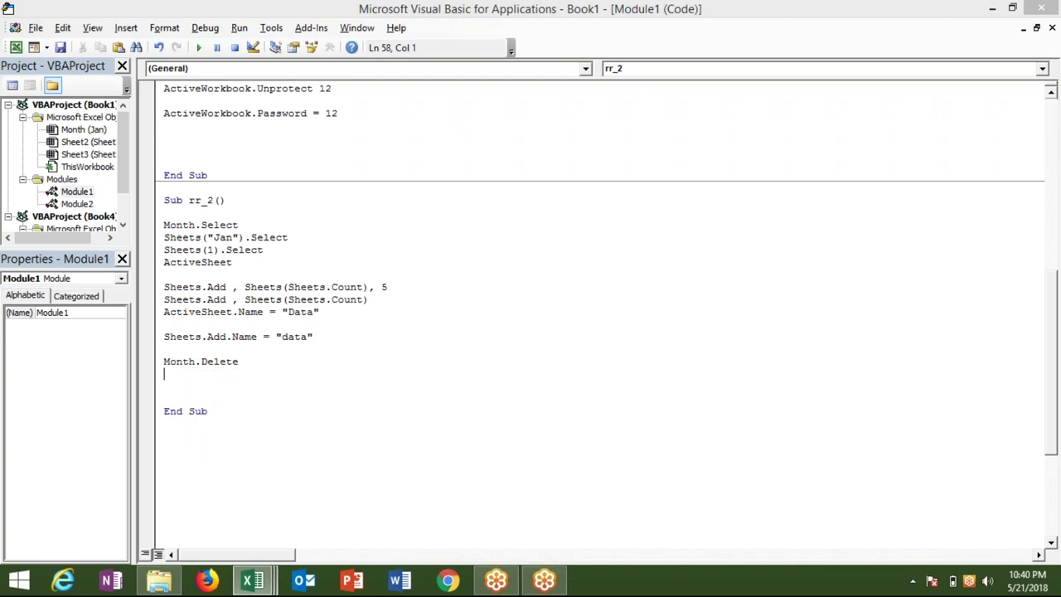
pyautogui.hotkey('alt', 'F11')
pyautogui.rightClick(200, 540)
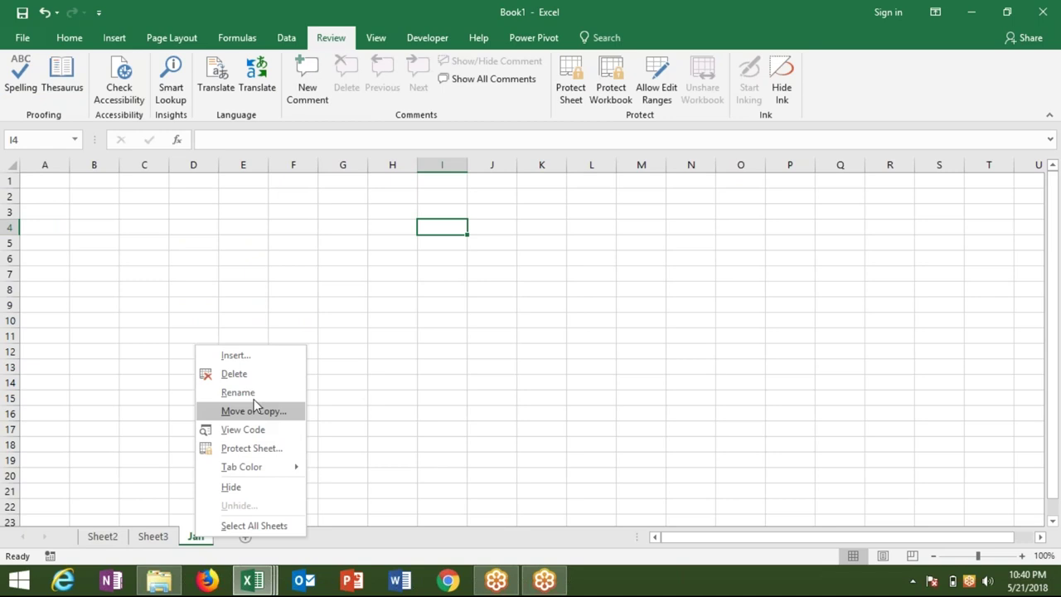
pyautogui.click(224, 377)
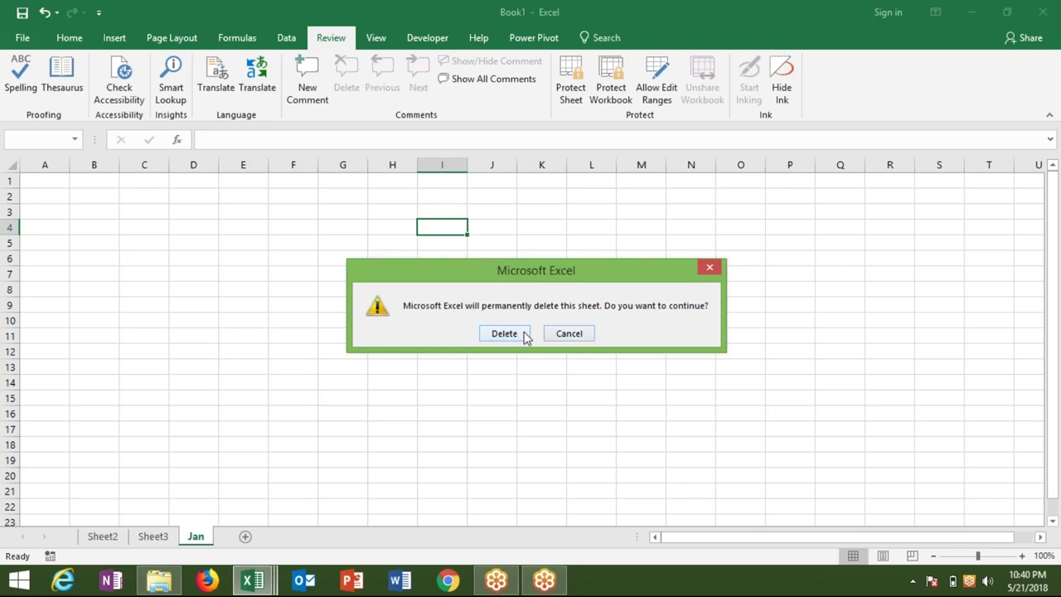
pyautogui.click(576, 342)
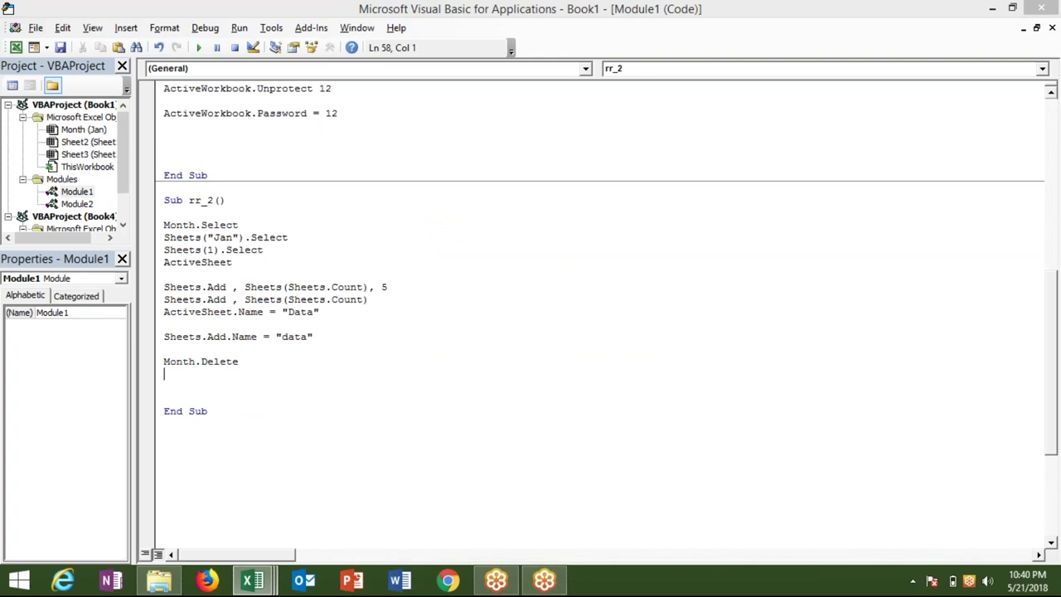
pyautogui.press('Up')
pyautogui.press('Up')
# - Add Application.DisplayAlerts = False above Month.Delete and tidy the surrounding blank lines
pyautogui.write('application.')
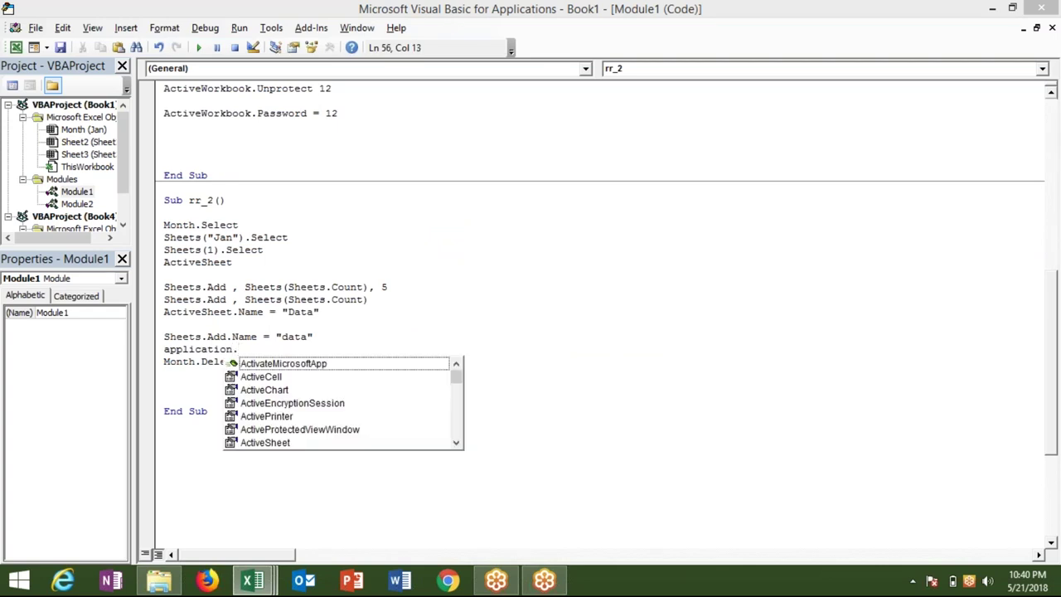
pyautogui.write('dis')
pyautogui.press('Tab')
pyautogui.write('=')
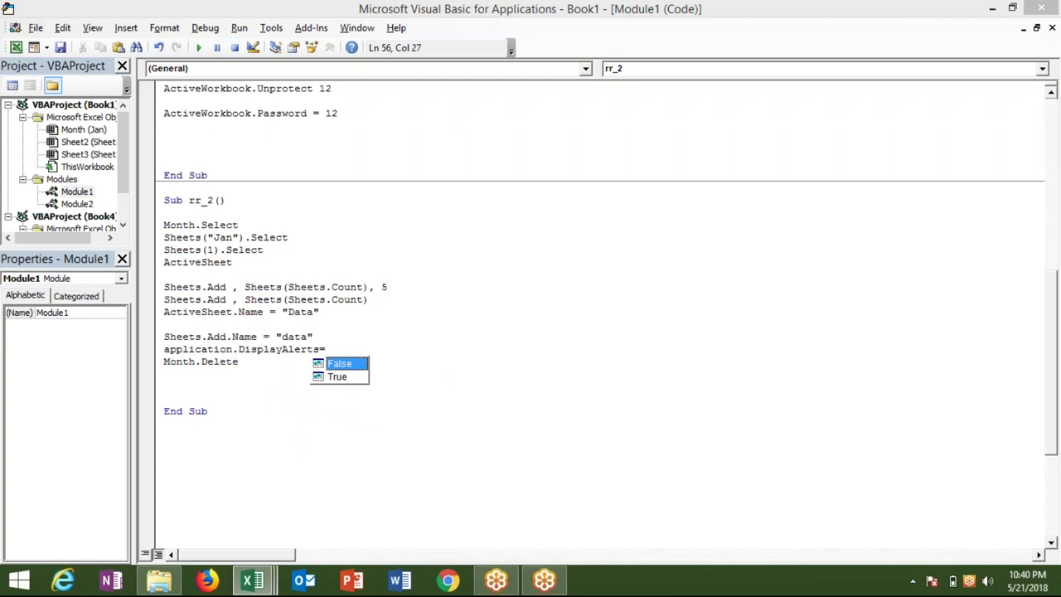
pyautogui.press('Tab')
pyautogui.press('Return')
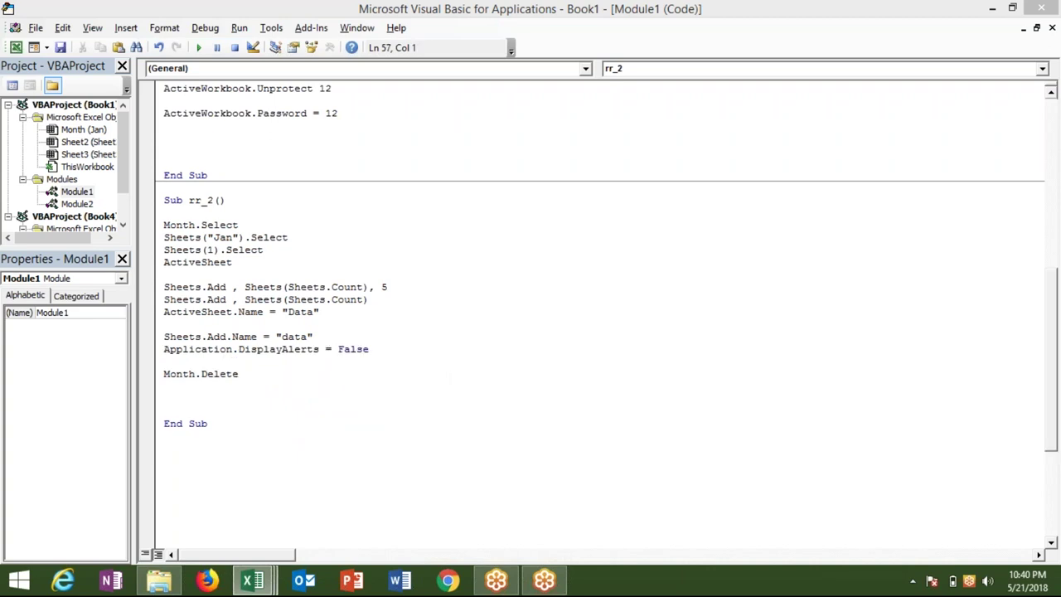
pyautogui.press('BackSpace')
pyautogui.press('Down')
pyautogui.press('Down')
pyautogui.press('Up')
pyautogui.press('Up')
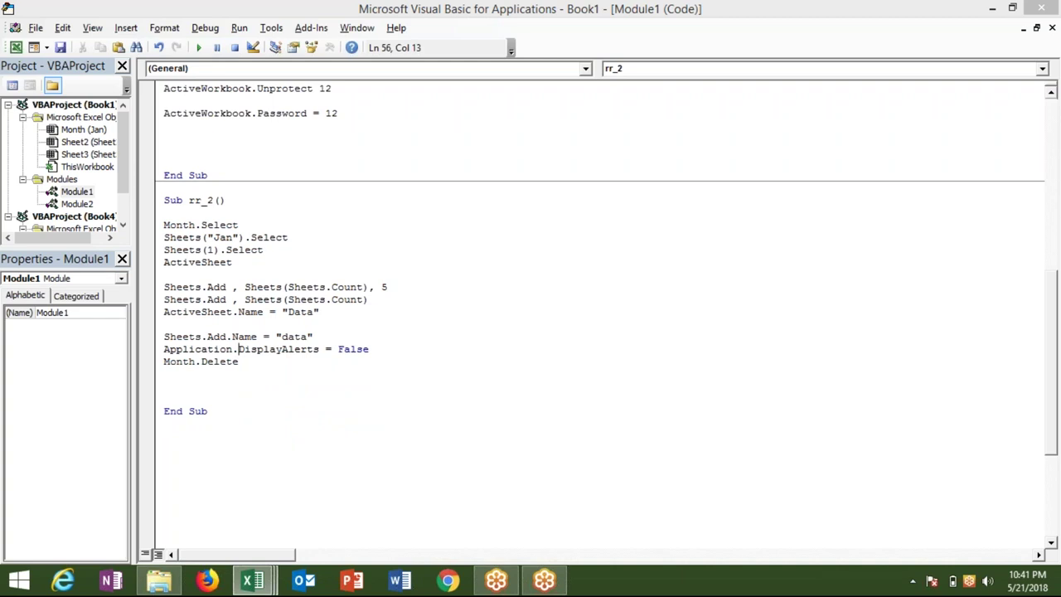
pyautogui.press('Left')
pyautogui.press('Left')
pyautogui.press('Left')
pyautogui.press('Left')
pyautogui.press('Left')
pyautogui.press('Left')
pyautogui.press('Return')
pyautogui.press('Down')
pyautogui.press('Down')
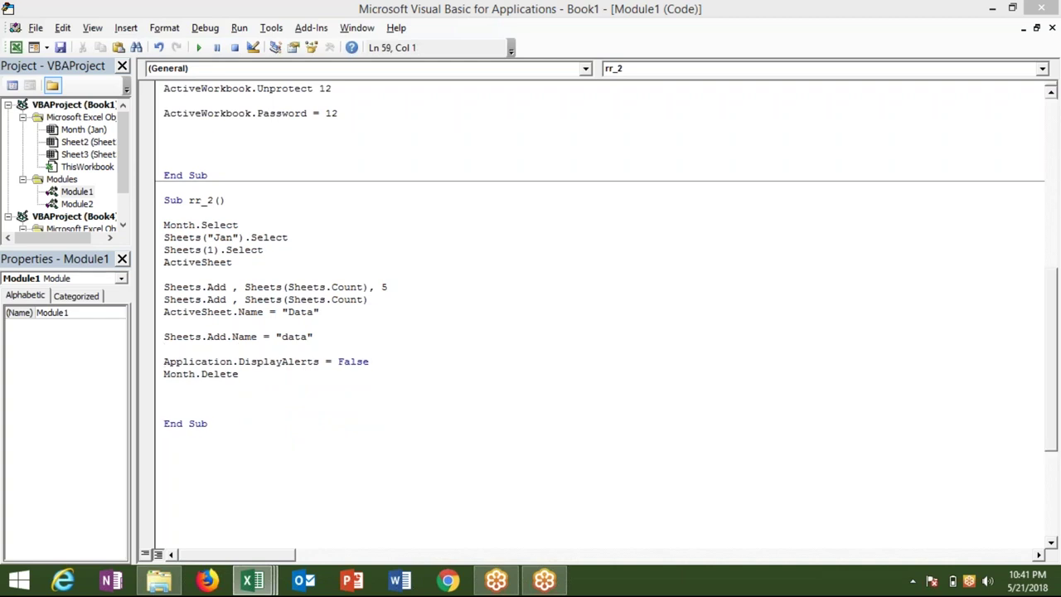
pyautogui.press('Return')
# - Fill cells D3:H11 on the Jan sheet with yellow, then return to the editor
pyautogui.hotkey('alt', 'F11')
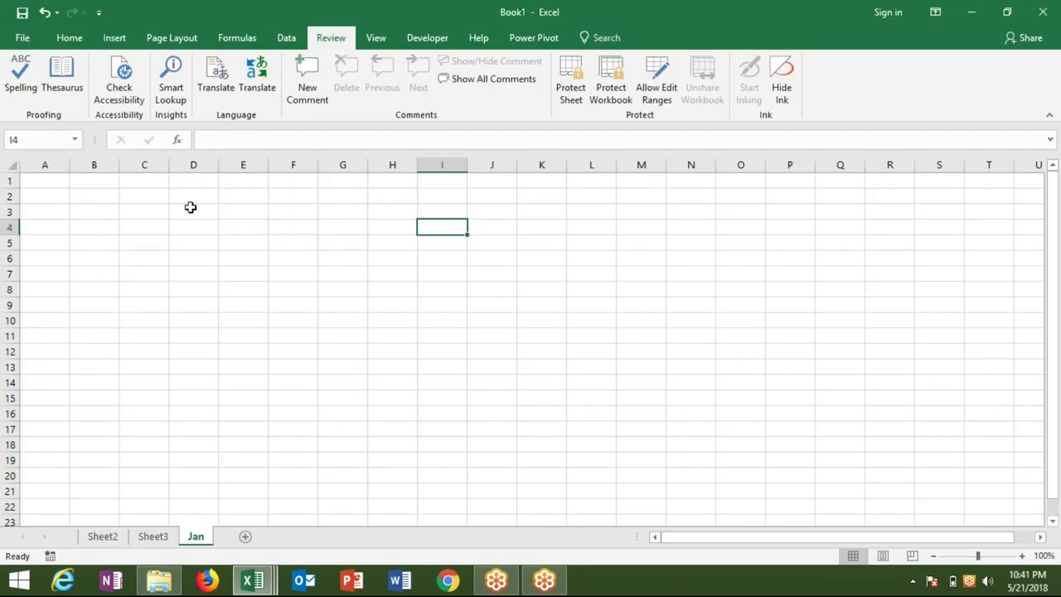
pyautogui.moveTo(190, 209); pyautogui.dragTo(410, 334)
pyautogui.click(71, 39)
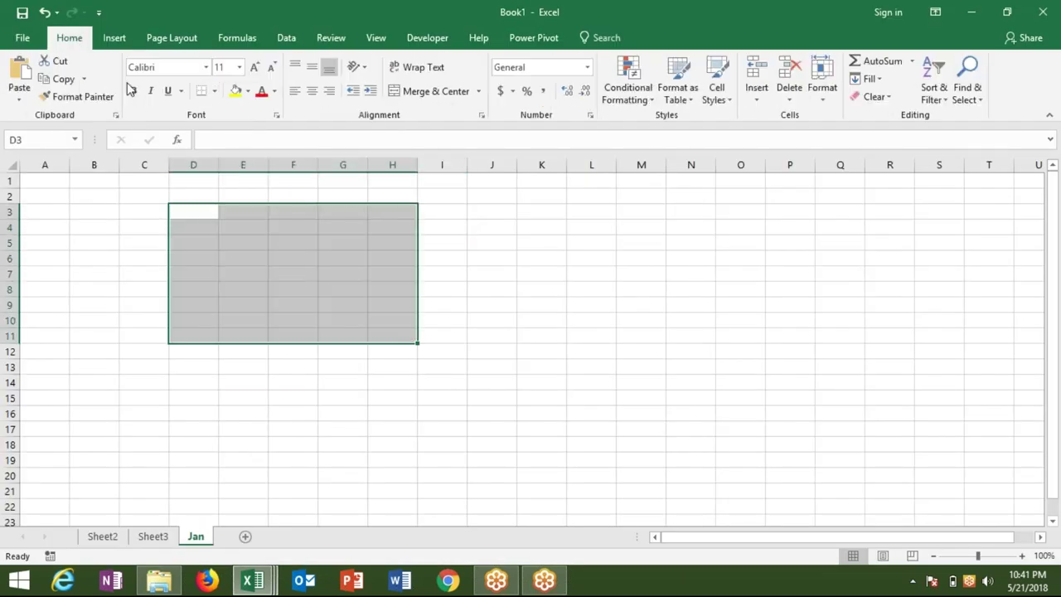
pyautogui.click(236, 91)
pyautogui.click(243, 180)
pyautogui.click(243, 258)
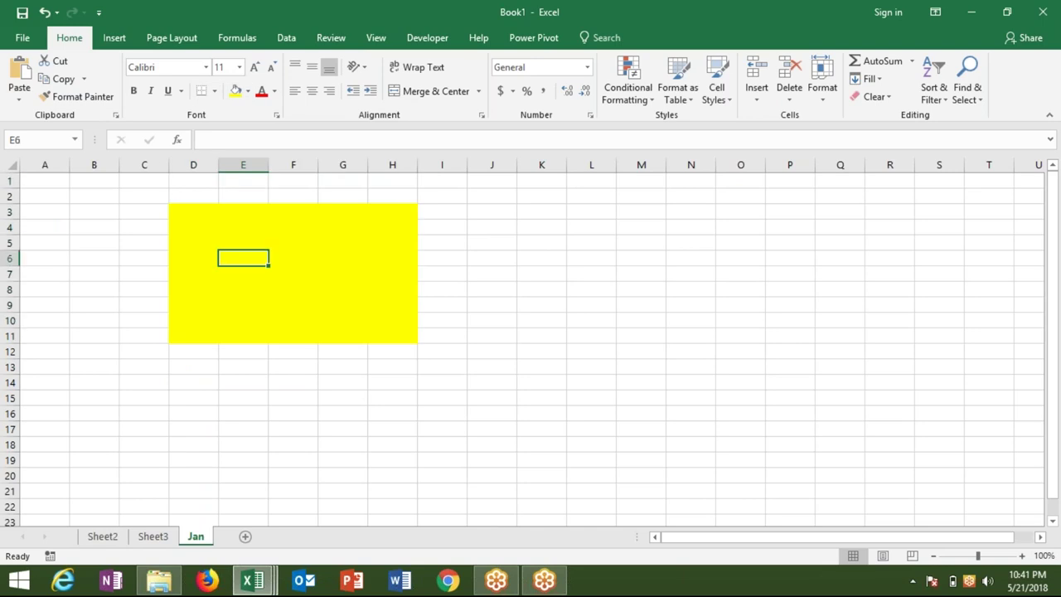
pyautogui.hotkey('alt', 'F11')
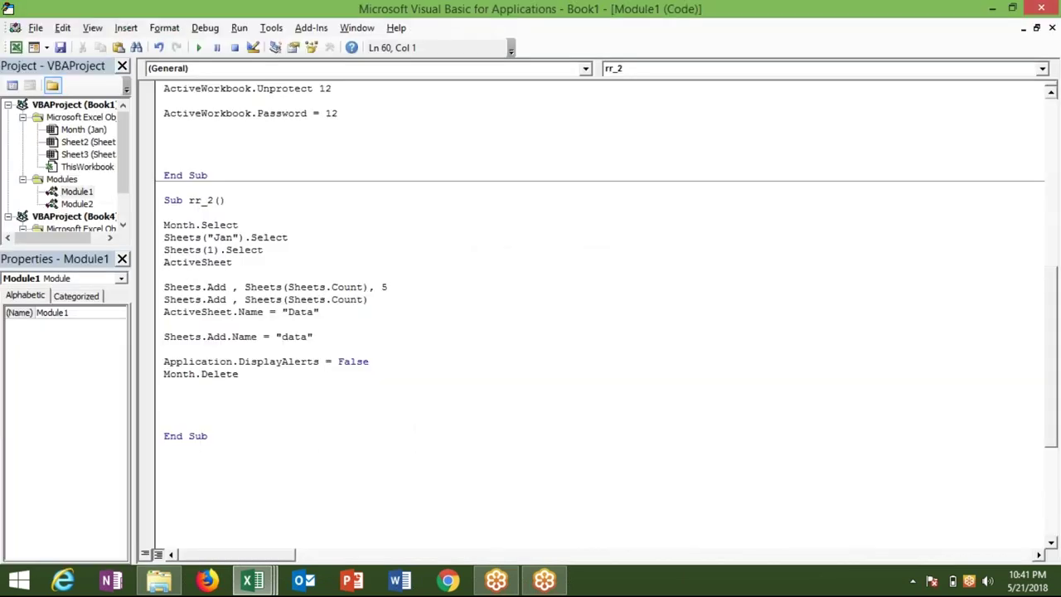
# - Replace the stray text above End Sub with a Month.Move line and check which workbooks are open
pyautogui.write('she')
pyautogui.press('BackSpace')
pyautogui.press('BackSpace')
pyautogui.press('BackSpace')
pyautogui.write('month')
pyautogui.write('.')
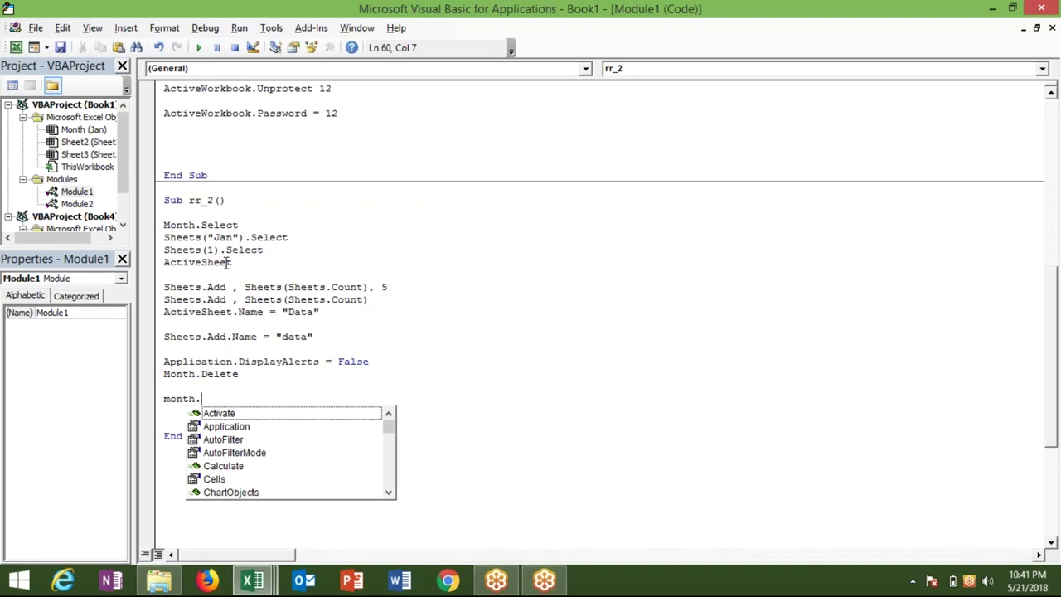
pyautogui.write('mo')
pyautogui.press('Tab')
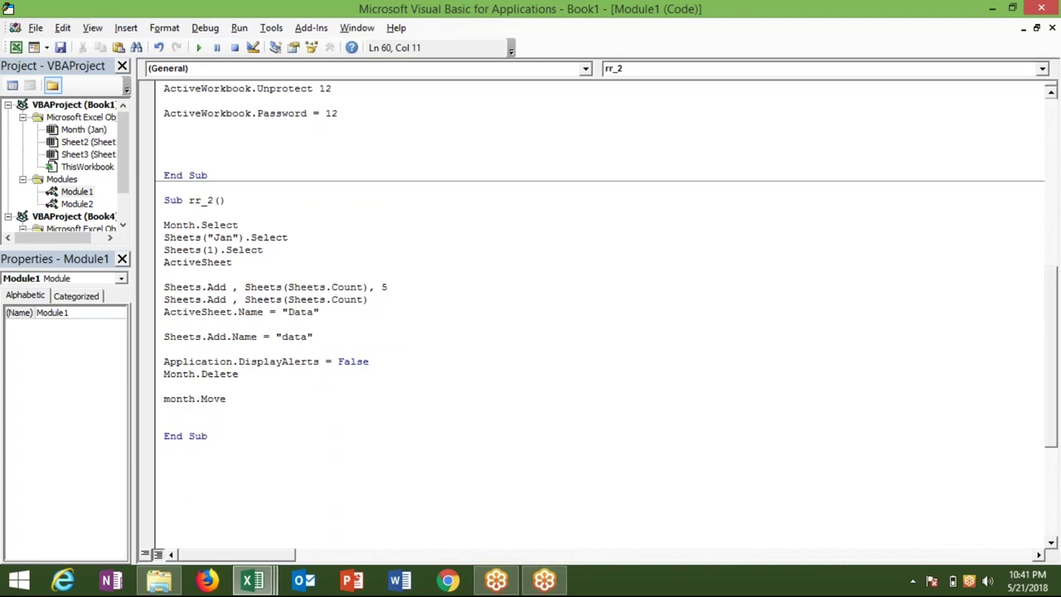
pyautogui.press('Return')
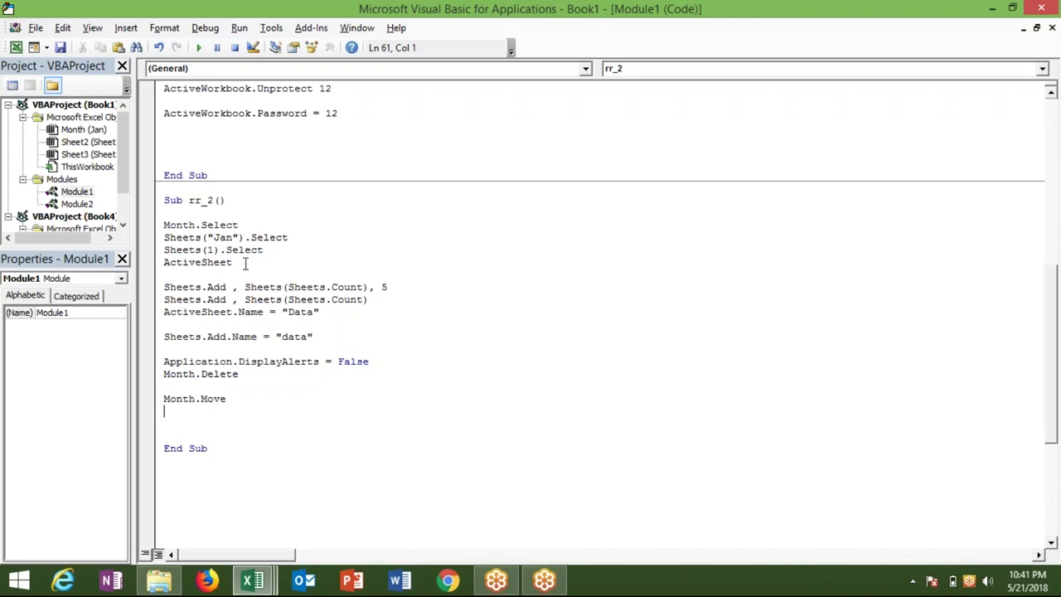
pyautogui.click(255, 398)
pyautogui.click(269, 583)
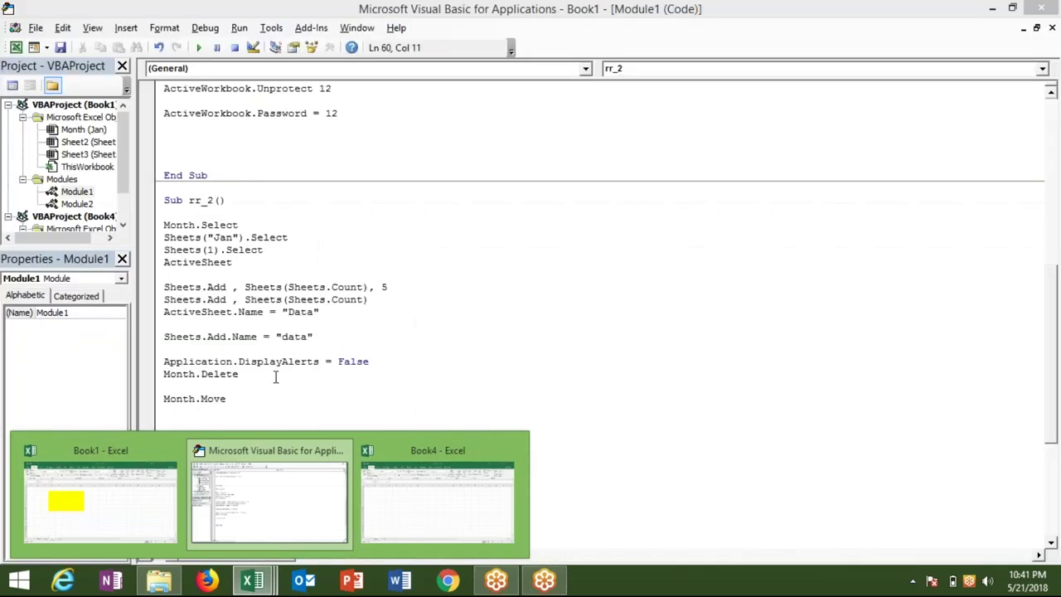
pyautogui.click(274, 374)
pyautogui.click(269, 399)
# - Complete the statement as Month.Move Workbooks("Book4.xlsx").Sheets(2)
pyautogui.write('B')
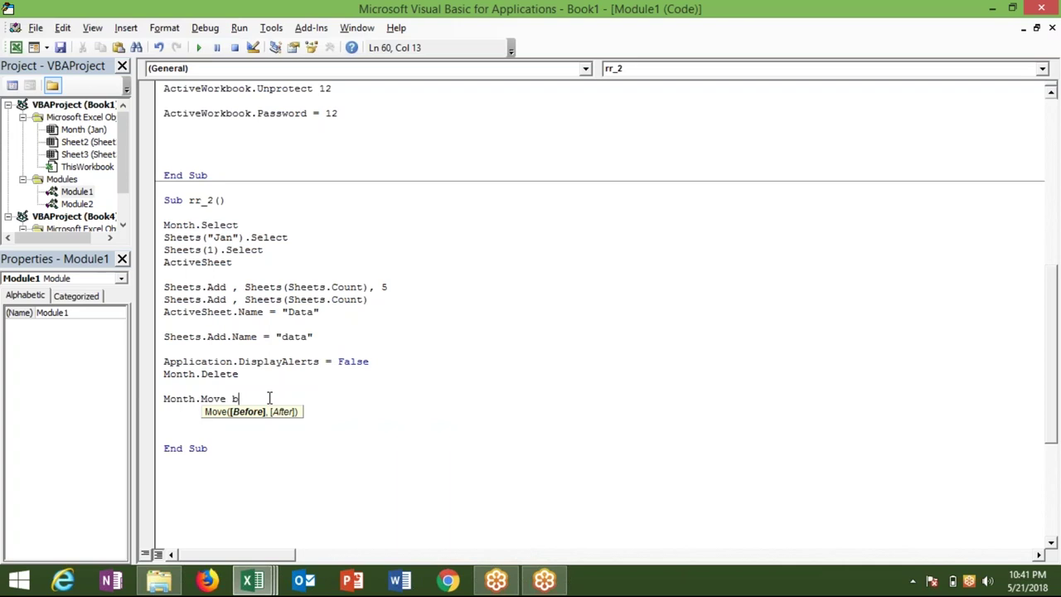
pyautogui.press('BackSpace')
pyautogui.write('B')
pyautogui.press('BackSpace')
pyautogui.write('workbook')
pyautogui.write('s("Book')
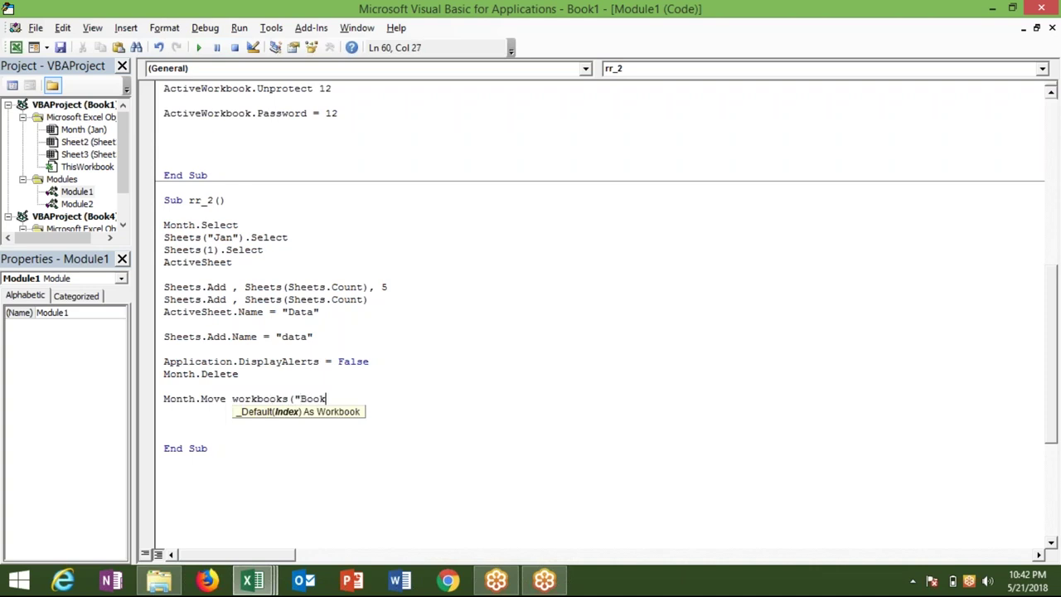
pyautogui.write('4')
pyautogui.write('.xlsm')
pyautogui.press('BackSpace')
pyautogui.write('x")')
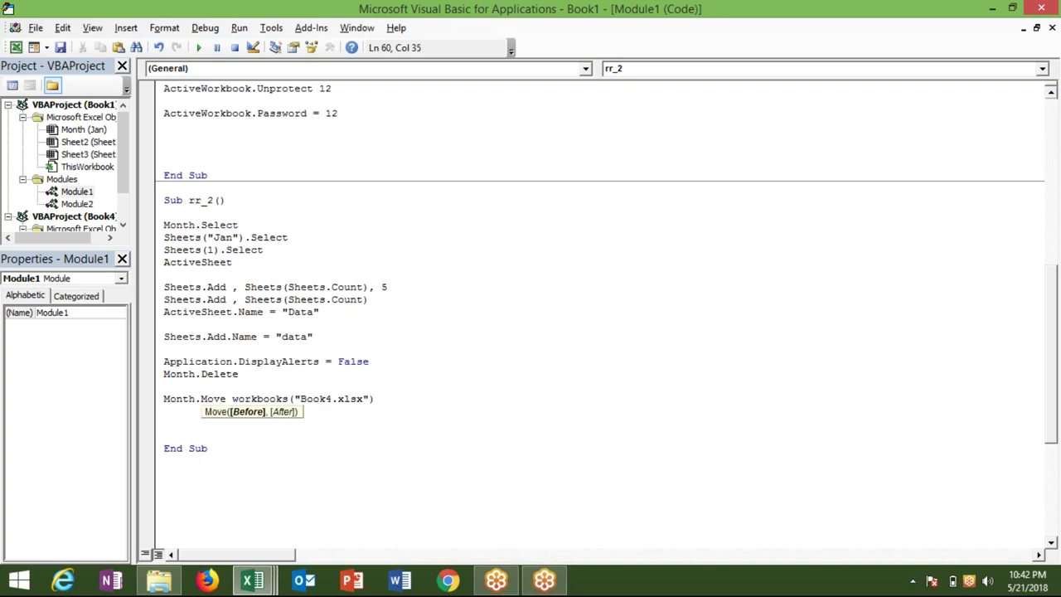
pyautogui.write(',')
pyautogui.press('BackSpace')
pyautogui.write('.')
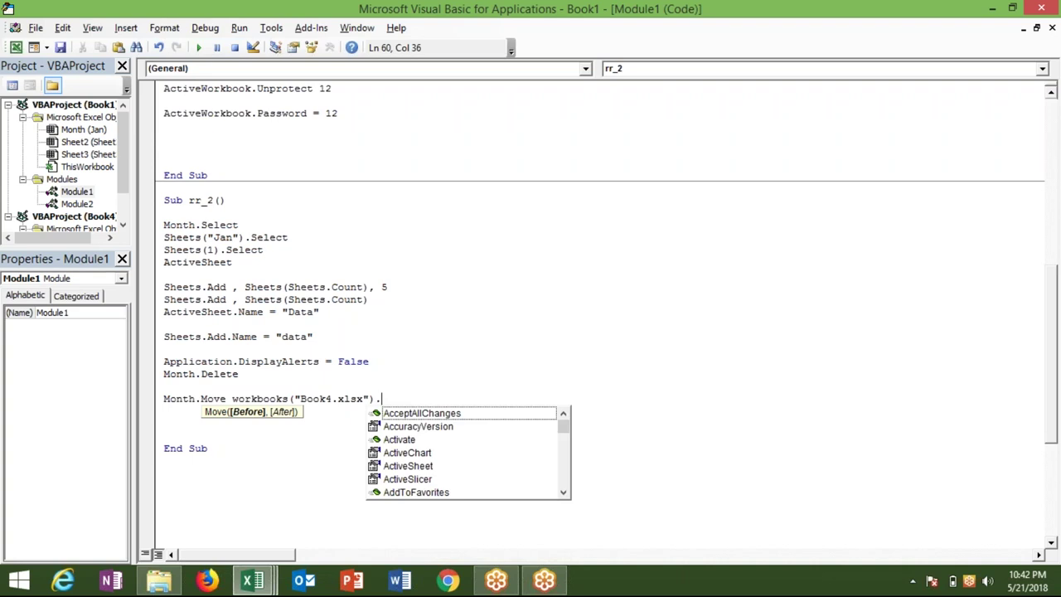
pyautogui.write('sh')
pyautogui.write('e')
pyautogui.press('Tab')
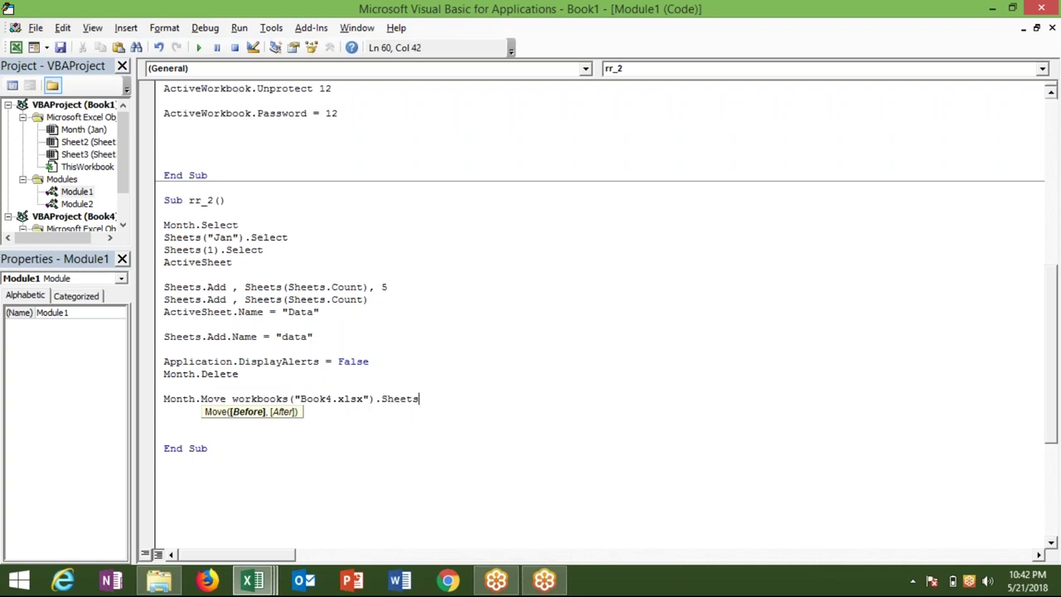
pyautogui.write('(')
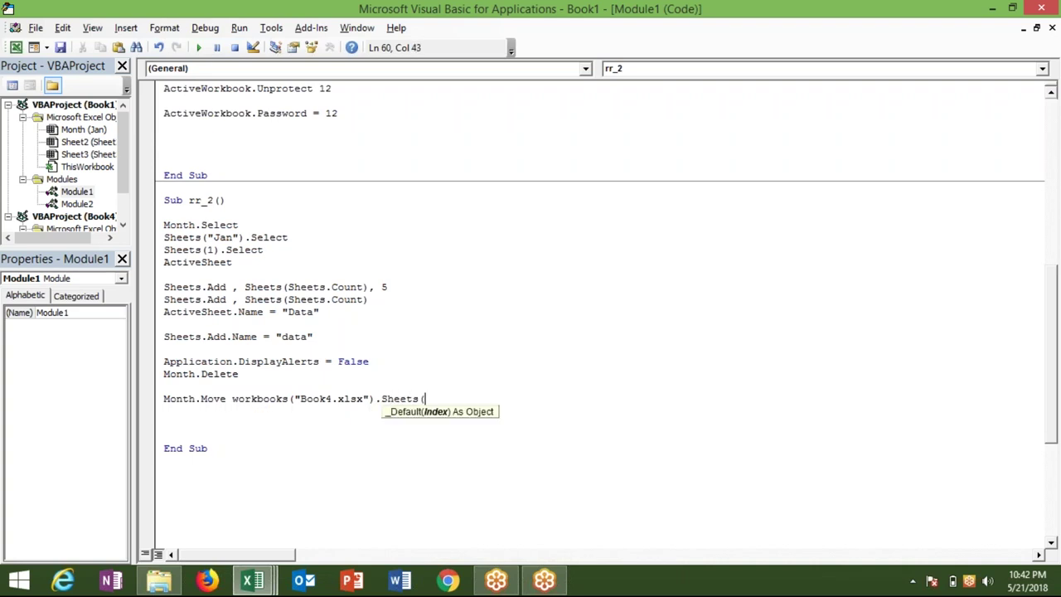
pyautogui.write('2)')
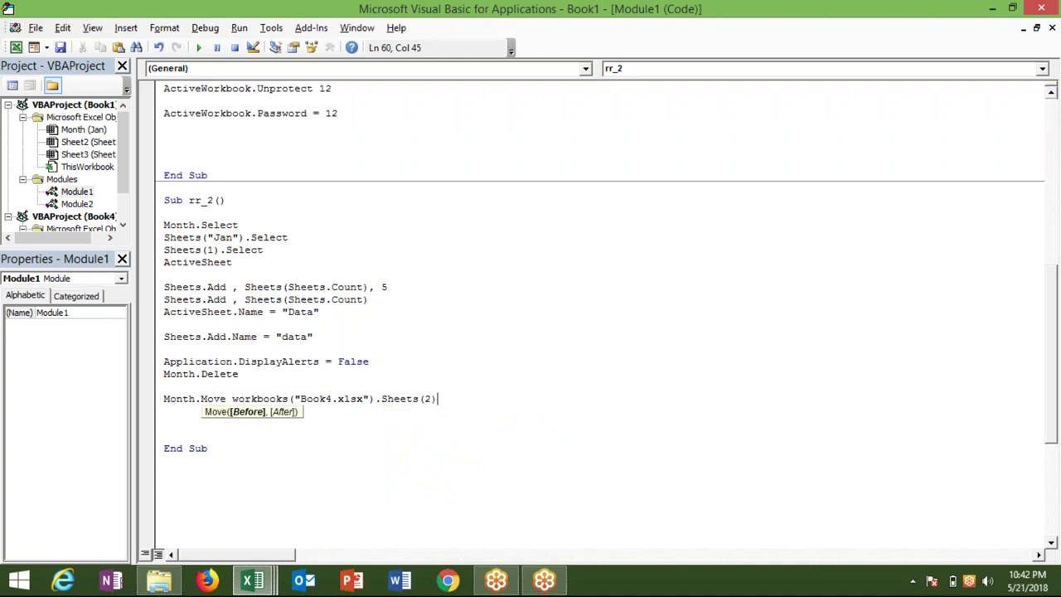
pyautogui.press('Return')
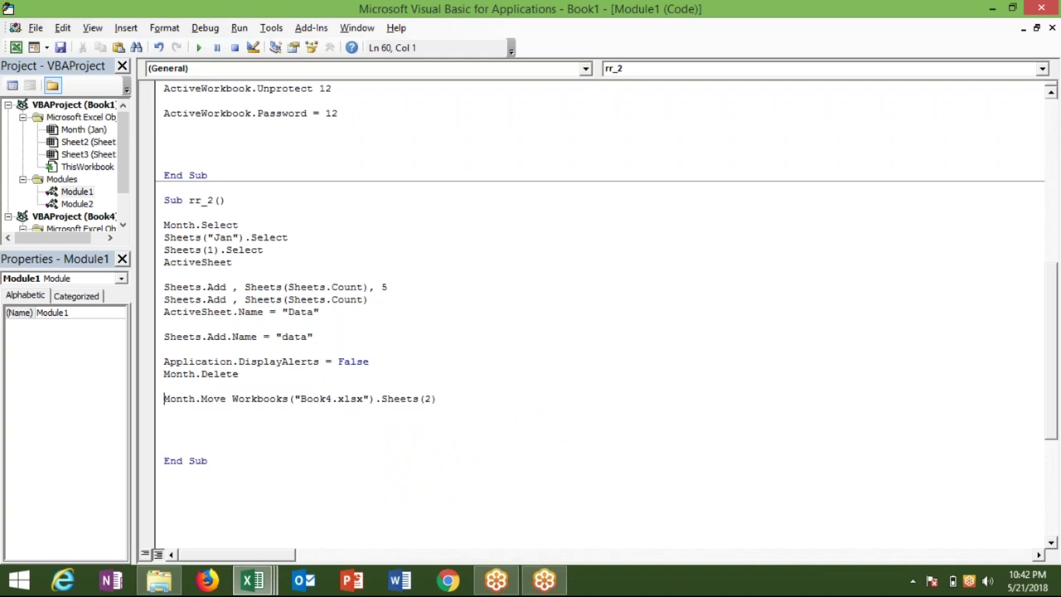
# - Duplicate the Month.Move line directly below itself
pyautogui.hotkey('shift', 'End')
pyautogui.hotkey('ctrl', 'c')
pyautogui.press('Down')
pyautogui.hotkey('ctrl', 'v')
pyautogui.press('Return')
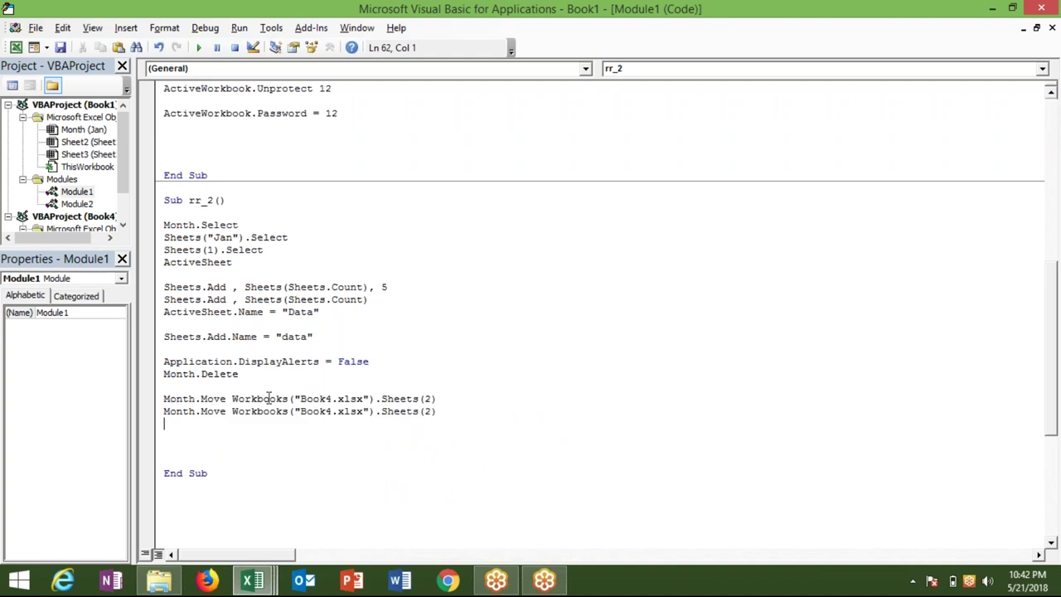
# - Drag the Jan sheet to first position in Excel, then trim the duplicate to Month.Move Sheets(2)
pyautogui.hotkey('alt', 'F11')
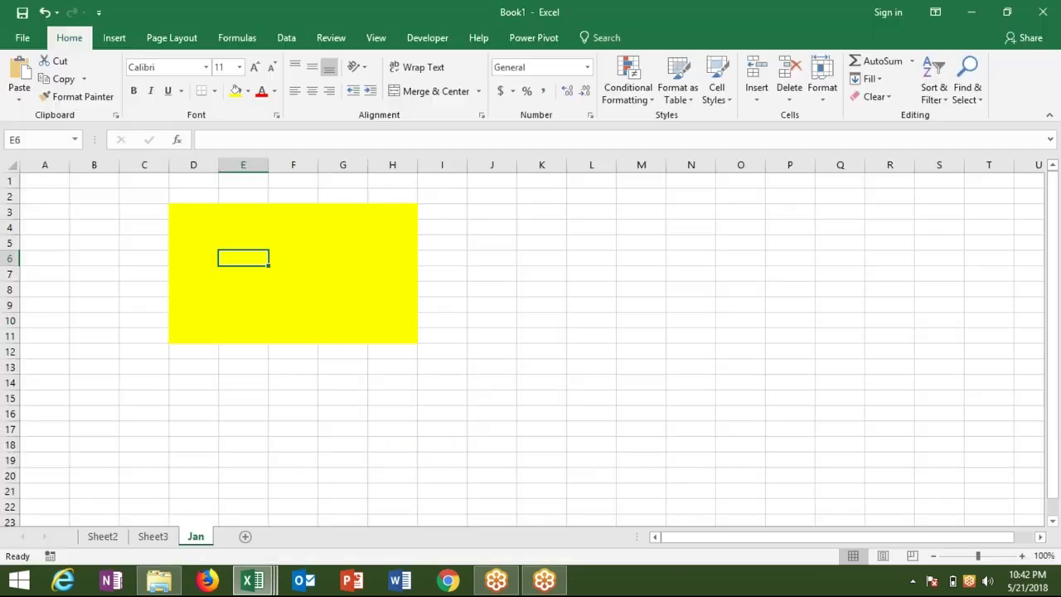
pyautogui.moveTo(200, 540); pyautogui.dragTo(98, 541)
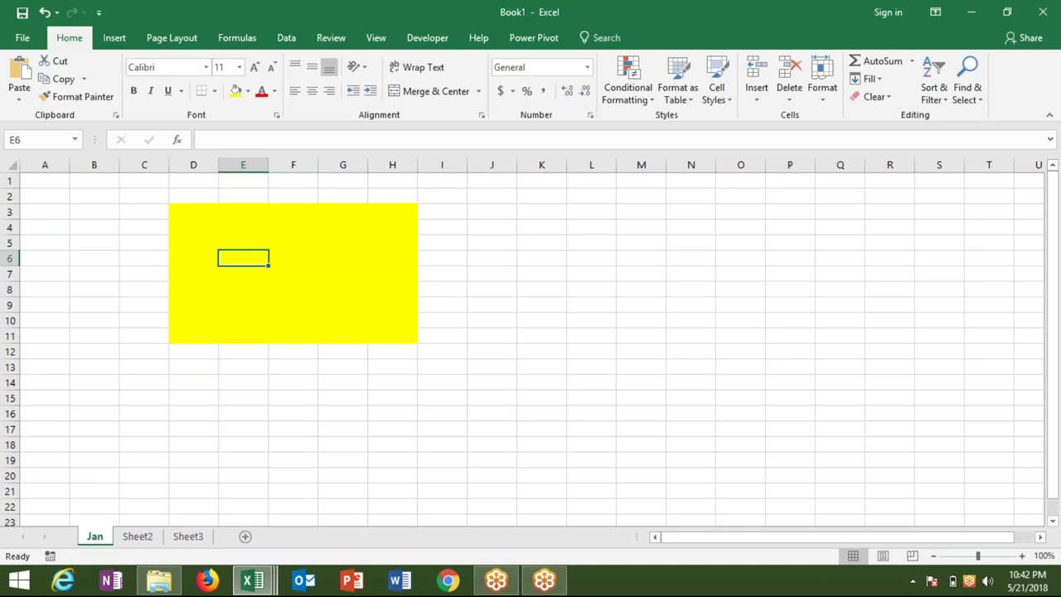
pyautogui.hotkey('alt', 'F11')
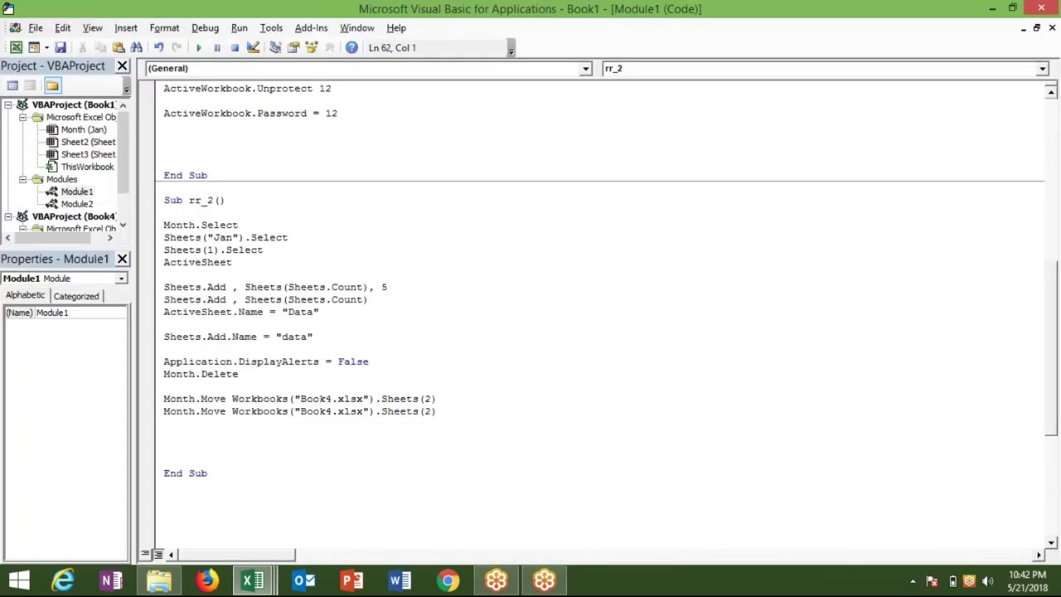
pyautogui.moveTo(237, 412); pyautogui.dragTo(375, 412)
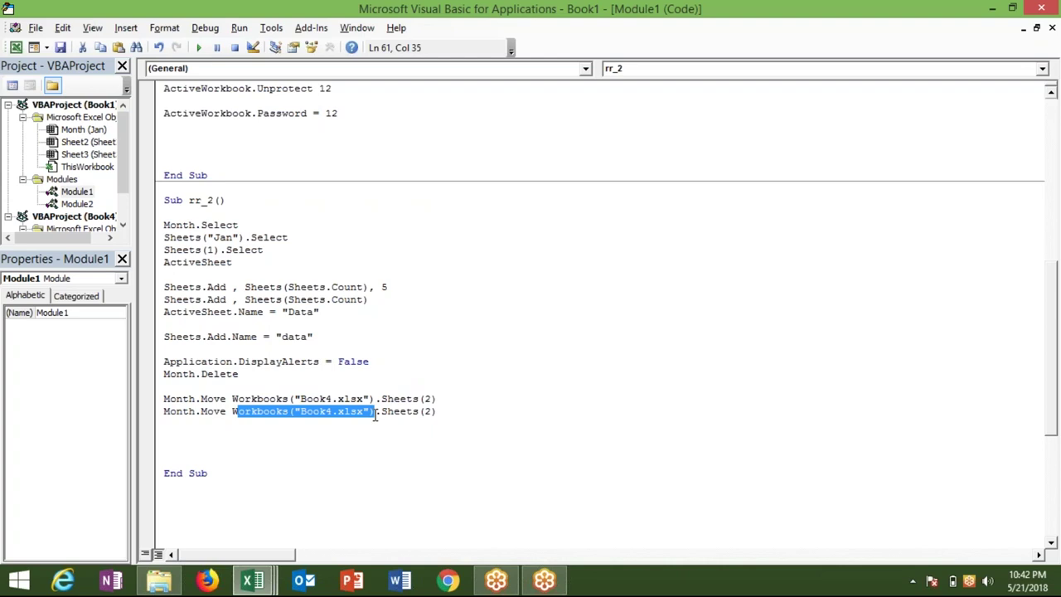
pyautogui.press('BackSpace')
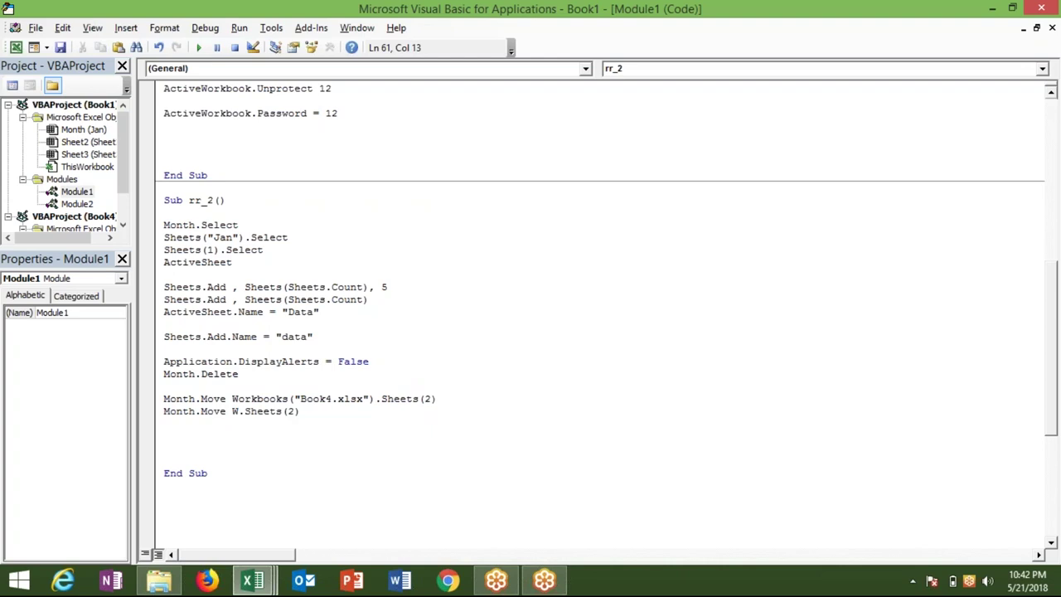
pyautogui.press('BackSpace')
pyautogui.press('Delete')
# - Add a Month.Copy line beneath the two move lines
pyautogui.click(287, 436)
pyautogui.click(163, 400)
pyautogui.click(170, 423)
pyautogui.press('Return')
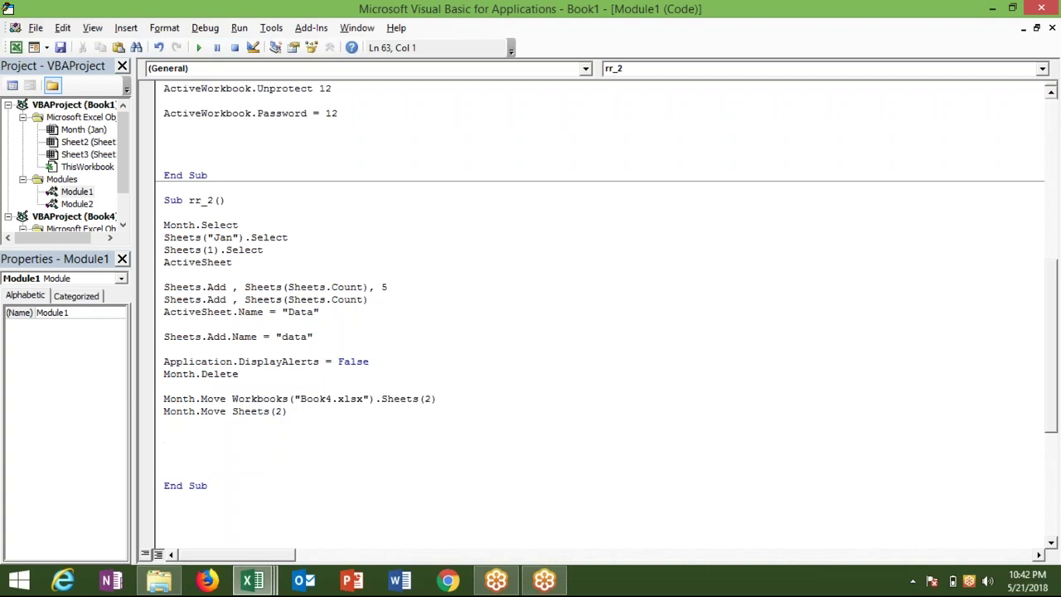
pyautogui.write('month')
pyautogui.write('.cop')
pyautogui.press('Tab')
pyautogui.press('Return')
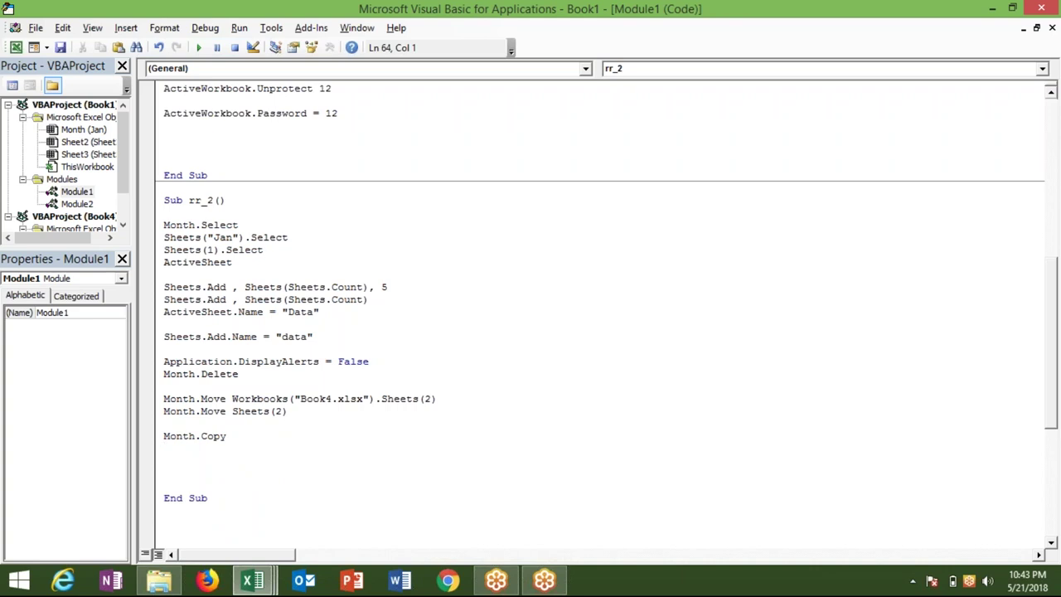
# - Paste both move lines below Month.Copy and change each Move to Copy
pyautogui.press('Up')
pyautogui.press('Up')
pyautogui.press('Up')
pyautogui.press('Up')
pyautogui.hotkey('shift', 'Down')
pyautogui.hotkey('shift', 'Down')
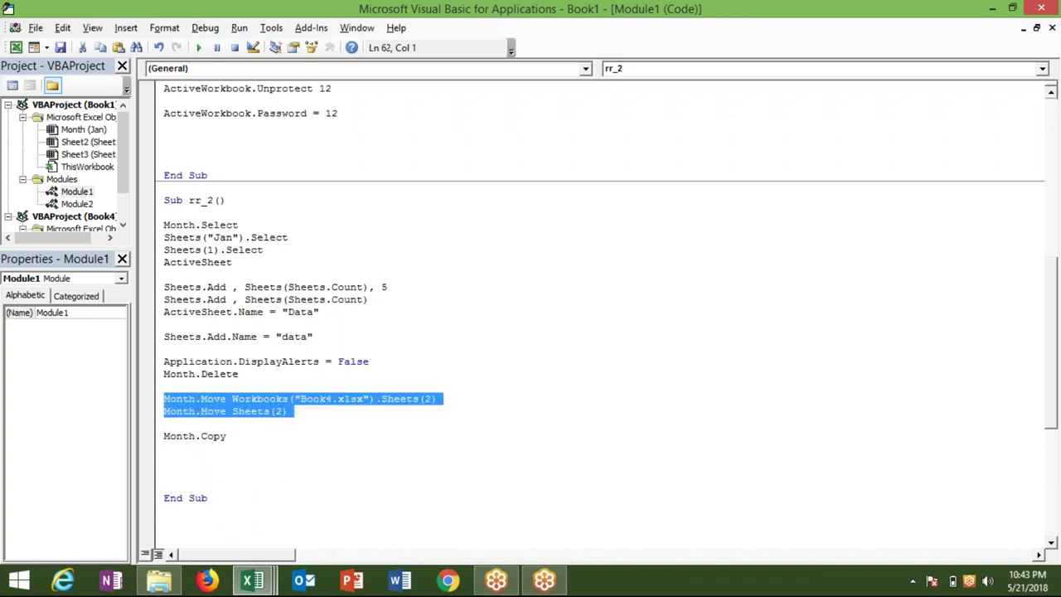
pyautogui.hotkey('ctrl', 'c')
pyautogui.press('Down')
pyautogui.press('Down')
pyautogui.hotkey('ctrl', 'v')
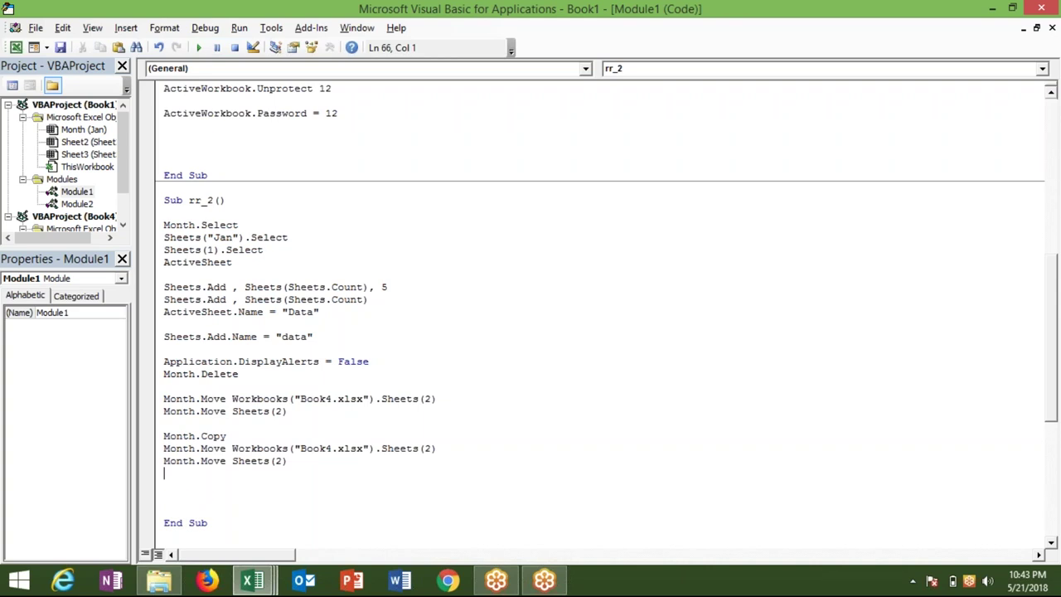
pyautogui.doubleClick(220, 448)
pyautogui.write('copy')
pyautogui.doubleClick(215, 461)
pyautogui.write('copy')
# - Add blank lines before End Sub and begin a new month.co statement
pyautogui.click(220, 500)
pyautogui.press('Down')
pyautogui.press('Down')
pyautogui.press('Return')
pyautogui.press('Return')
pyautogui.scroll(-1, 580, 331)
pyautogui.press('Up')
pyautogui.press('Up')
pyautogui.press('Up')
pyautogui.press('Up')
pyautogui.write('sheet')
pyautogui.press('BackSpace')
pyautogui.press('BackSpace')
pyautogui.press('BackSpace')
pyautogui.press('BackSpace')
pyautogui.press('BackSpace')
pyautogui.write('mont')
pyautogui.press('BackSpace')
pyautogui.write('th.')
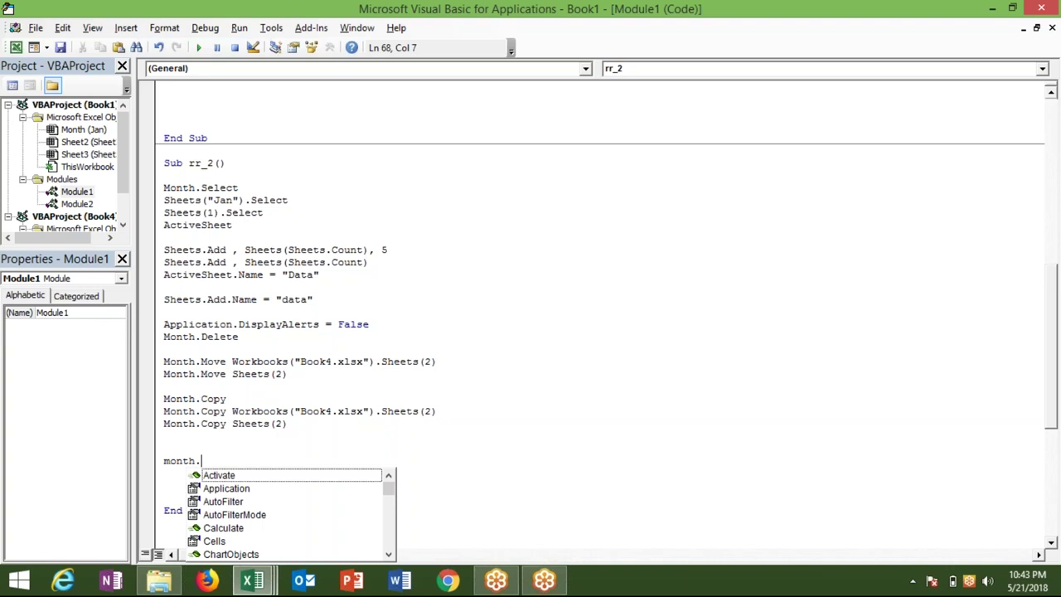
pyautogui.write('co')
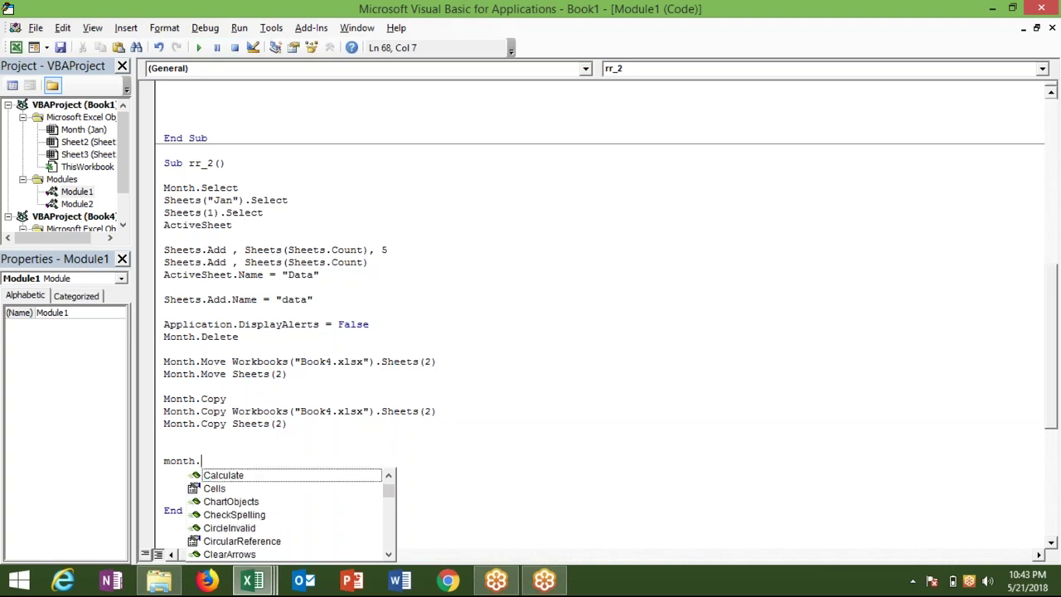
pyautogui.write('pr')
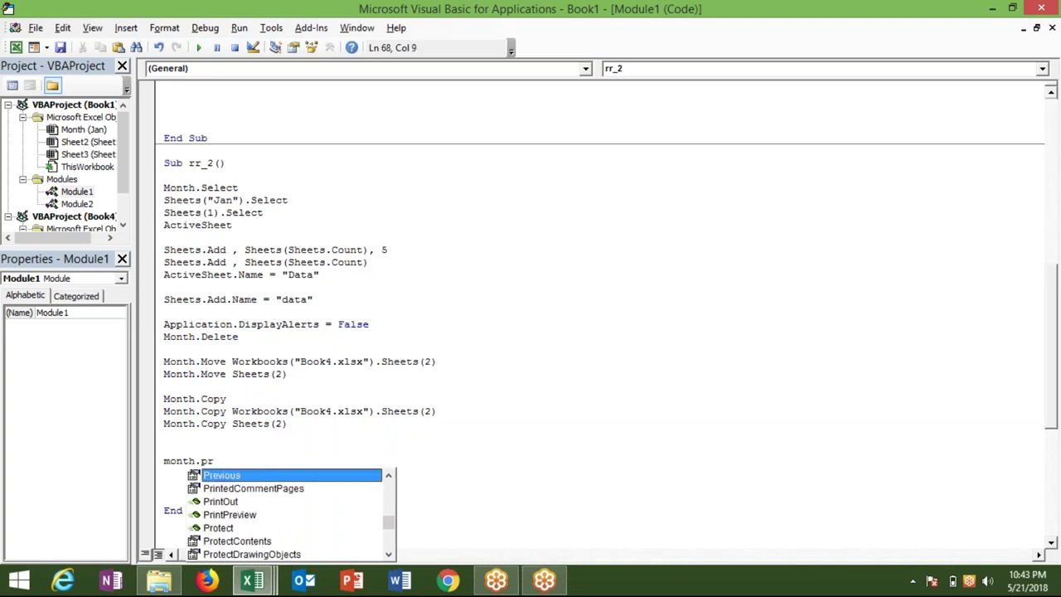
pyautogui.press('Down')
pyautogui.press('Down')
pyautogui.press('Down')
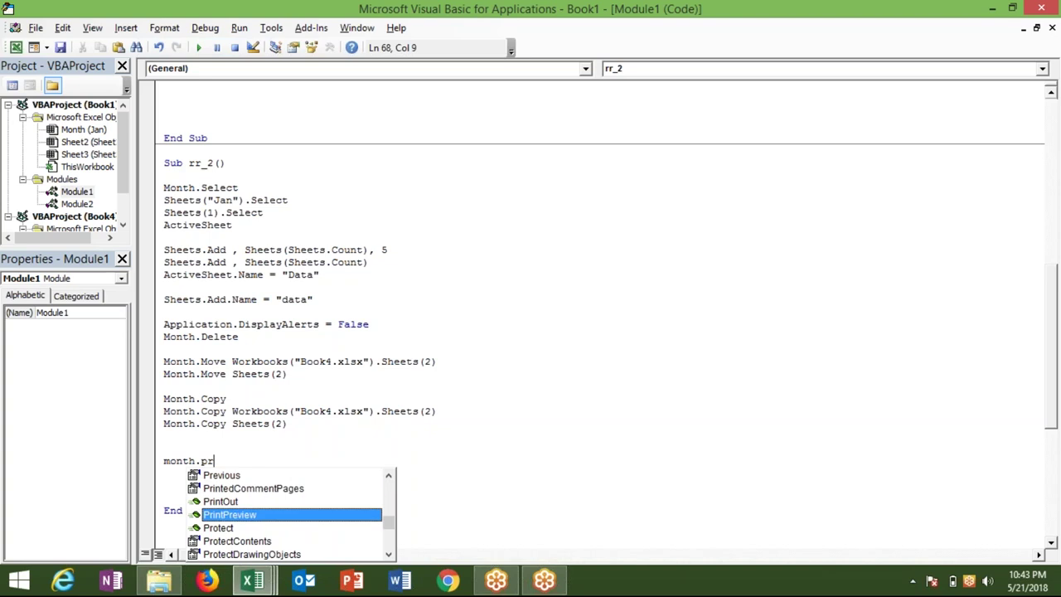
pyautogui.press('Down')
pyautogui.press('Tab')
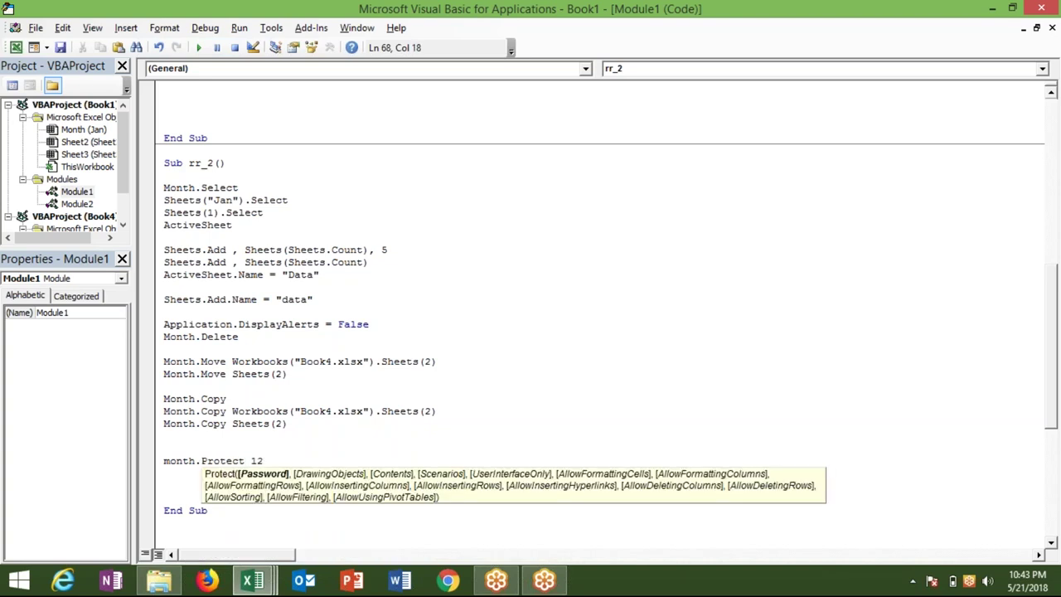
# - Open the Jan sheet's Protect Sheet dialog in Excel and close it unchanged
pyautogui.hotkey('alt', 'F11')
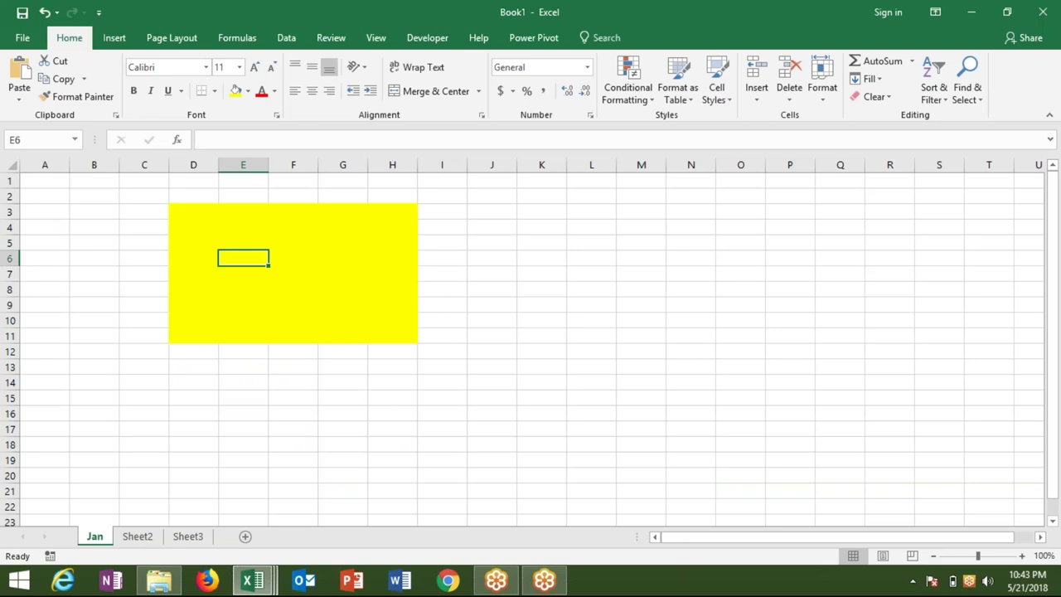
pyautogui.rightClick(96, 540)
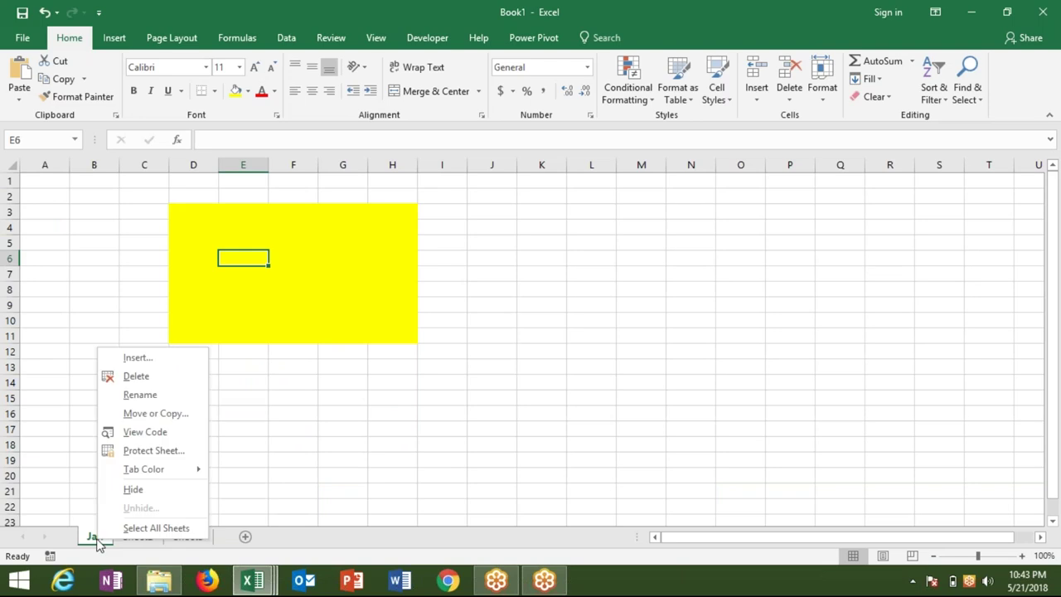
pyautogui.click(146, 453)
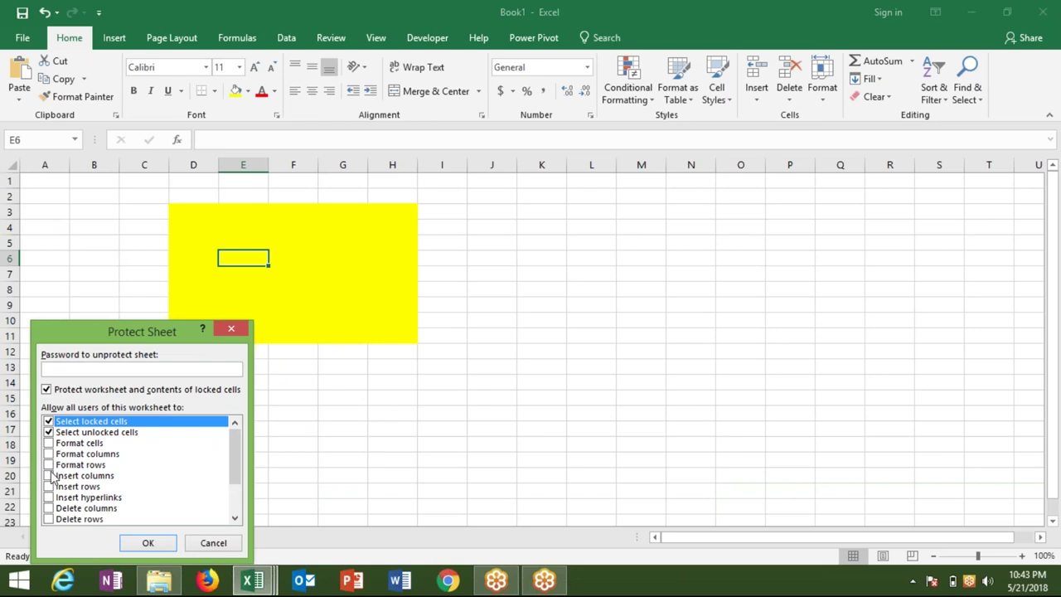
pyautogui.click(231, 331)
pyautogui.hotkey('alt', 'F11')
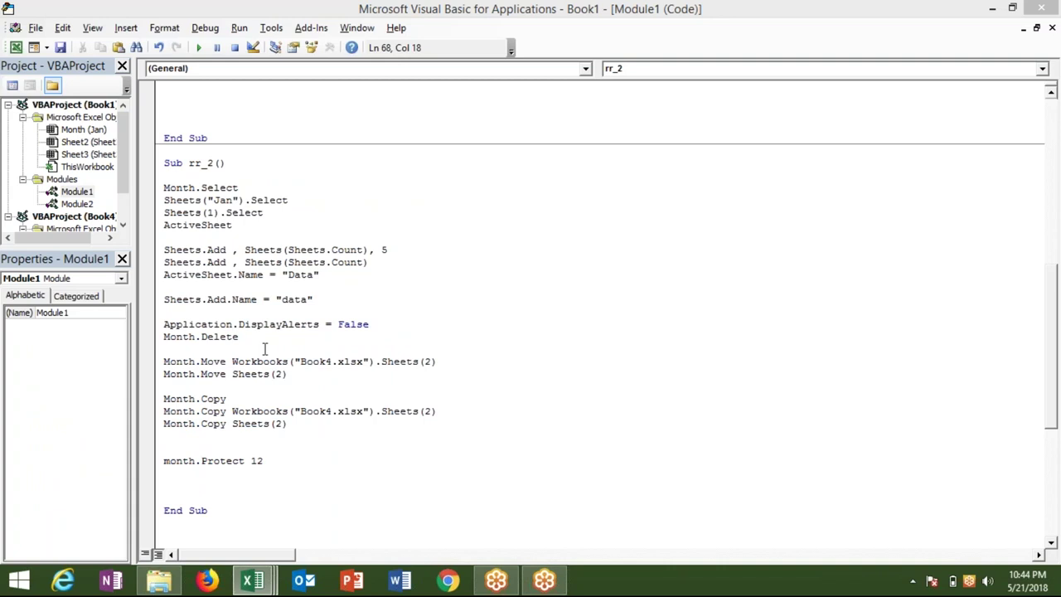
pyautogui.press('Return')
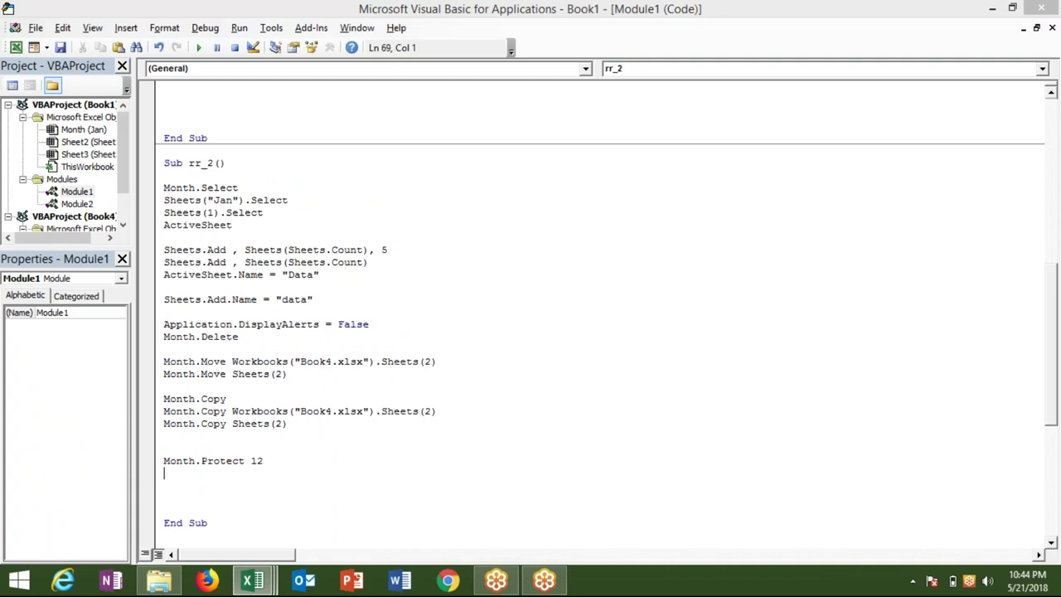
pyautogui.write('month.')
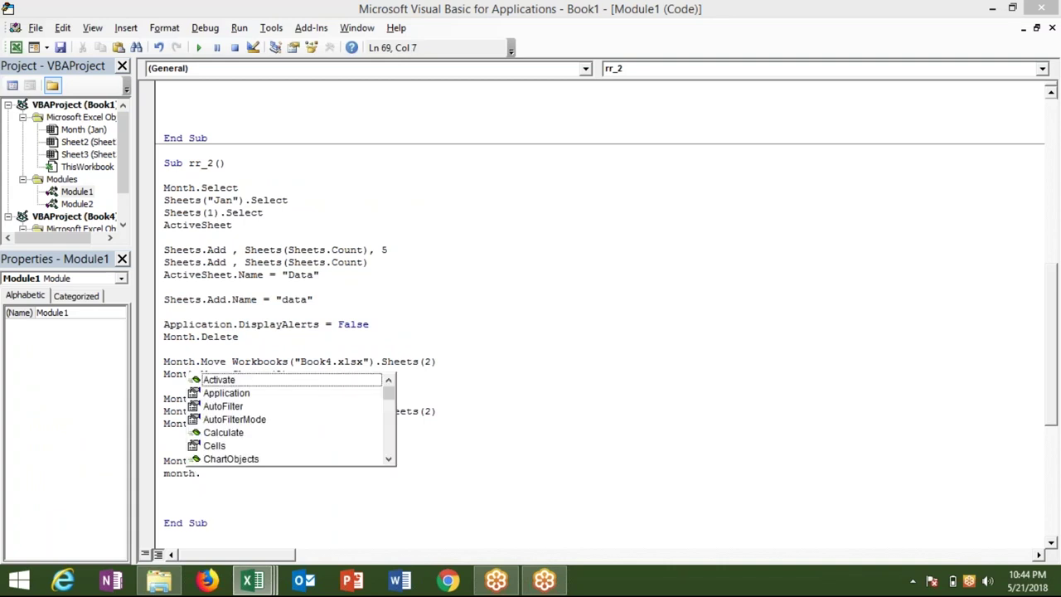
pyautogui.write('u')
pyautogui.press('Tab')
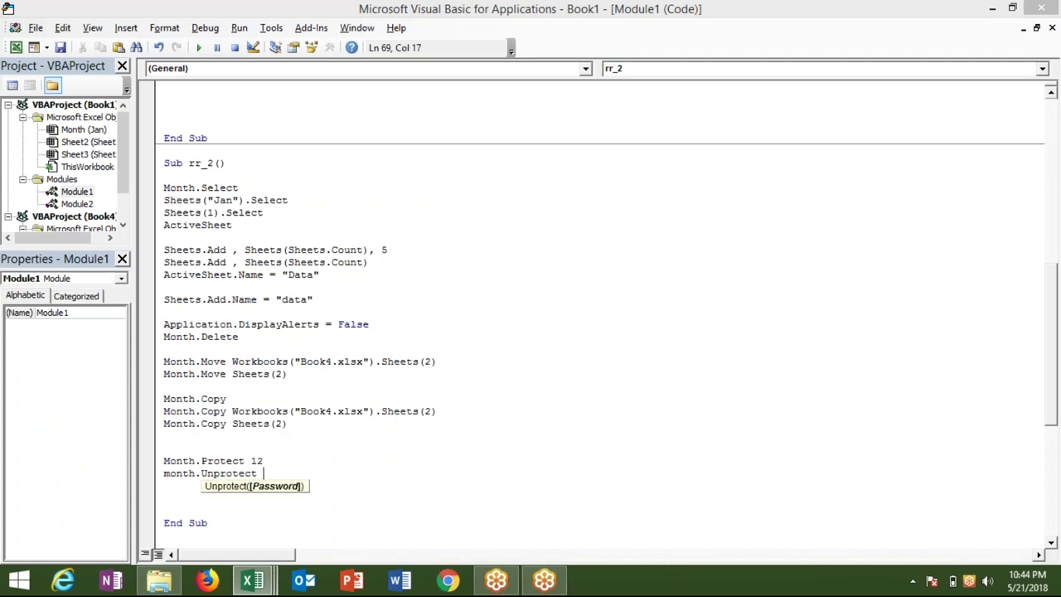
pyautogui.press('Return')
pyautogui.press('Return')
# - Add Month.Visible = xlSheetHidden and check the Jan sheet's options in Excel
pyautogui.write('mon')
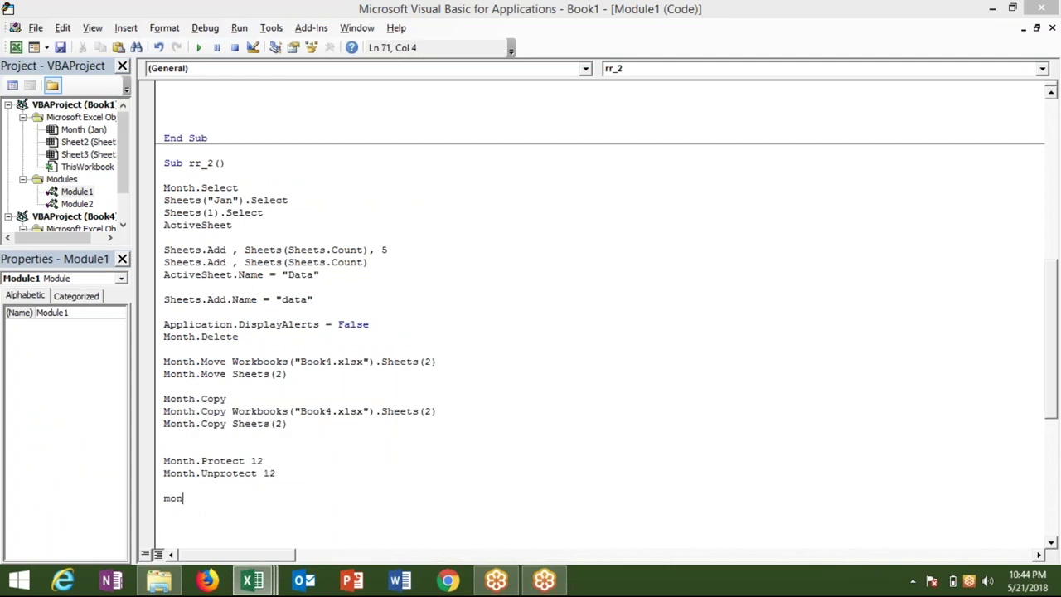
pyautogui.write('th.Vi')
pyautogui.press('Tab')
pyautogui.write('=')
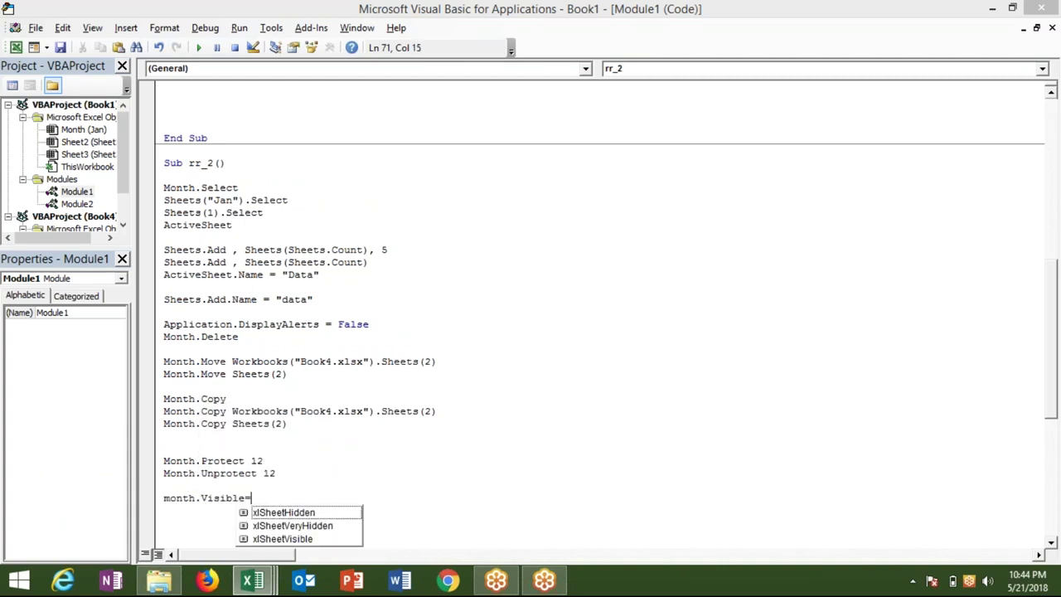
pyautogui.press('Down')
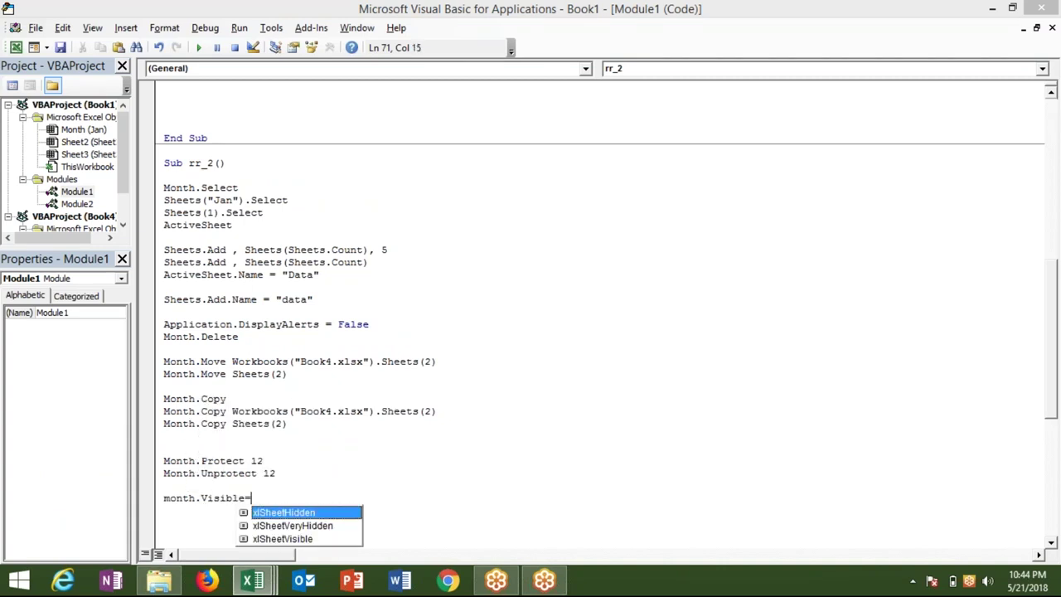
pyautogui.press('Return')
pyautogui.hotkey('alt', 'Tab')
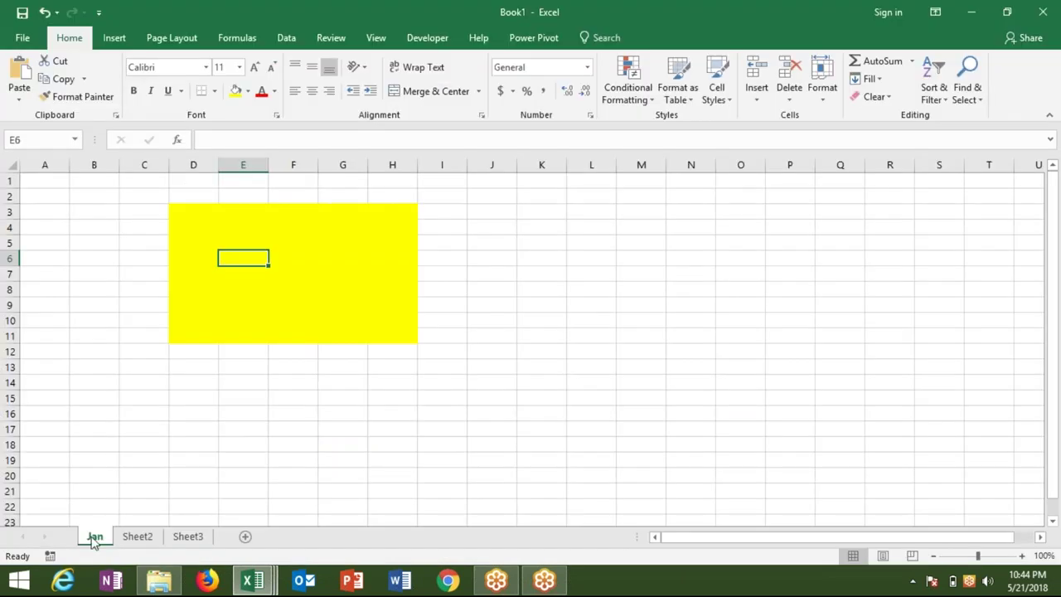
pyautogui.rightClick(93, 539)
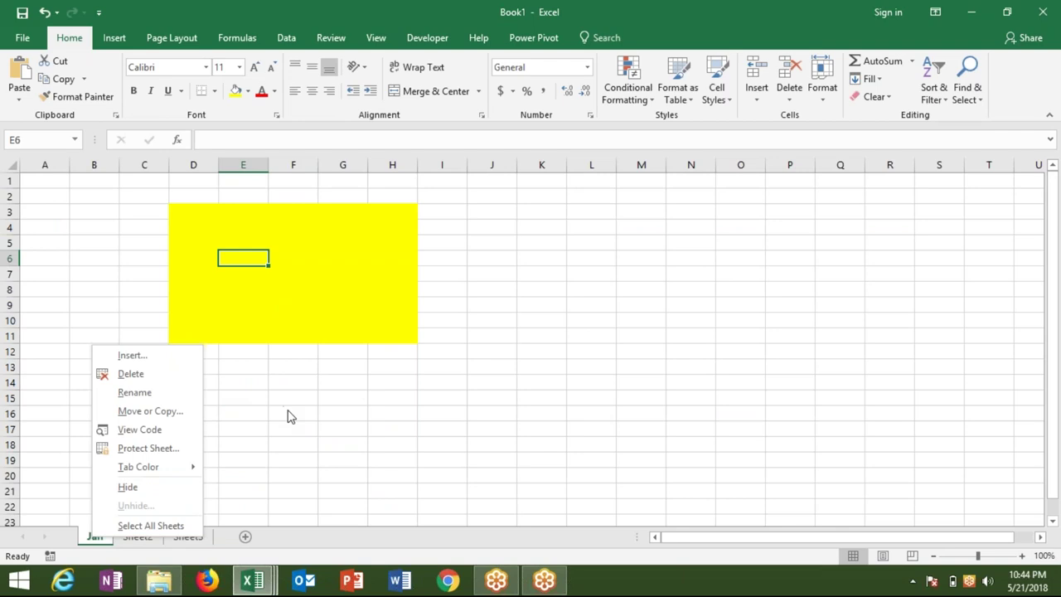
pyautogui.press('Escape')
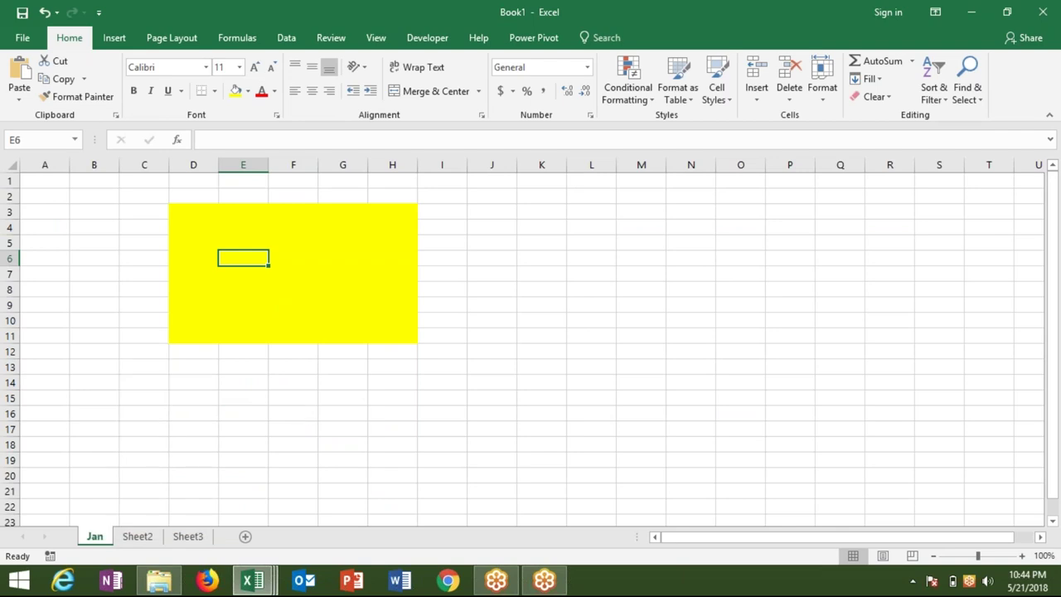
pyautogui.hotkey('alt', 'F11')
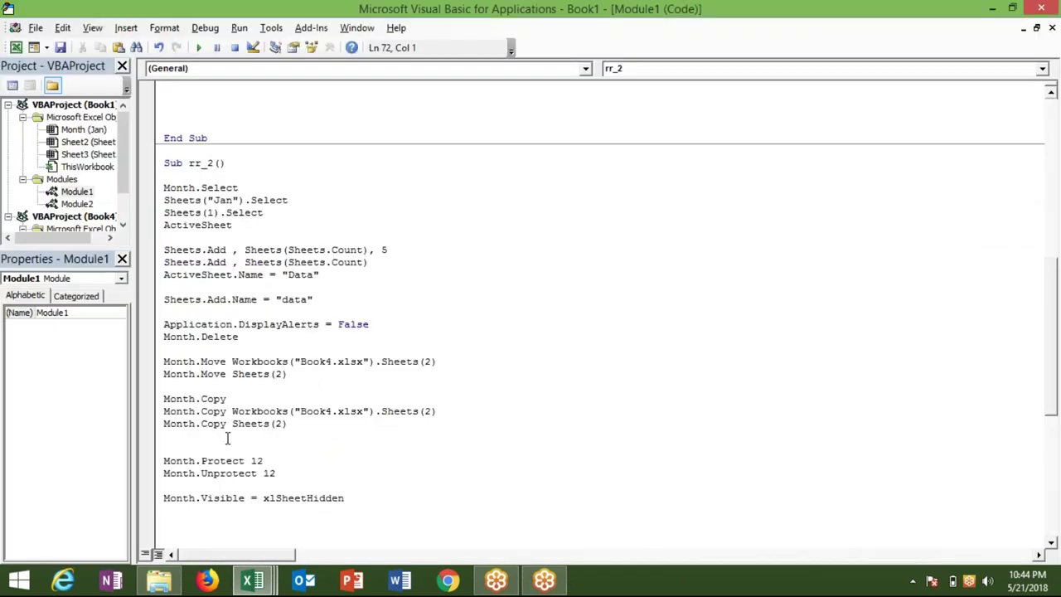
# - Change the visibility value to xlSheetVeryHidden and glance at Excel
pyautogui.doubleClick(279, 497)
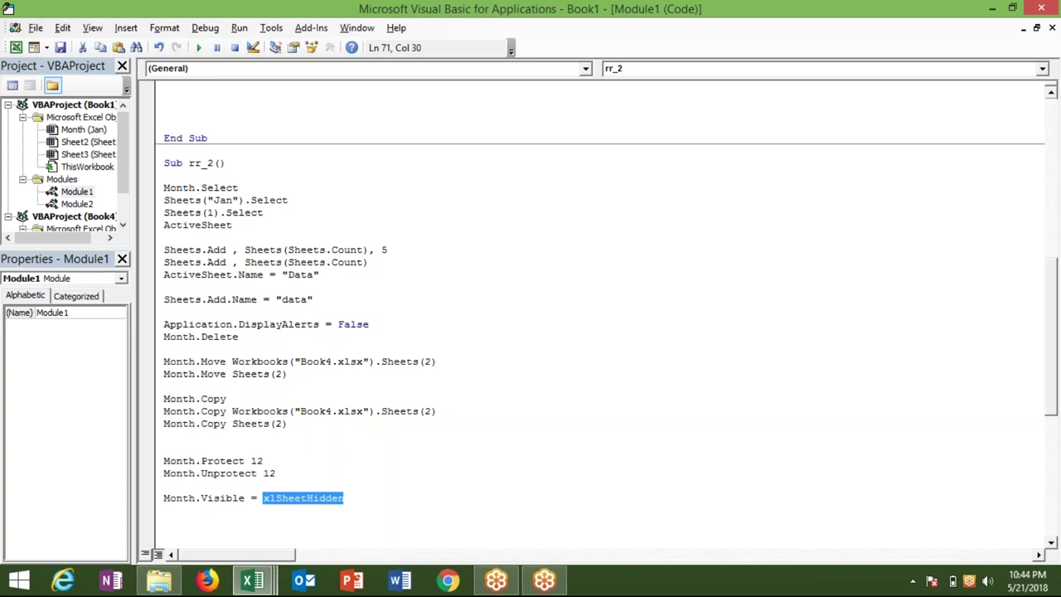
pyautogui.press('BackSpace')
pyautogui.press('BackSpace')
pyautogui.press('BackSpace')
pyautogui.press('BackSpace')
pyautogui.write('=')
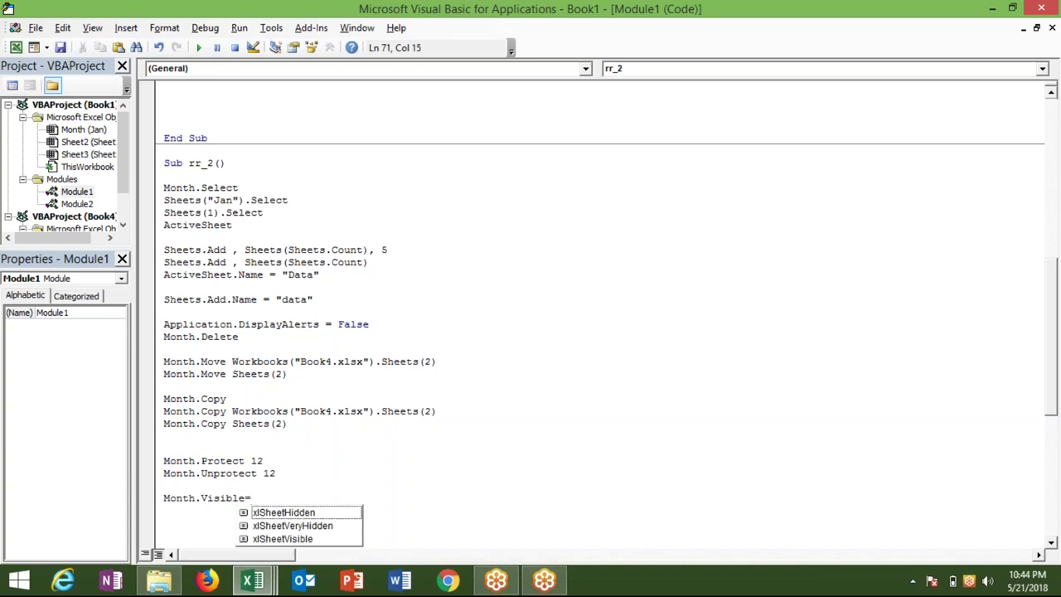
pyautogui.press('Down')
pyautogui.press('Tab')
pyautogui.press('Return')
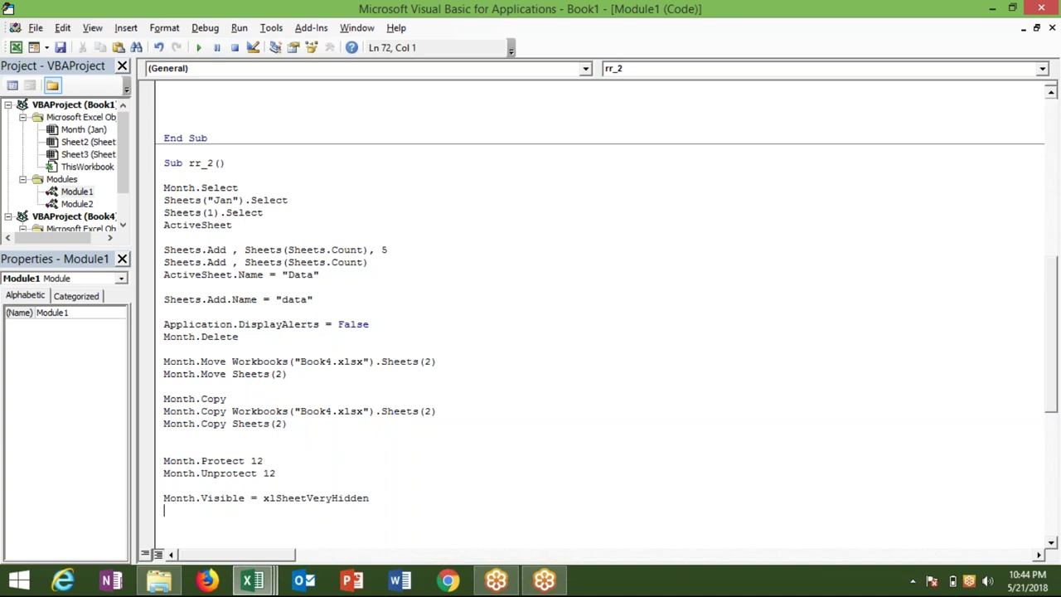
pyautogui.hotkey('alt', 'F11')
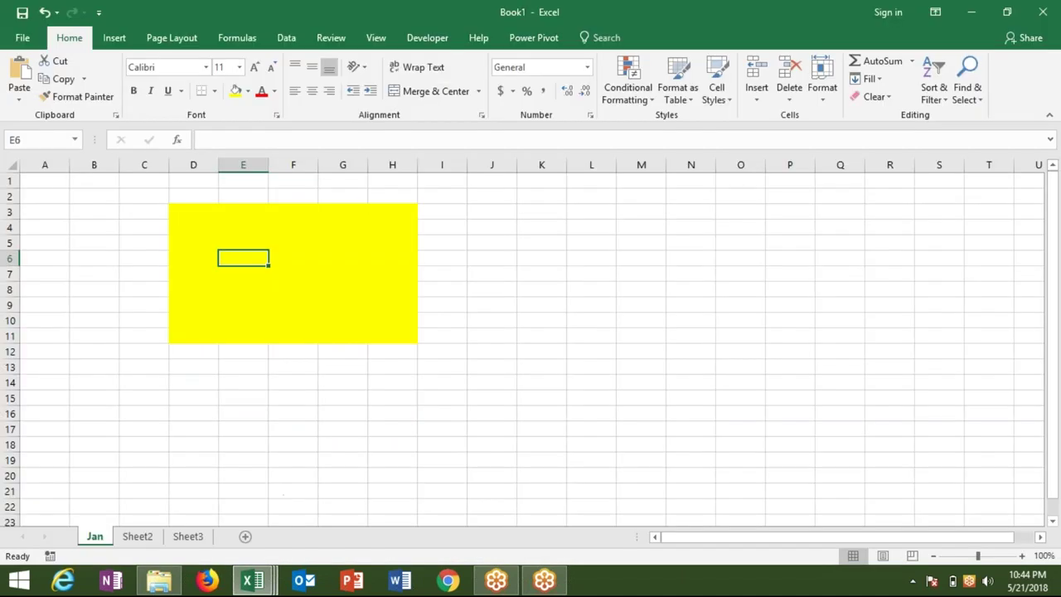
pyautogui.hotkey('alt', 'Tab')
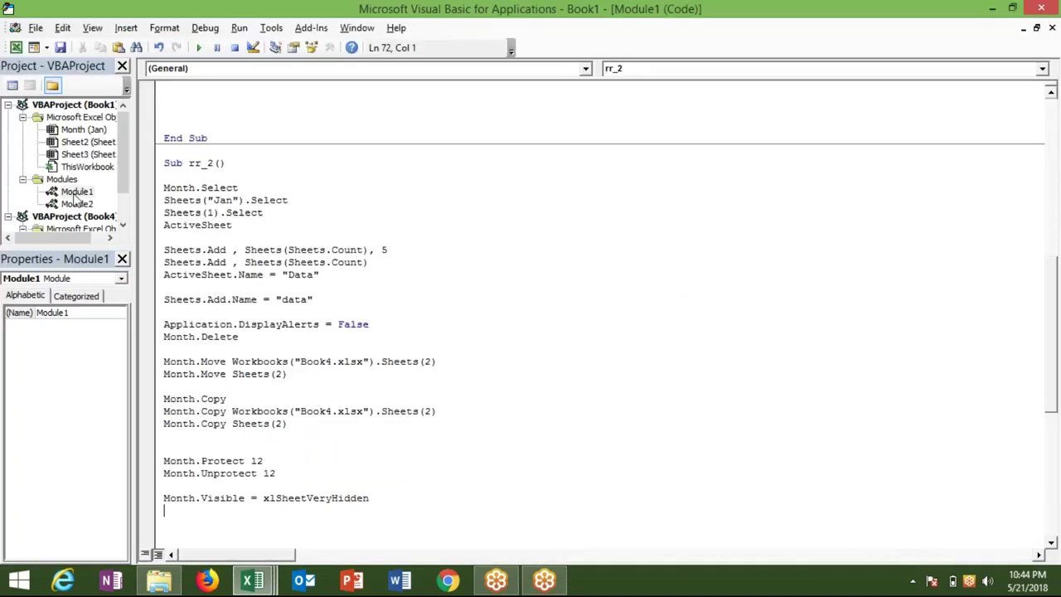
pyautogui.click(87, 154)
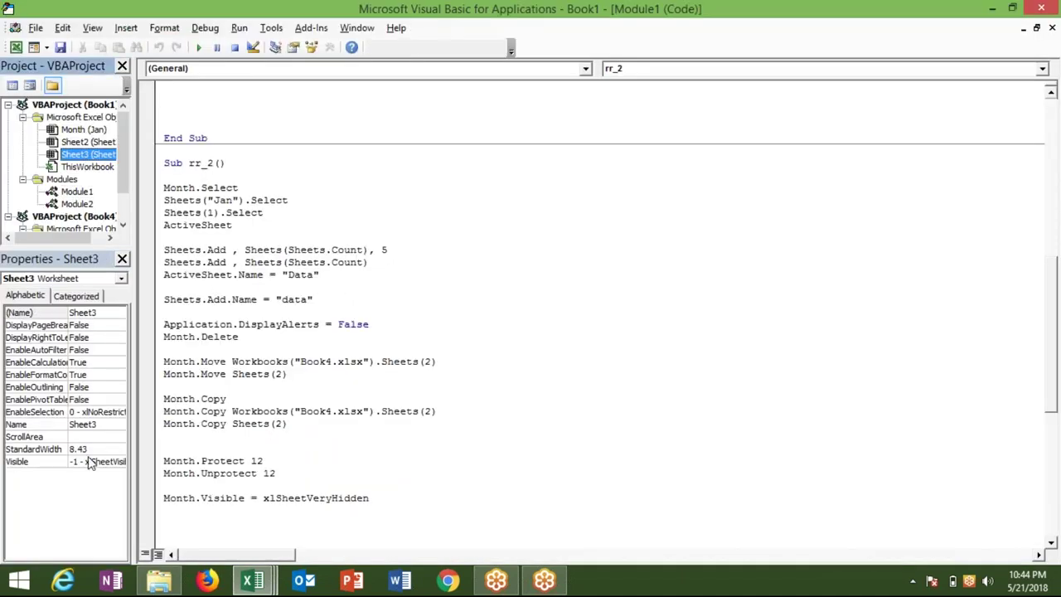
pyautogui.click(91, 461)
pyautogui.click(118, 462)
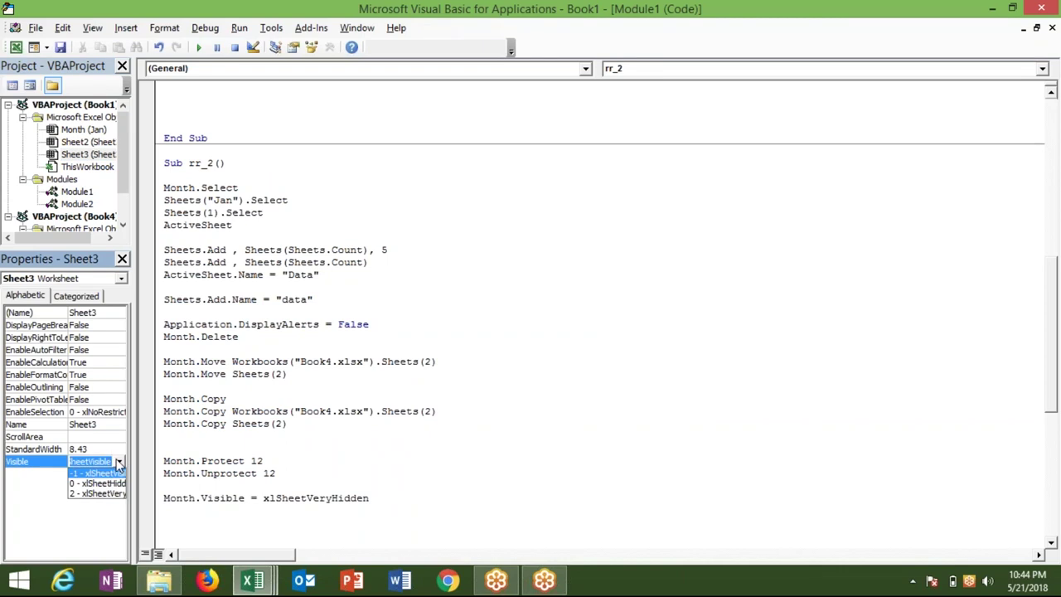
pyautogui.click(245, 461)
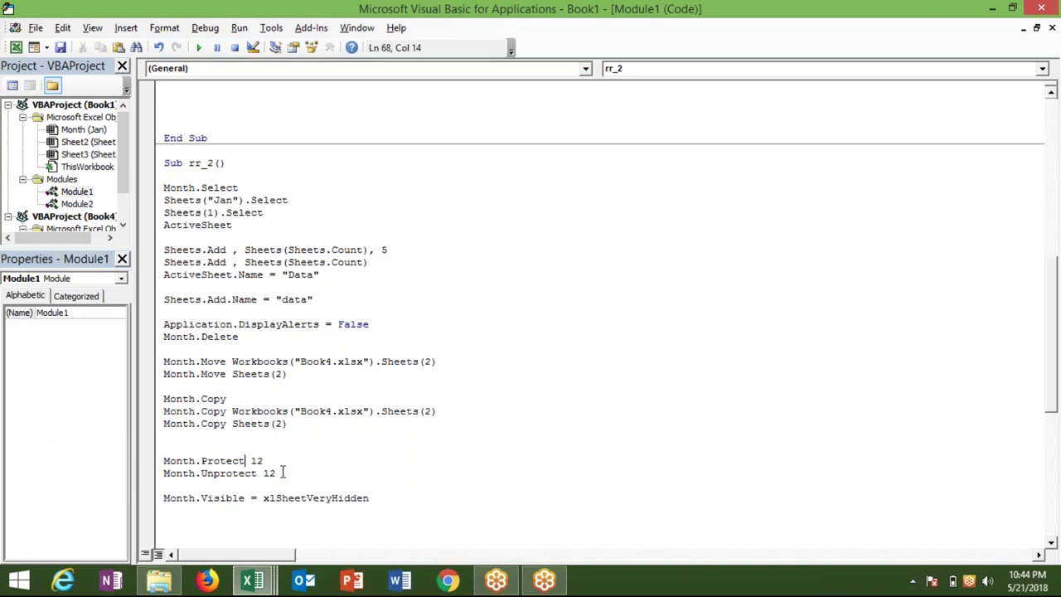
pyautogui.press('Down')
pyautogui.press('Down')
pyautogui.press('Down')
pyautogui.press('Down')
pyautogui.press('Down')
pyautogui.press('Down')
pyautogui.press('Down')
pyautogui.press('Down')
pyautogui.press('Down')
pyautogui.press('Down')
# - Colour the Jan sheet tab green in Excel and confirm it from Sheet2
pyautogui.hotkey('alt', 'F11')
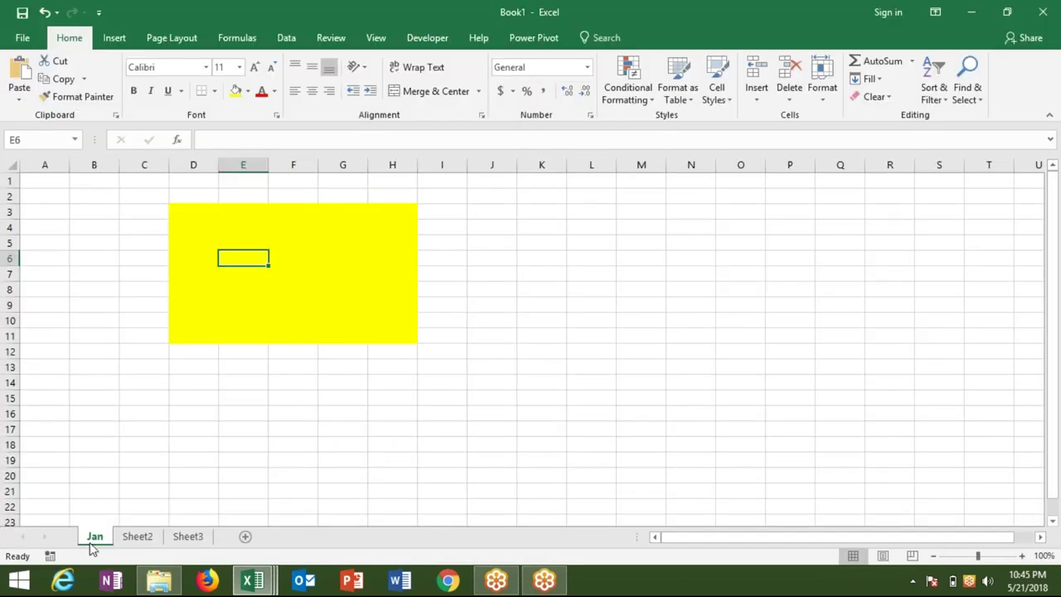
pyautogui.rightClick(92, 539)
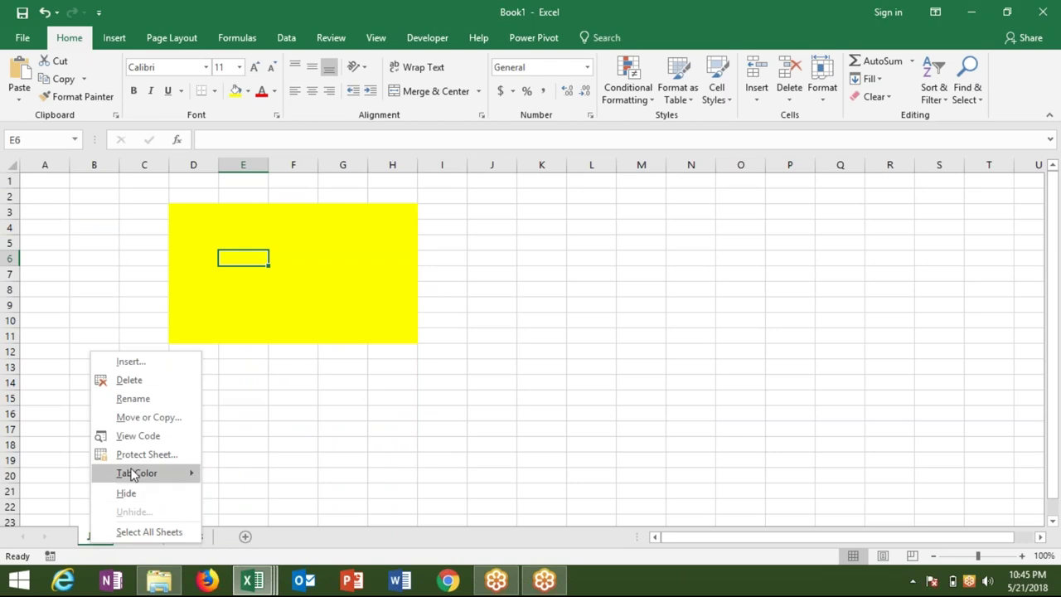
pyautogui.moveTo(133, 472)
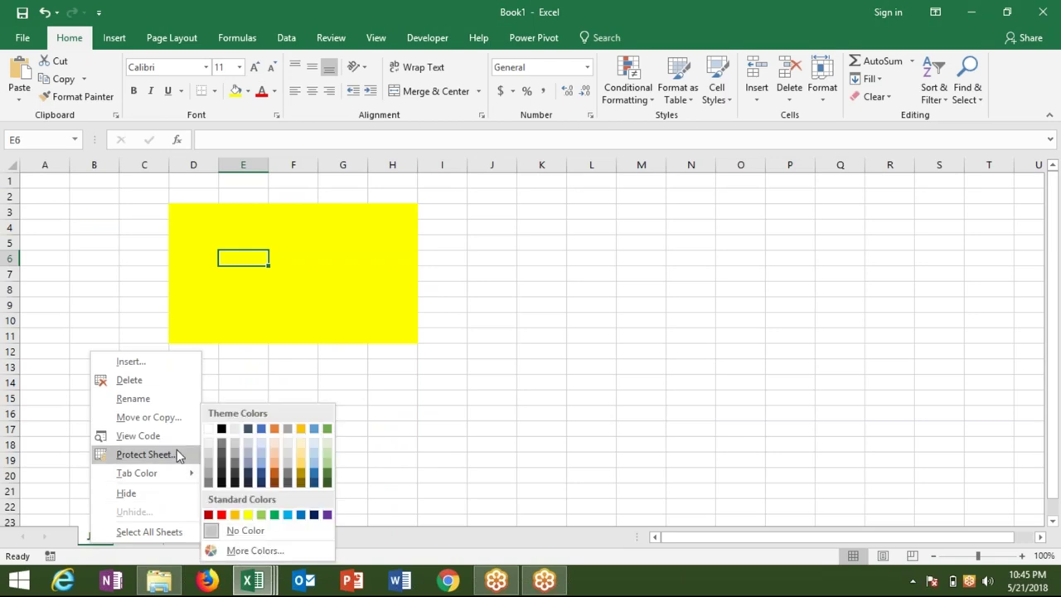
pyautogui.click(275, 515)
pyautogui.click(139, 537)
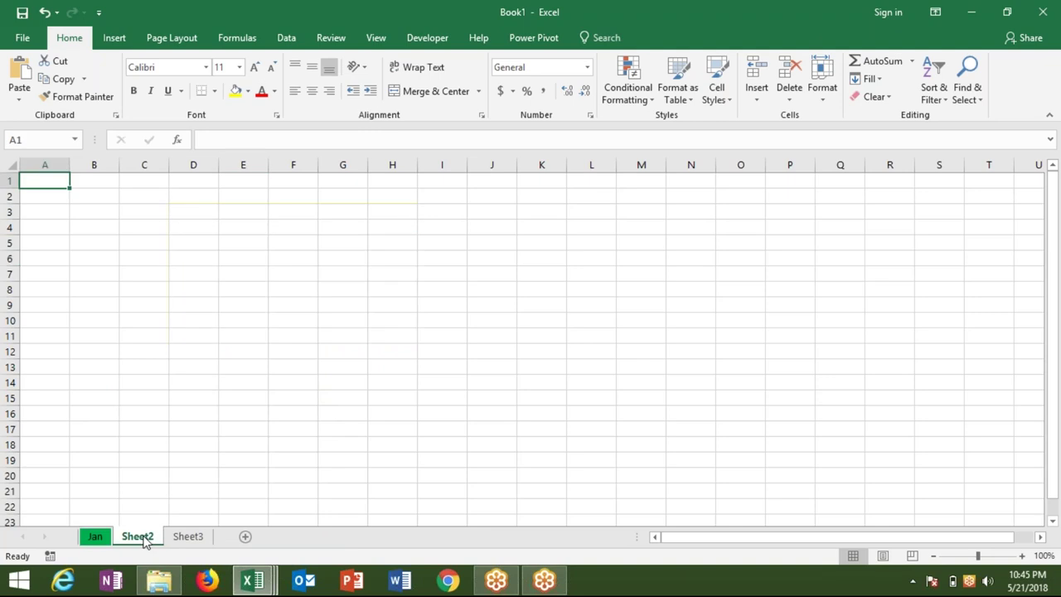
pyautogui.click(97, 541)
pyautogui.hotkey('alt', 'F11')
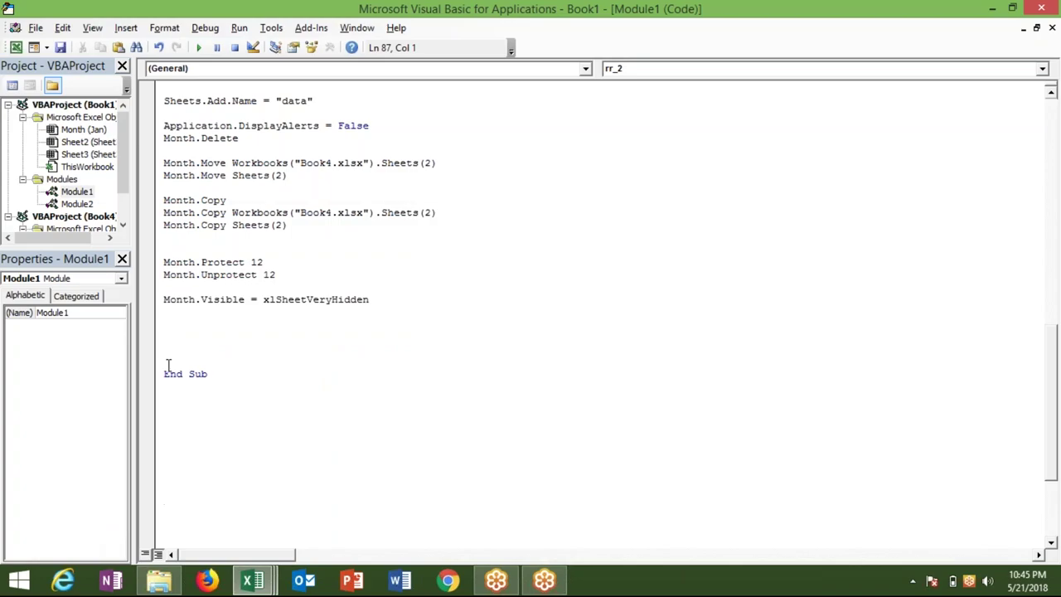
# - Add a Month.Tab.Color = vbRed line below the Month.Visible line
pyautogui.click(177, 315)
pyautogui.press('Return')
pyautogui.write('MONTH')
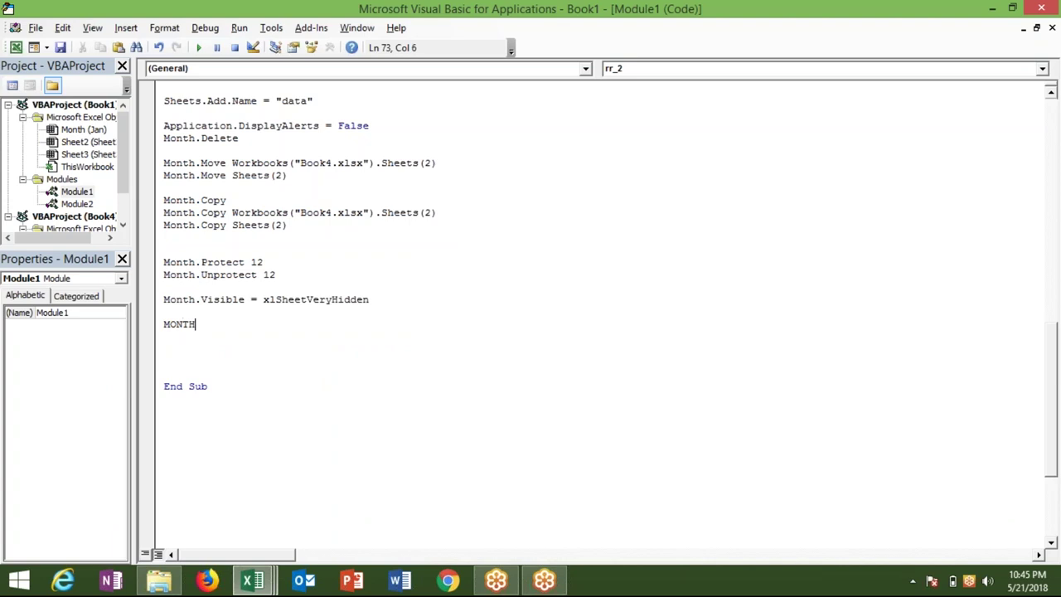
pyautogui.write('.')
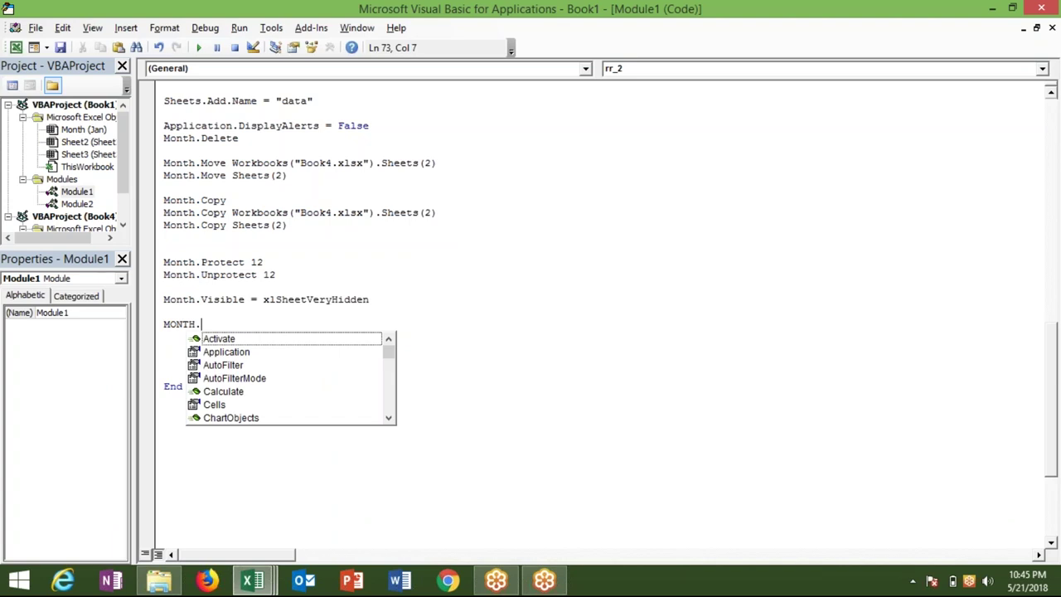
pyautogui.write('Tab')
pyautogui.press('Escape')
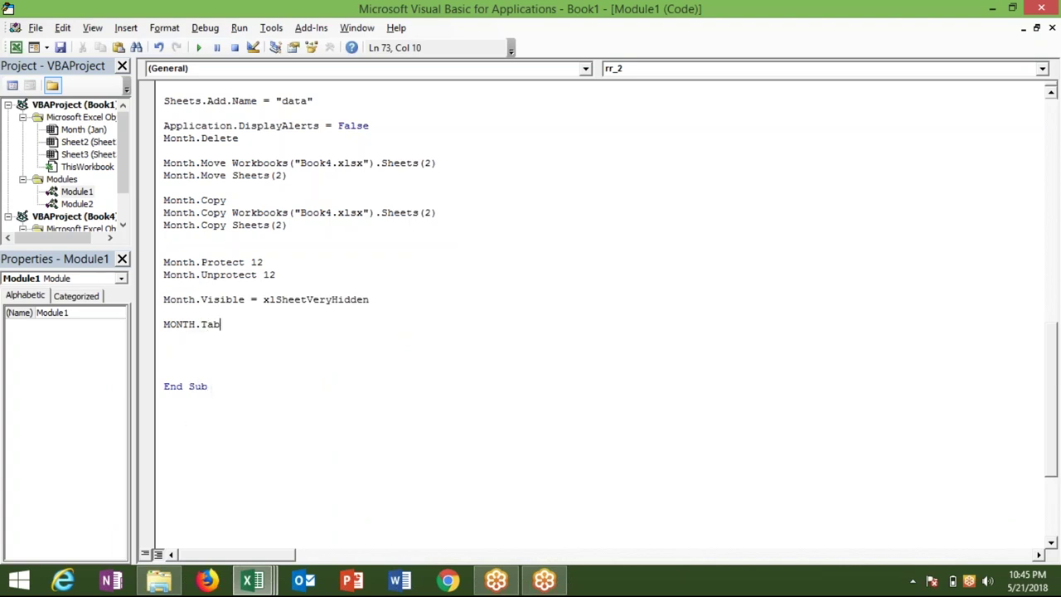
pyautogui.write('.Co')
pyautogui.press('Tab')
pyautogui.write('=VBRED')
pyautogui.press('Return')
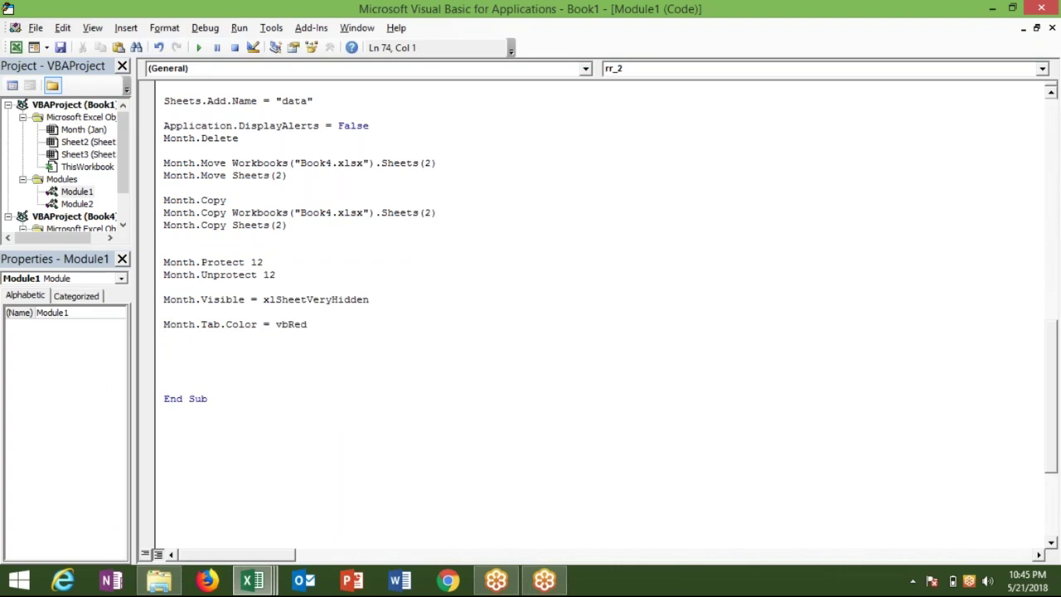
# - Replace vbRed with RGB(12,36,85) and return to Excel
pyautogui.doubleClick(291, 328)
pyautogui.write('RGB(')
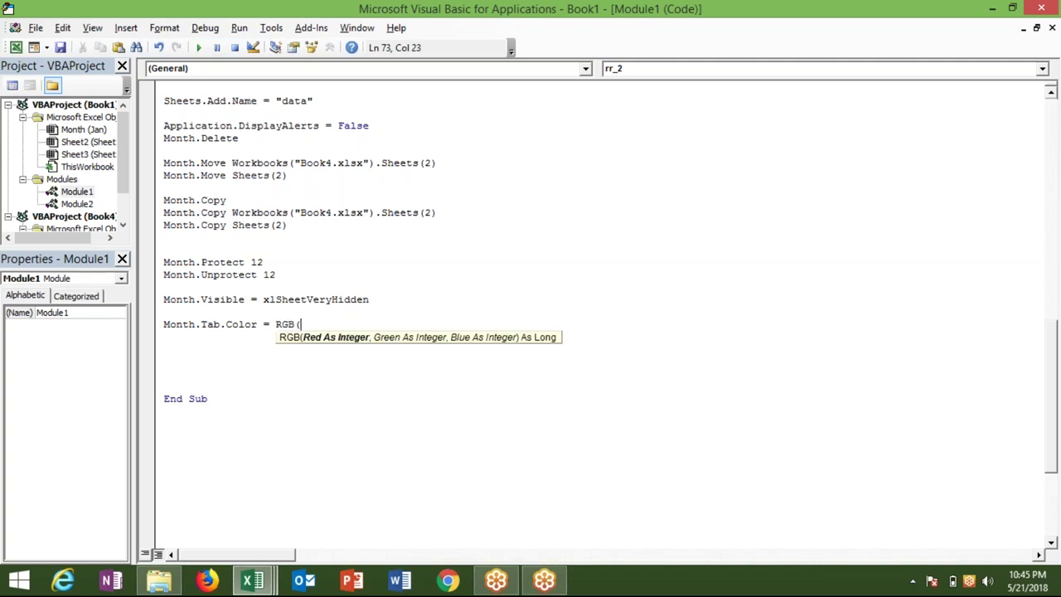
pyautogui.write('12,36,85')
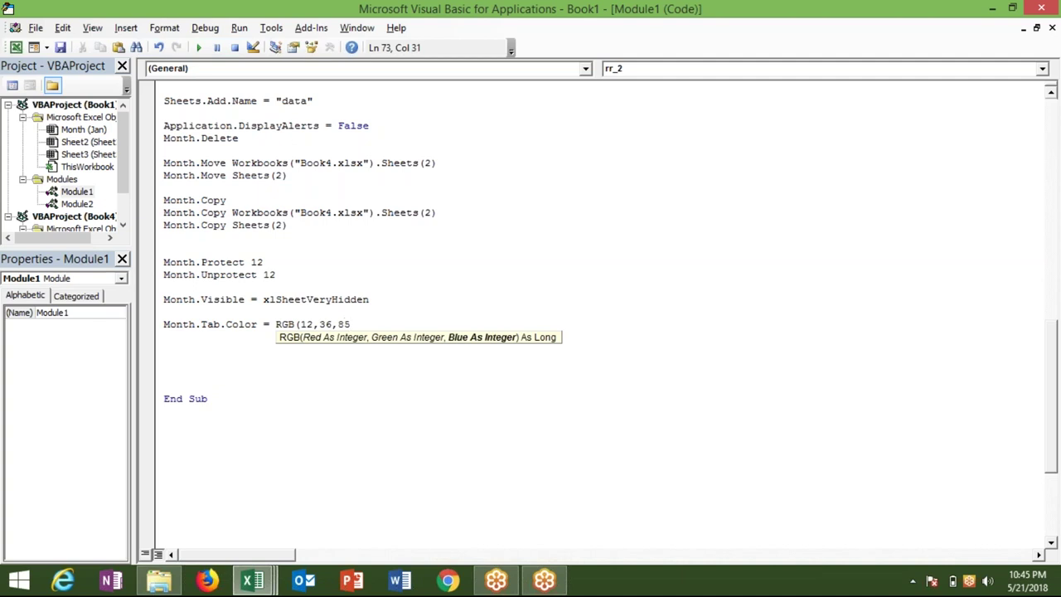
pyautogui.write(')')
pyautogui.press('Return')
pyautogui.hotkey('alt', 'Tab')
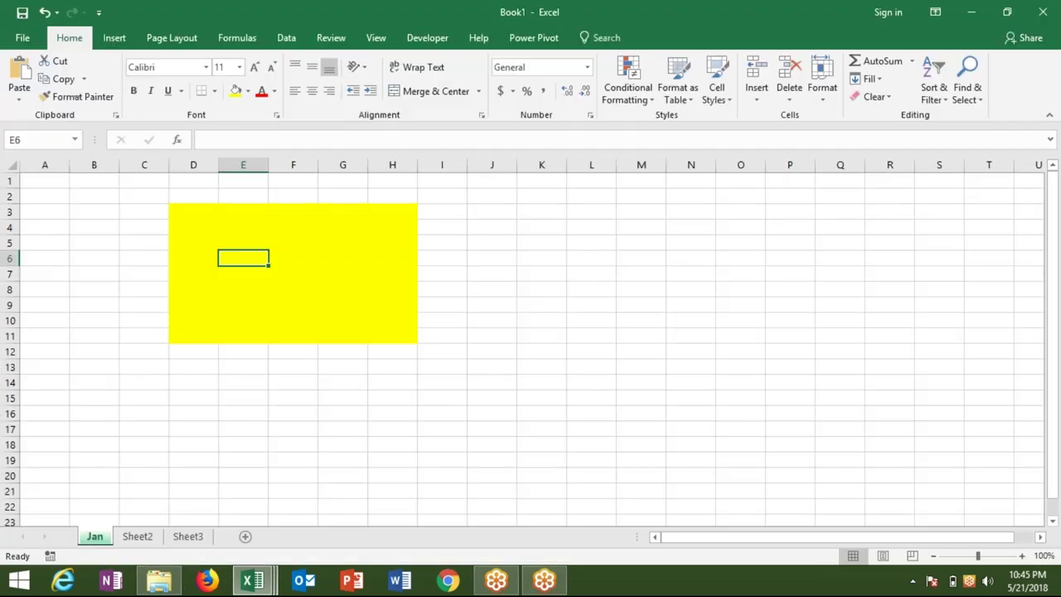
pyautogui.click(247, 92)
pyautogui.click(282, 249)
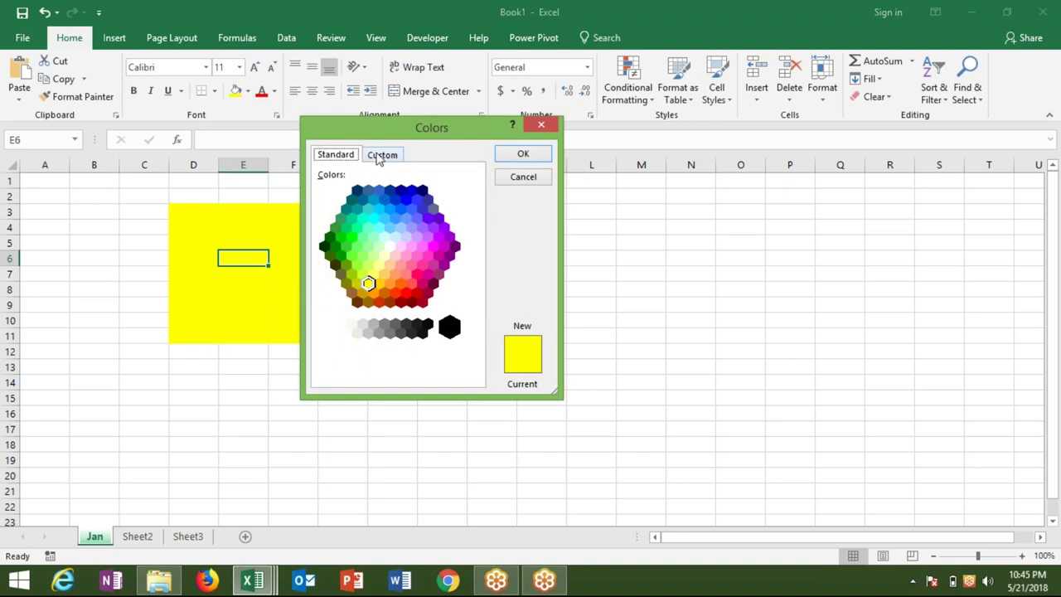
pyautogui.click(383, 155)
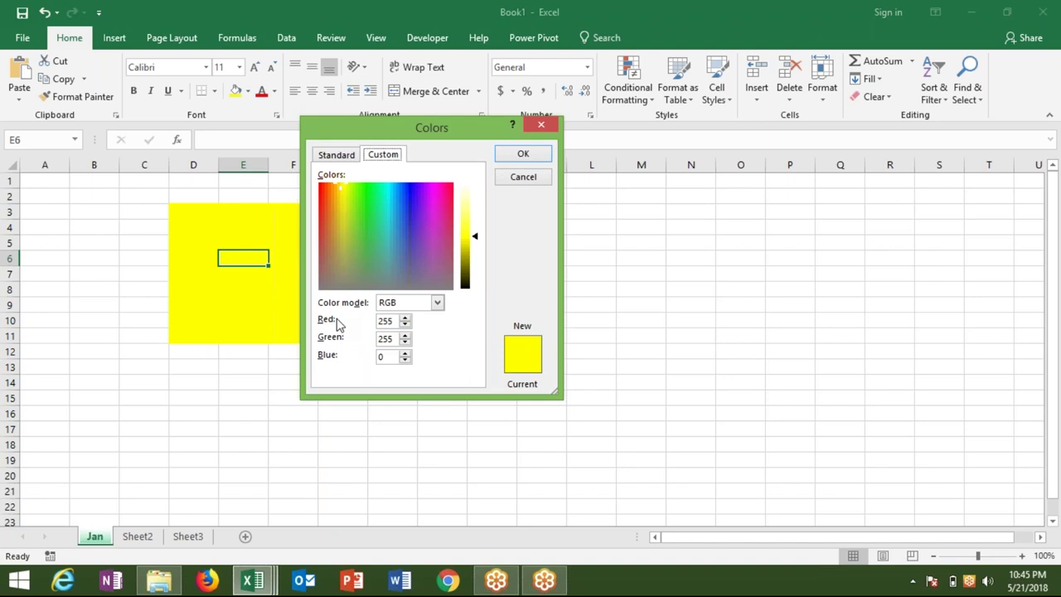
pyautogui.press('Return')
pyautogui.write('X')
pyautogui.press('Escape')
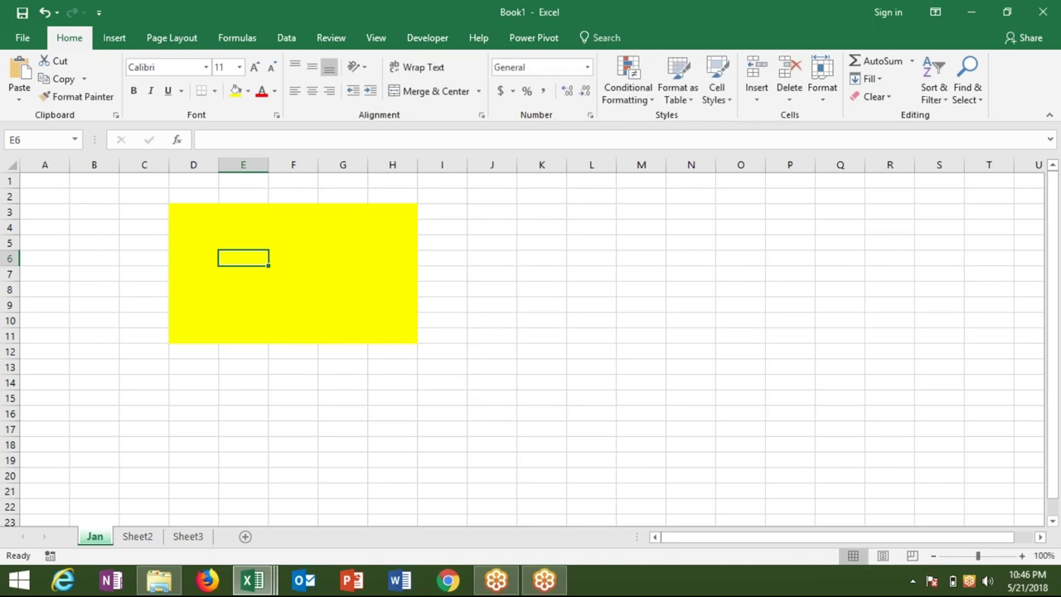
pyautogui.hotkey('alt', 'F11')
# - Write Month.Tab.ColorIndex = 25 beneath the Tab.Color line, then review the module
pyautogui.write('MONTH.TA')
pyautogui.press('Tab')
pyautogui.write('.CO')
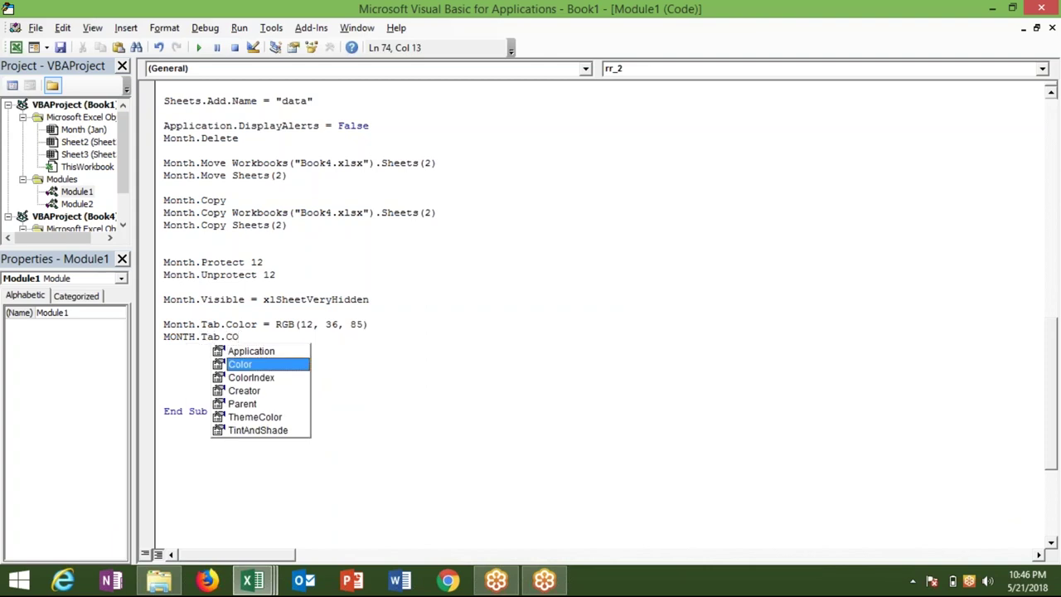
pyautogui.press('Down')
pyautogui.press('Tab')
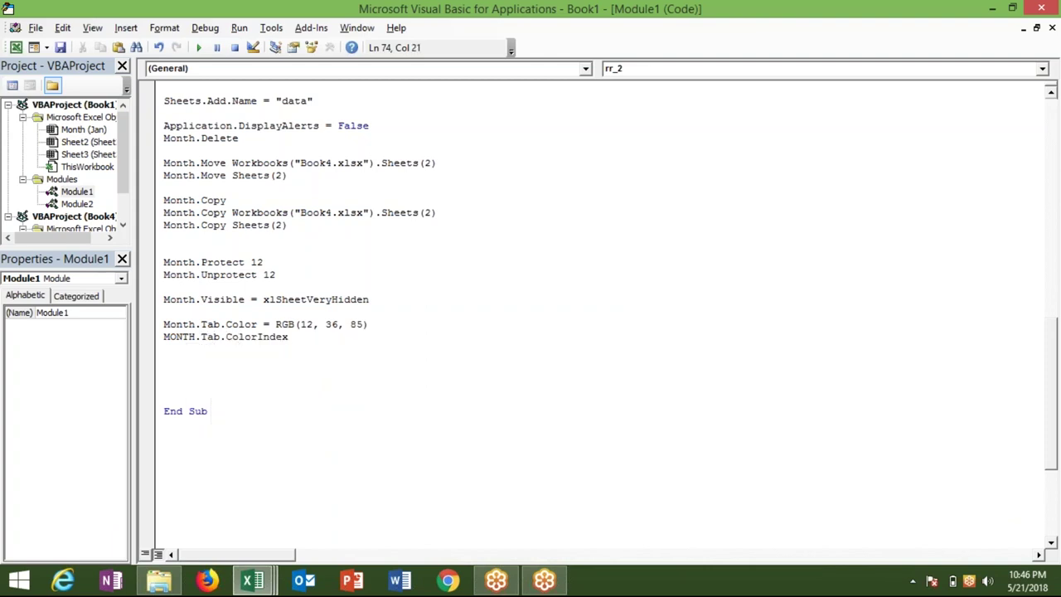
pyautogui.write('=')
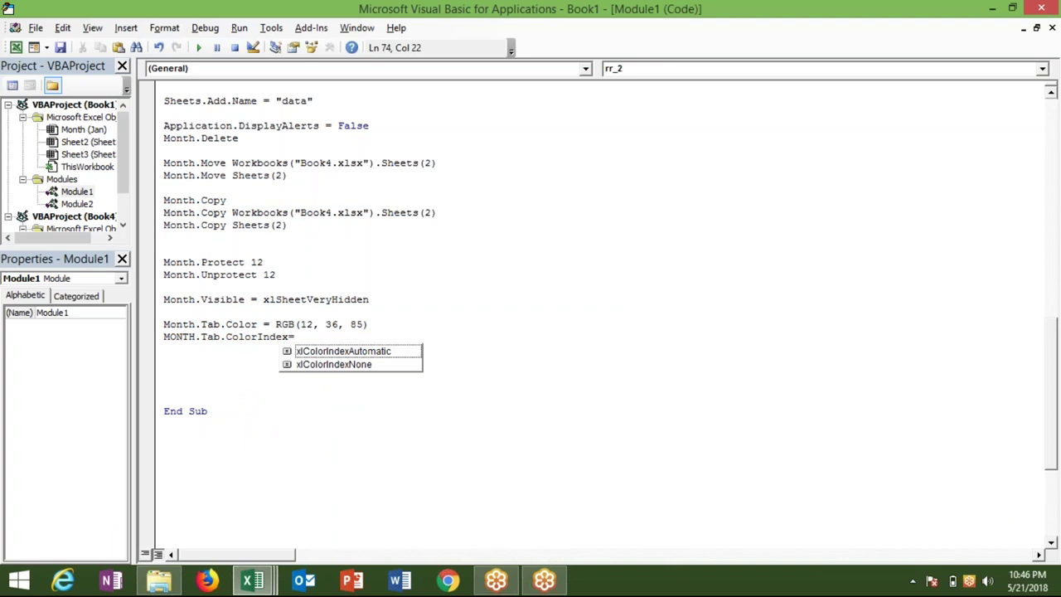
pyautogui.press('BackSpace')
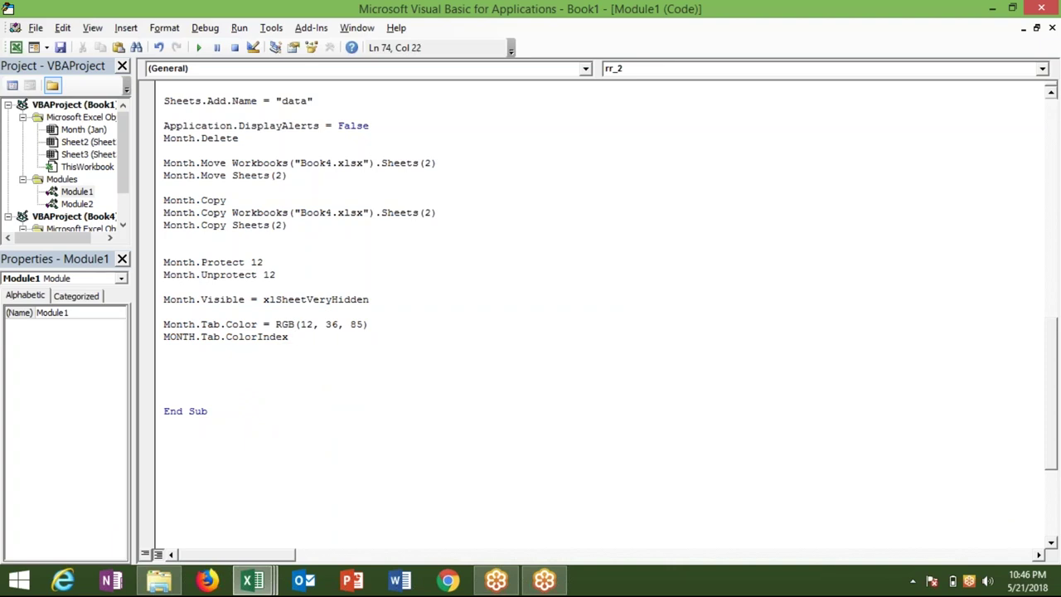
pyautogui.write('= 25')
pyautogui.press('Return')
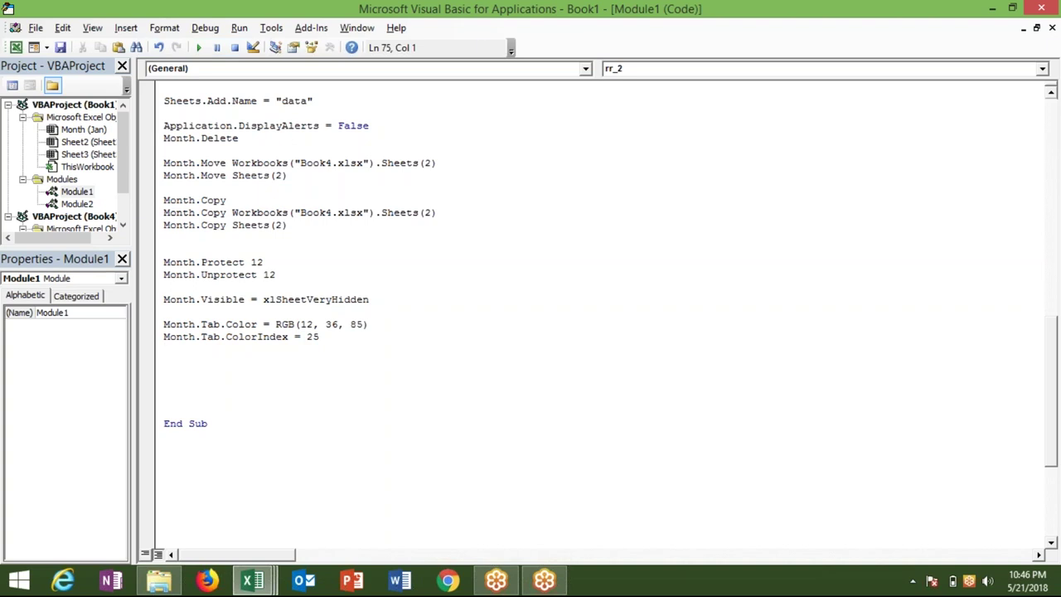
pyautogui.press('Up')
pyautogui.press('Up')
pyautogui.press('Up')
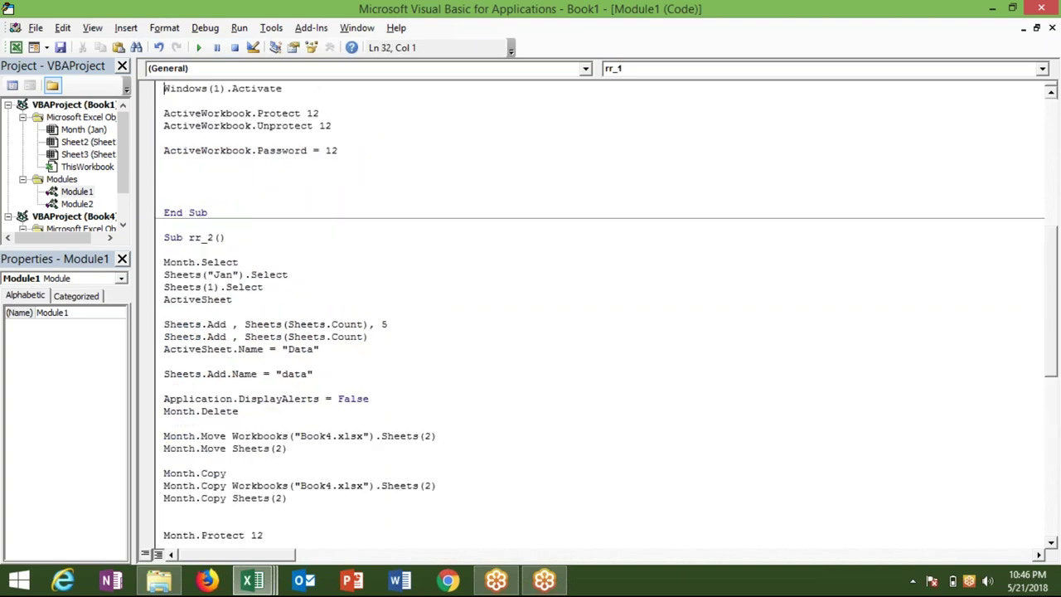
pyautogui.press('Down')
pyautogui.press('Down')
pyautogui.press('Down')
pyautogui.press('Down')
pyautogui.press('Down')
pyautogui.press('Down')
pyautogui.press('Down')
pyautogui.press('Down')
pyautogui.press('Down')
pyautogui.press('Down')
pyautogui.press('Down')
pyautogui.press('Down')
pyautogui.press('Down')
# - Create a new Sub RR() procedure below rr_2, fixing the misspelled header
pyautogui.press('Up')
pyautogui.press('Up')
pyautogui.press('Up')
pyautogui.press('Up')
pyautogui.press('Up')
pyautogui.press('Up')
pyautogui.write('SUN RR')
pyautogui.press('BackSpace')
pyautogui.press('BackSpace')
pyautogui.press('BackSpace')
pyautogui.press('BackSpace')
pyautogui.press('BackSpace')
pyautogui.write('UB ')
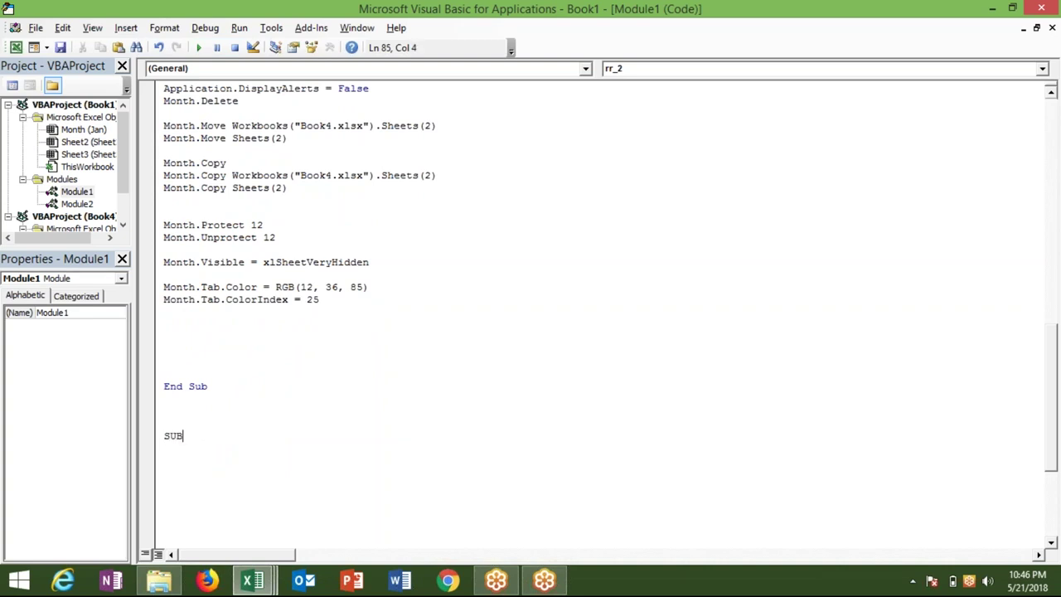
pyautogui.write('RR()')
pyautogui.press('Return')
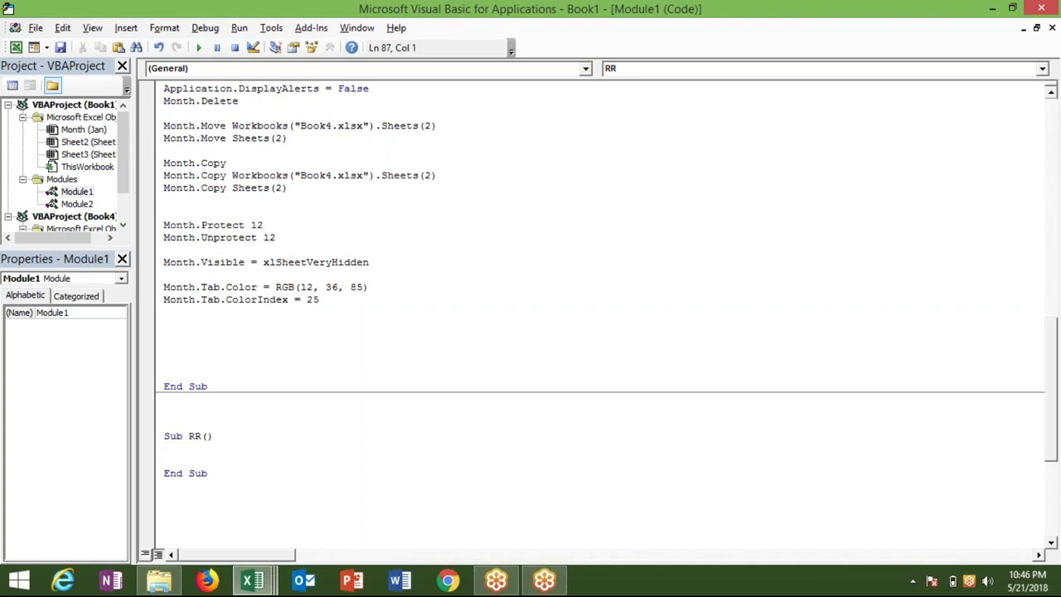
pyautogui.press('Return')
pyautogui.press('Return')
pyautogui.press('Up')
pyautogui.press('Up')
# - Write Range("A1") and Cells(1, 1).Select inside RR, dismissing the compile error
pyautogui.write('RANGE(')
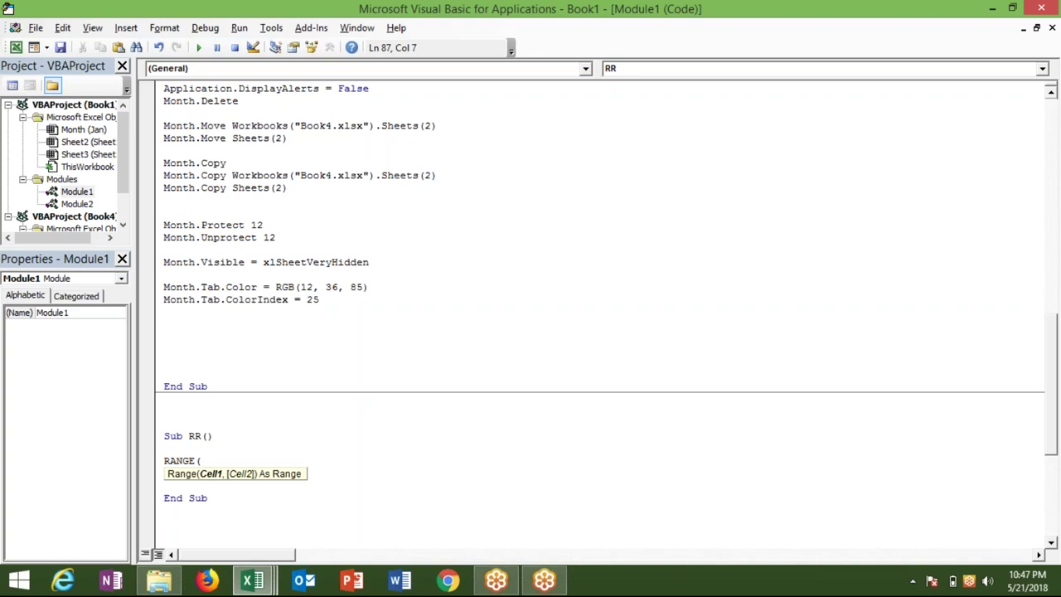
pyautogui.write('"')
pyautogui.write('A1")')
pyautogui.press('Return')
pyautogui.write('CELLS(1')
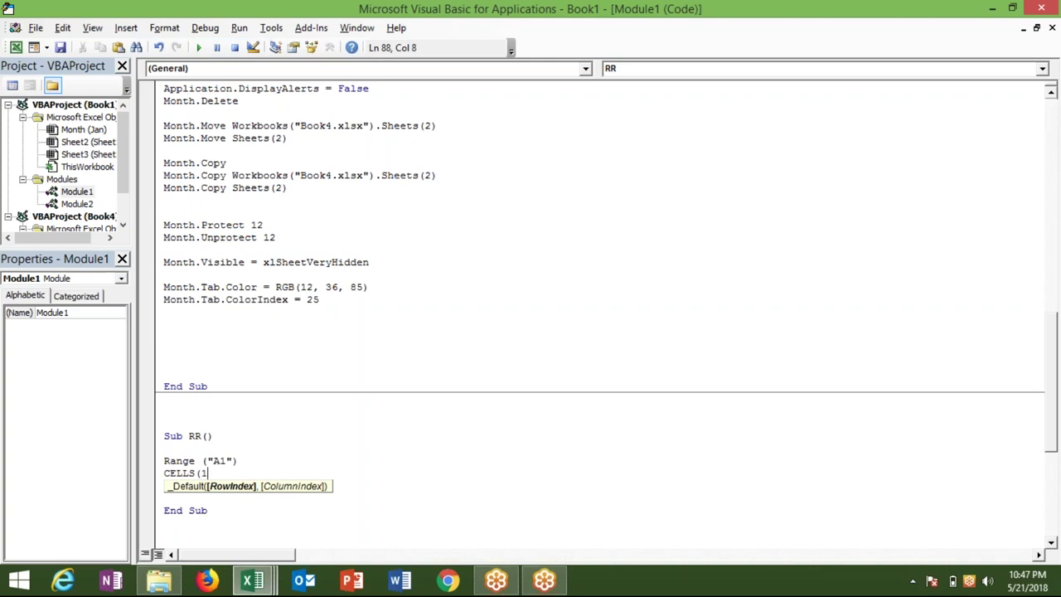
pyautogui.write(',1')
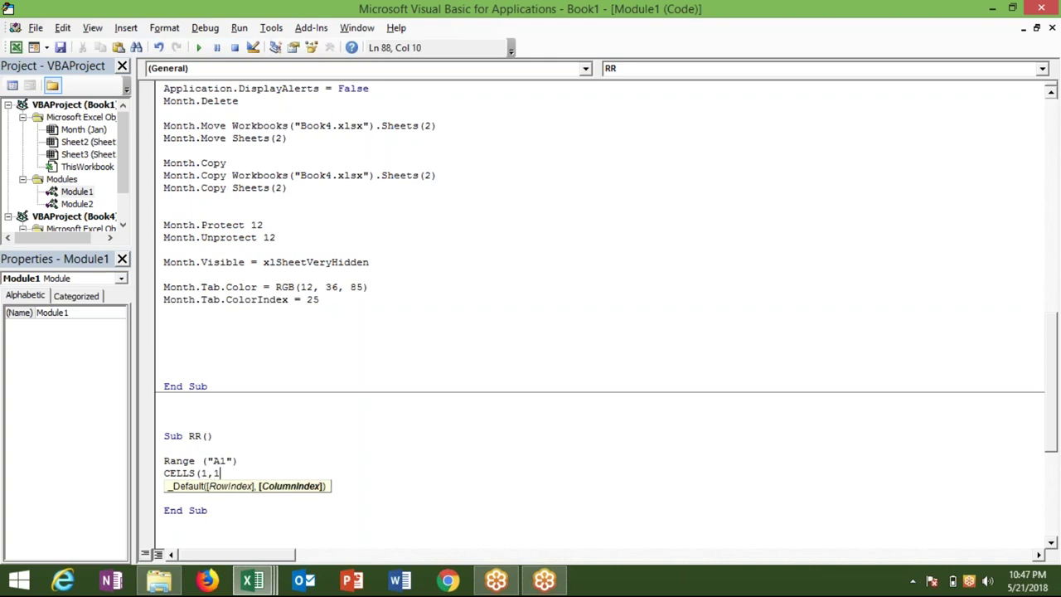
pyautogui.write(')')
pyautogui.press('Return')
pyautogui.press('Return')
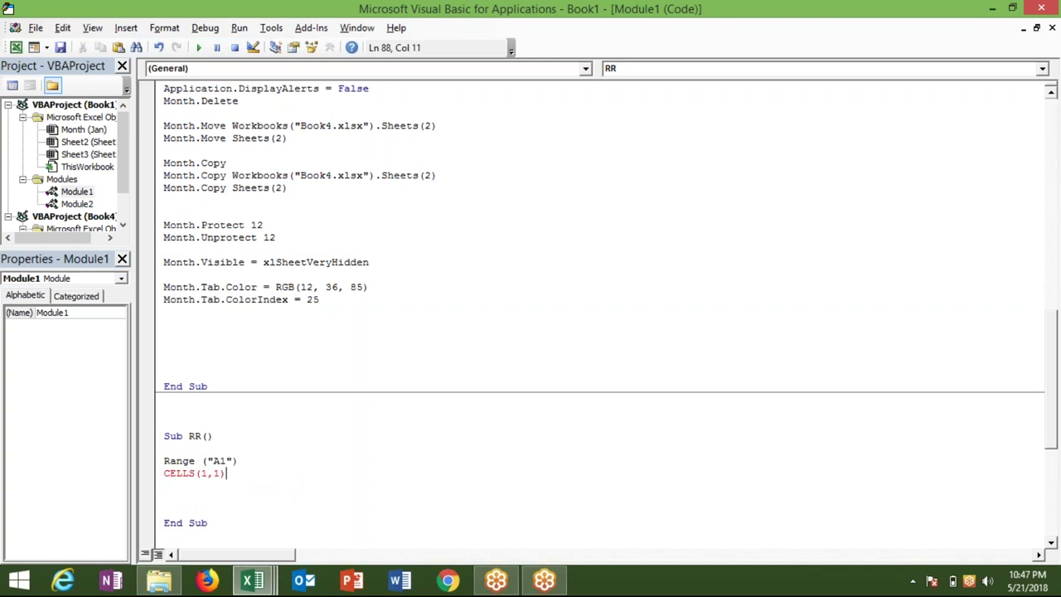
pyautogui.write('.SELE')
pyautogui.write('CT')
pyautogui.press('Return')
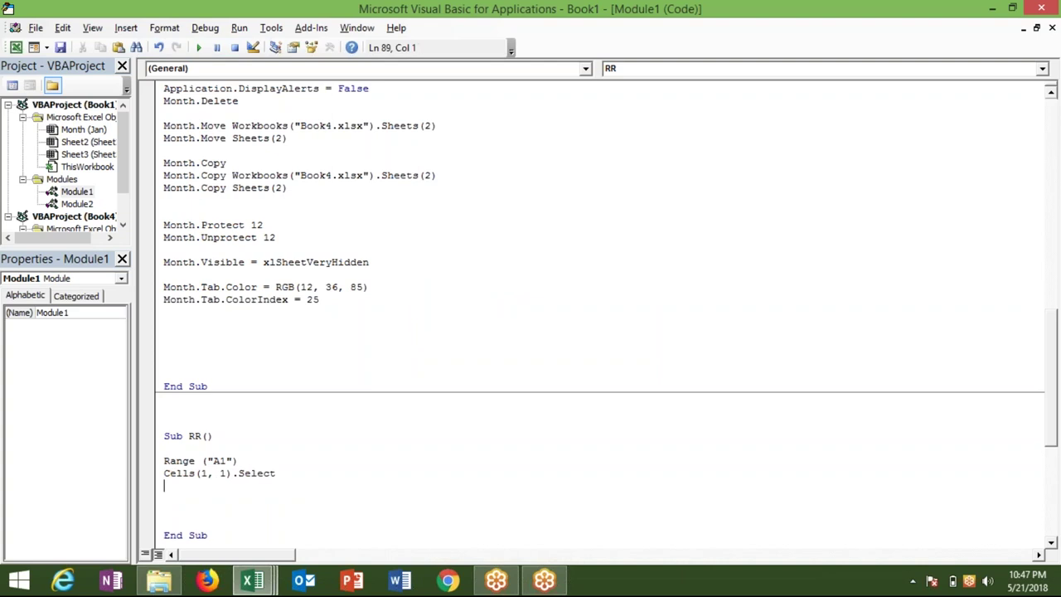
# - Point out the A1 reference and the Cells row and column arguments, then select and deselect all code
pyautogui.doubleClick(218, 461)
pyautogui.doubleClick(209, 474)
pyautogui.click(209, 473)
pyautogui.click(220, 473)
pyautogui.hotkey('ctrl', 'a')
pyautogui.click(201, 477)
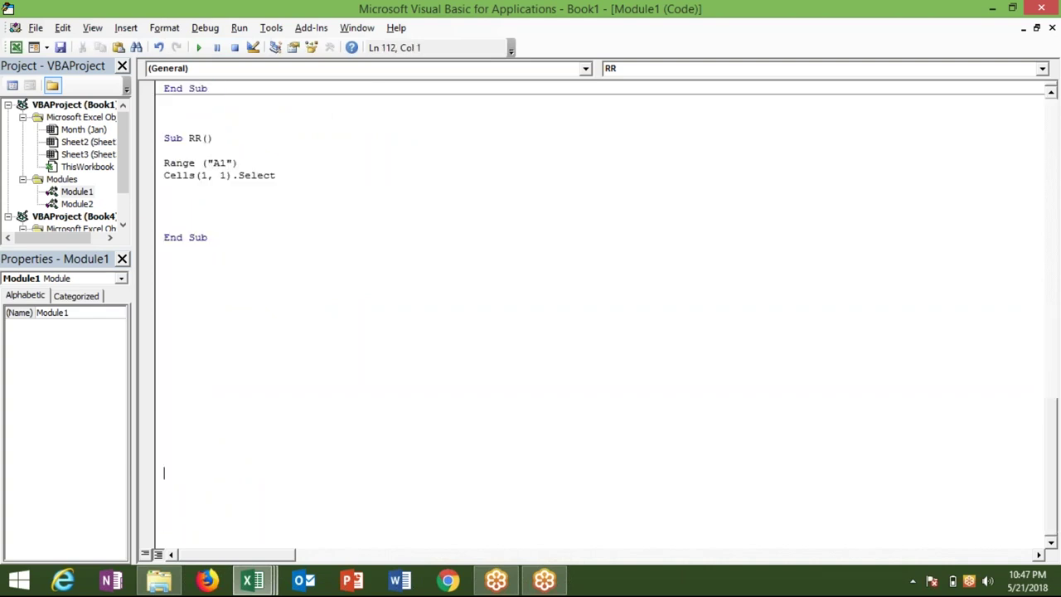
# - Switch to Chrome and load the YouTube page
pyautogui.click(447, 580)
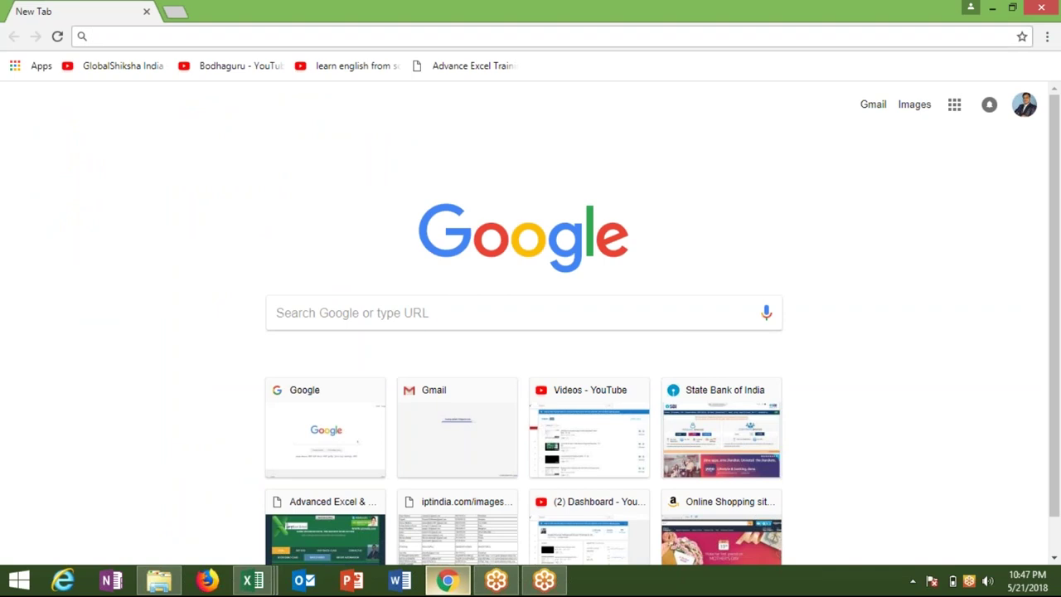
pyautogui.write('Y')
pyautogui.press('Return')
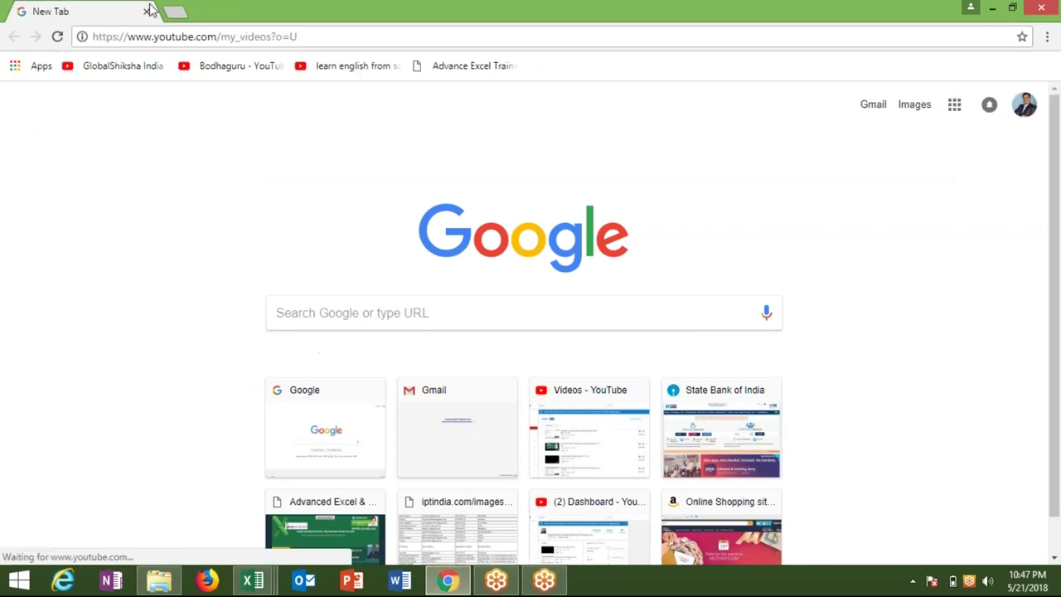
# - Go to gmail.com in a new tab and show the Sent Mail folder
pyautogui.click(177, 12)
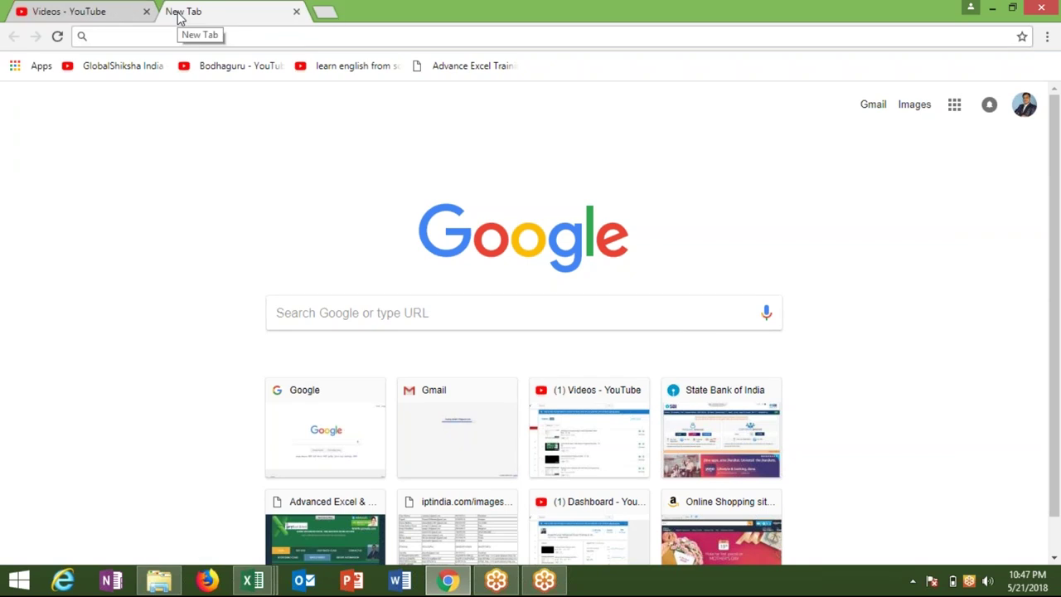
pyautogui.write('GM')
pyautogui.press('Return')
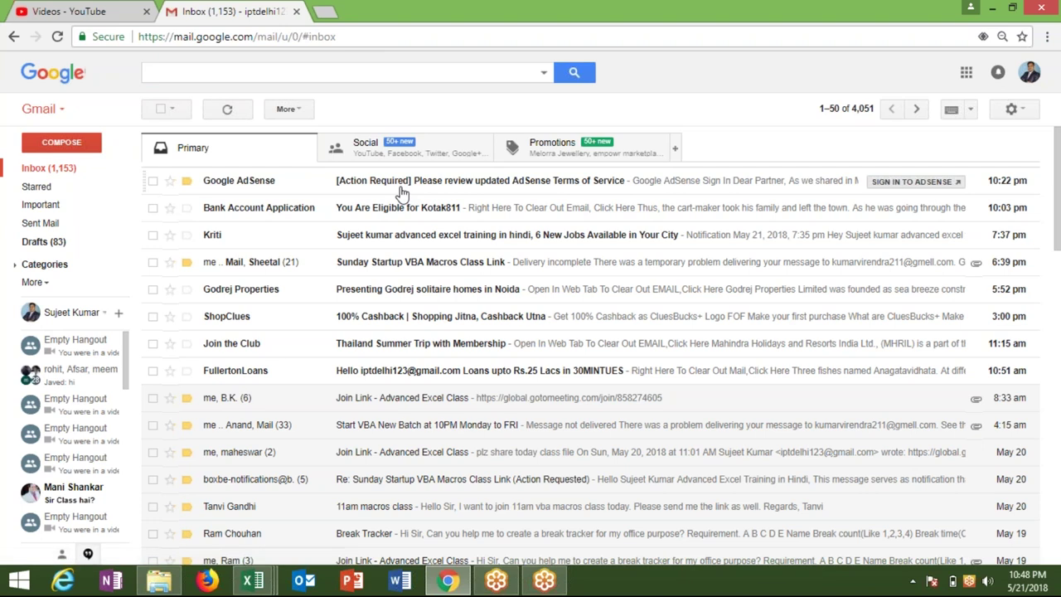
pyautogui.click(56, 224)
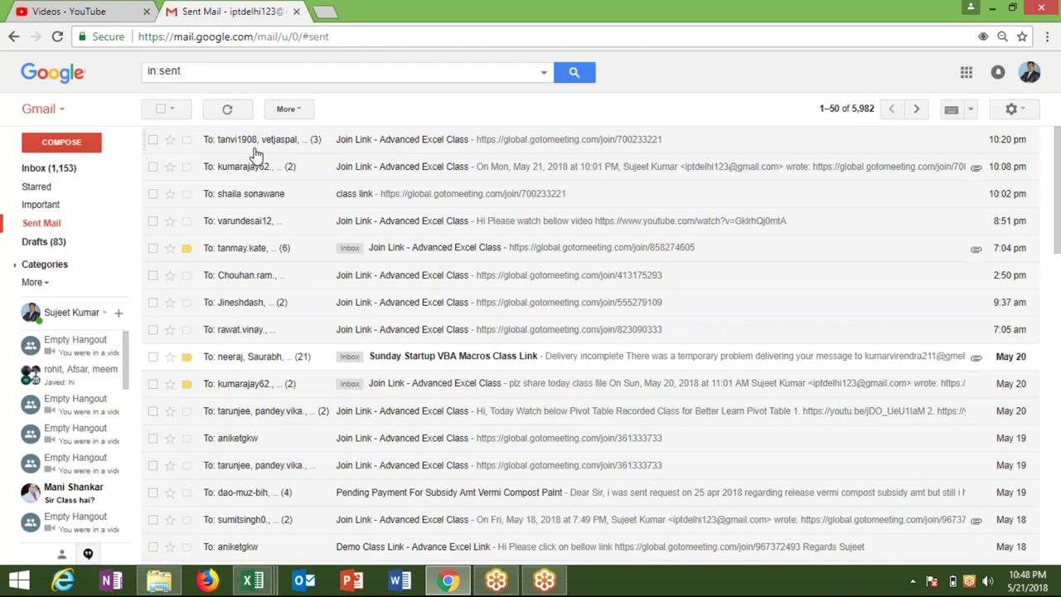
# - Start a reply-all in the Join Link - Advanced Excel Class thread and clear the old pasted lines
pyautogui.click(254, 151)
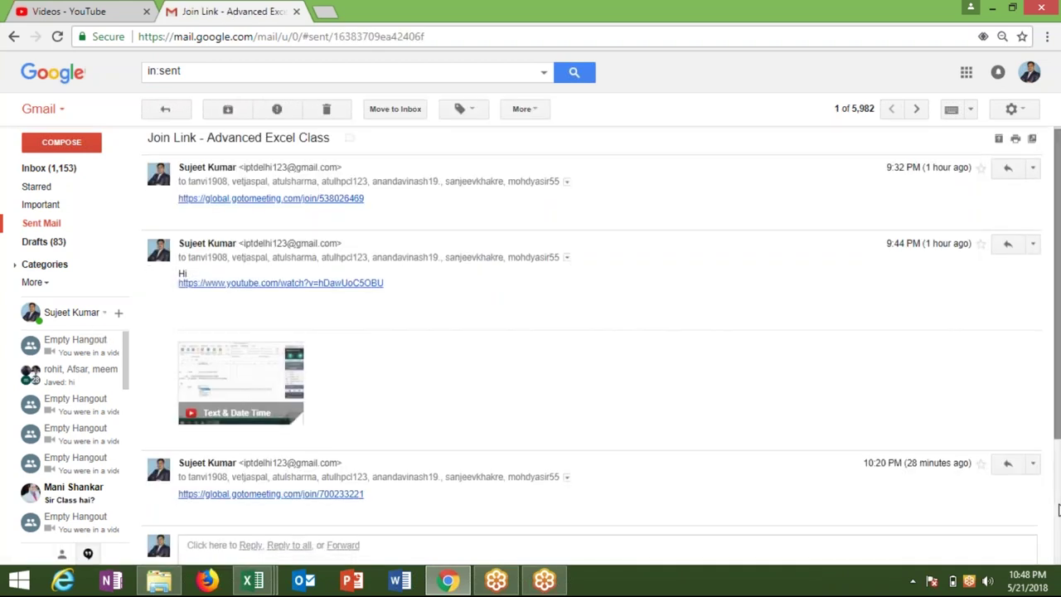
pyautogui.scroll(-3, 1059, 509)
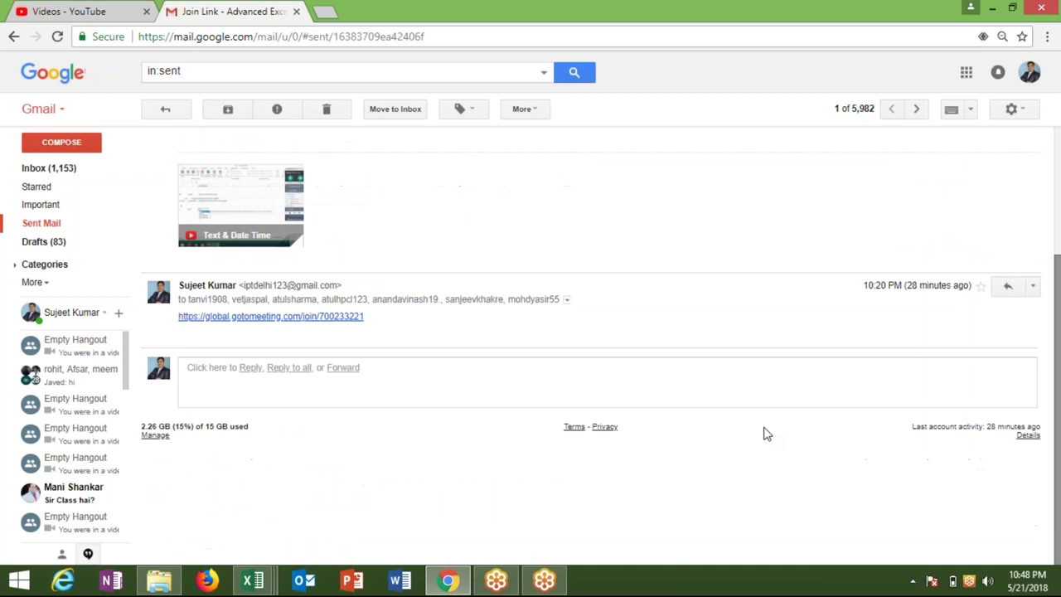
pyautogui.click(279, 370)
pyautogui.hotkey('ctrl', 'v')
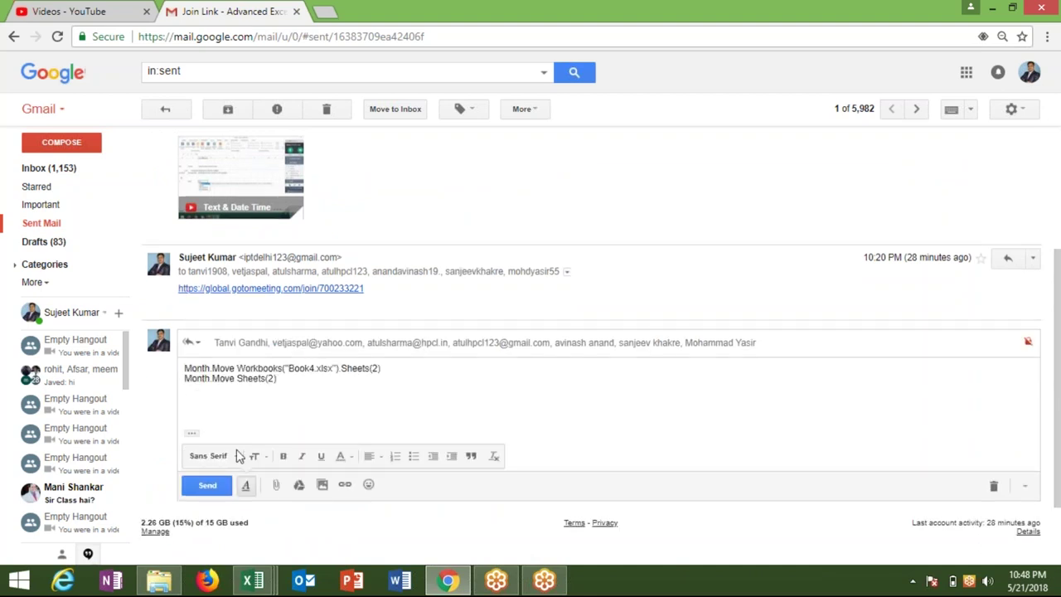
pyautogui.moveTo(285, 392); pyautogui.dragTo(213, 342)
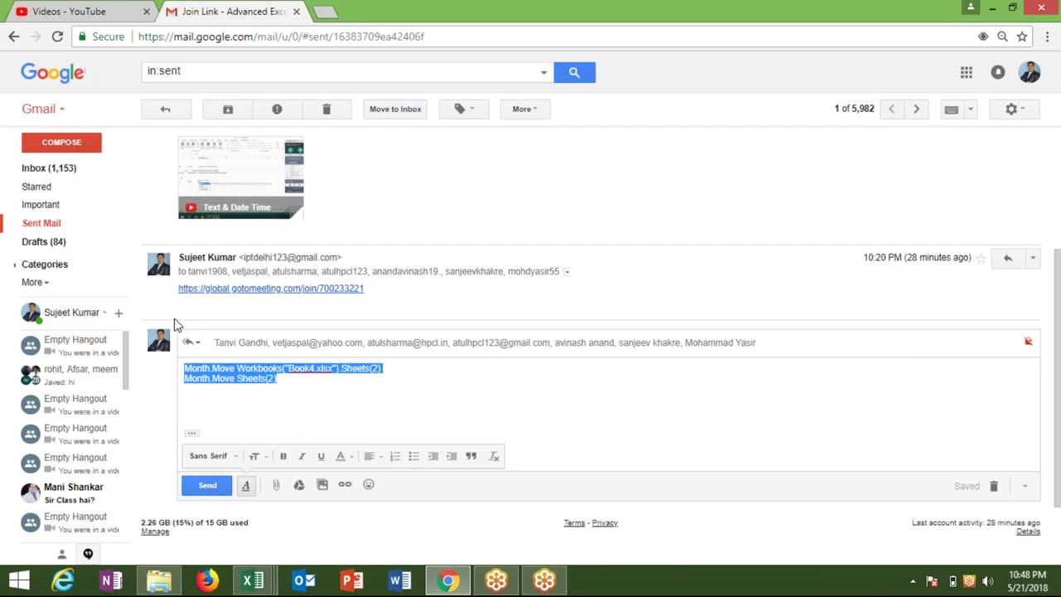
pyautogui.press('Left')
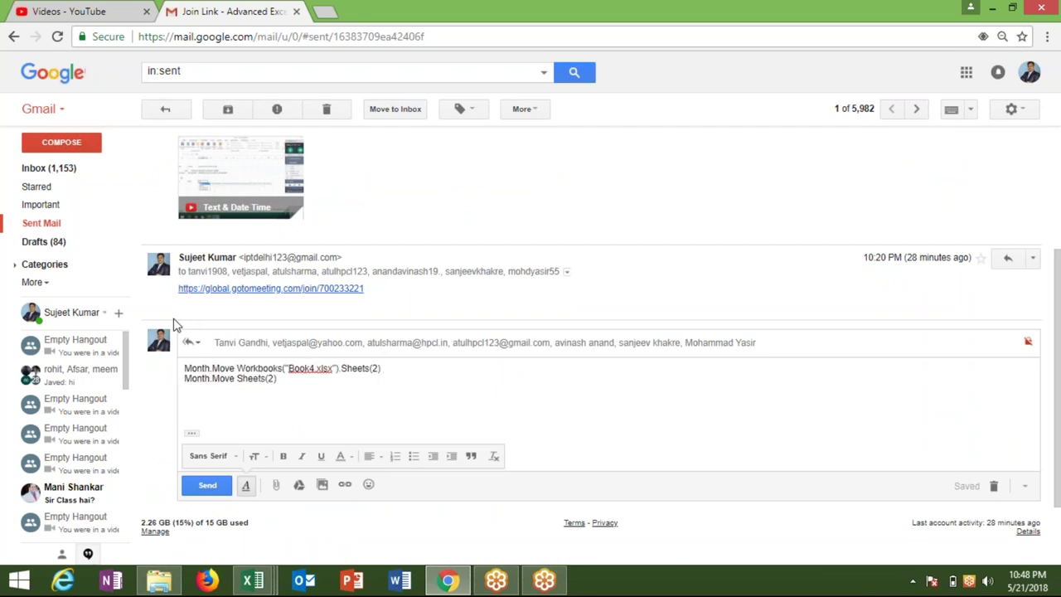
pyautogui.hotkey('shift', 'Down')
pyautogui.hotkey('shift', 'Down')
pyautogui.hotkey('ctrl', 'x')
# - Copy all the VBA module code into the reply and send it
pyautogui.hotkey('alt', 'Tab')
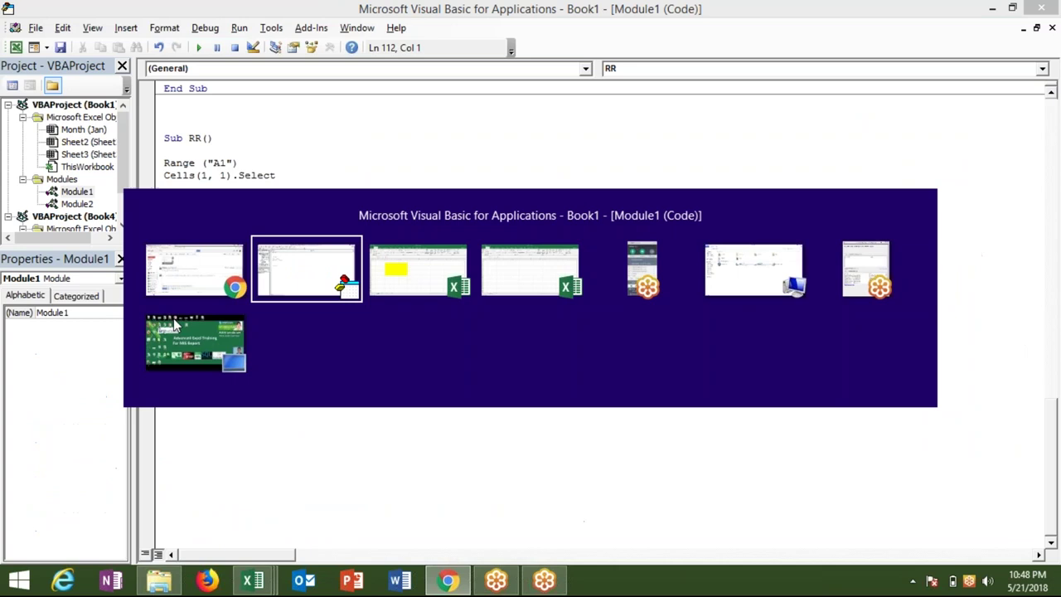
pyautogui.hotkey('ctrl', 'a')
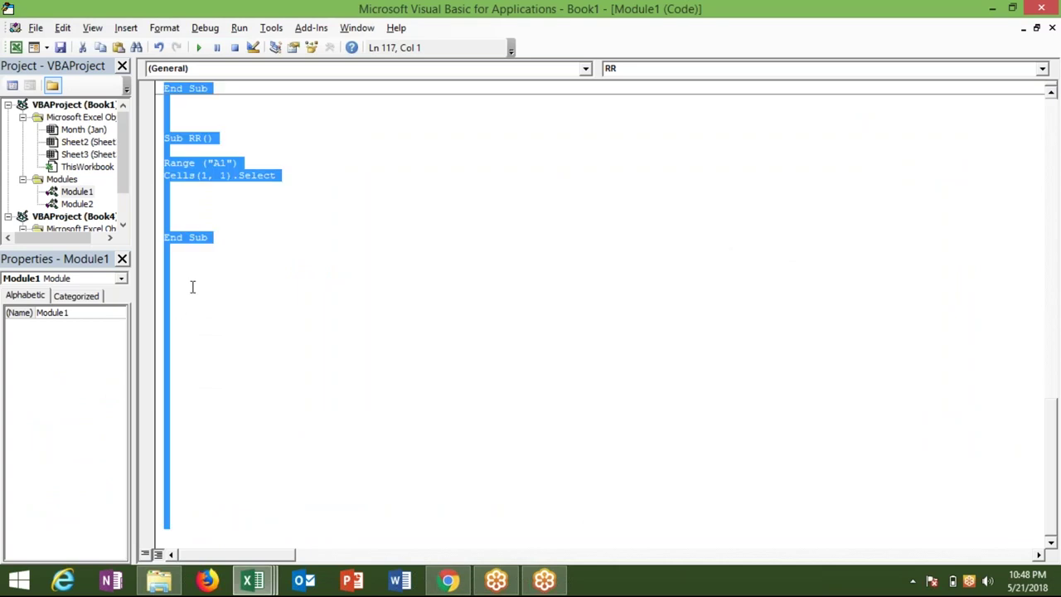
pyautogui.hotkey('ctrl', 'c')
pyautogui.hotkey('alt', 'Tab')
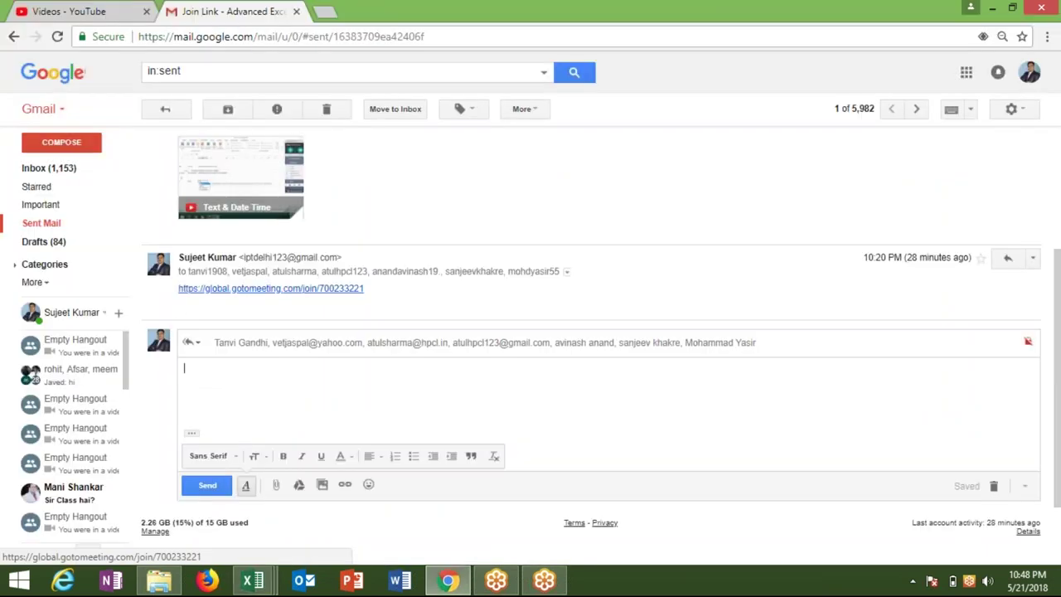
pyautogui.hotkey('ctrl', 'v')
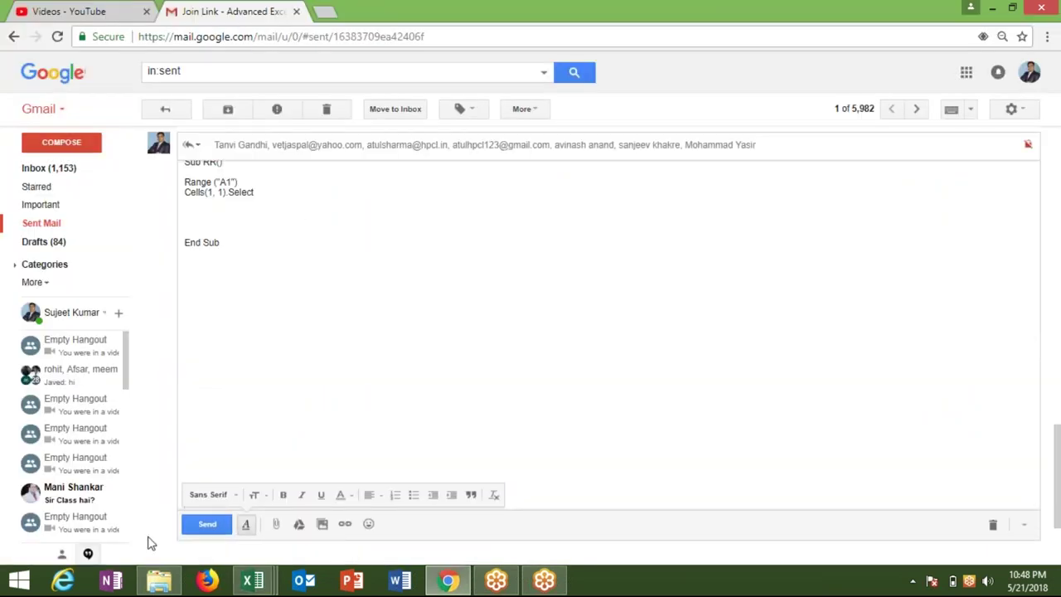
pyautogui.click(199, 526)
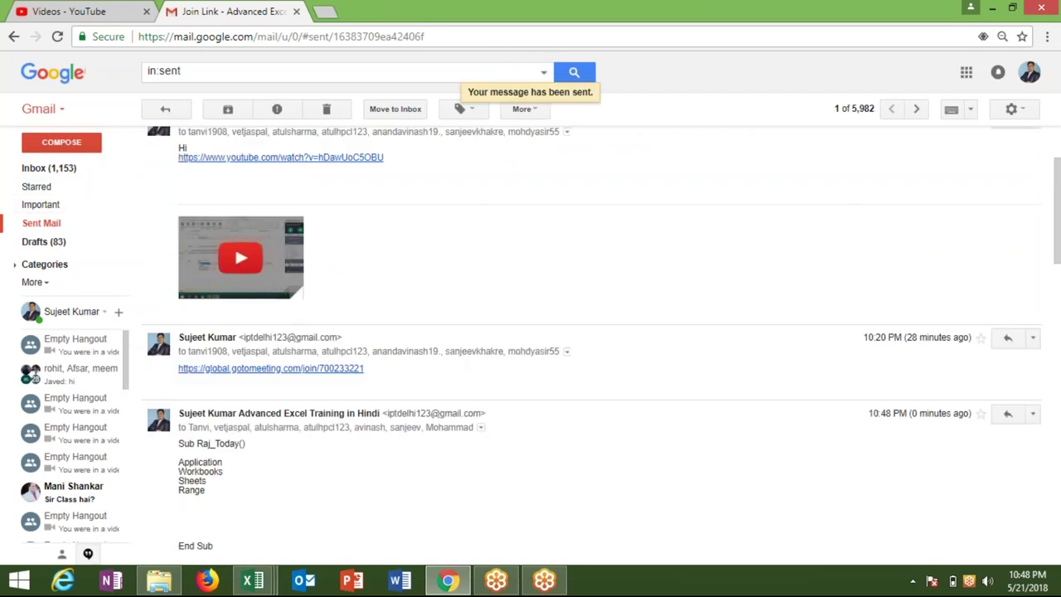
pyautogui.click(45, 224)
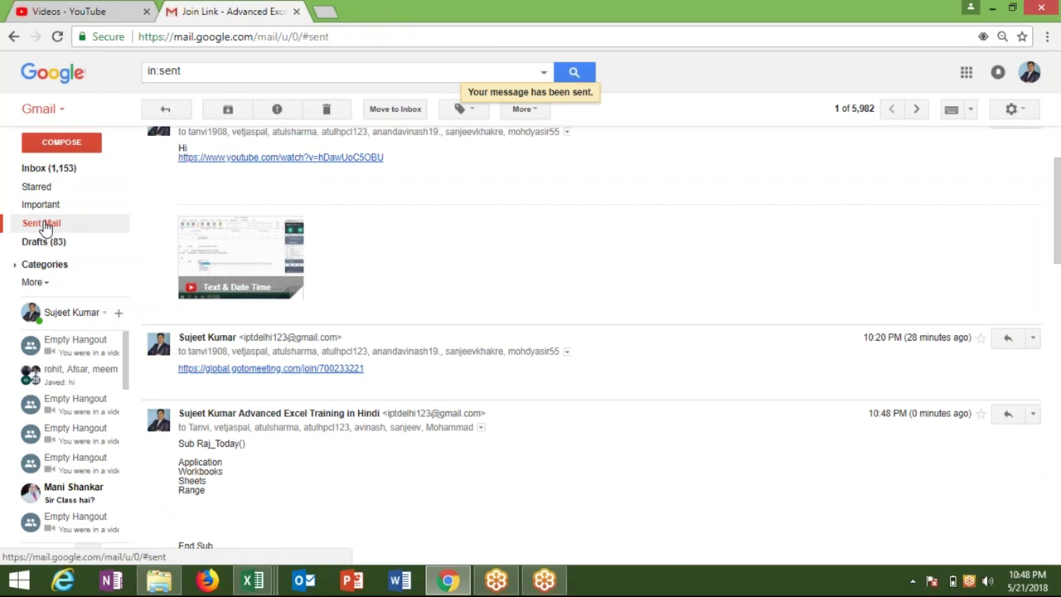
# - Check the Join Link conversation for the sent reply, then return to Sent Mail
pyautogui.click(277, 148)
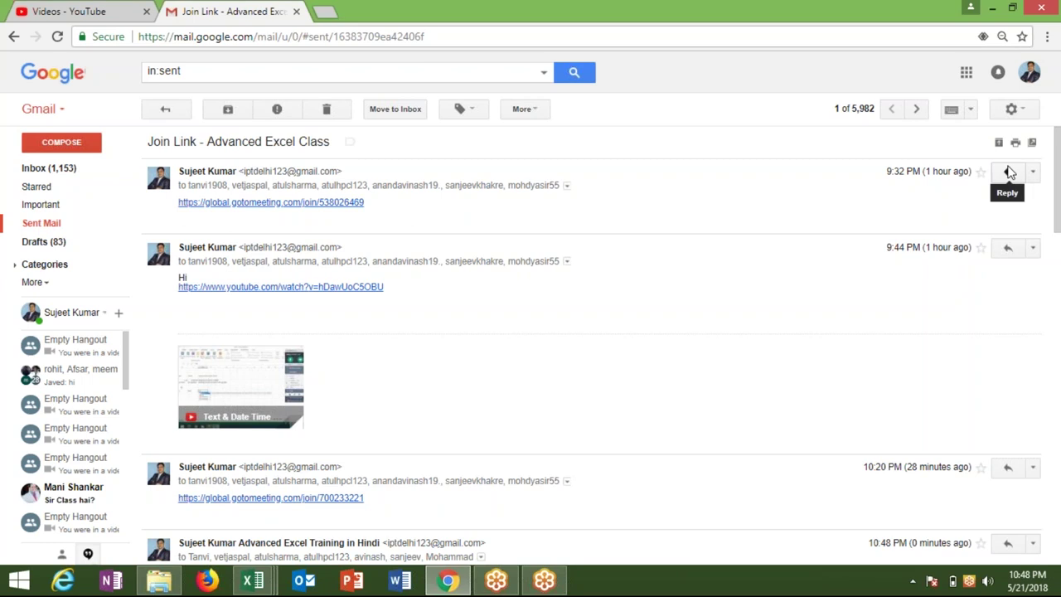
pyautogui.moveTo(1058, 209)
pyautogui.mouseDown()
pyautogui.moveTo(1058, 264)
pyautogui.moveTo(1055, 181)
pyautogui.moveTo(706, 147)
pyautogui.mouseUp()
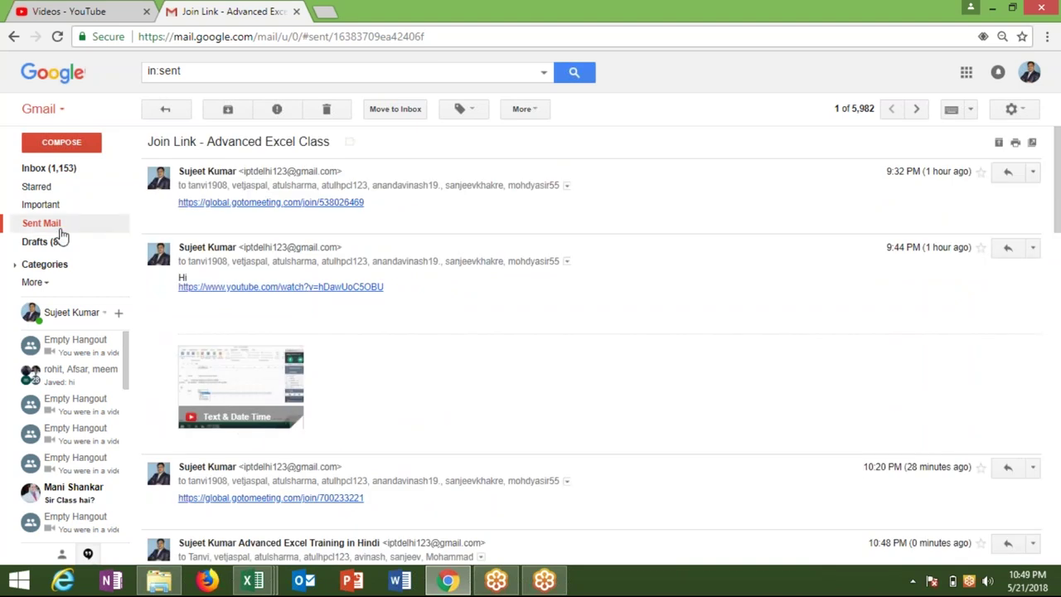
pyautogui.click(49, 224)
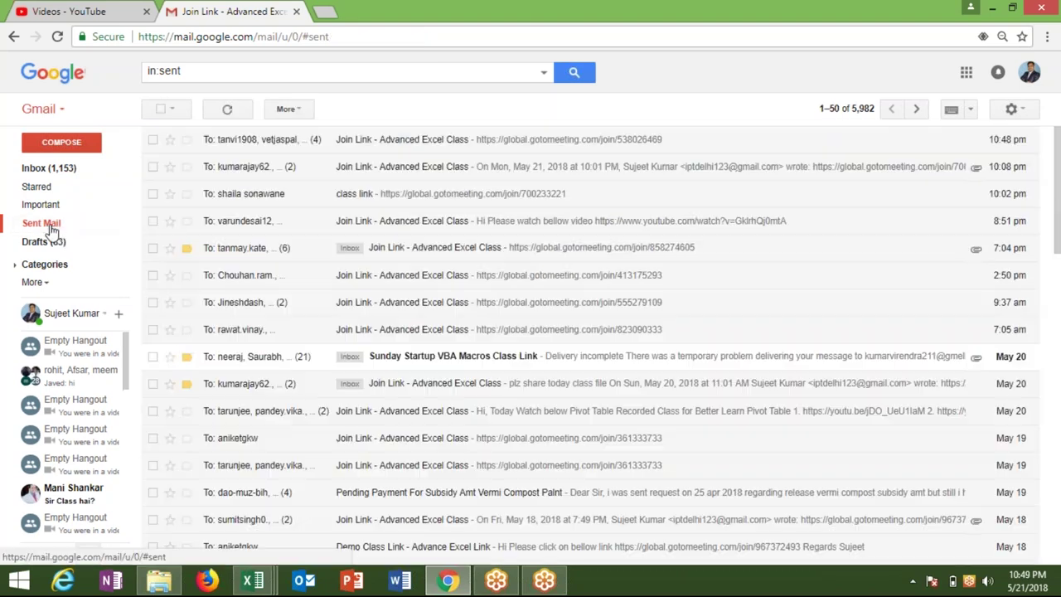
# - Reply to the class link email with the pasted module code and send it
pyautogui.click(297, 197)
pyautogui.click(273, 264)
pyautogui.hotkey('ctrl', 'v')
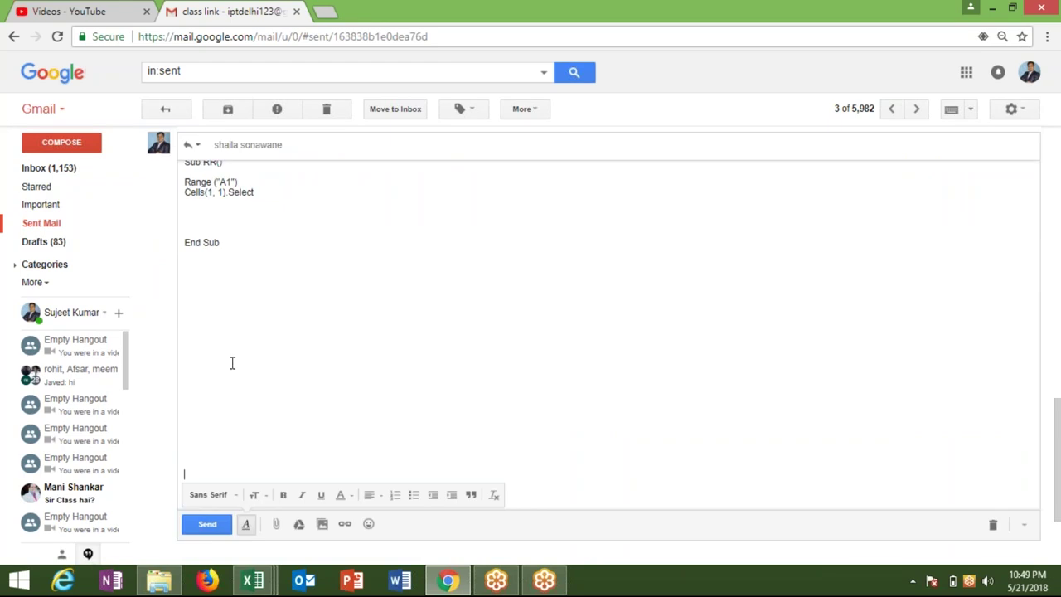
pyautogui.click(207, 525)
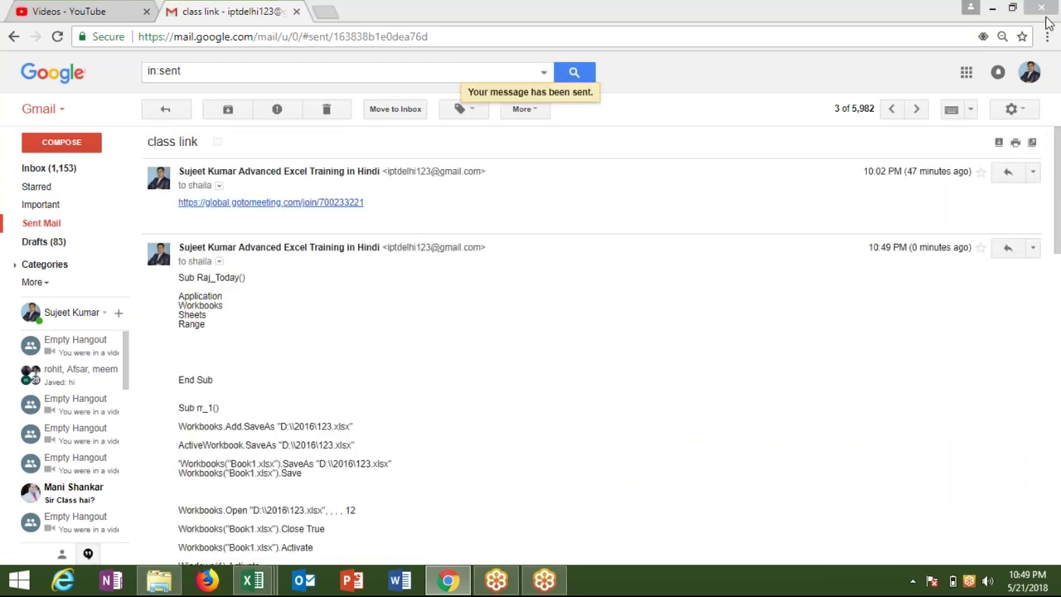
pyautogui.click(1044, 66)
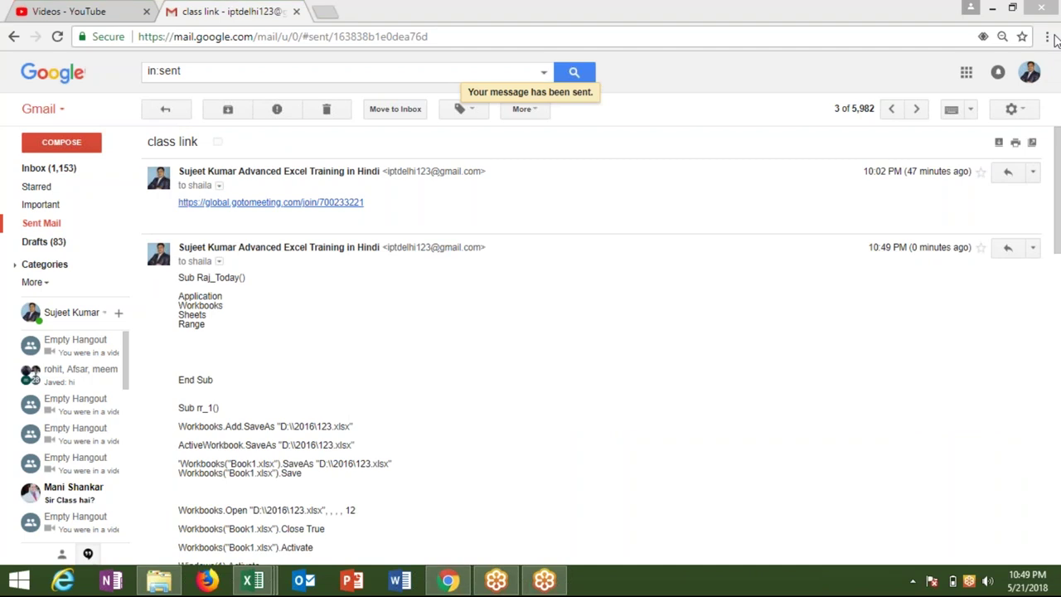